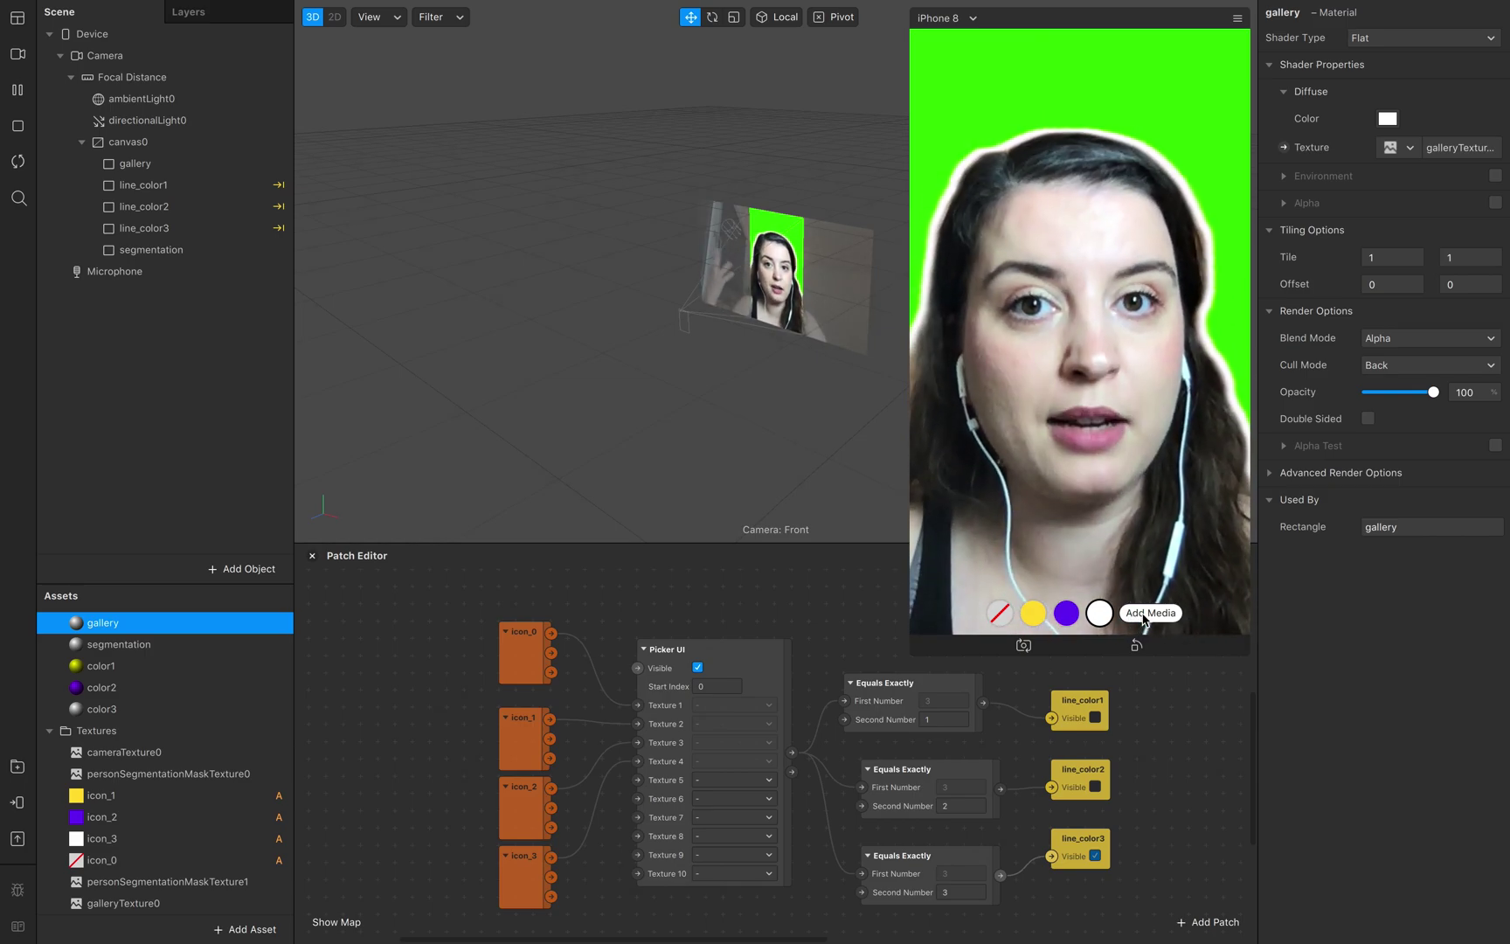
- Load the forest photo from the material folder as the background media in the finished effect's preview
left_click(1143, 616)
left_click(779, 224)
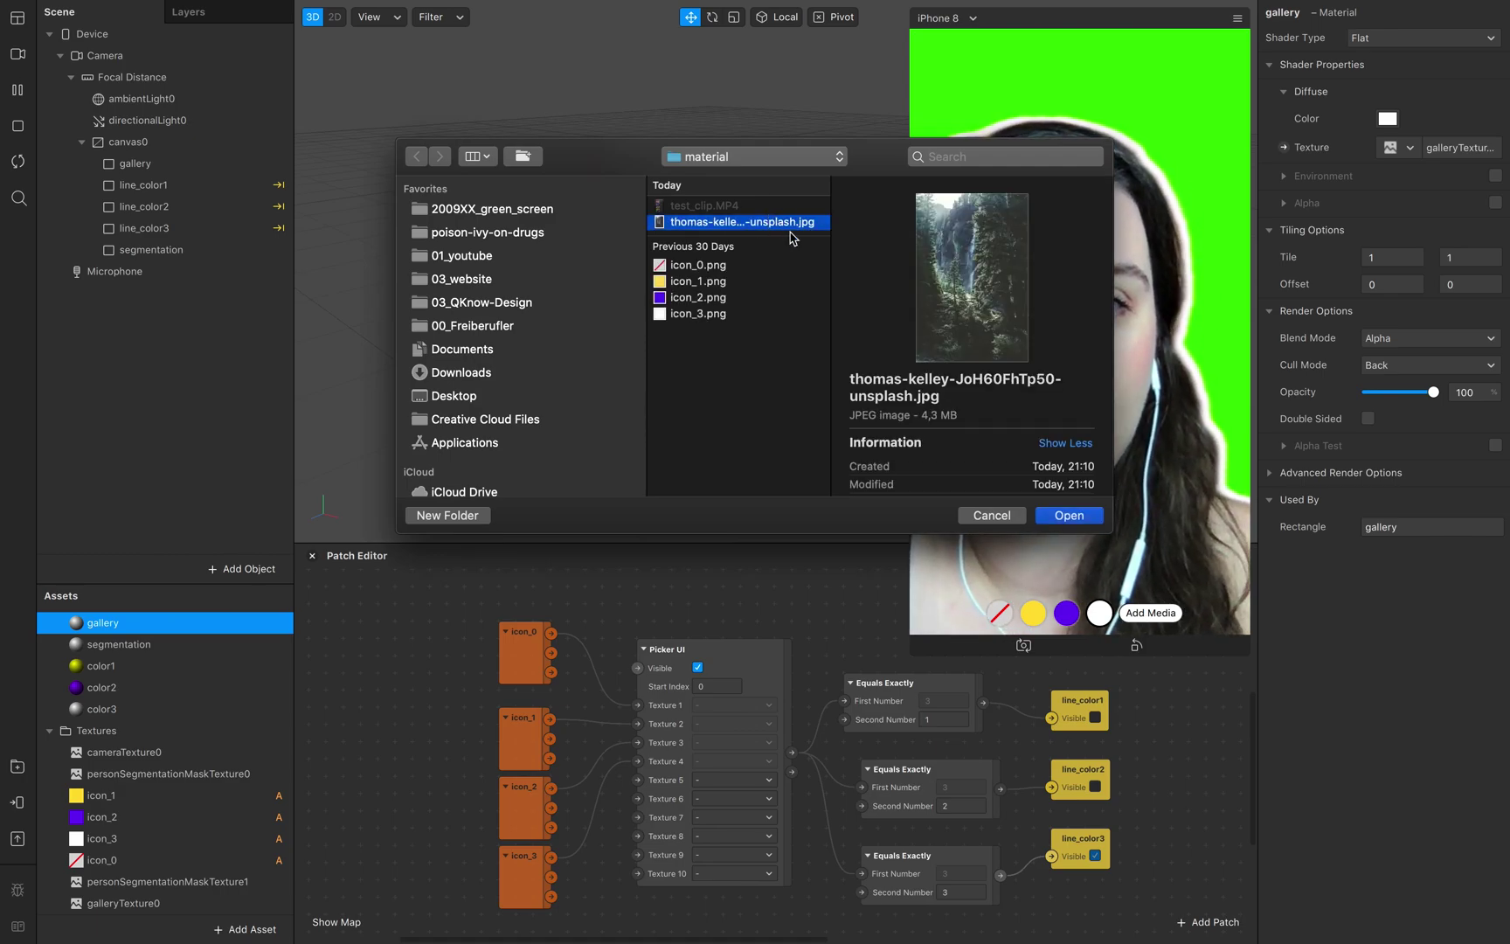
left_click(1068, 517)
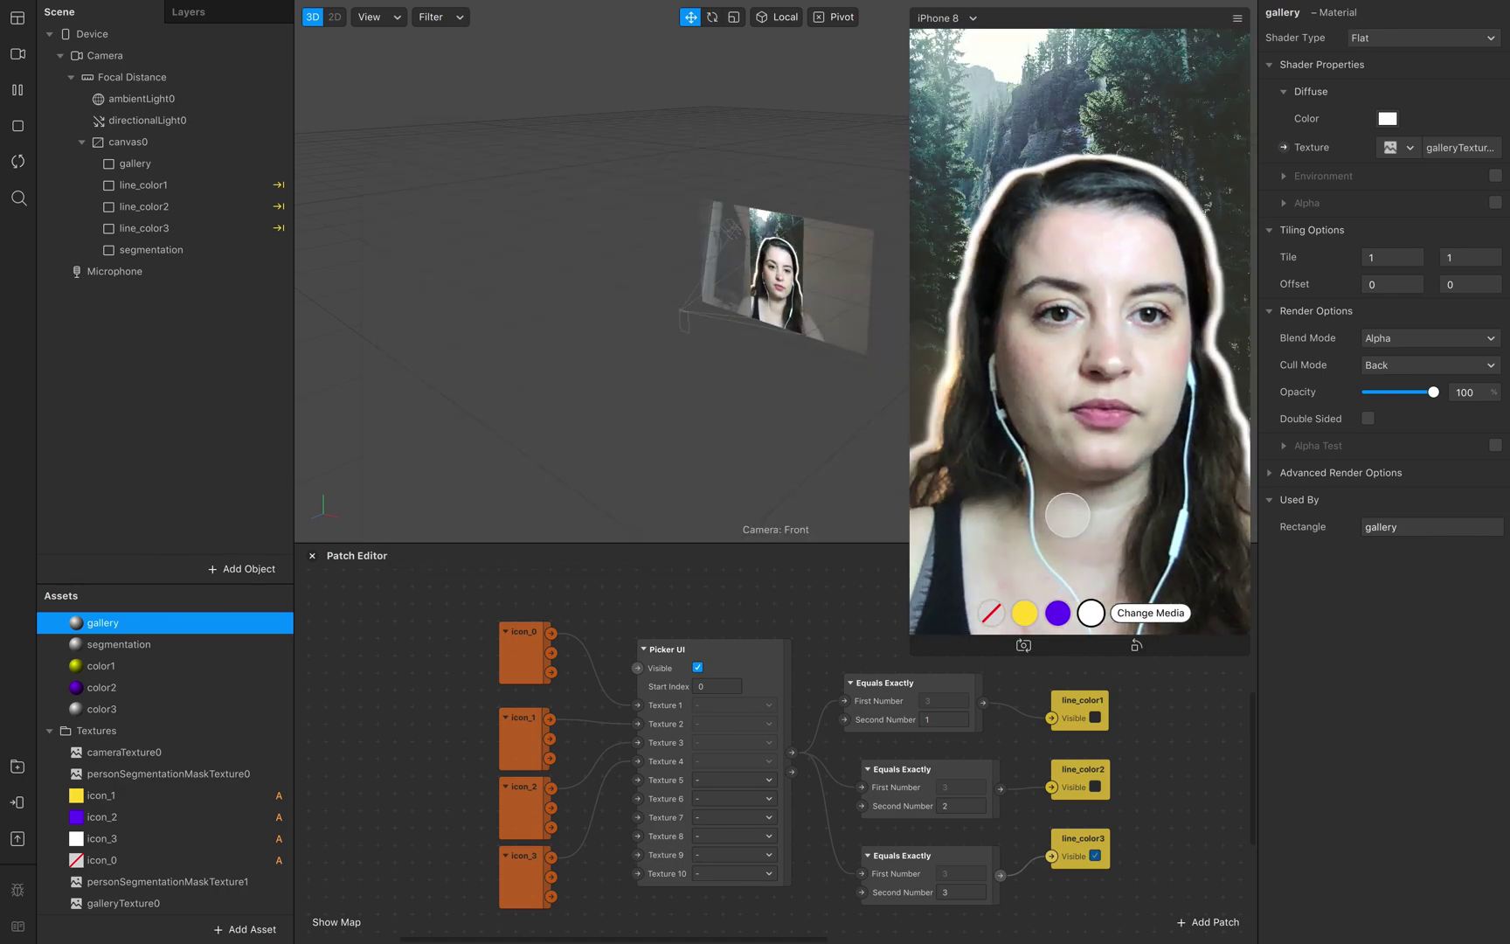
- Try the yellow outline, the no-outline option and the purple outline in the effect preview
left_click(1024, 613)
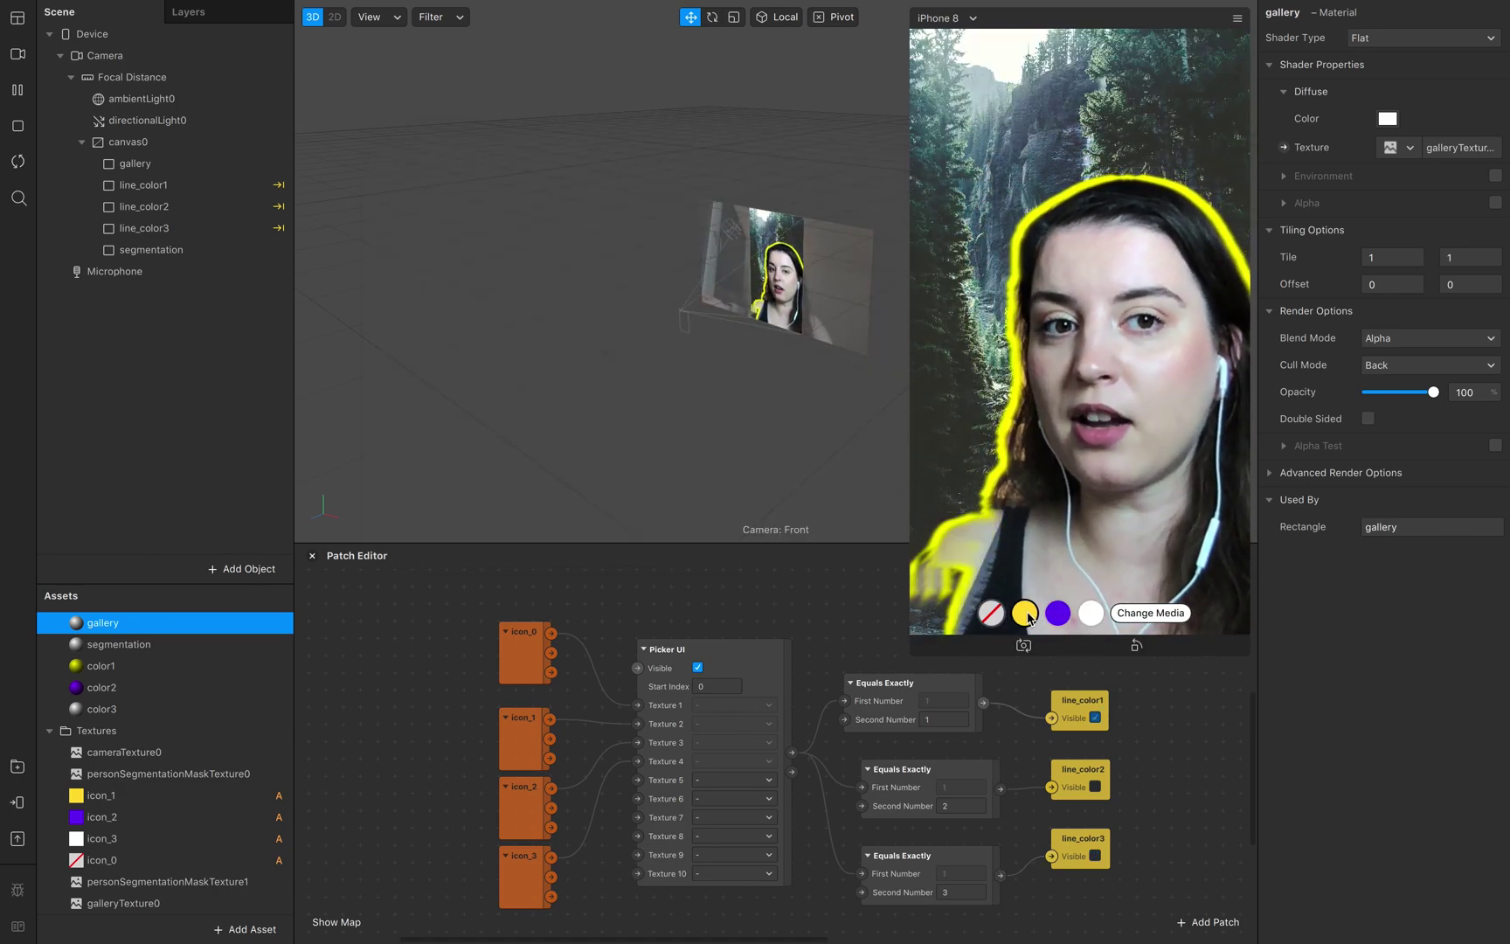
left_click(993, 619)
left_click(1058, 616)
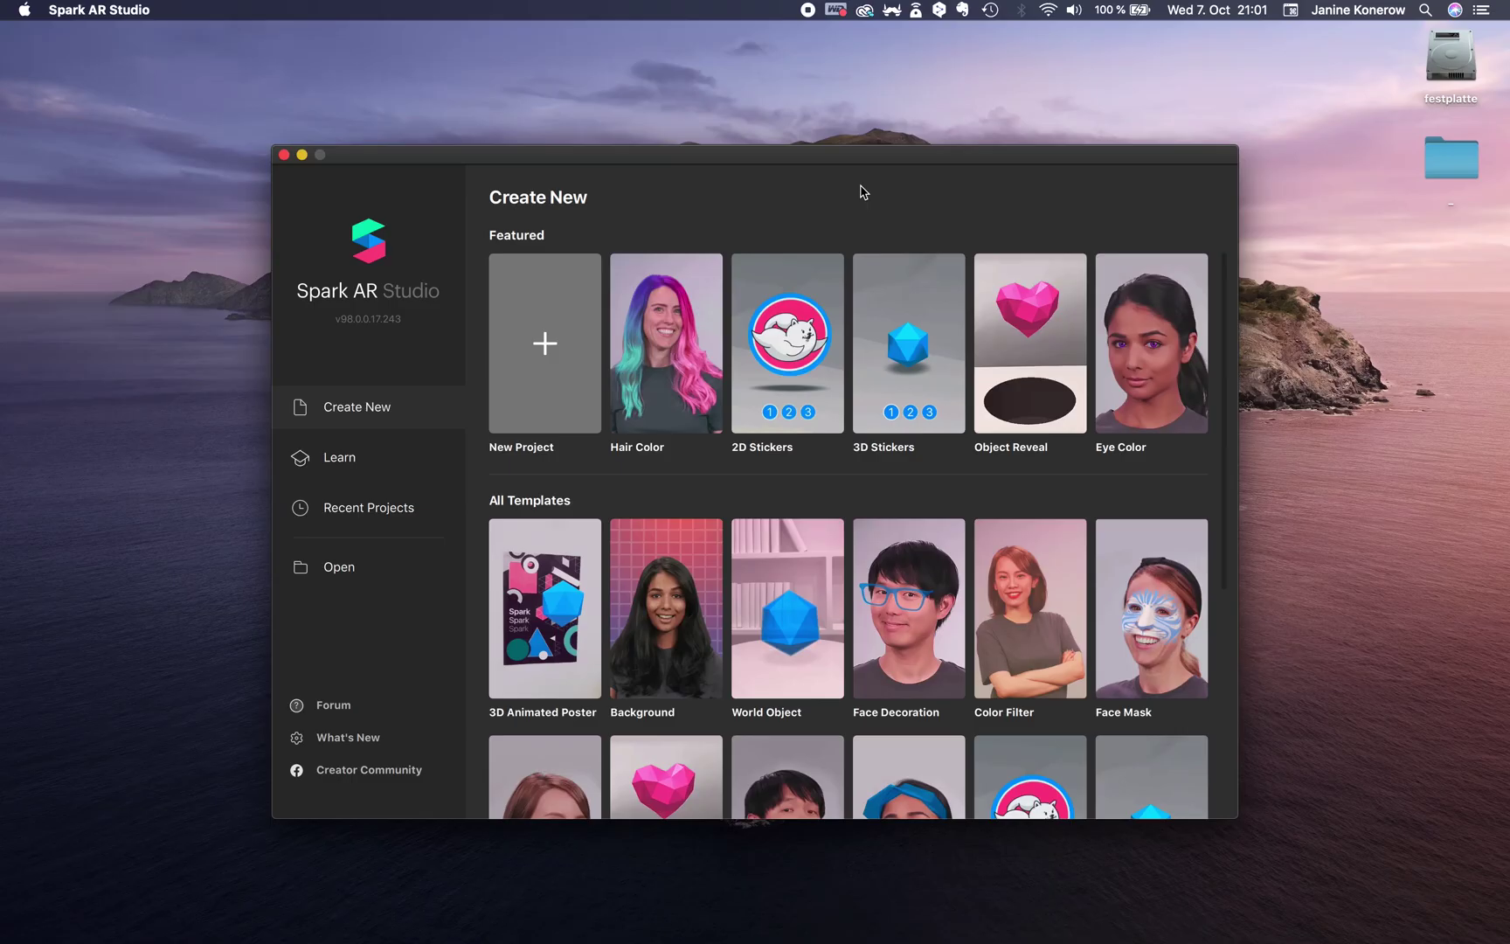
- Create a new project of the Blank Project type
left_click(549, 365)
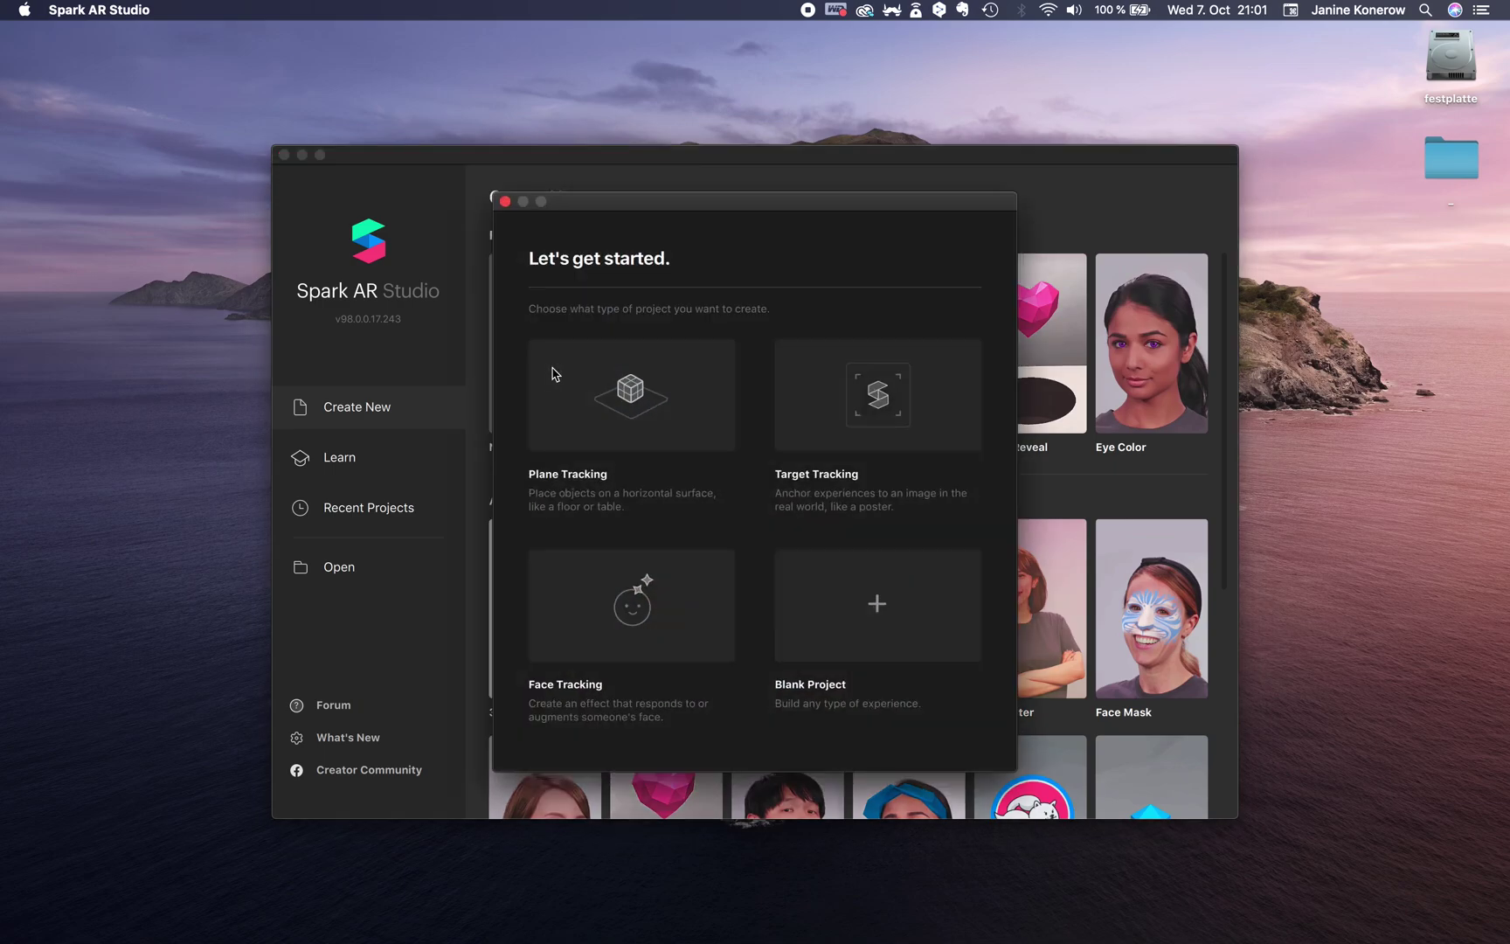
left_click(870, 622)
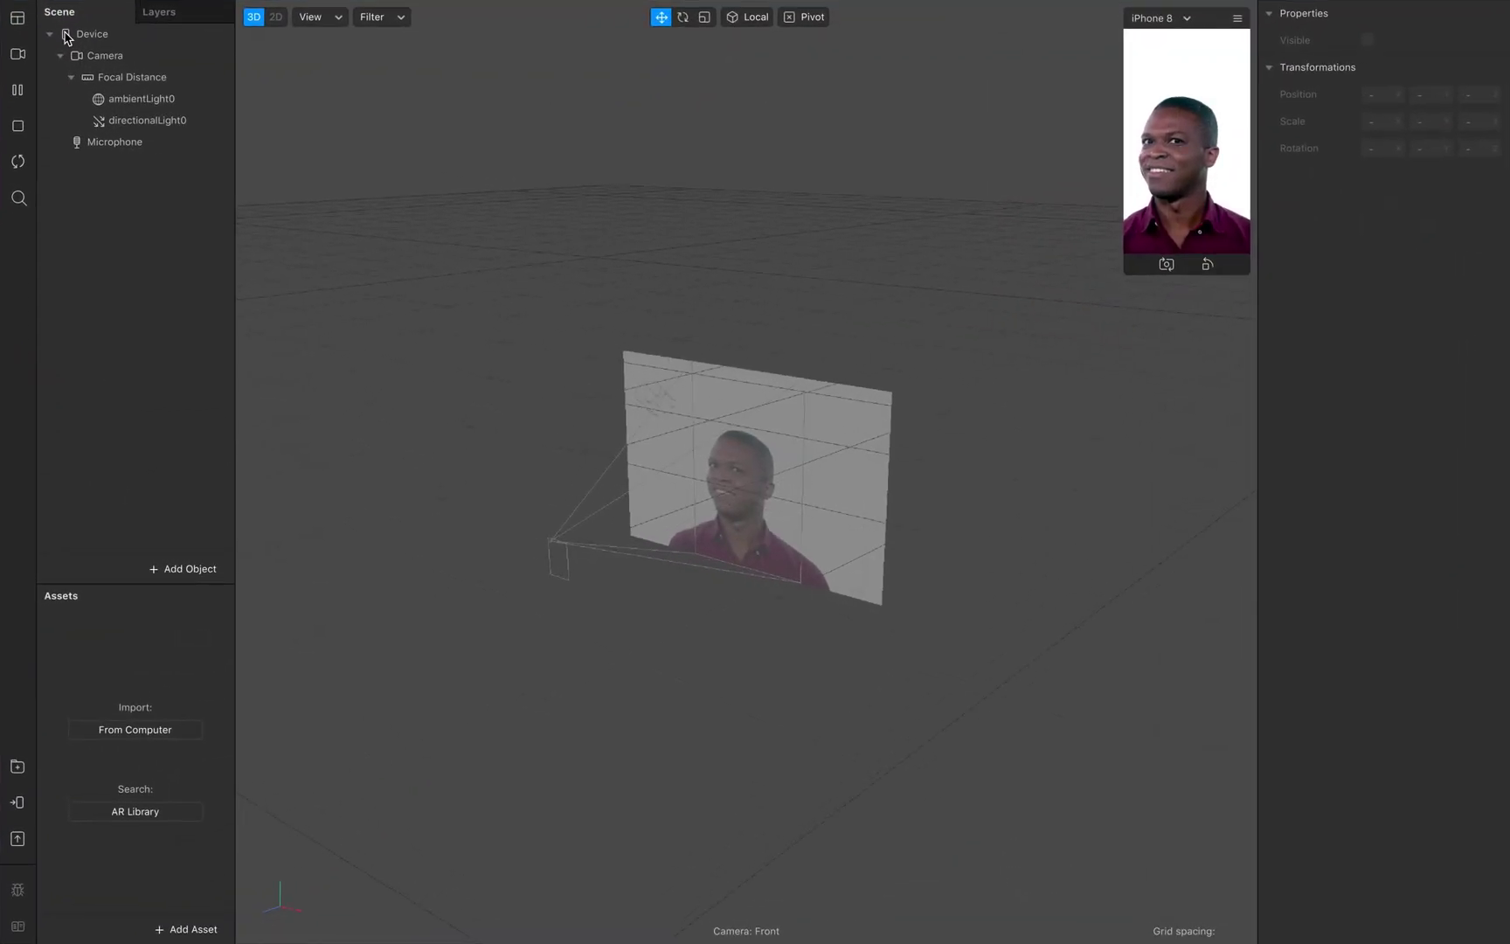
- Use the built-in FaceTime HD Camera as the video source and enlarge the iPhone 8 preview window
left_click(66, 36)
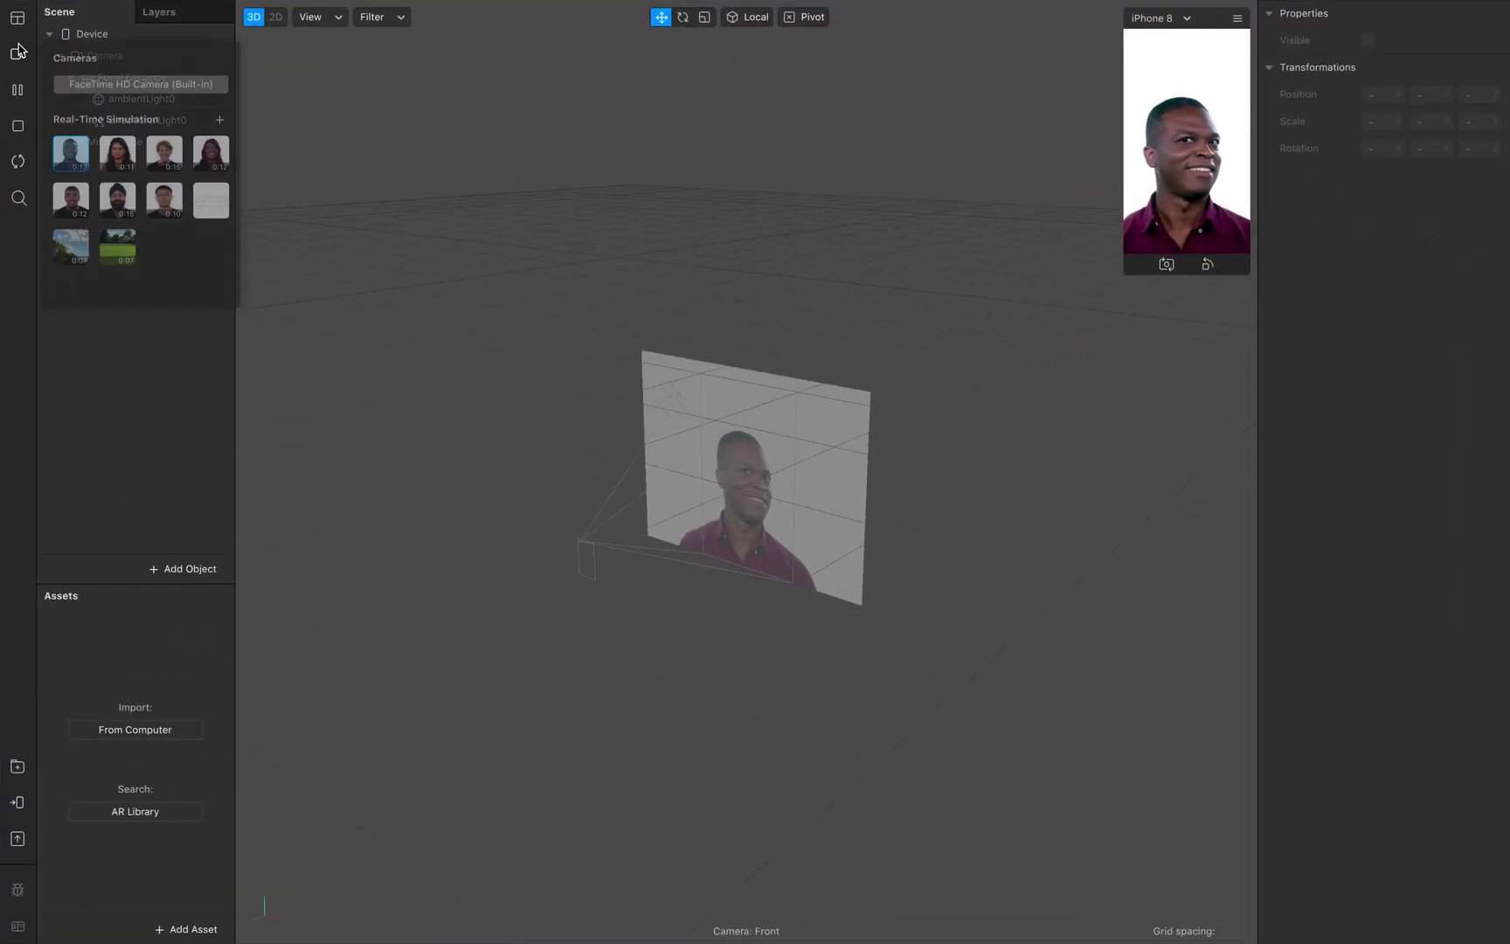
left_click(122, 84)
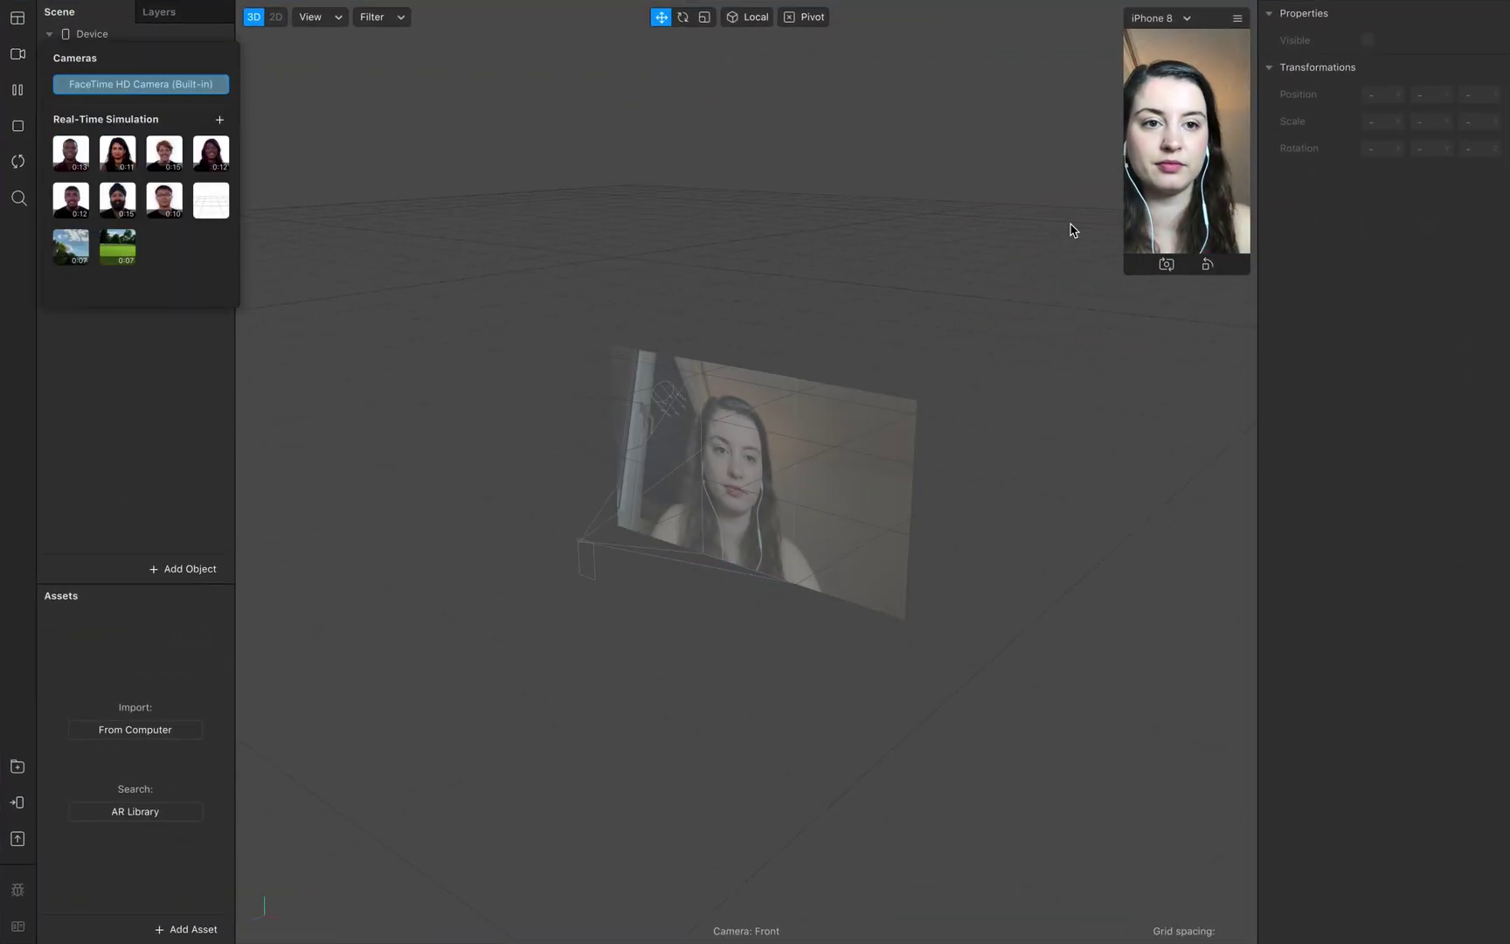
left_click_drag(1123, 273, 976, 473)
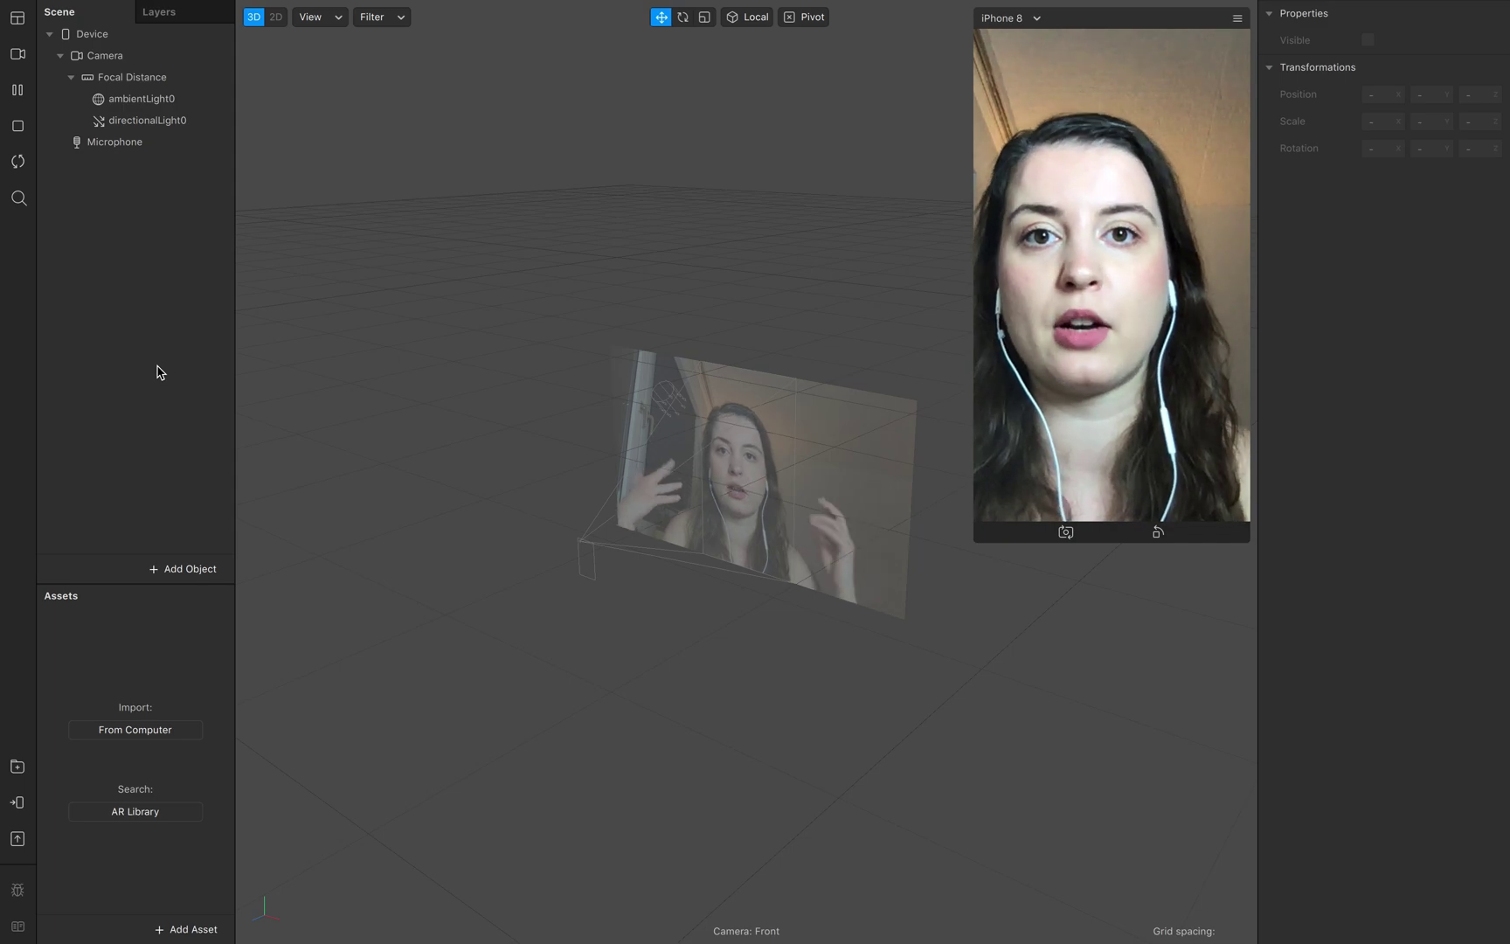
- Insert a Rectangle object into the scene and duplicate it
left_click(172, 570)
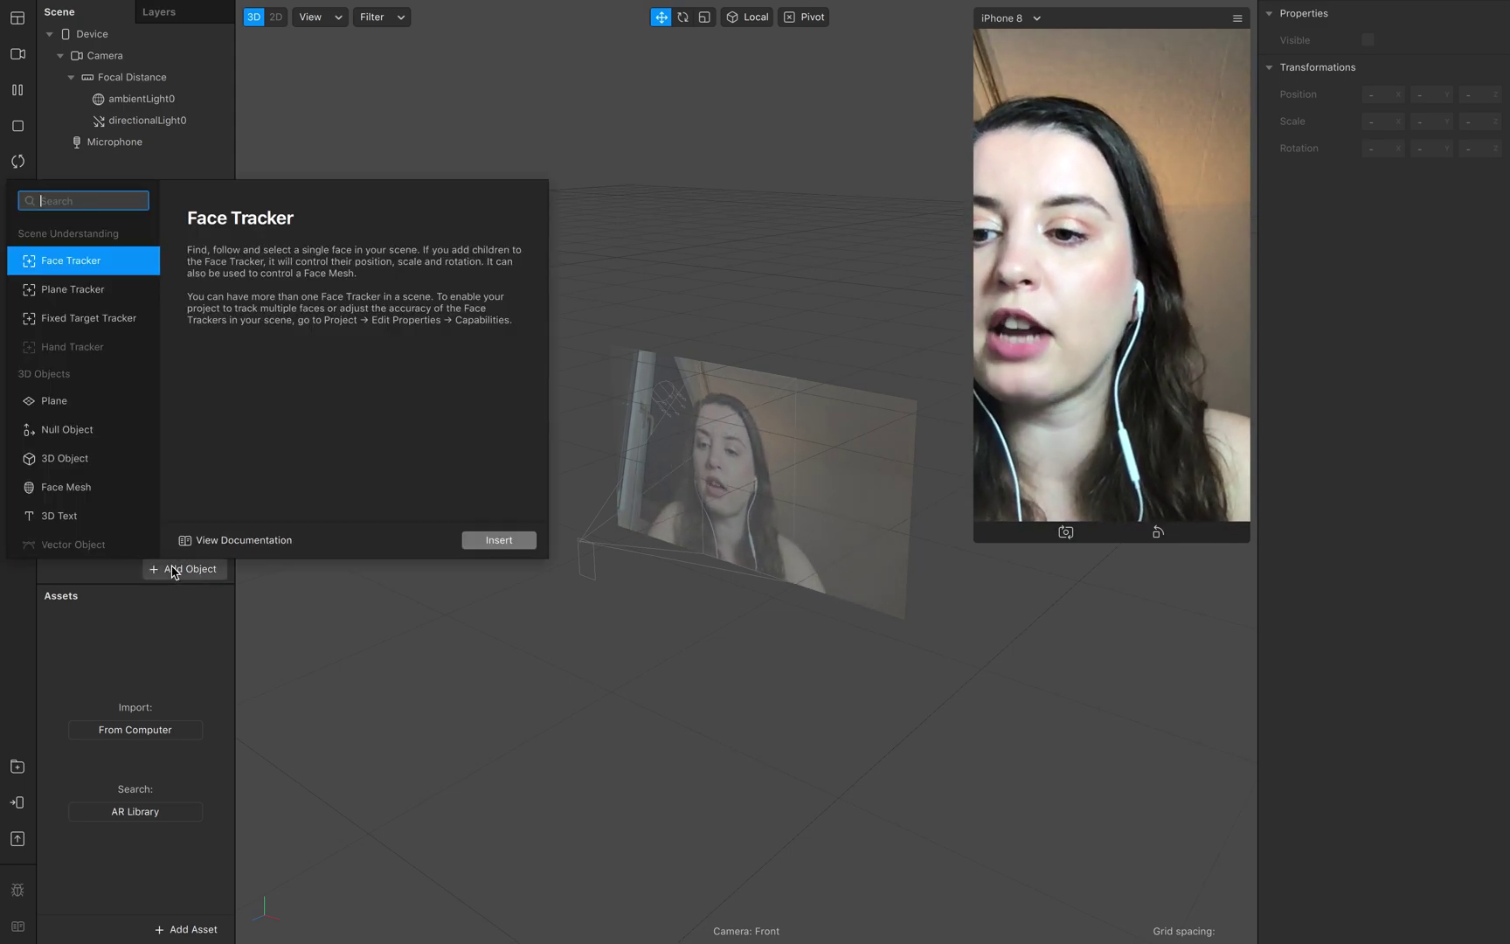
scroll(101, 490, "down", 5)
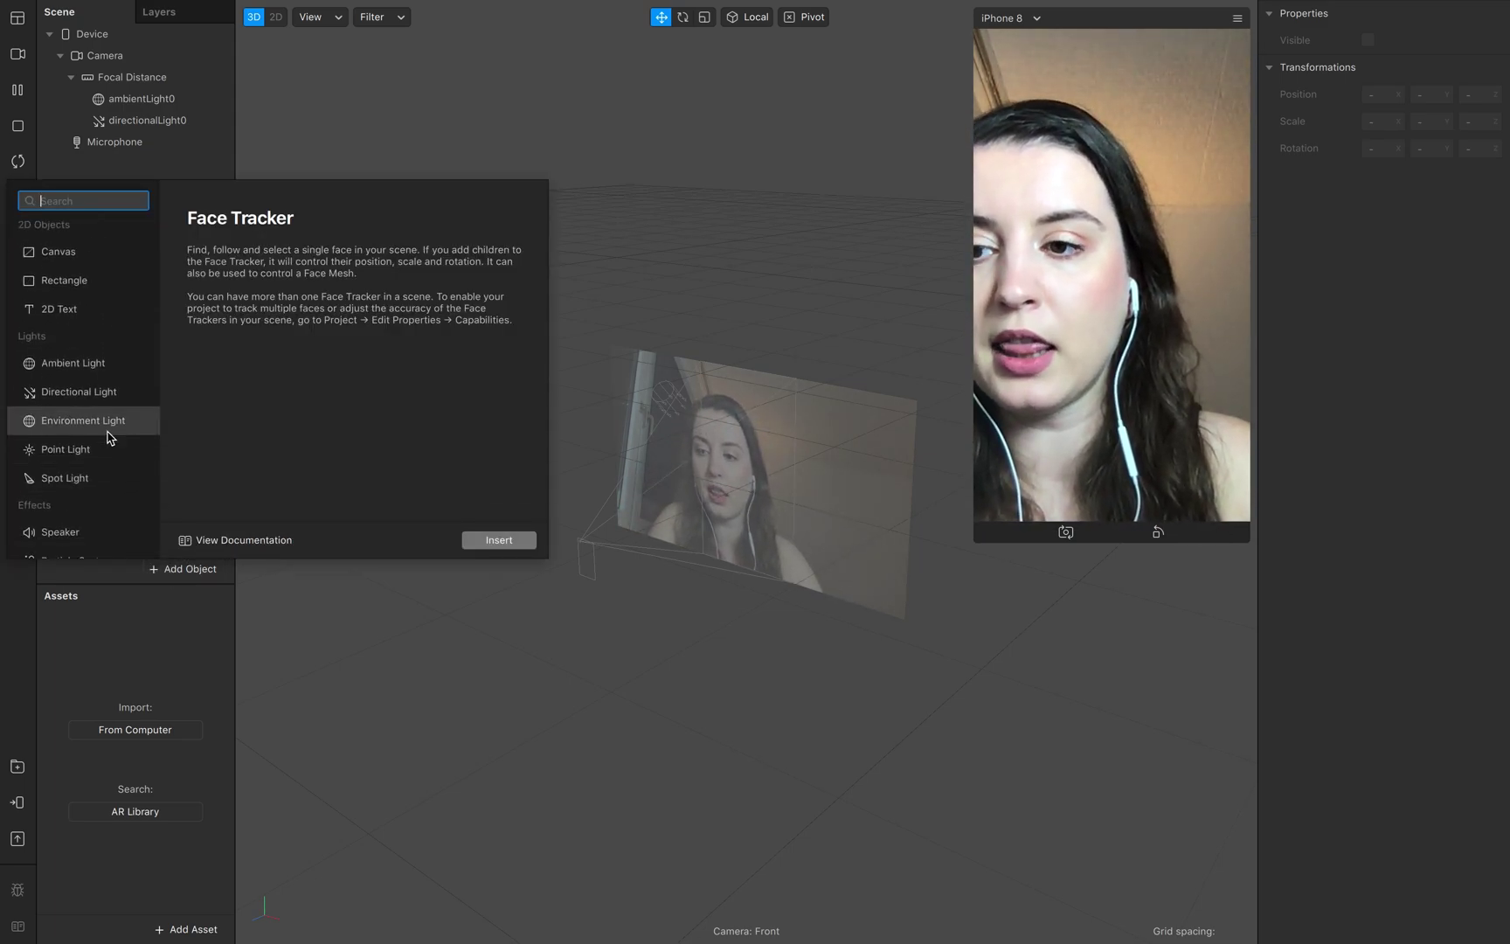
scroll(101, 482, "up", 1)
left_click(101, 312)
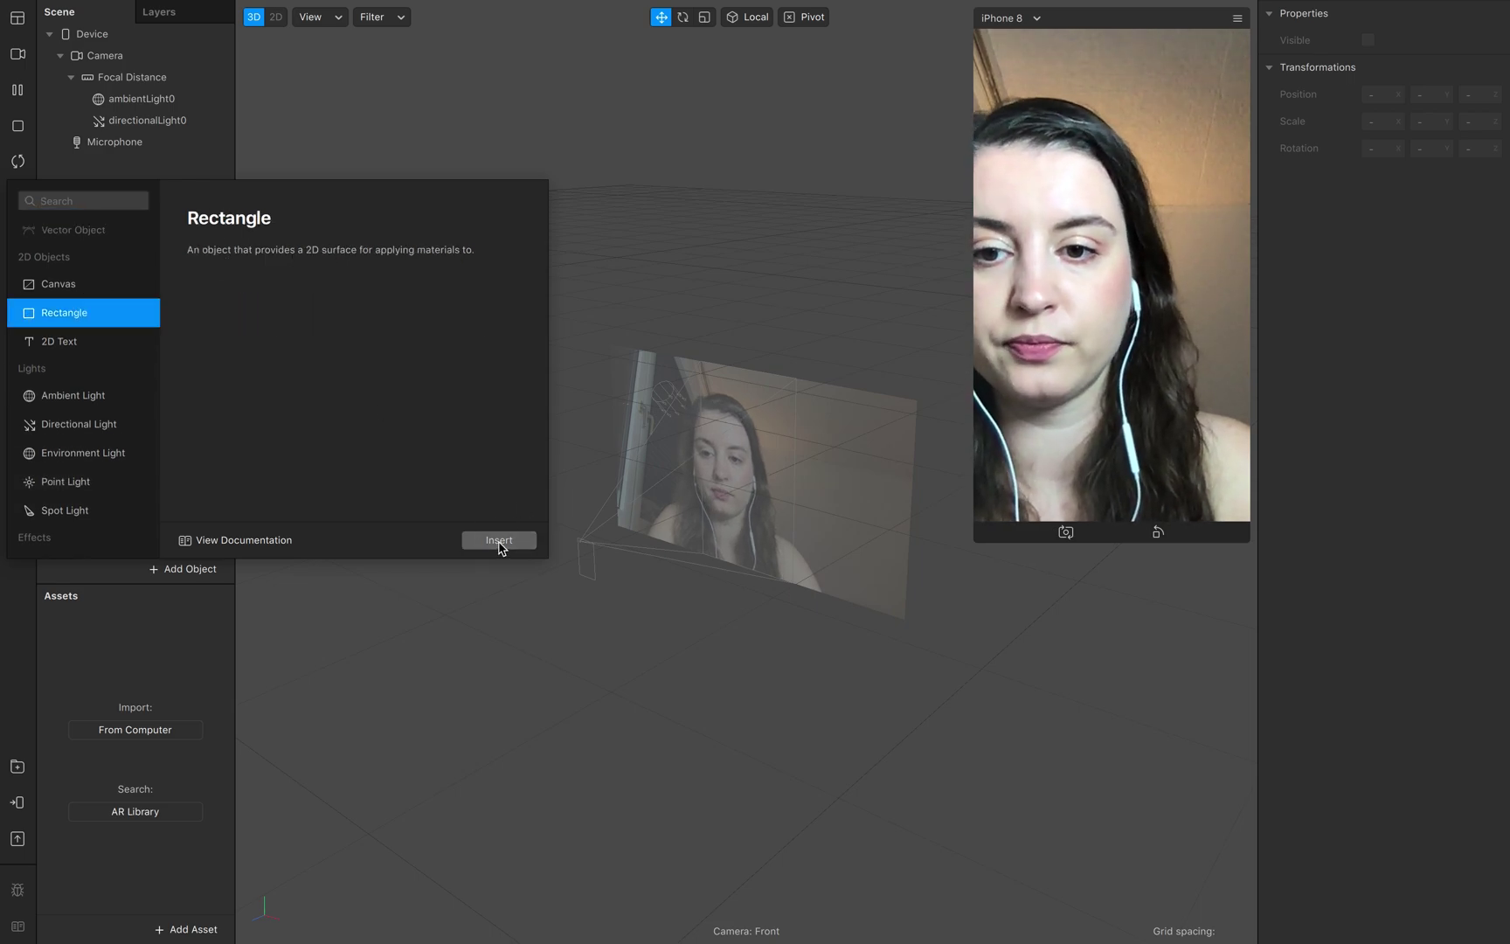
left_click(499, 541)
right_click(155, 172)
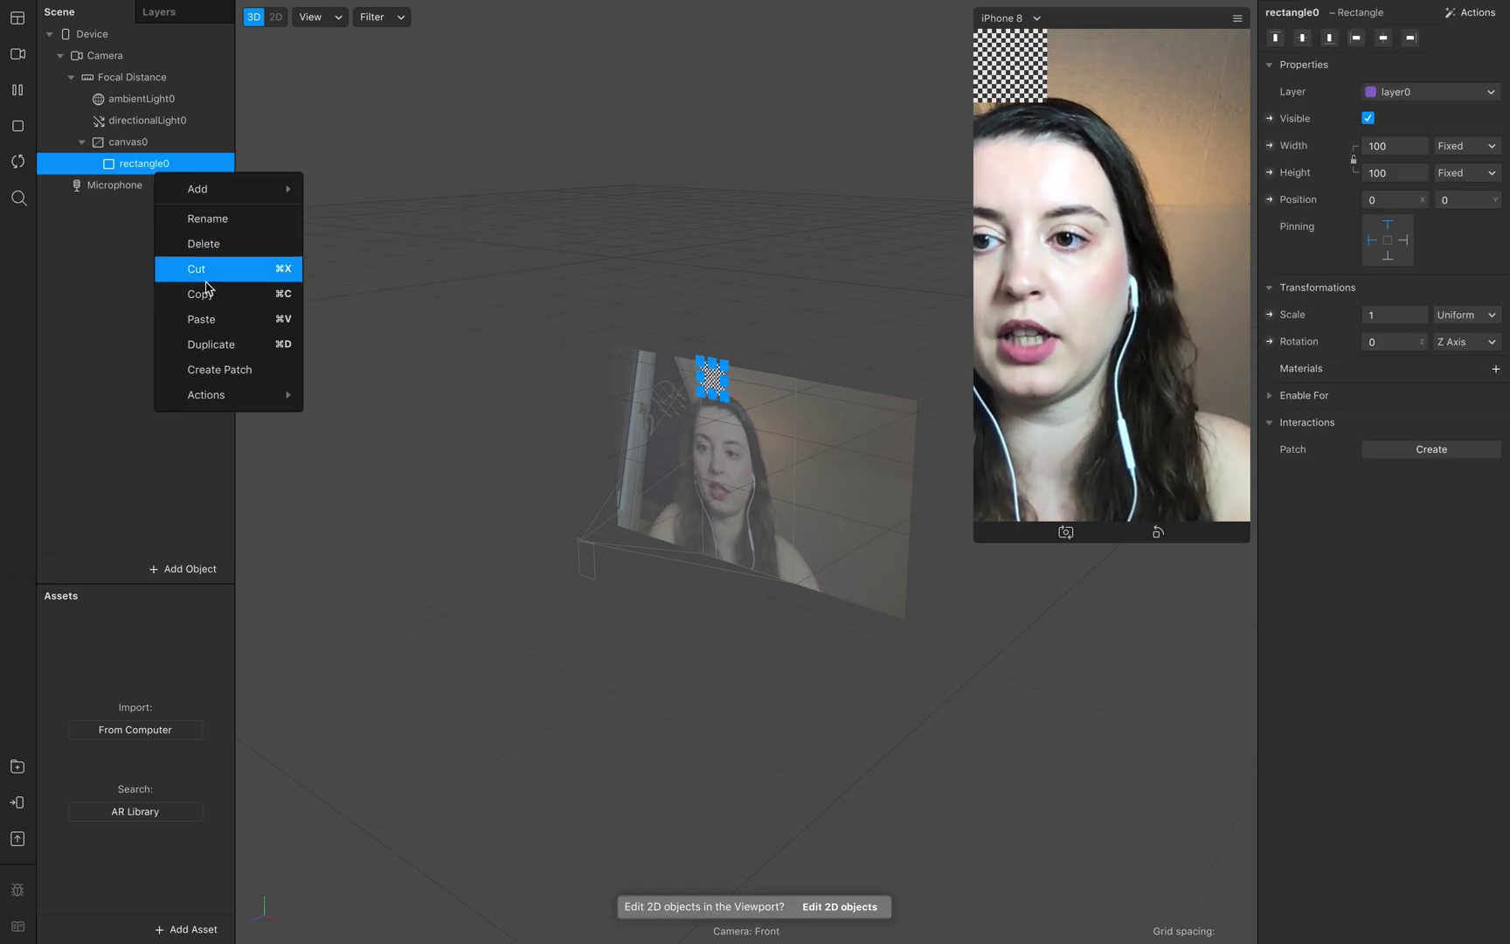
left_click(212, 339)
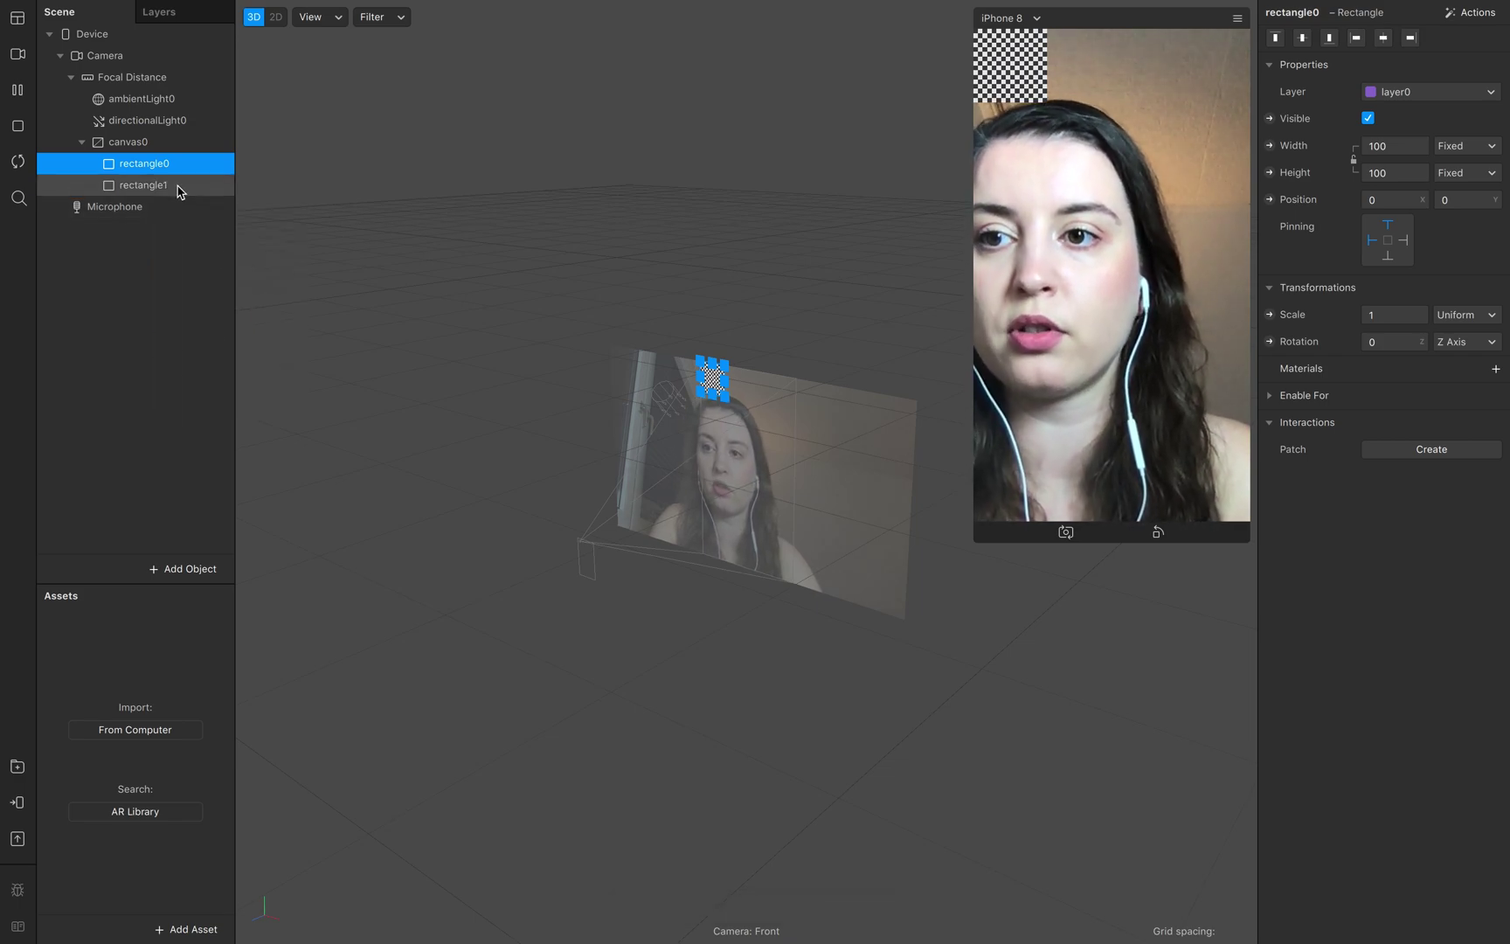
- Rename the first rectangle as gallery and the duplicated one as segmentation
left_click(179, 187)
double_click(174, 163)
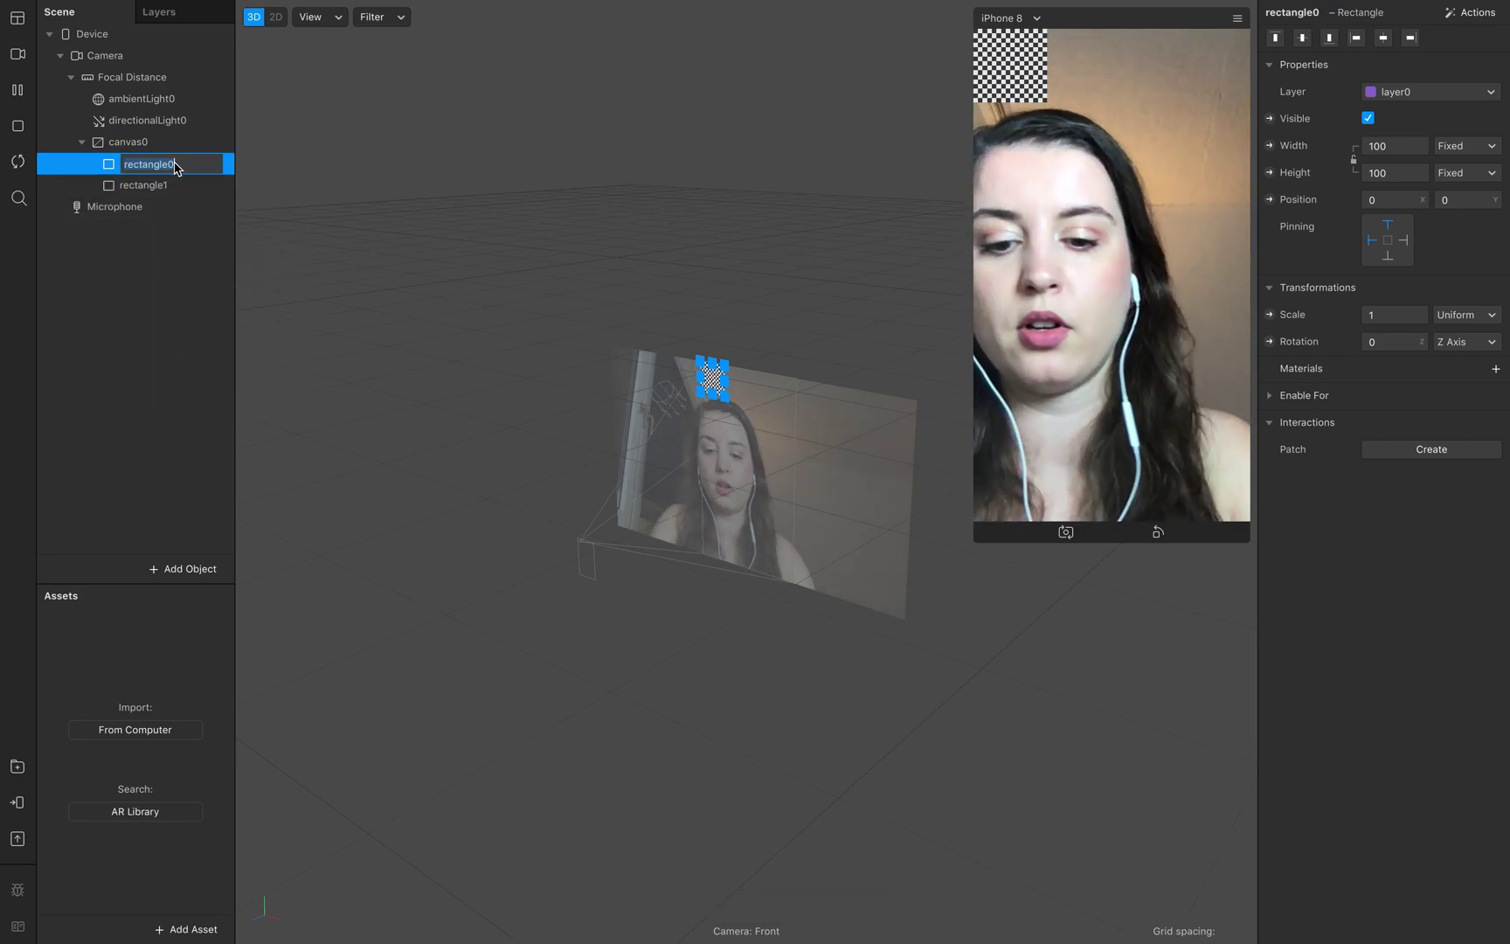
type("gr")
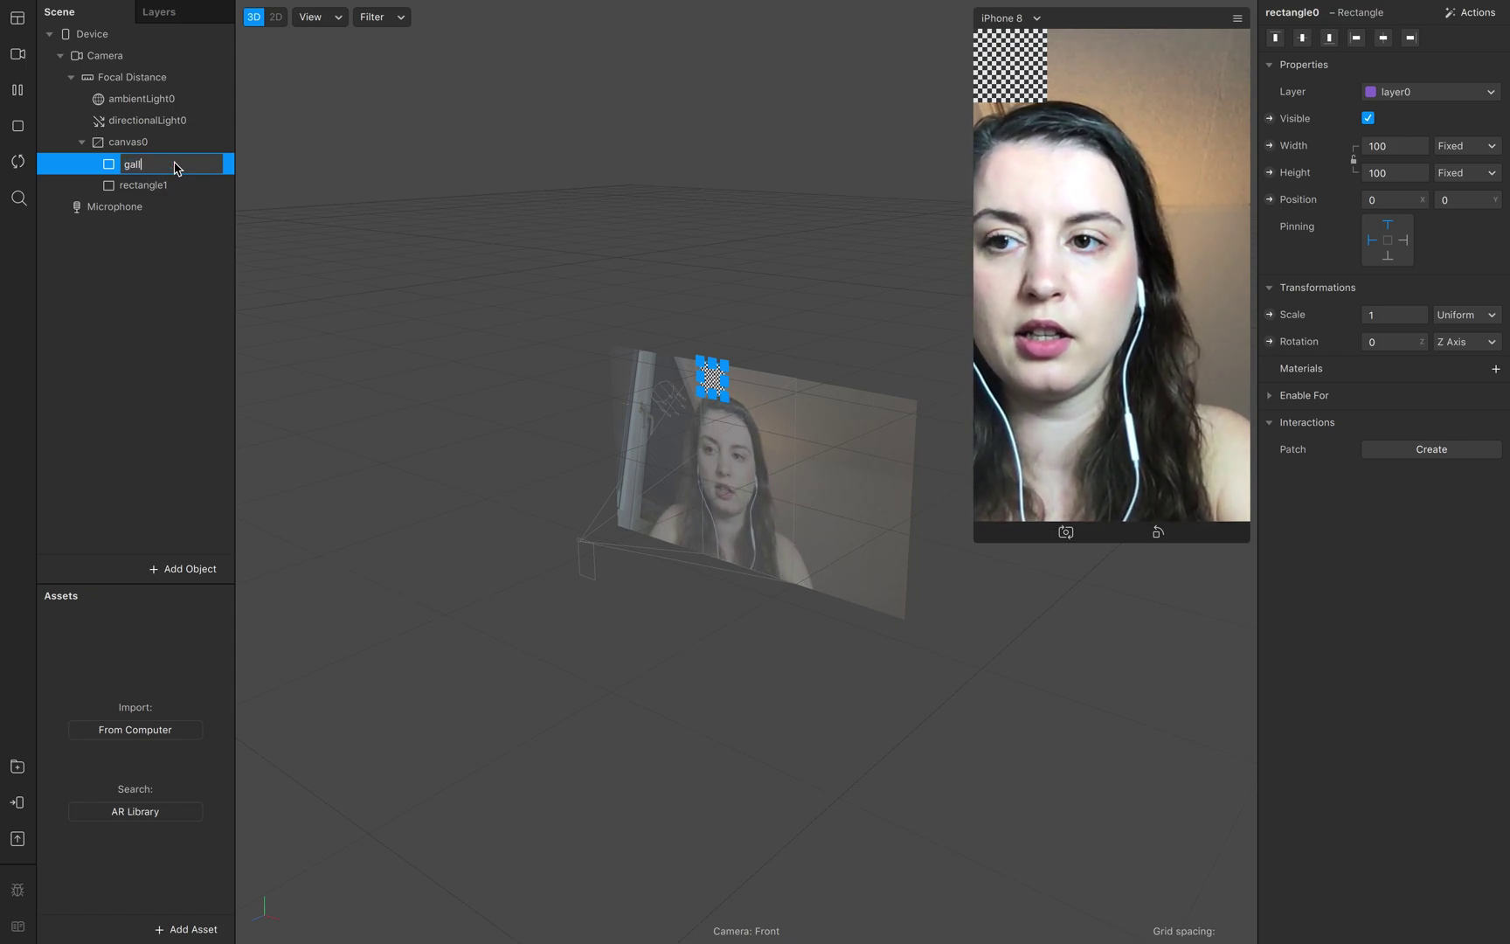
type("llery")
double_click(160, 185)
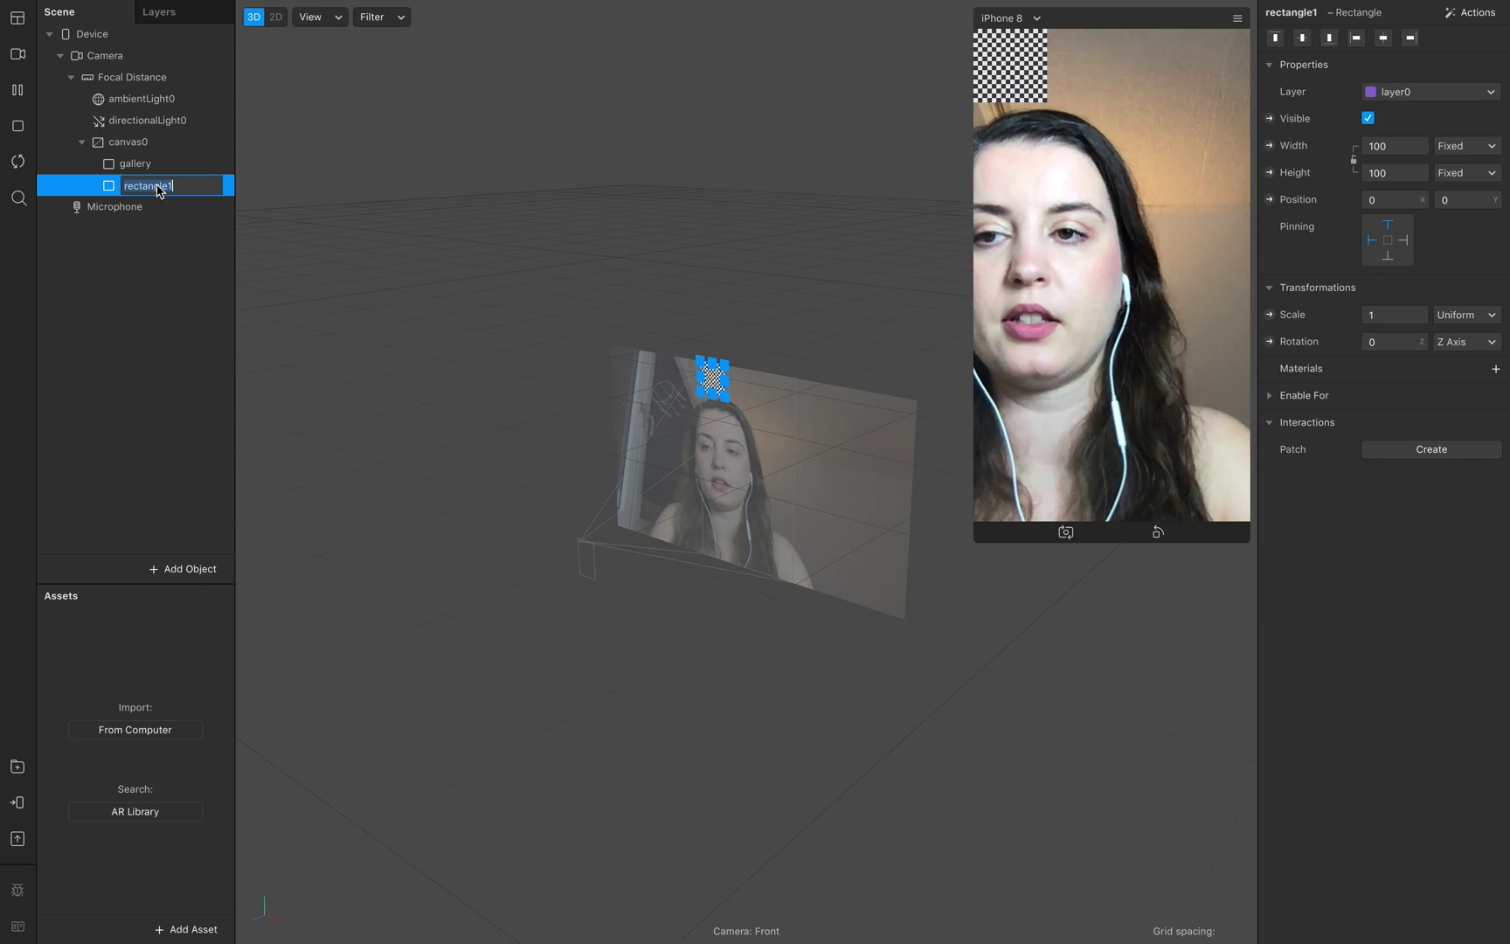
type("segmen")
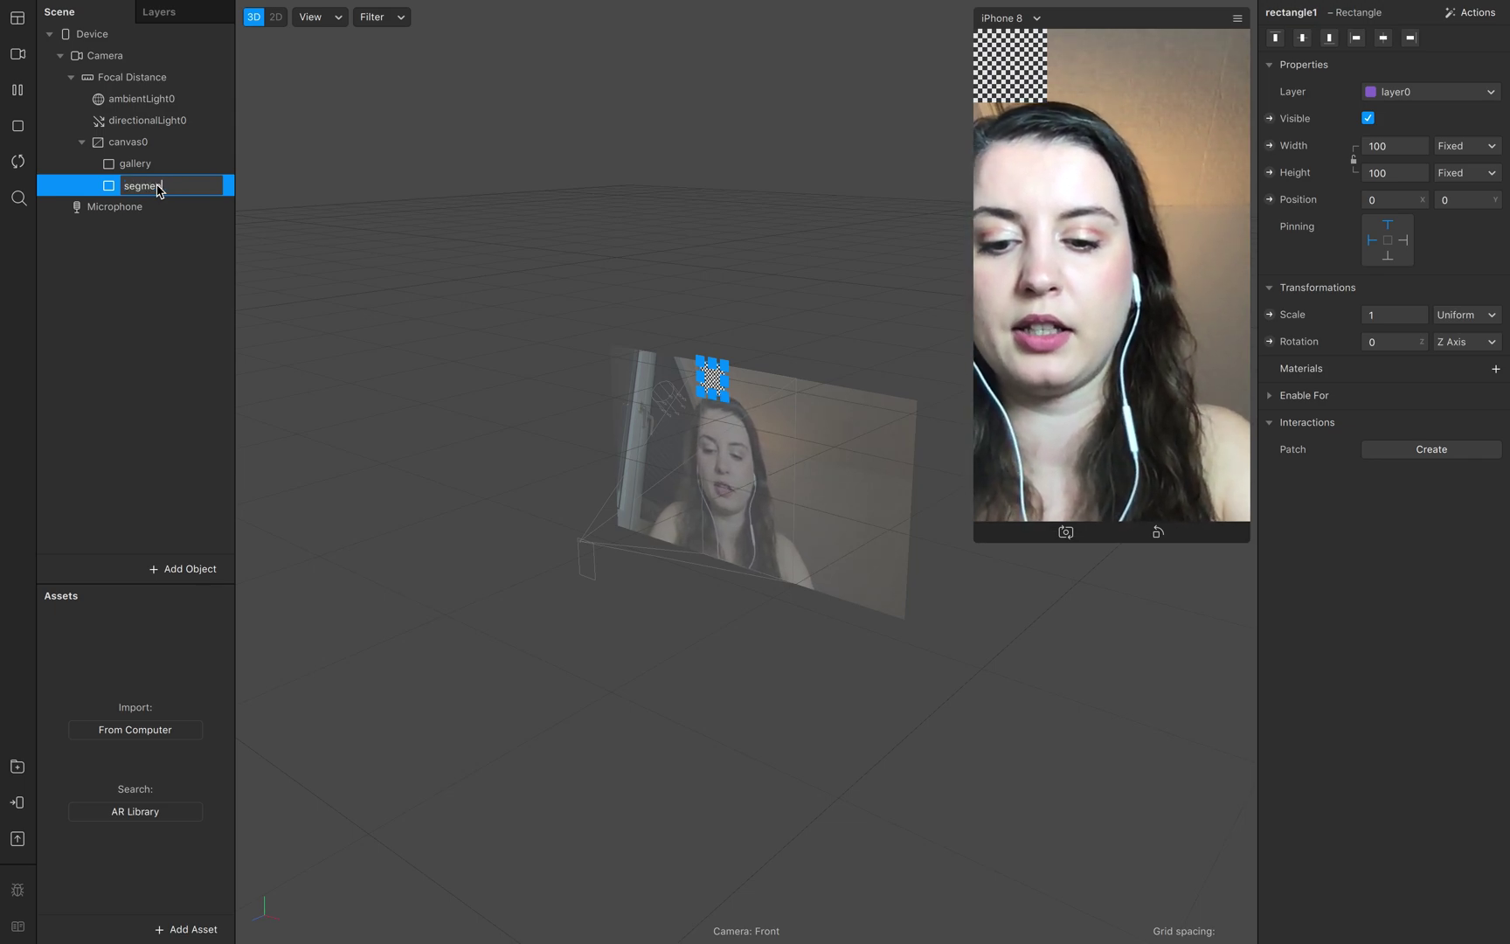
type("tation")
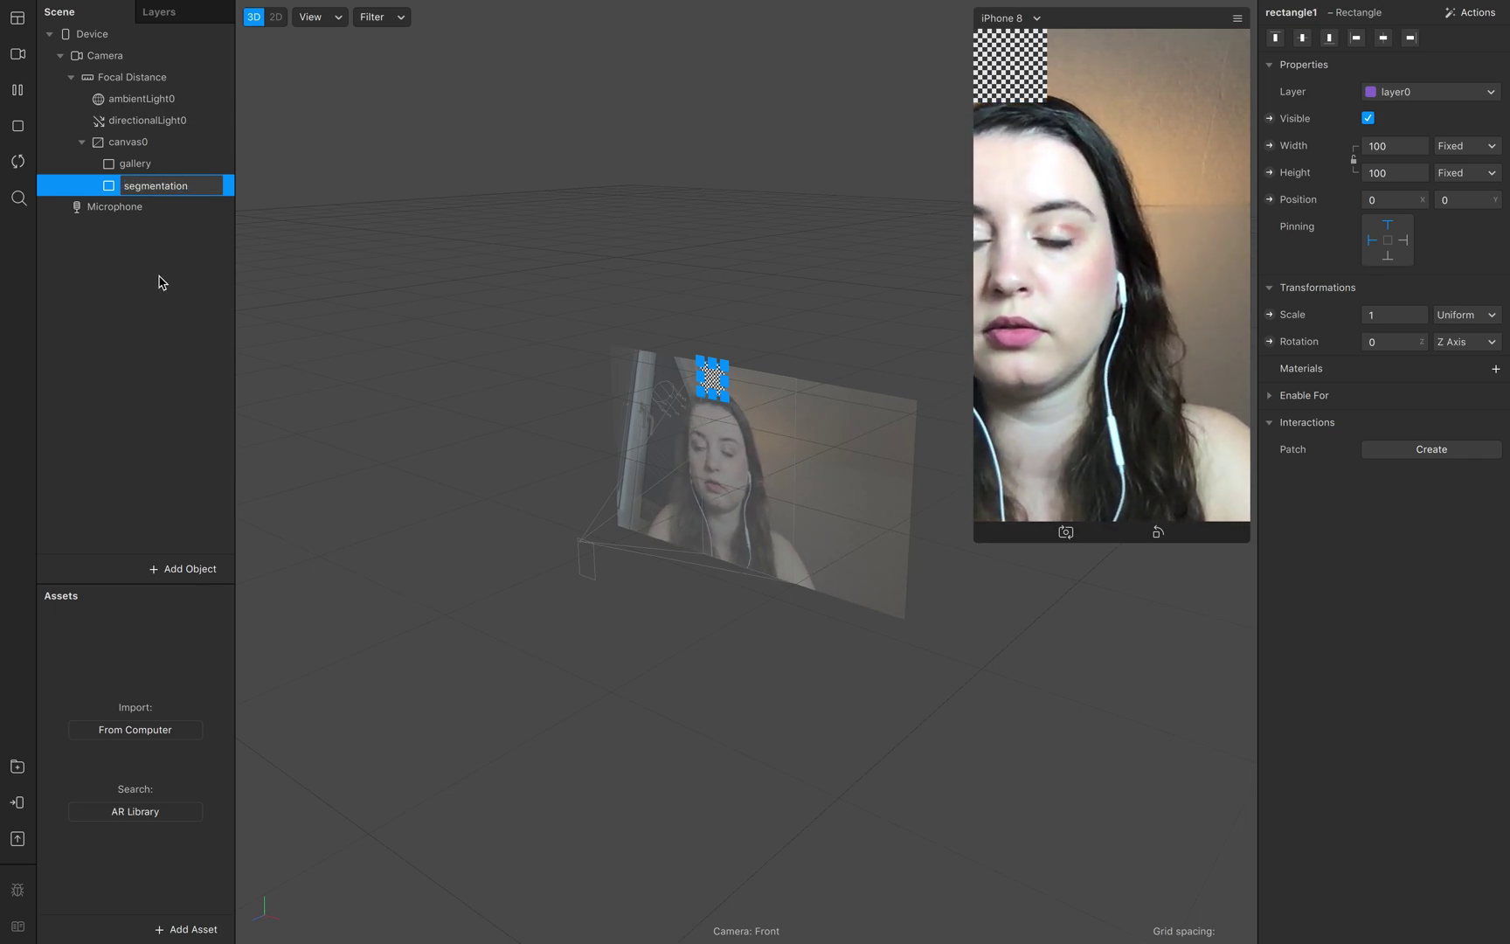
- Make both the gallery and segmentation rectangles fill the full width and height of the canvas
left_click(168, 163)
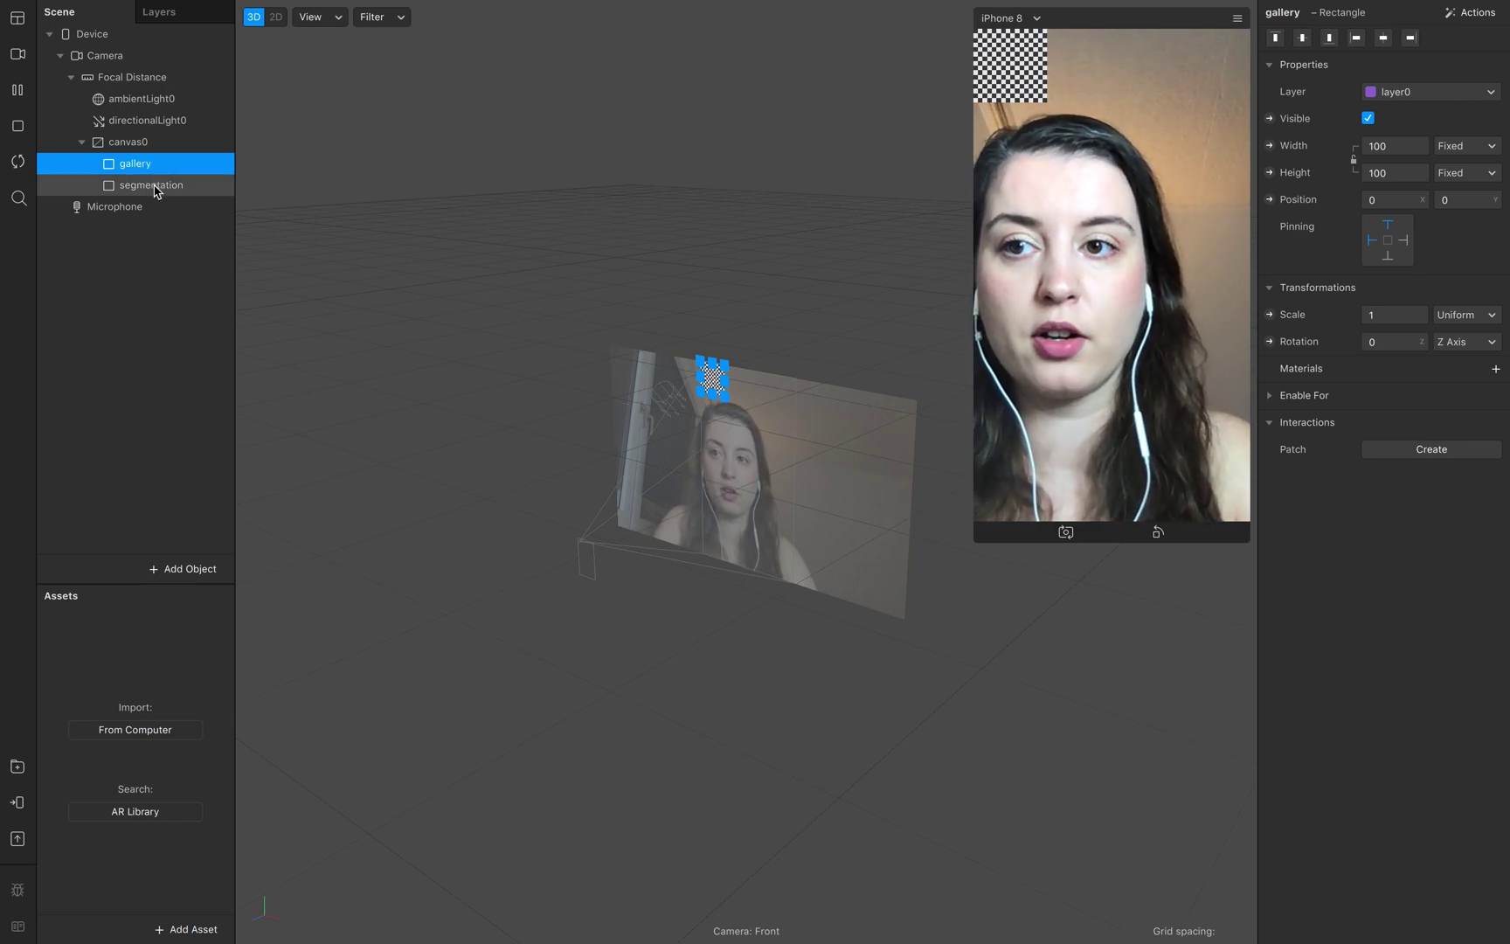
left_click(152, 186, "shift")
left_click(1411, 145)
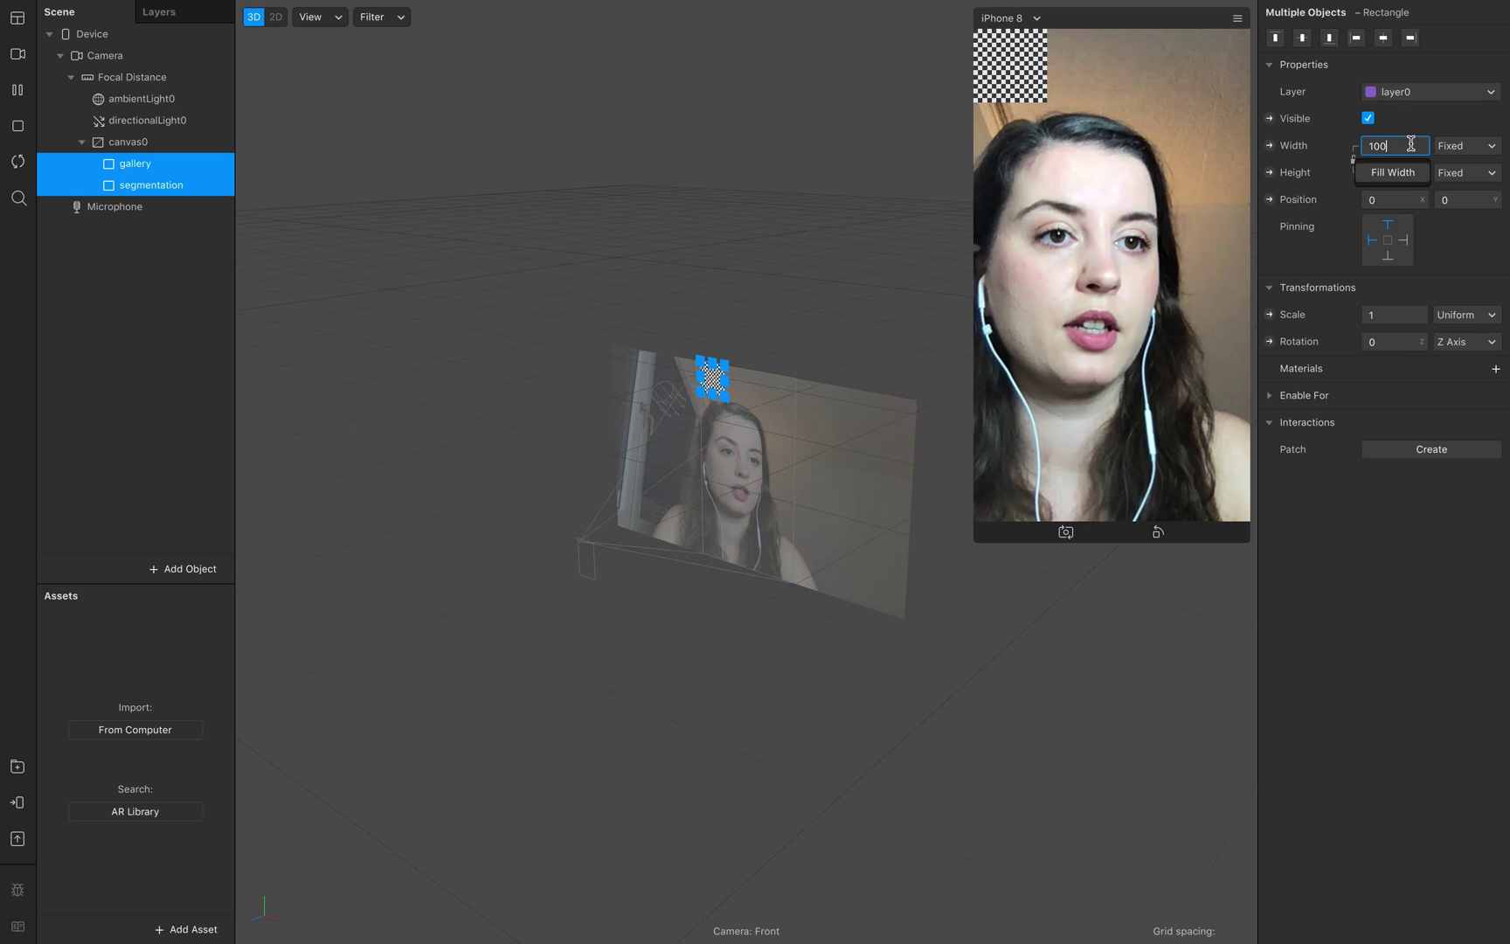
left_click(1398, 172)
left_click(1400, 172)
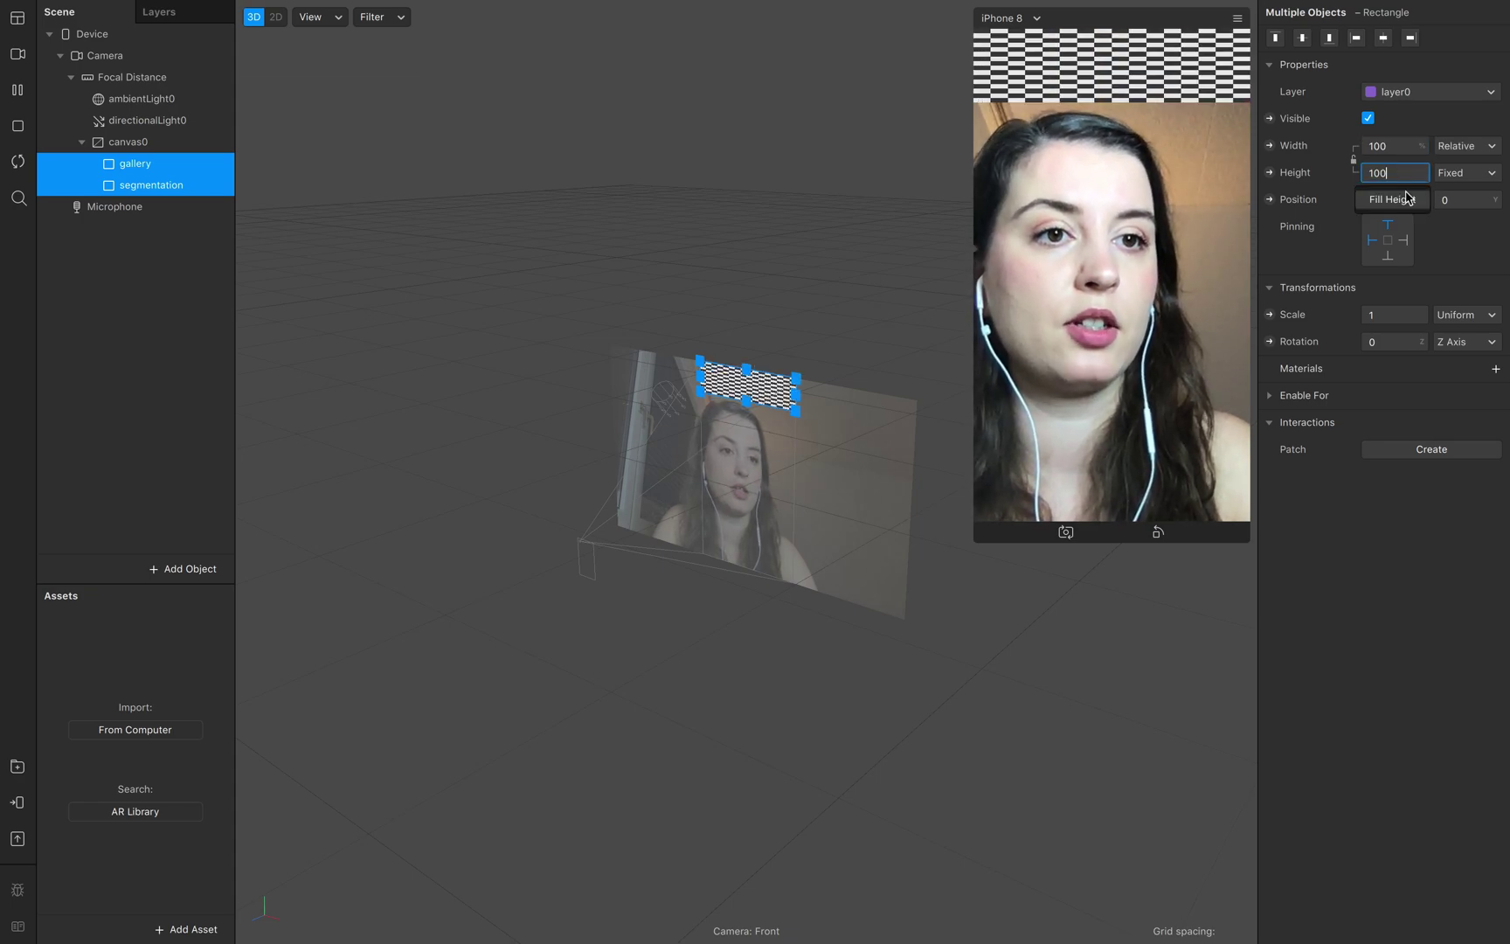
left_click(1407, 199)
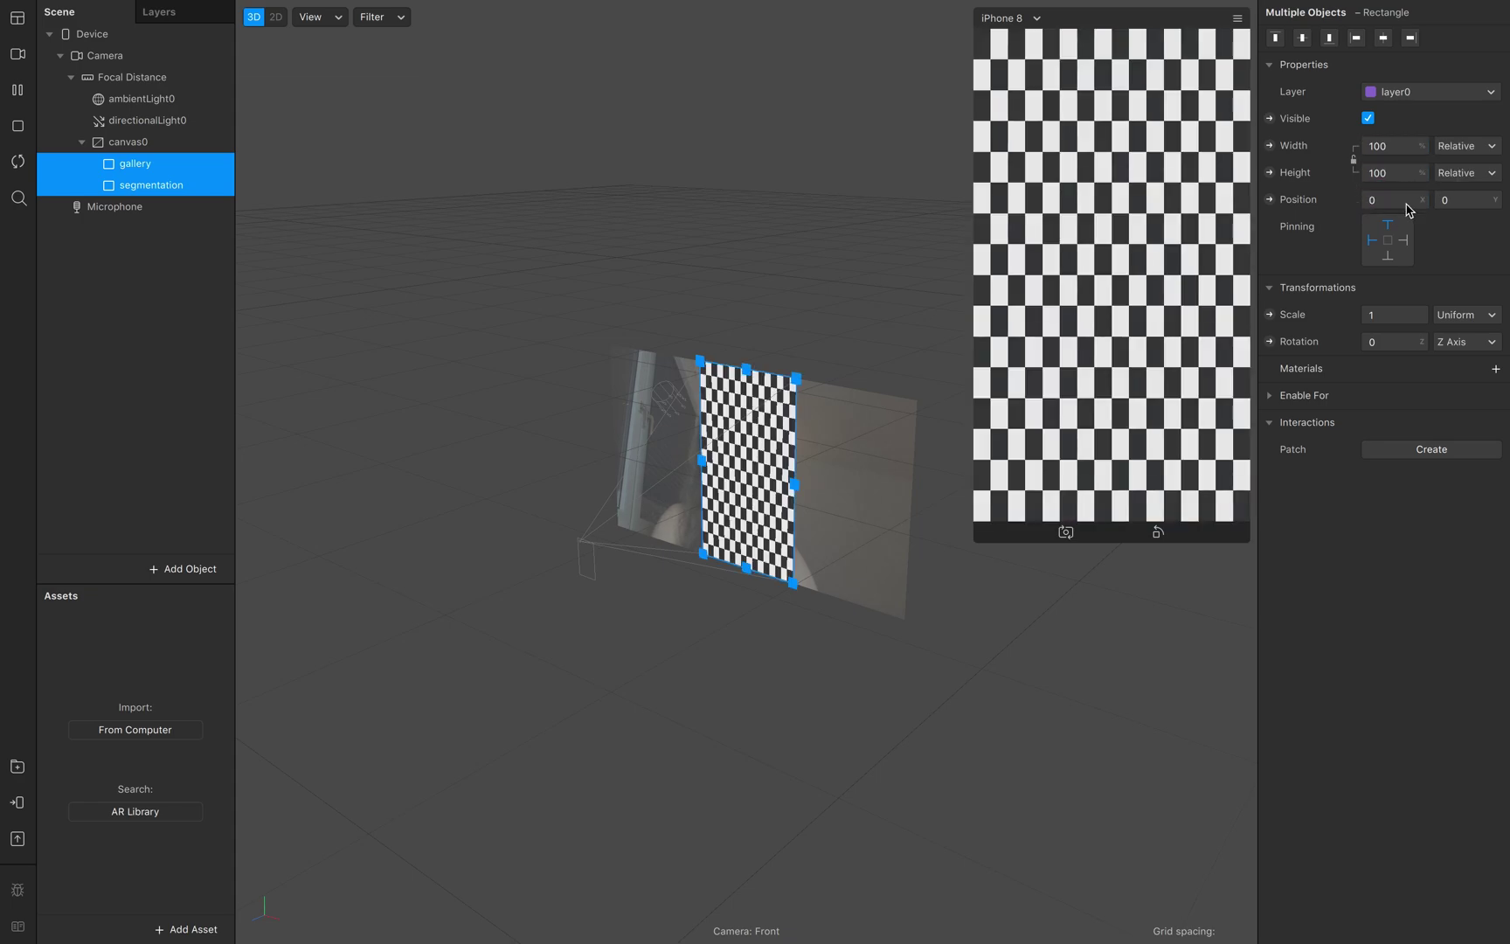
- Add a new material to the gallery rectangle and rename the material as gallery
left_click(151, 376)
left_click(176, 184)
left_click(166, 165)
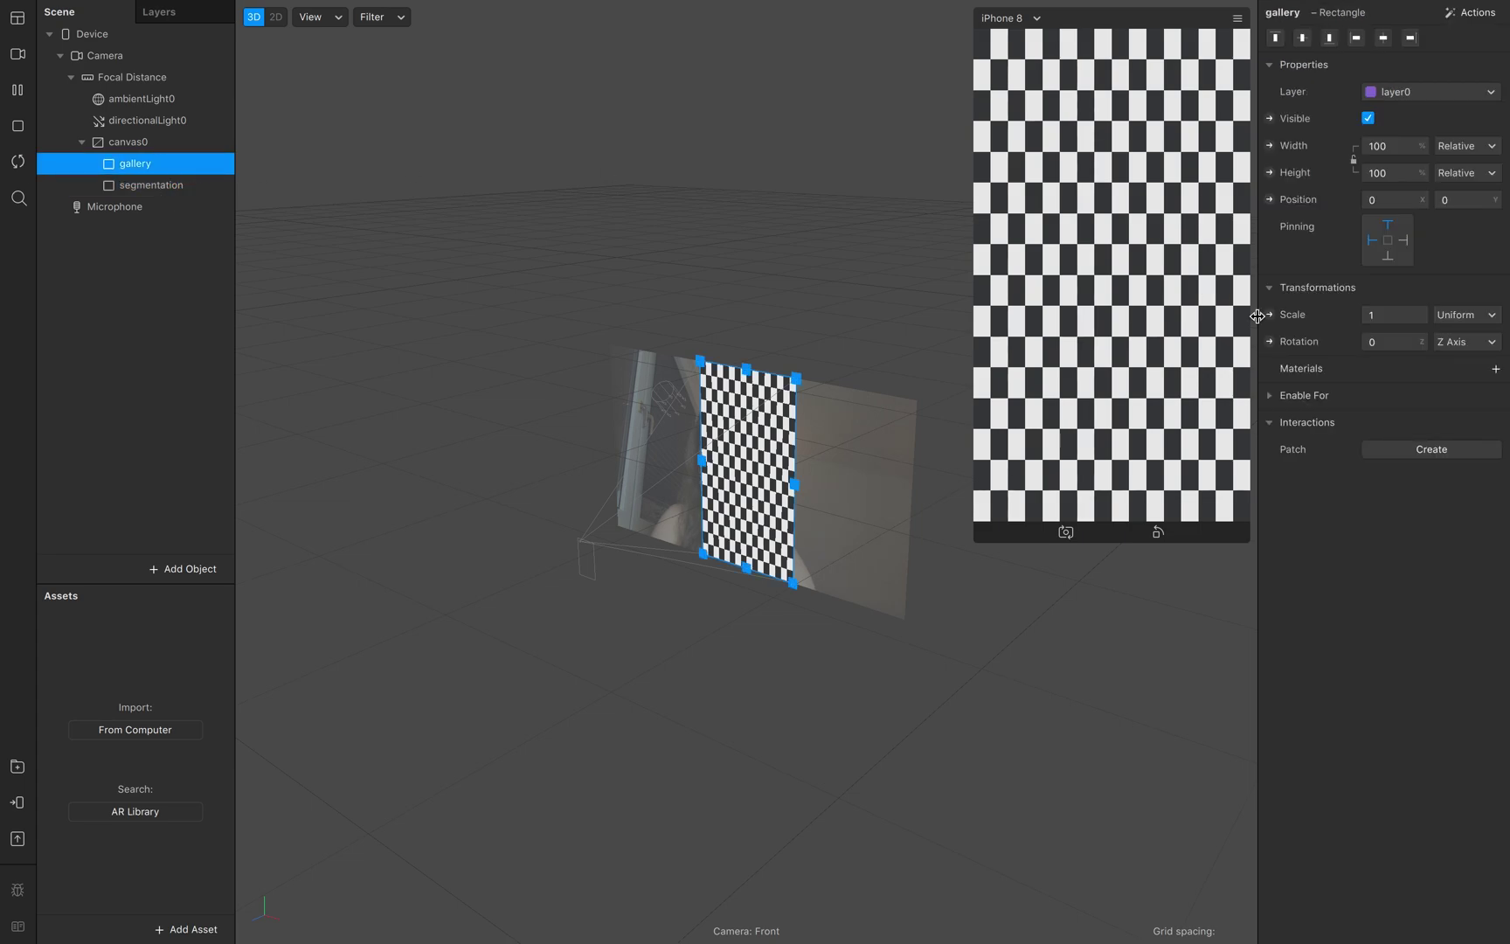
double_click(105, 640)
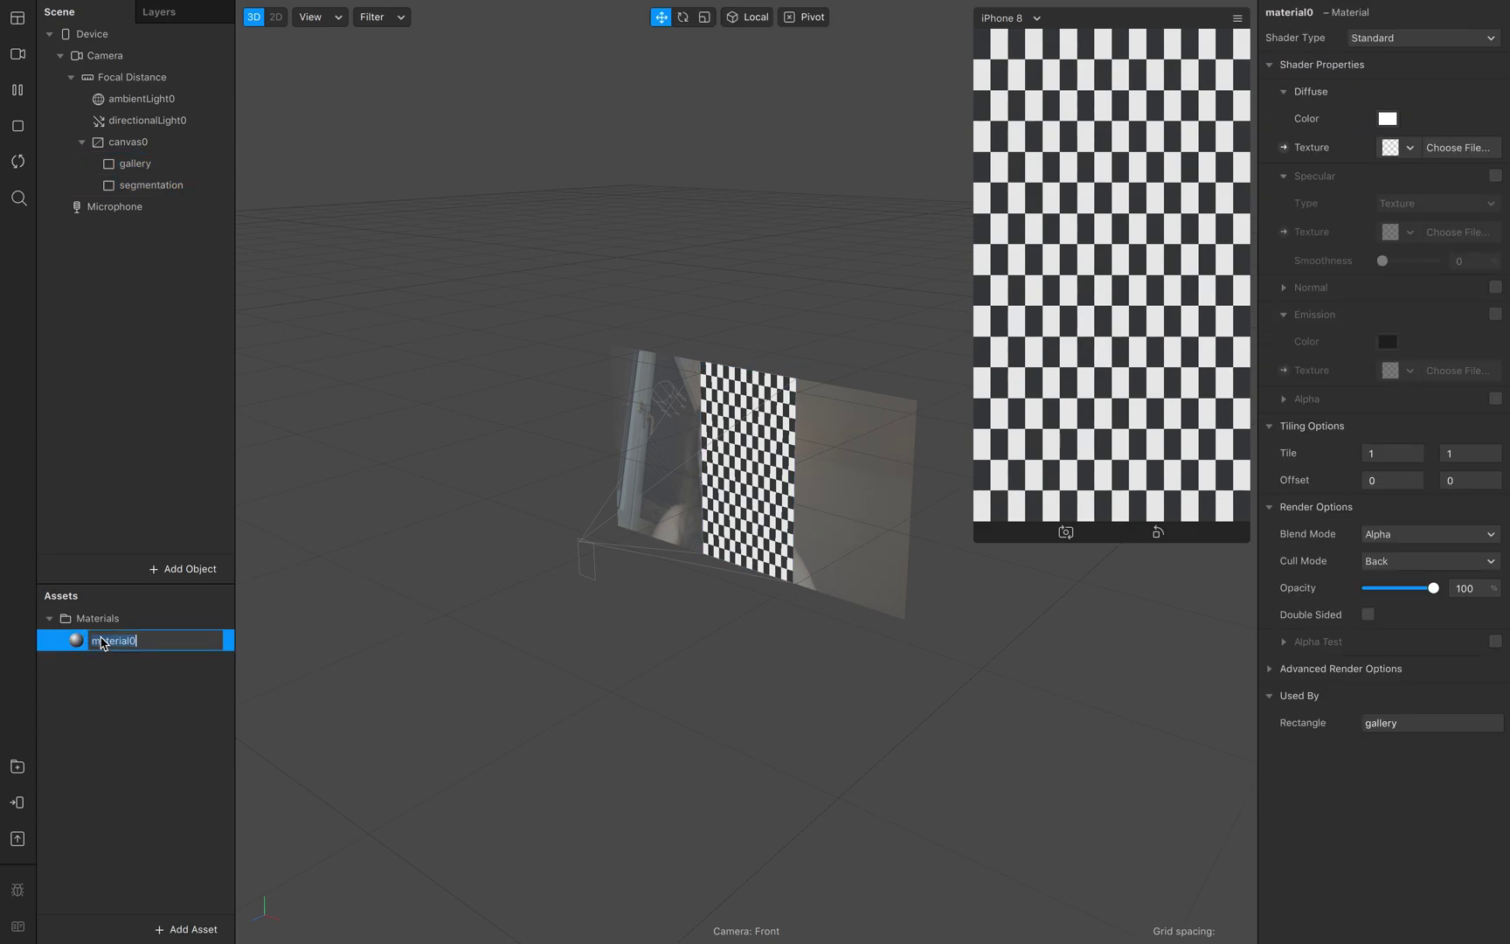
type("gallery")
key("Return")
left_click(152, 206)
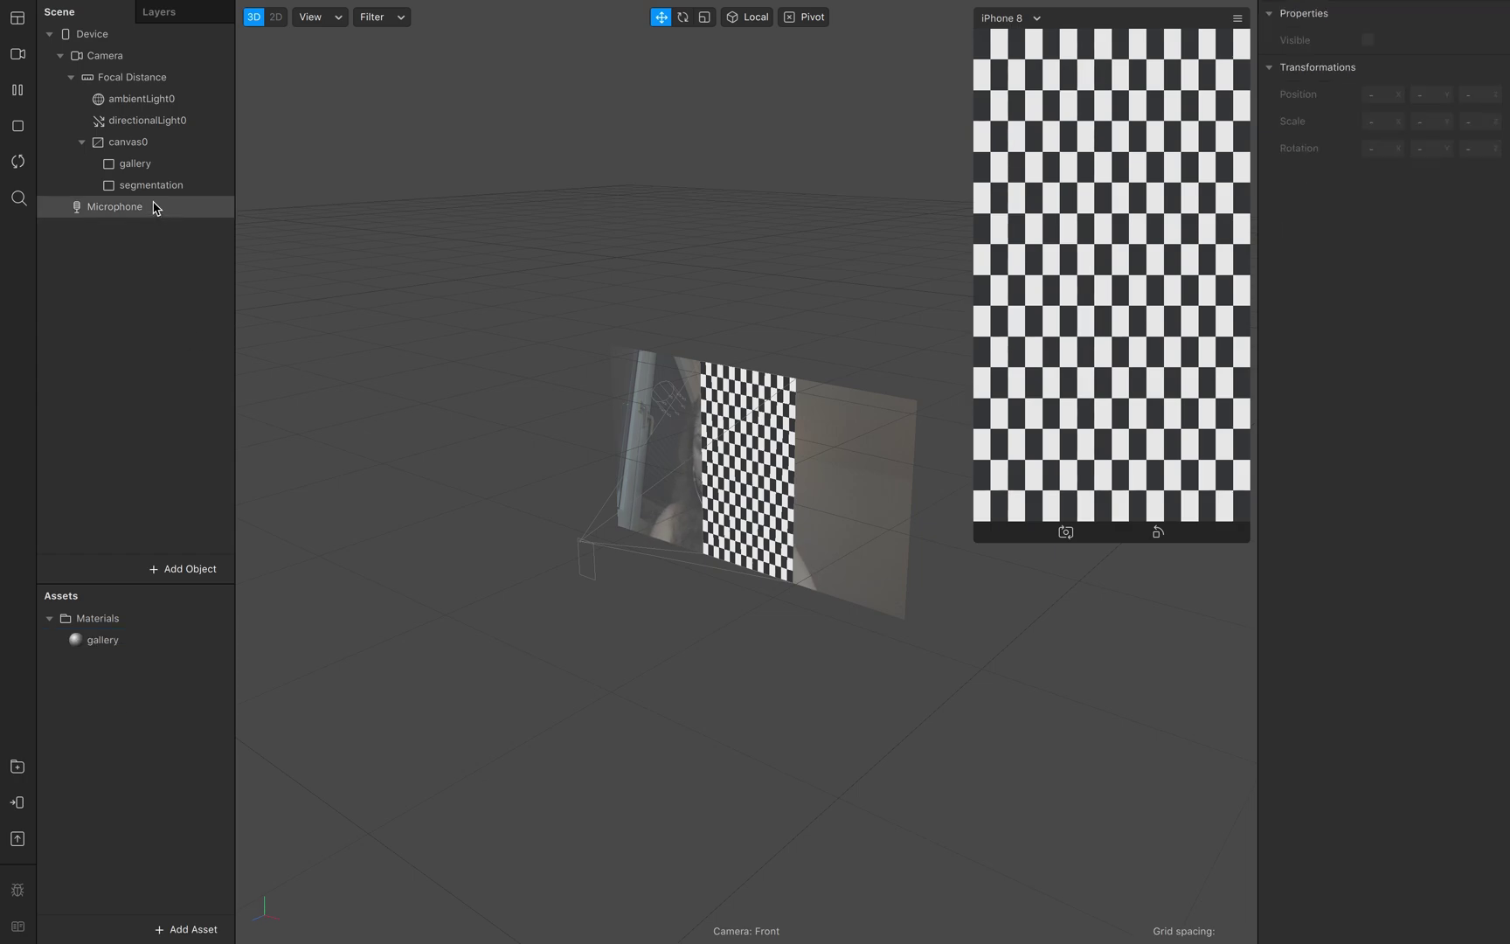
- Add a new material to the segmentation rectangle and rename the material as segmentation
left_click(154, 186)
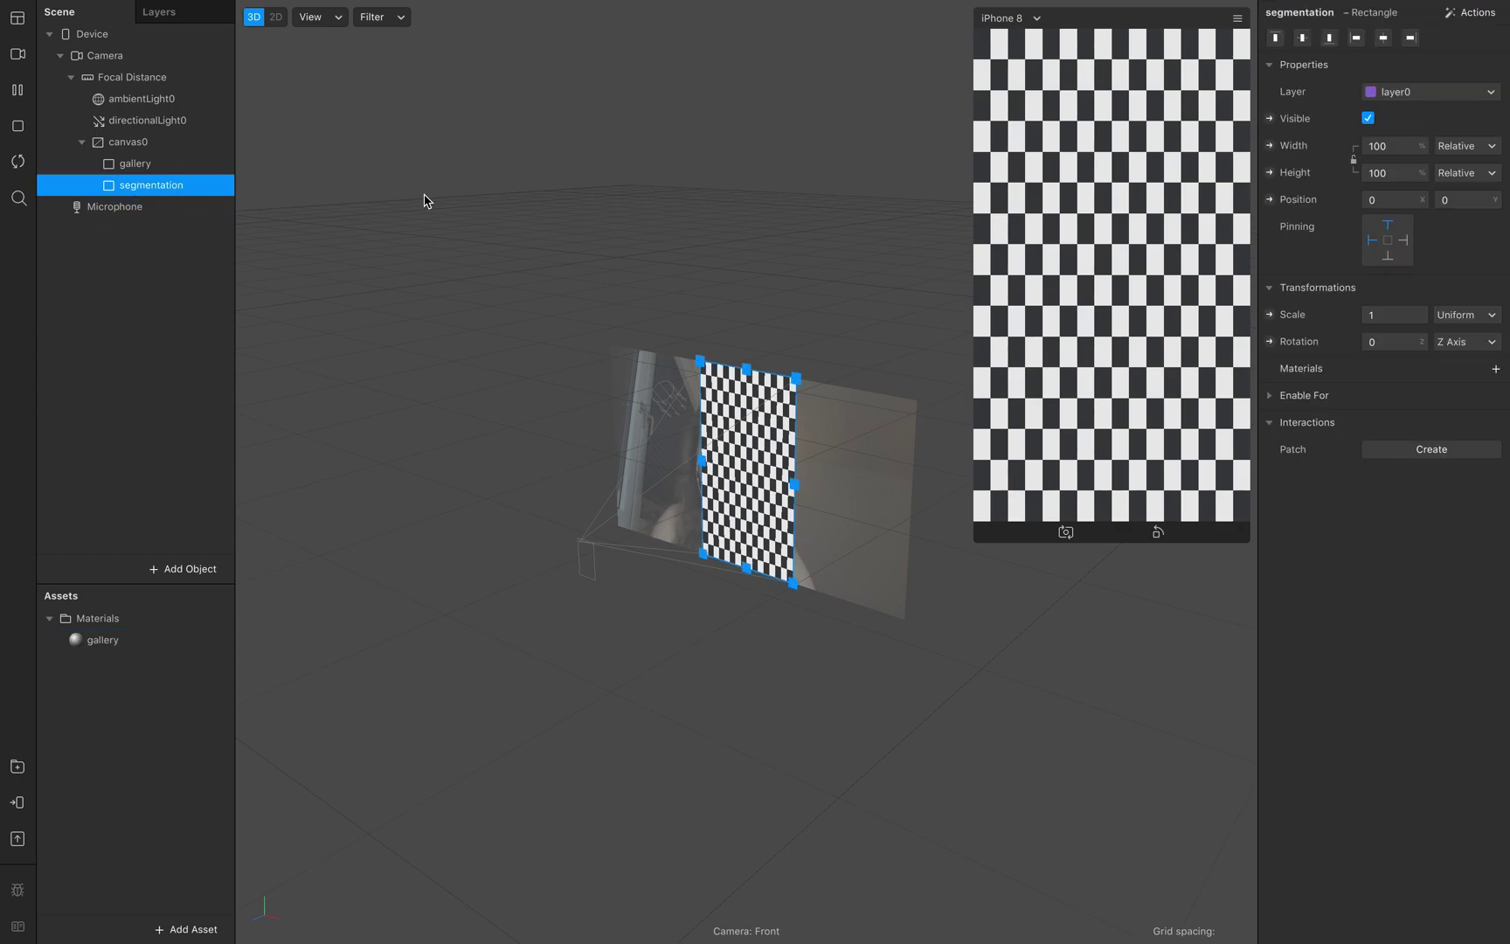
left_click(1496, 369)
left_click(1425, 426)
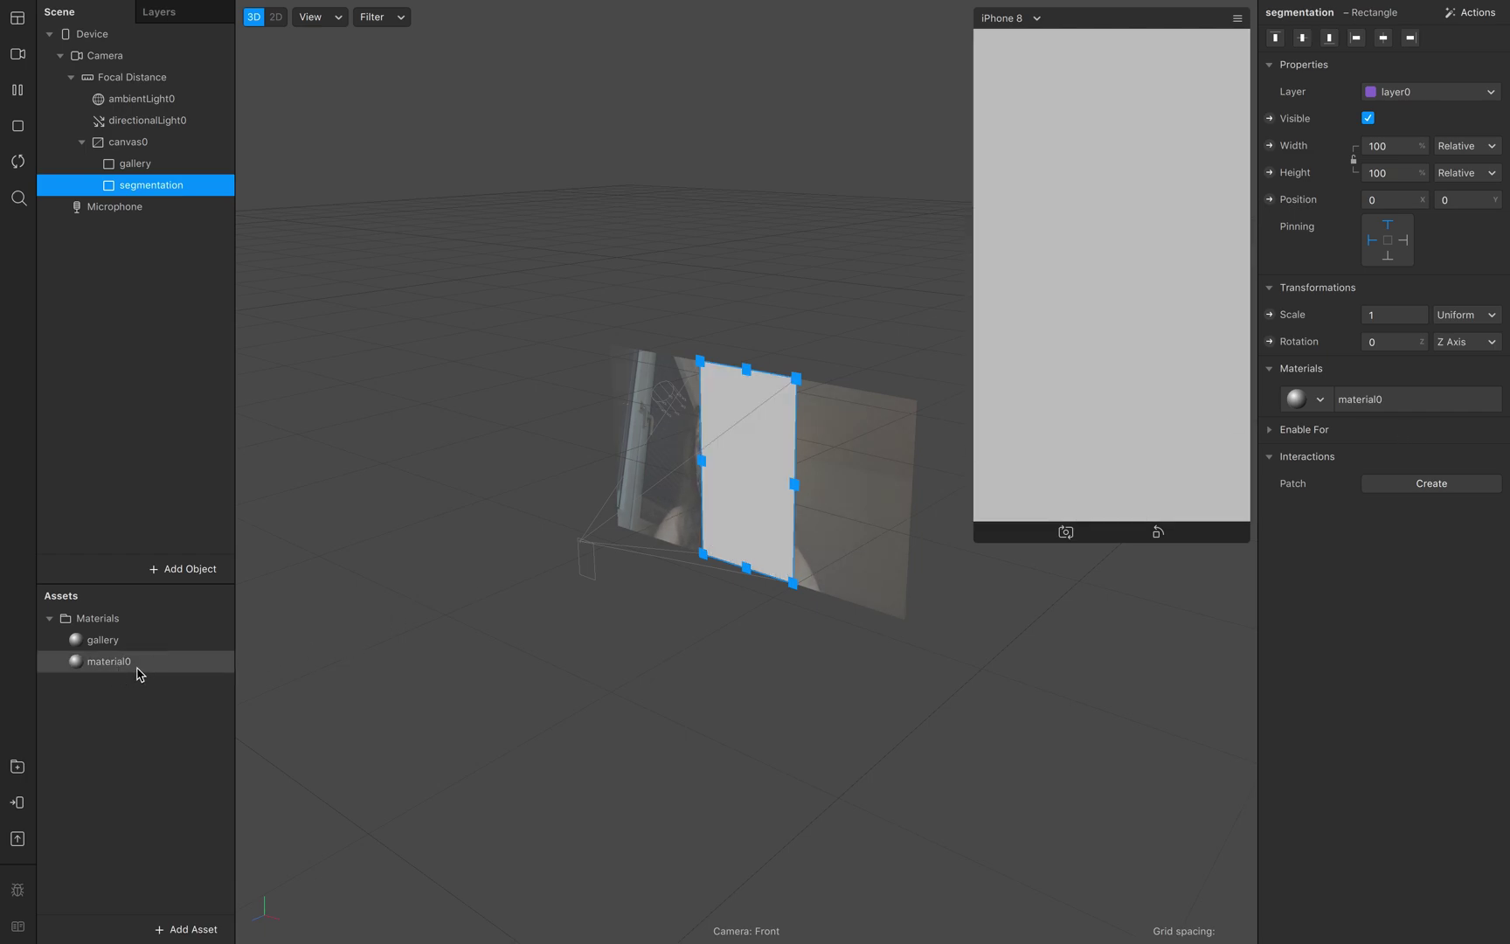
double_click(137, 664)
type("segmen")
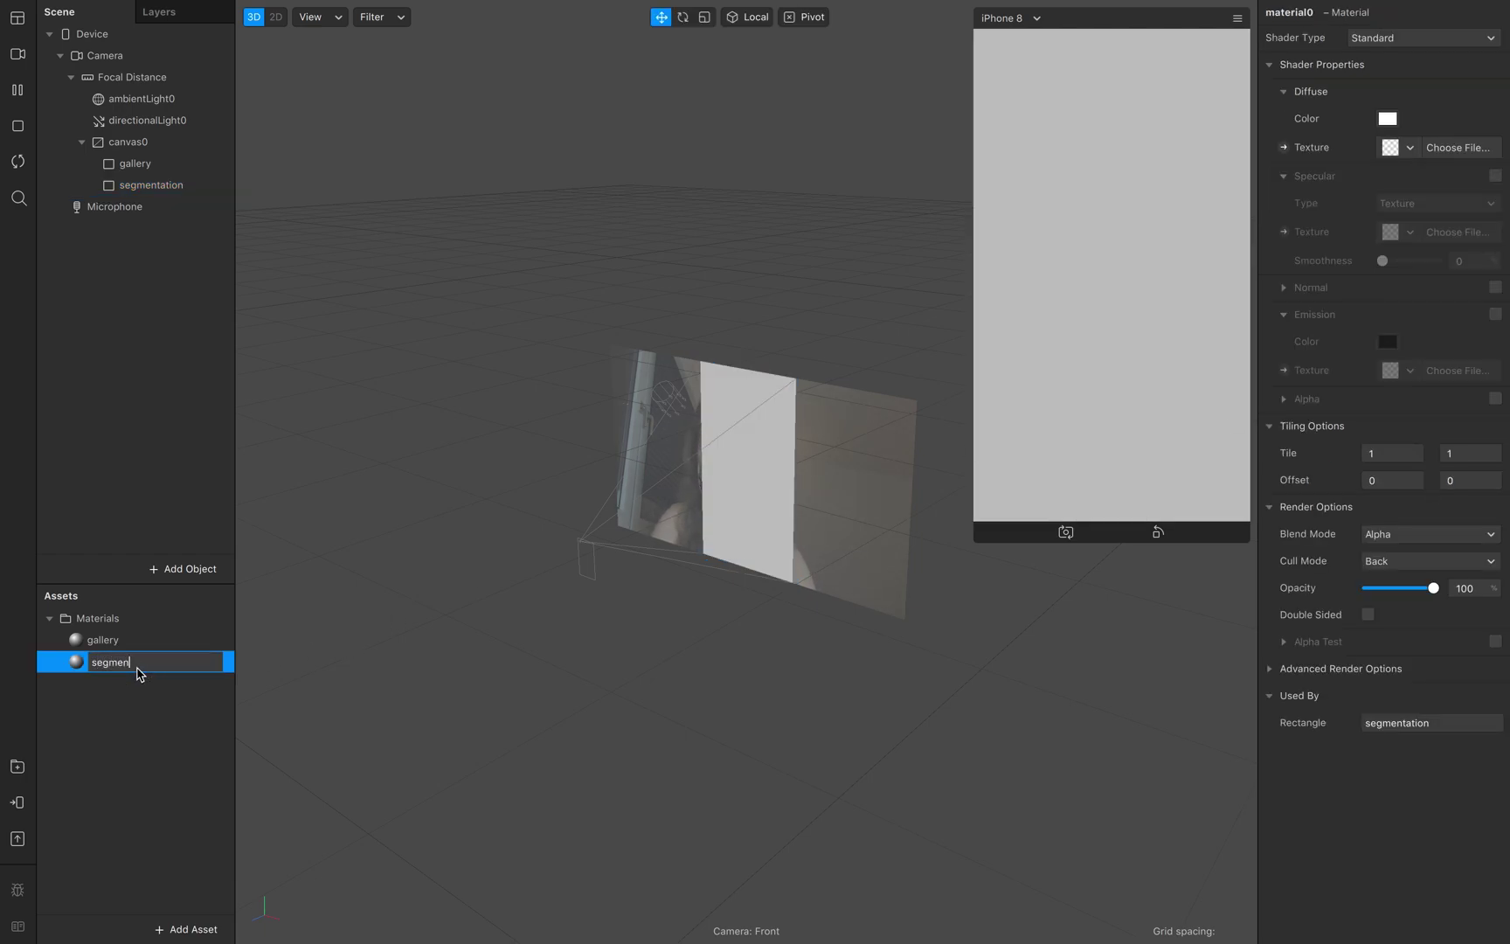
type("tation")
left_click(135, 786)
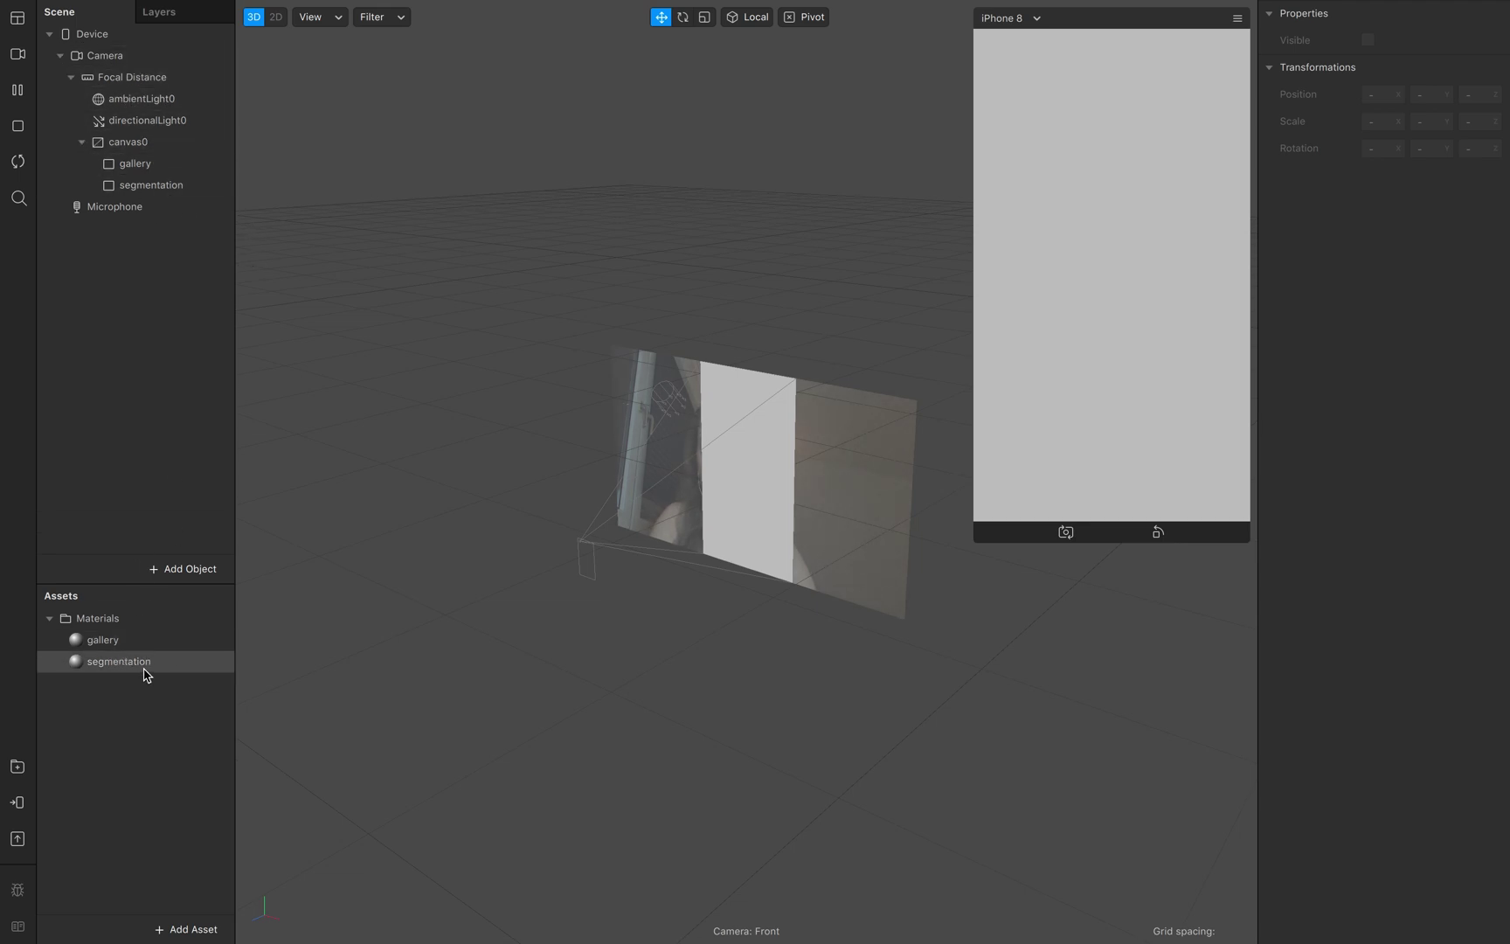
- Extract the camera texture and add a Person segmentation to the Camera, dismissing the unused-capability notice
left_click(123, 57)
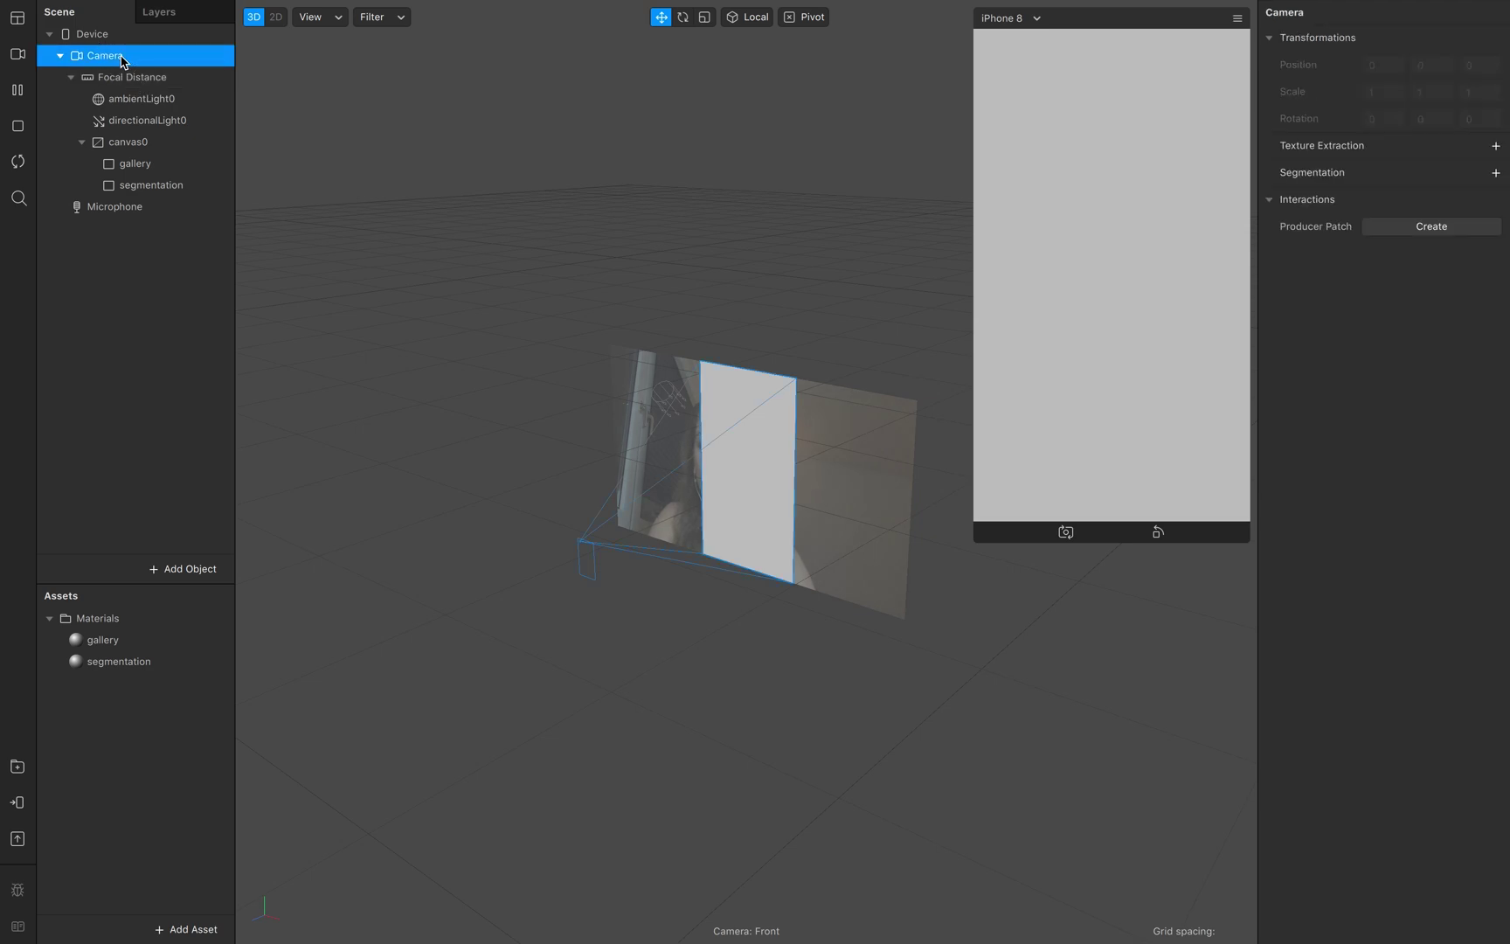
left_click(1496, 145)
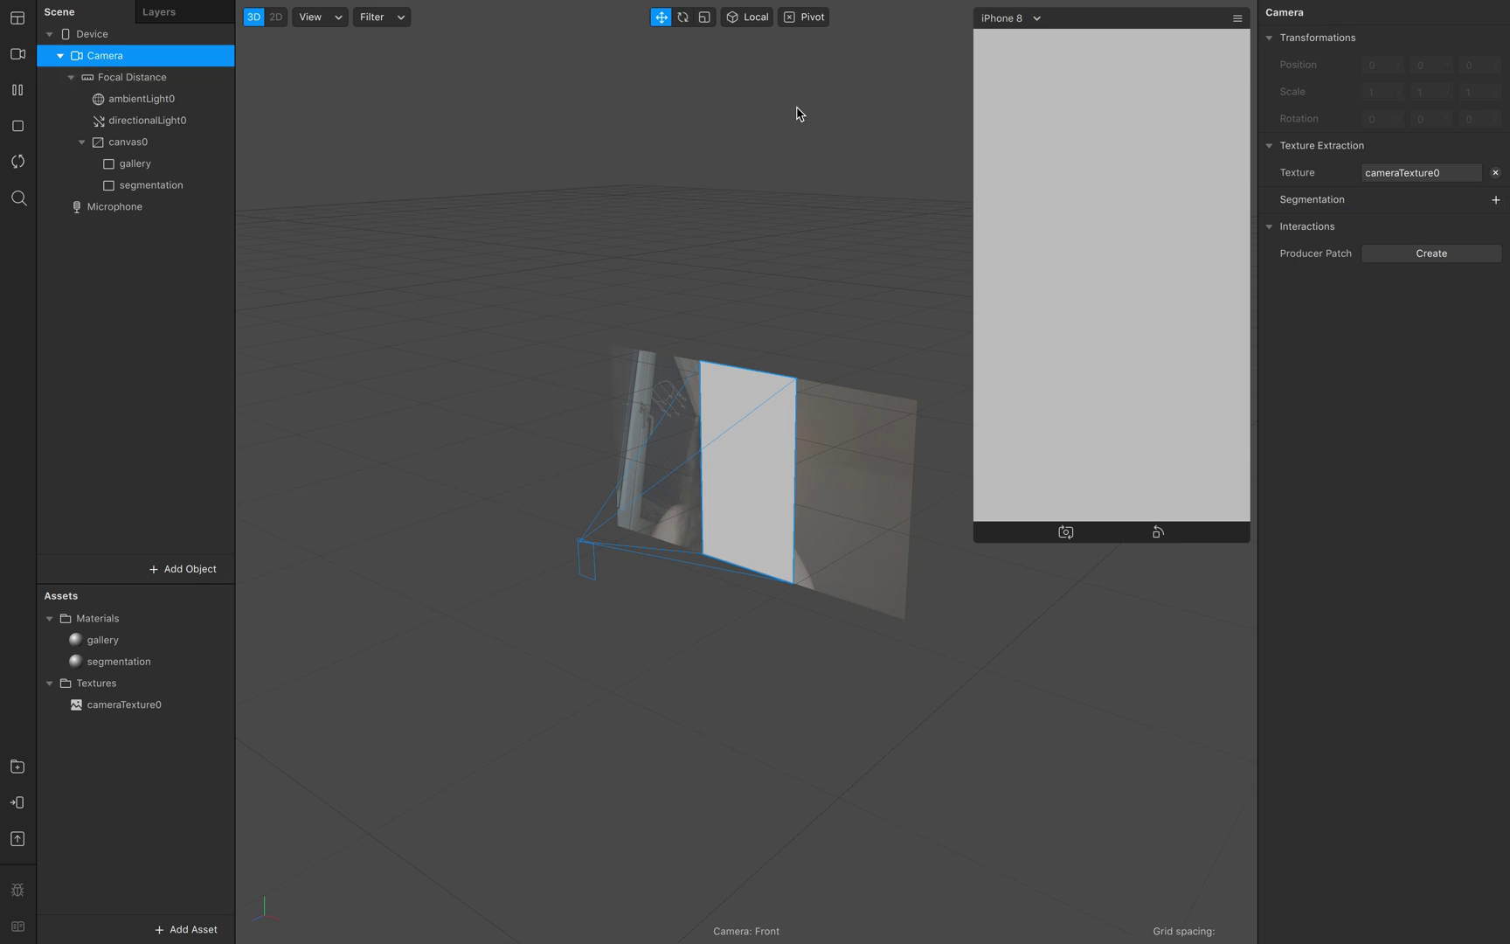
left_click(1496, 199)
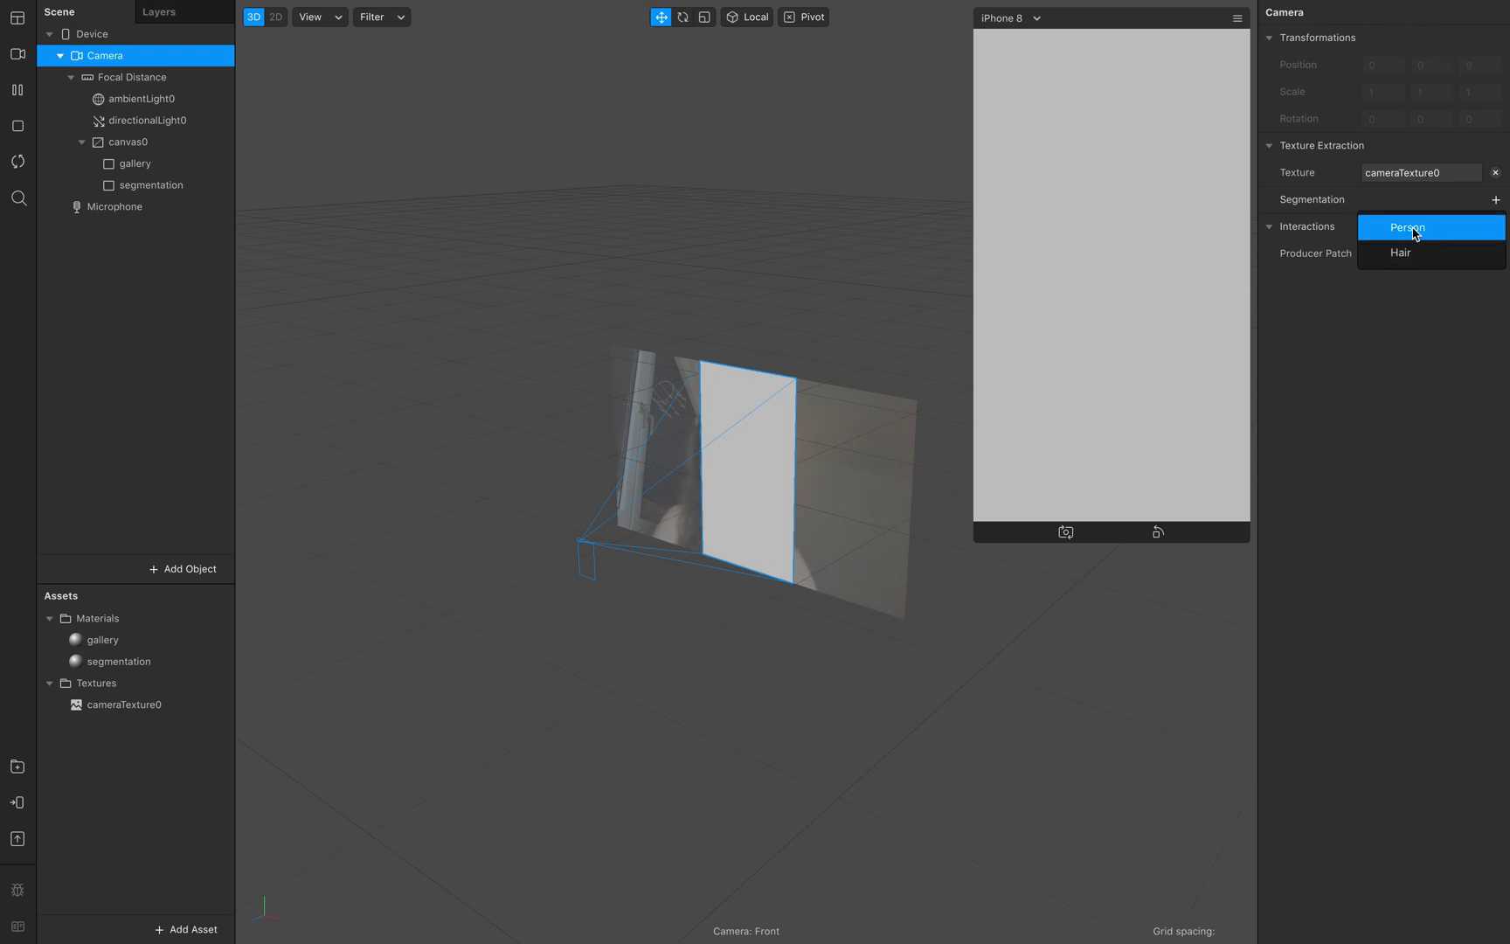
left_click(1416, 229)
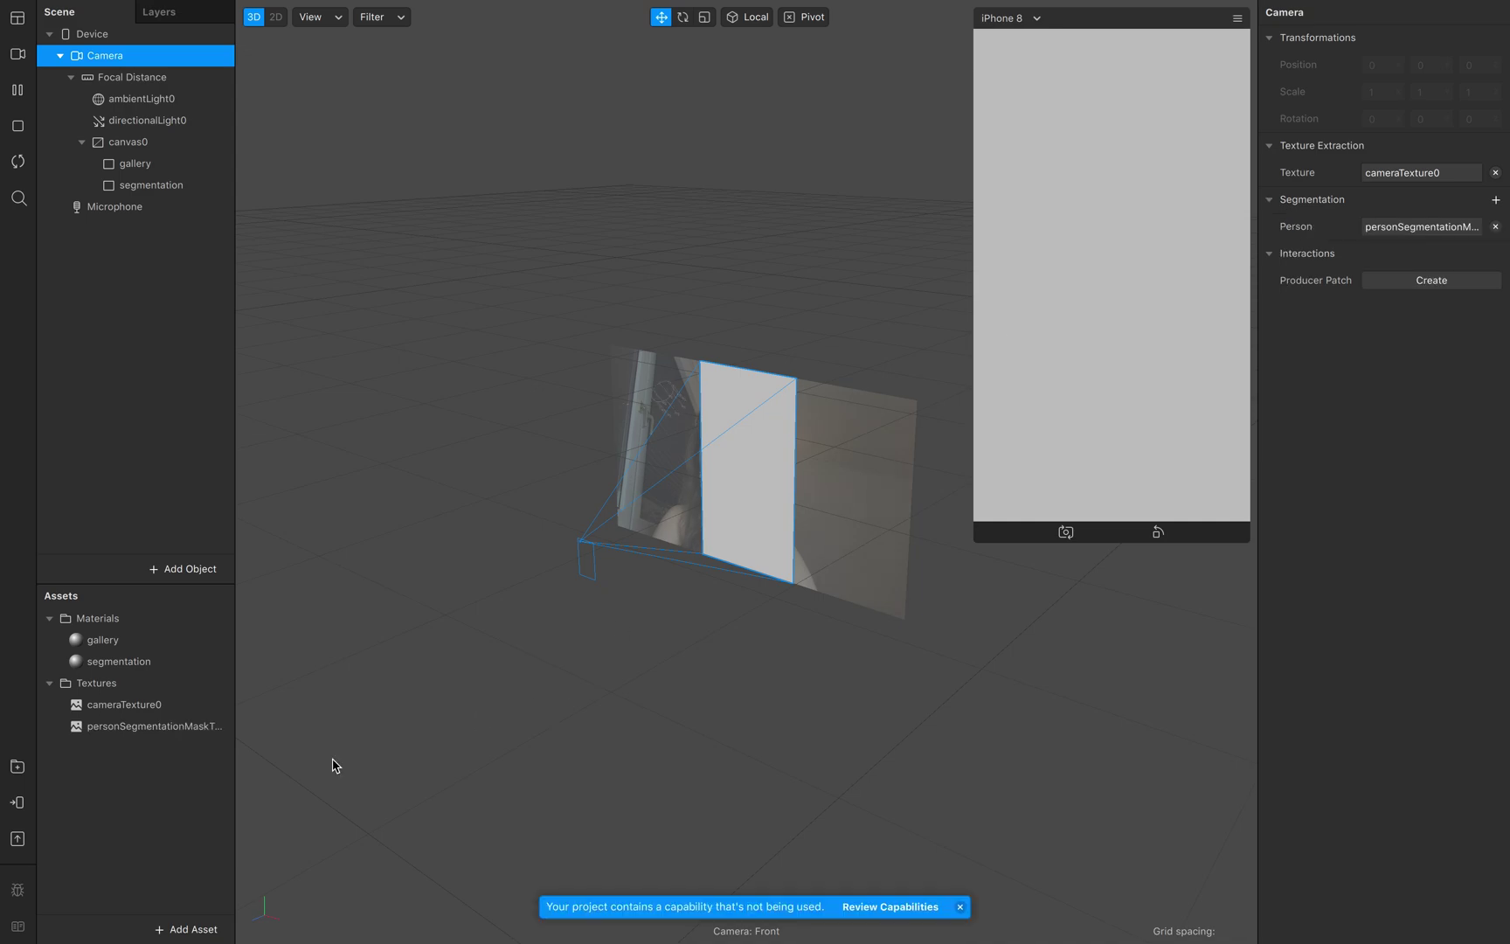
left_click(960, 909)
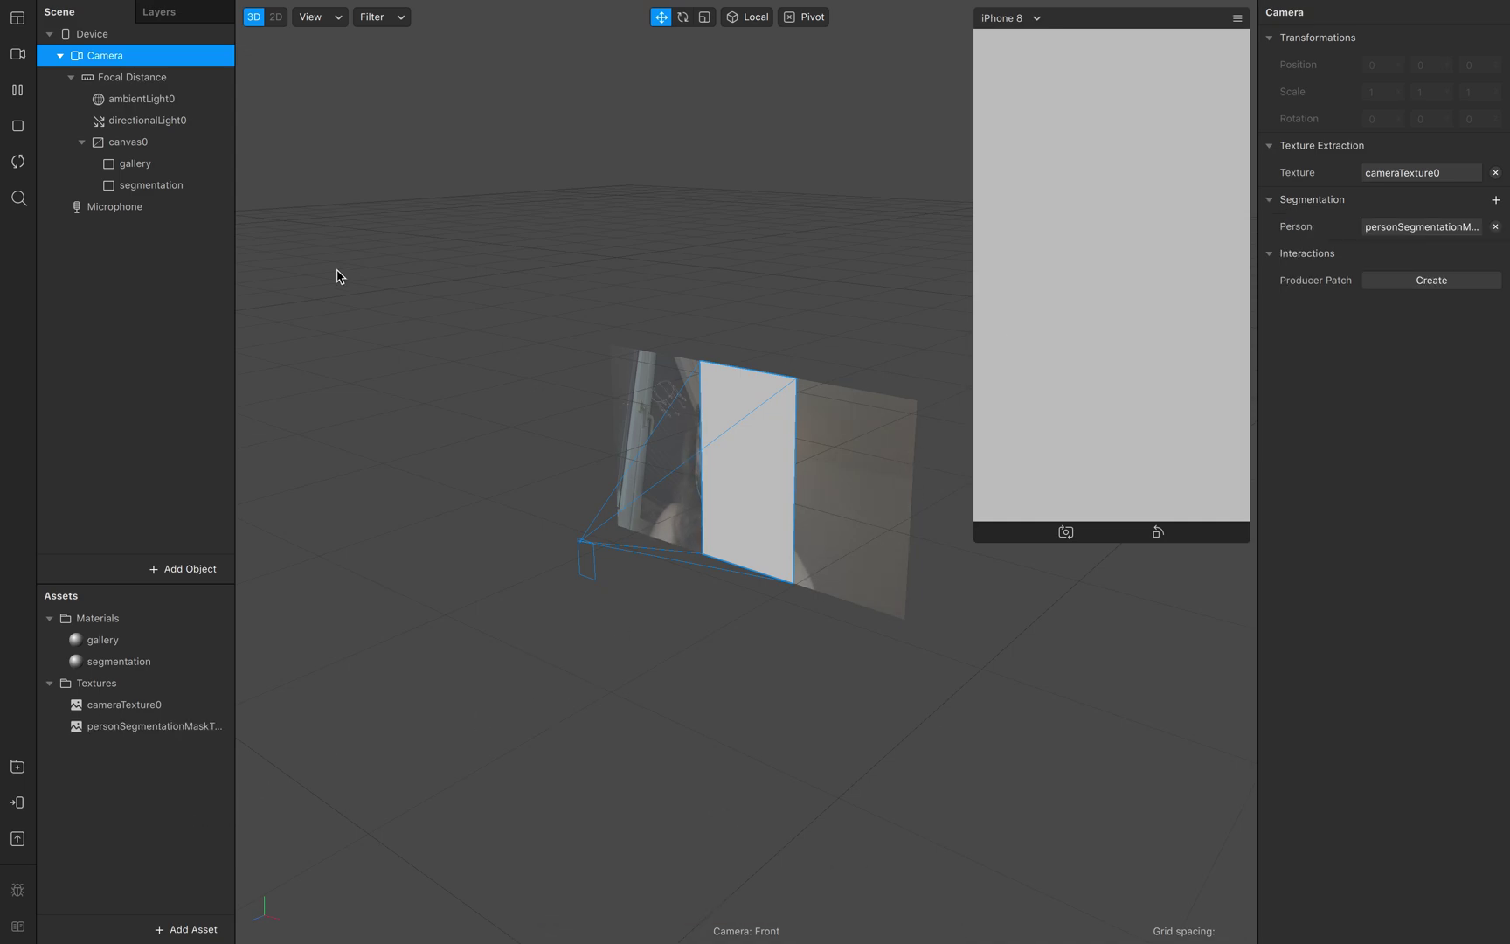
- Set the shader type of both the gallery and segmentation materials to Flat
left_click(164, 163)
left_click(104, 640)
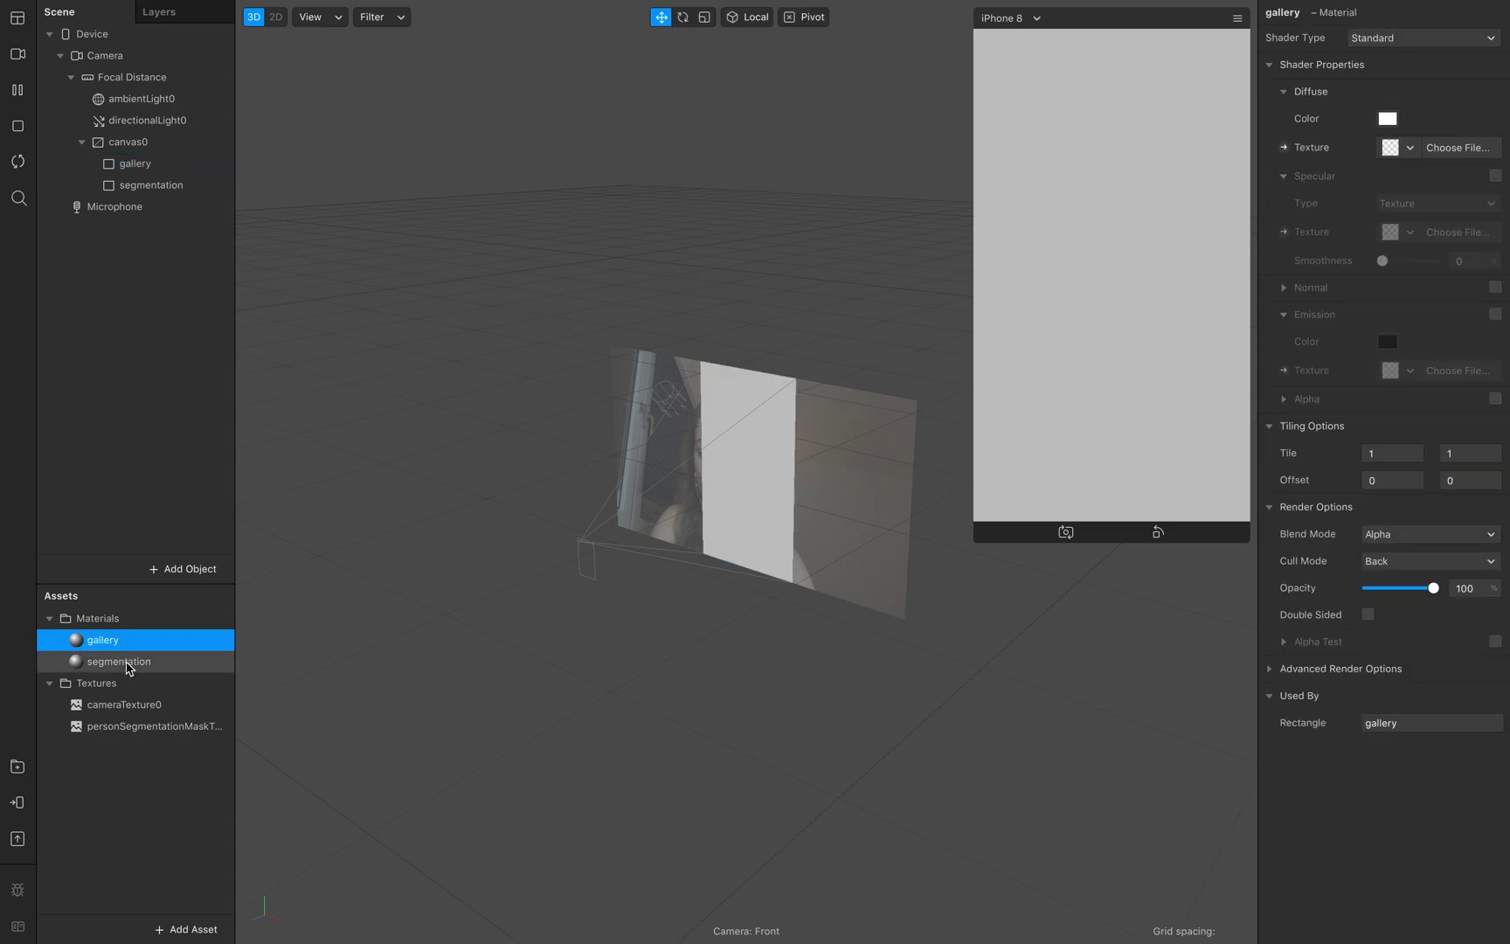
left_click(131, 669, "shift")
left_click(1405, 40)
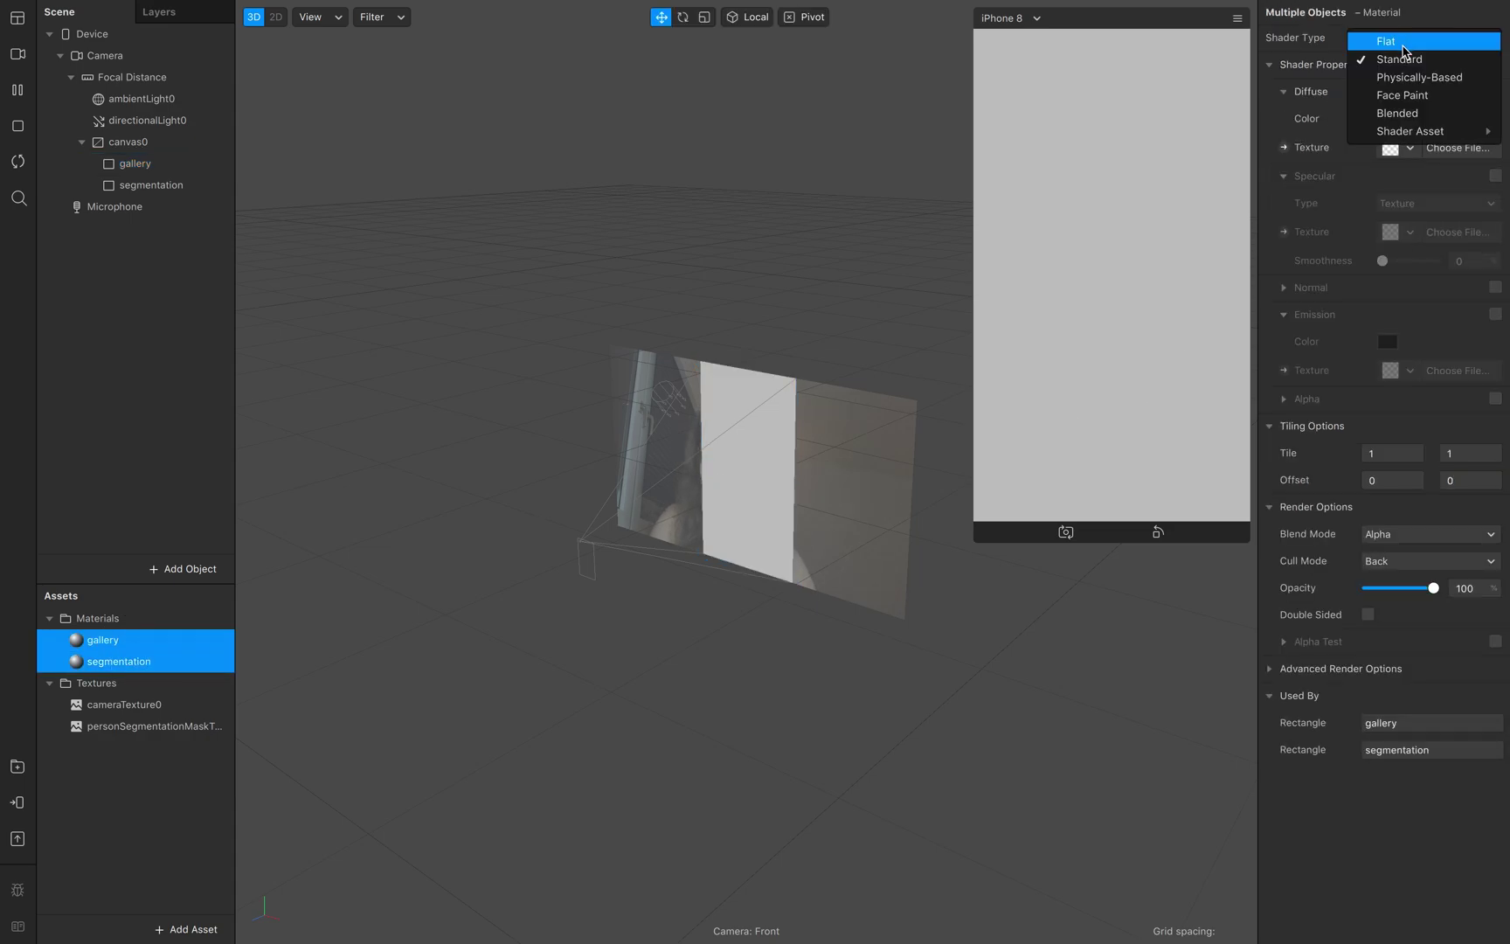
left_click(1415, 44)
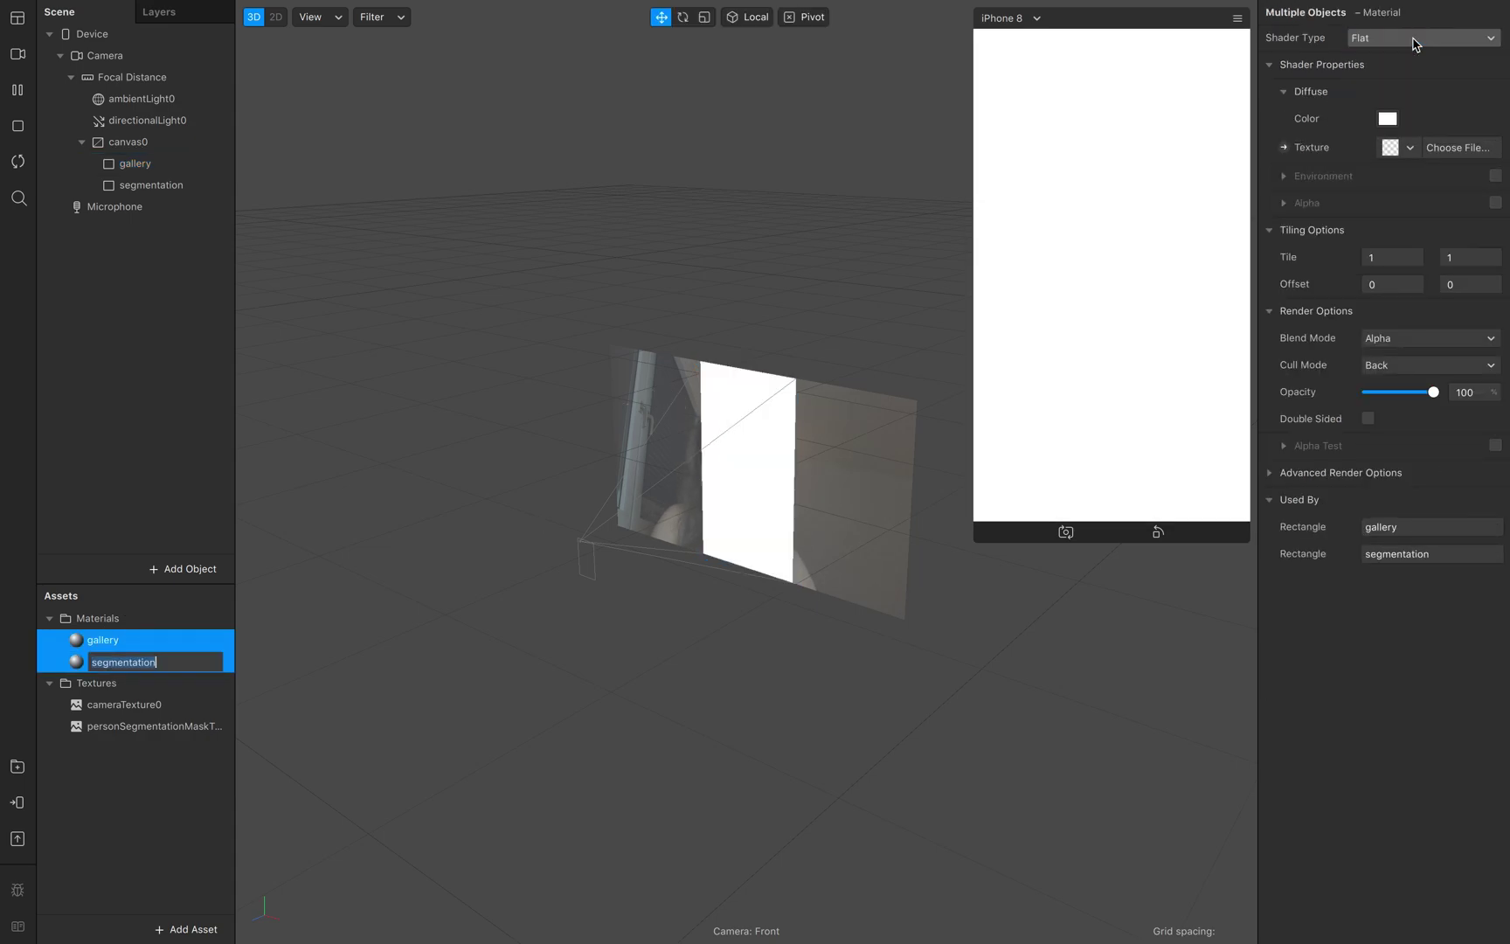
left_click(188, 863)
- Give the segmentation material cameraTexture0 as its diffuse texture and enable Alpha with personSegmentationMaskTexture0 as the alpha texture
left_click(179, 663)
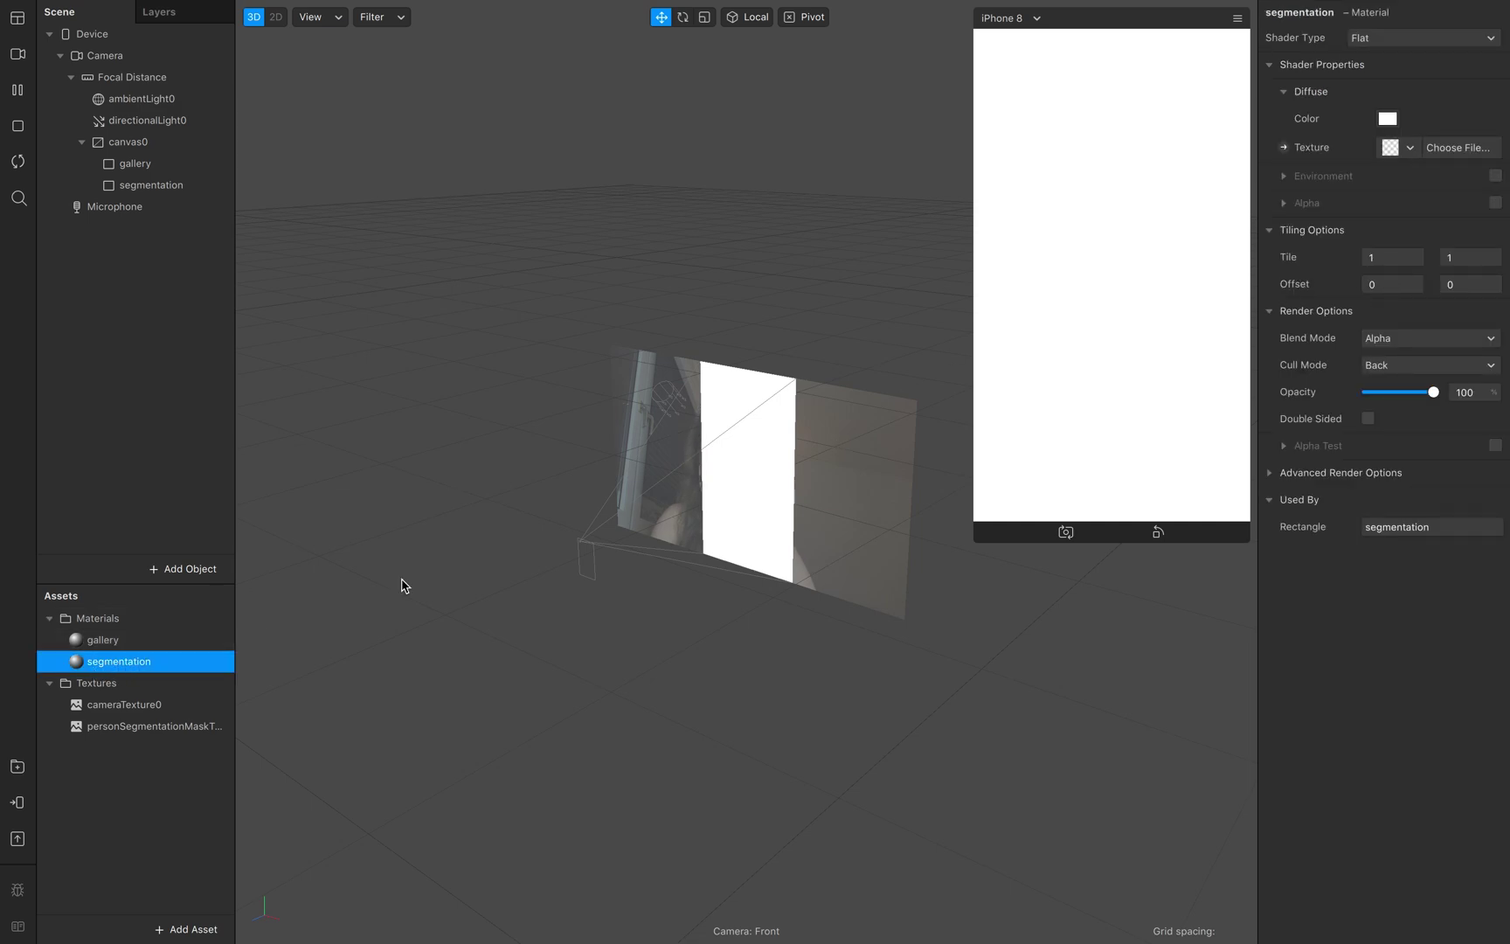
left_click(1414, 148)
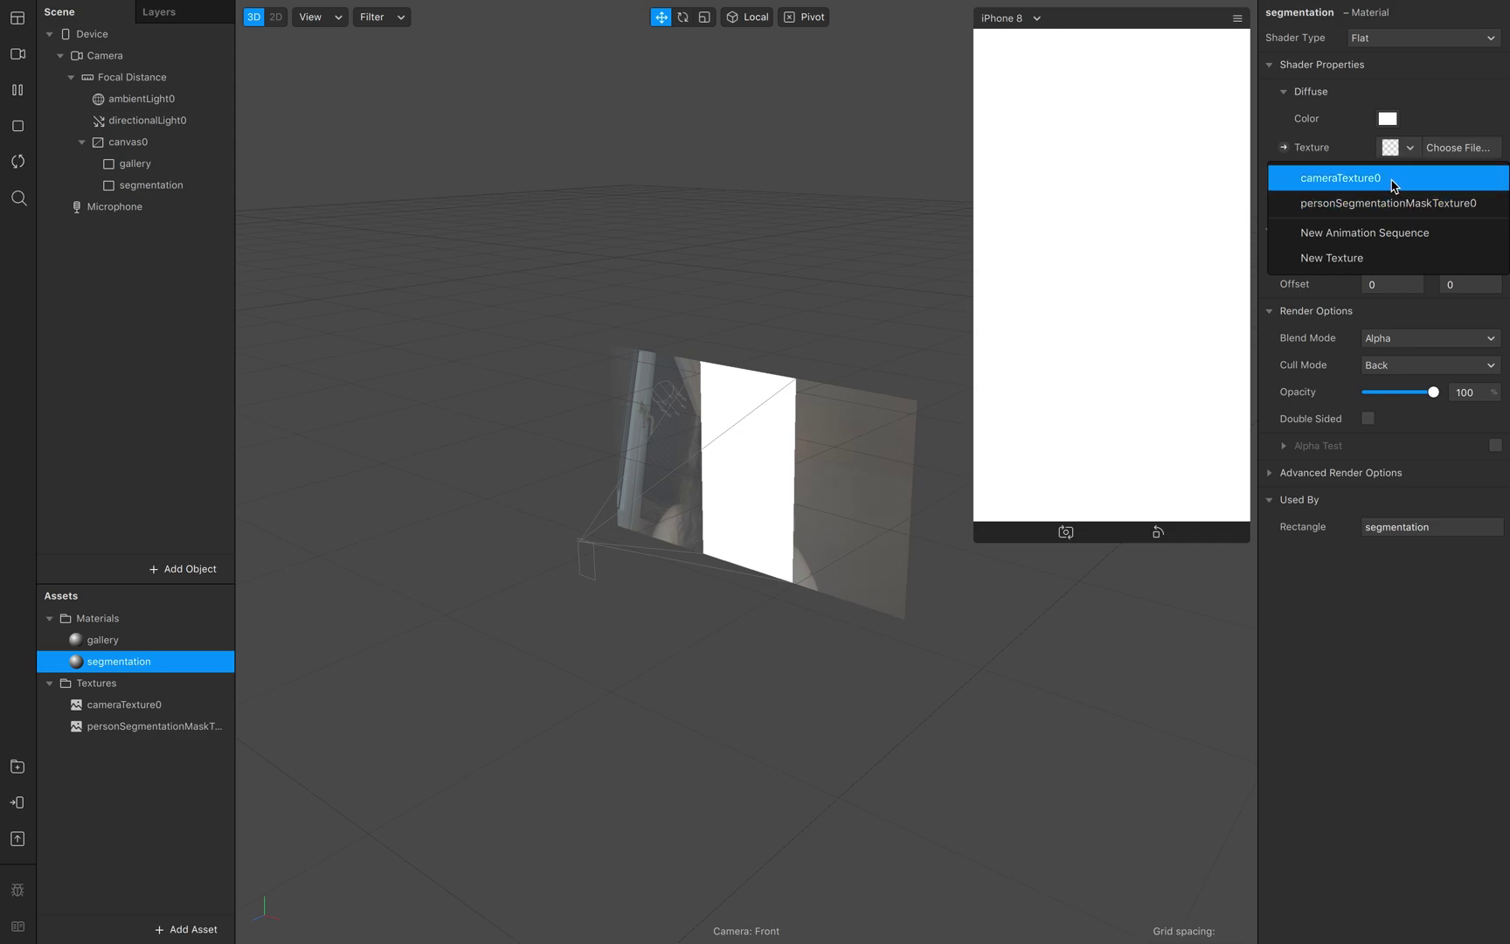
left_click(1393, 180)
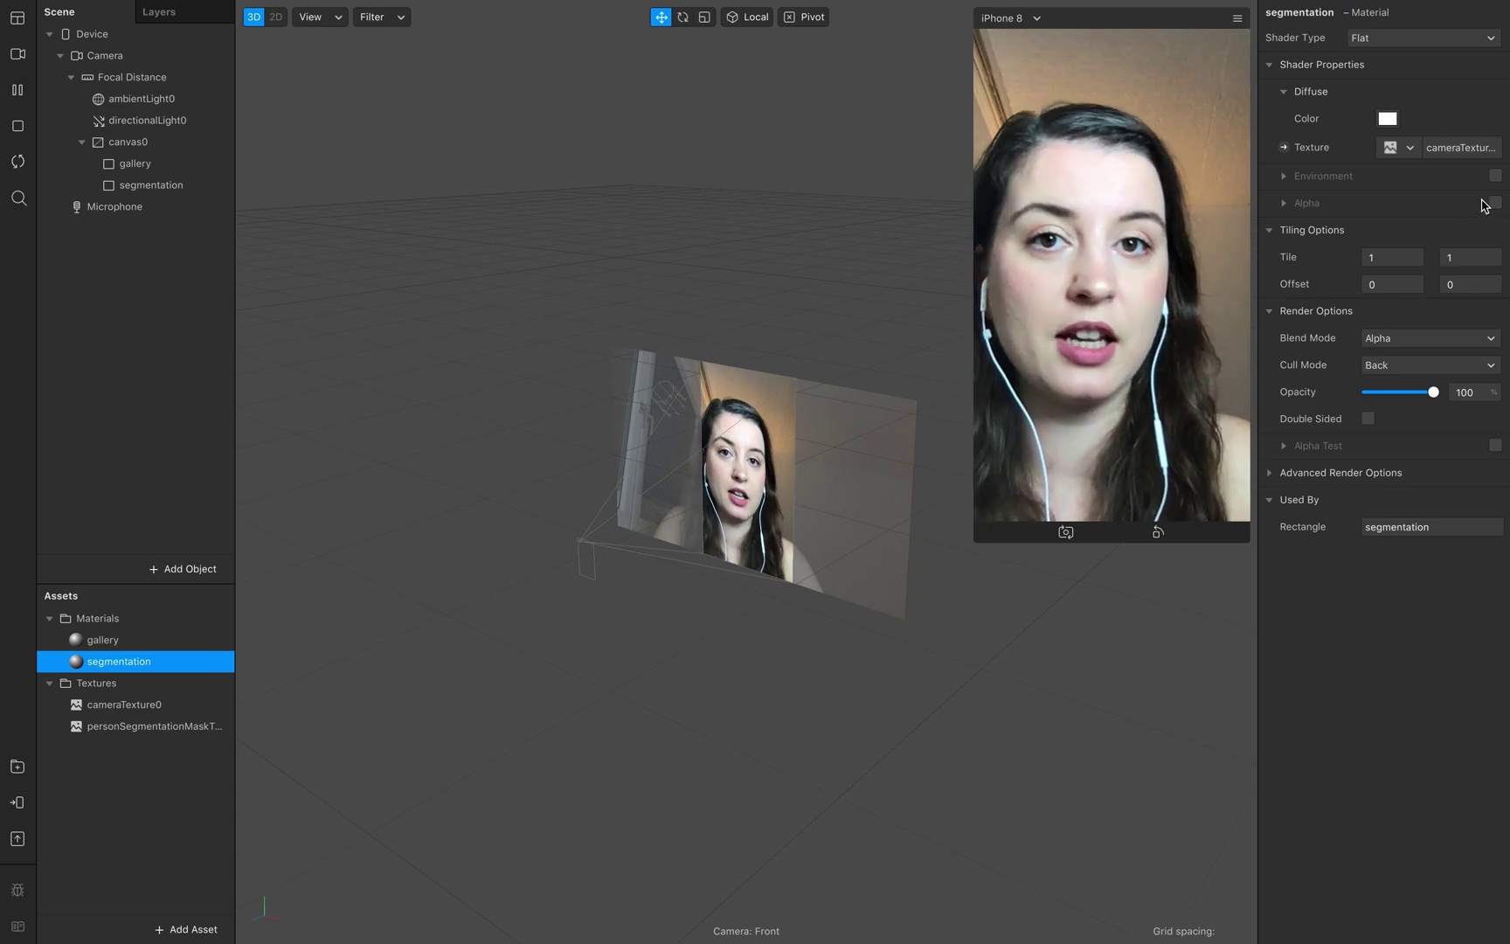
left_click(1284, 205)
left_click(1495, 201)
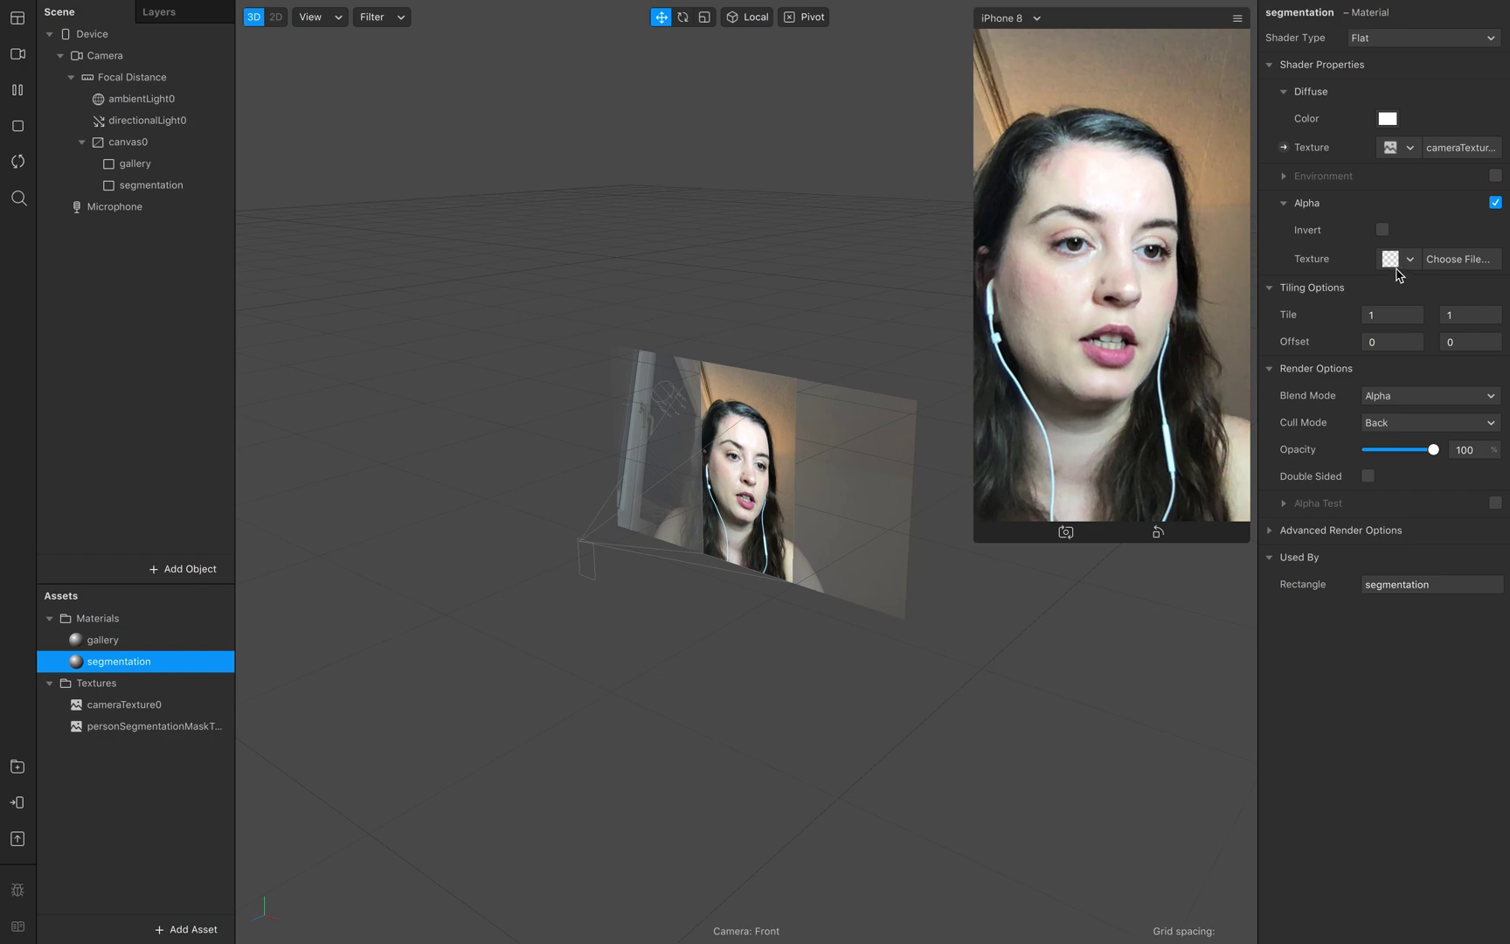
left_click(1414, 260)
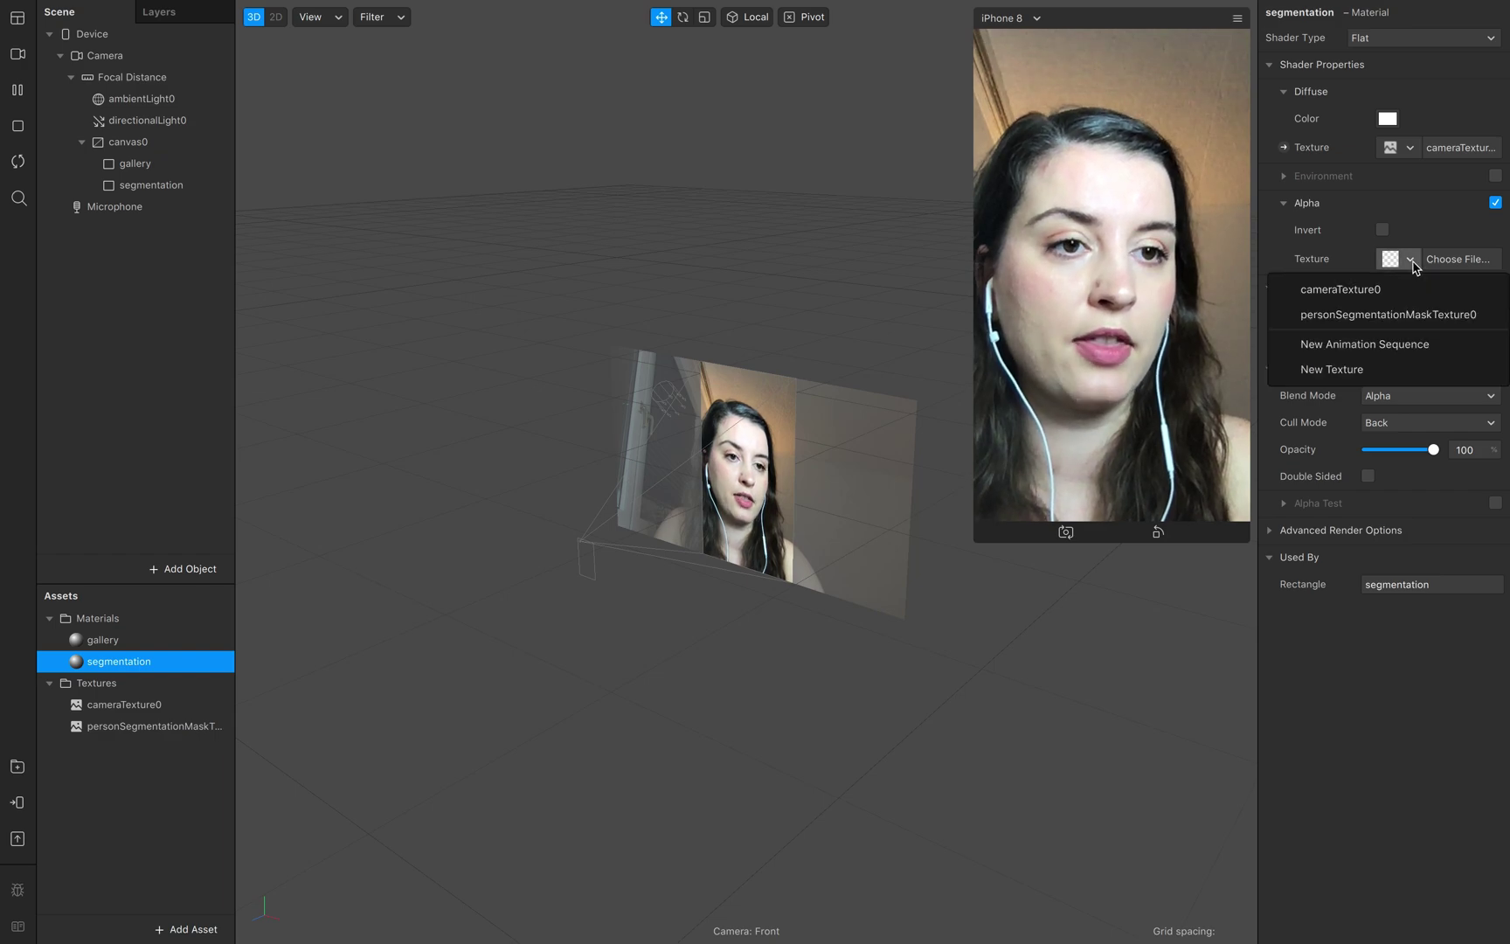
left_click(1363, 316)
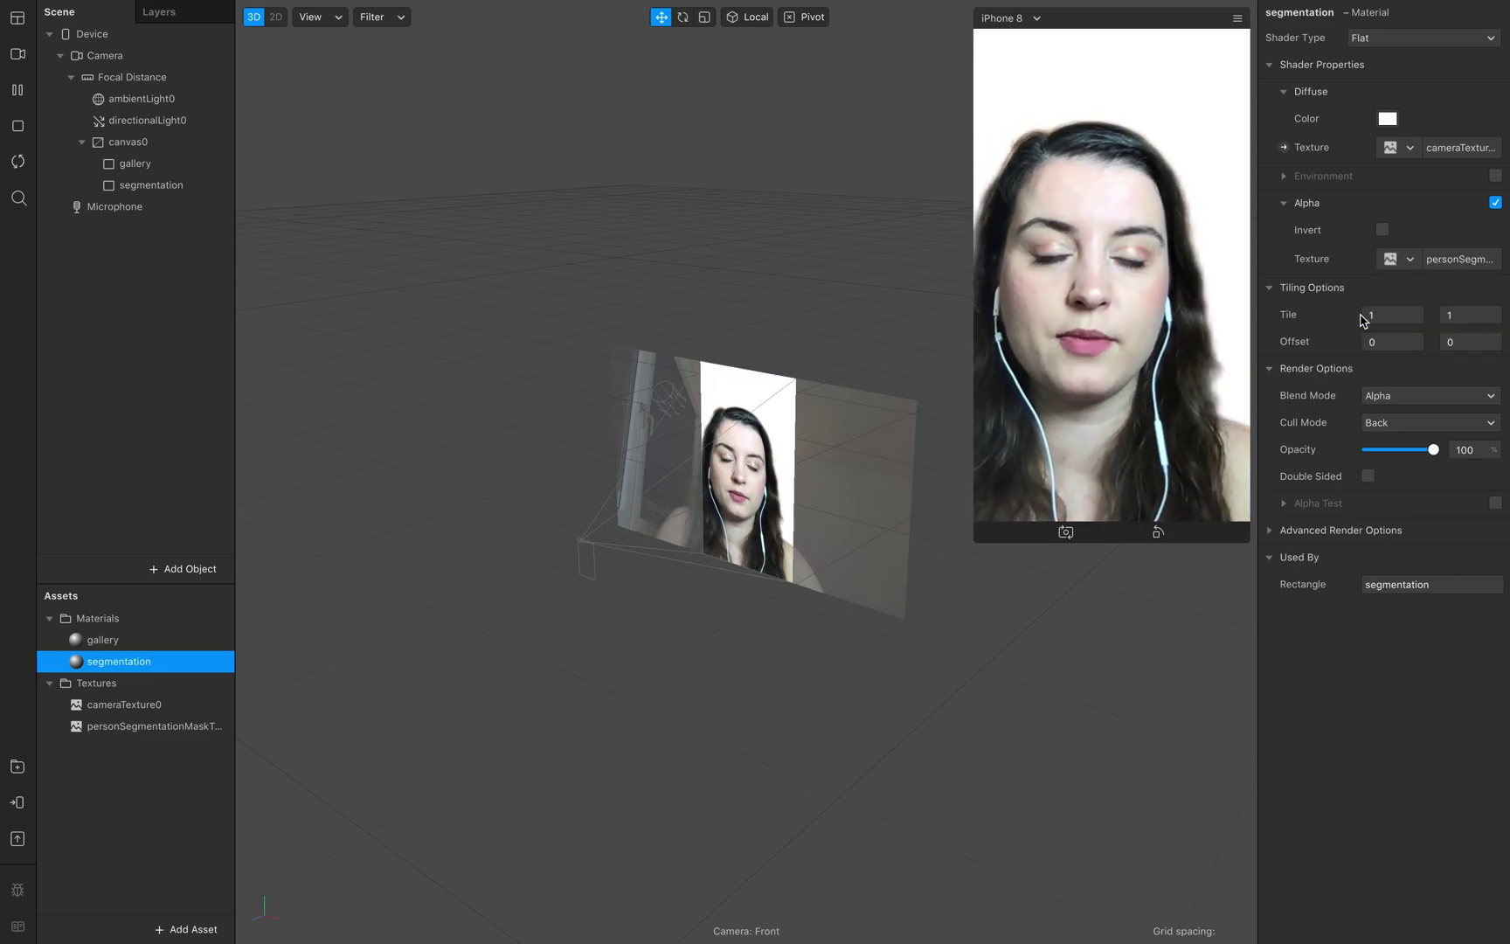
- Try to add a Gallery Texture asset, and review the effect's platforms so that only Instagram is selected
left_click(140, 165)
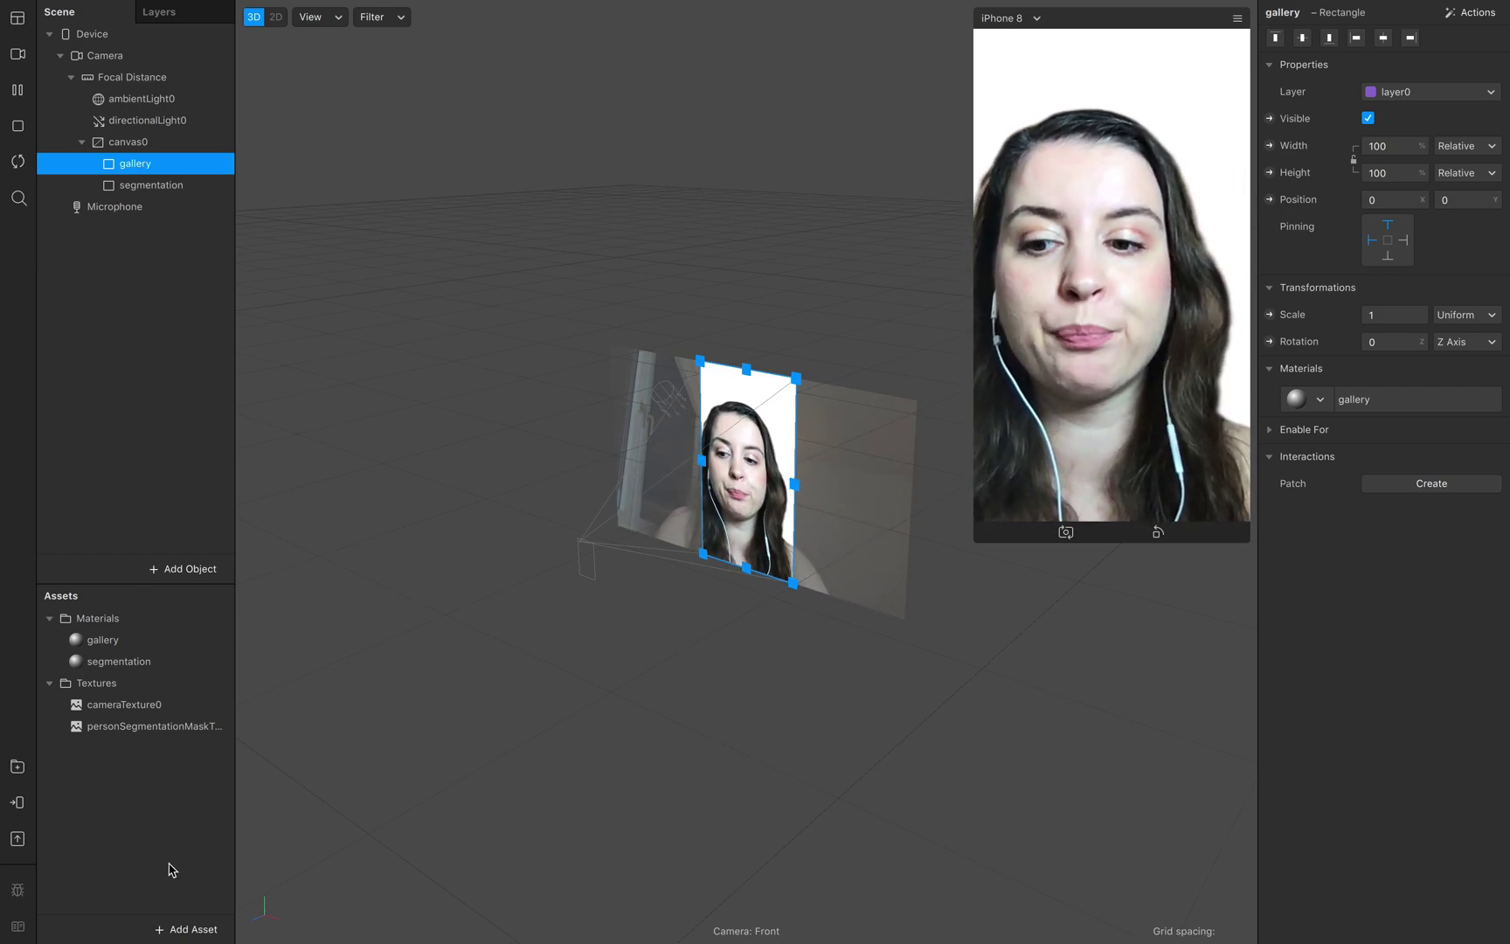
left_click(184, 929)
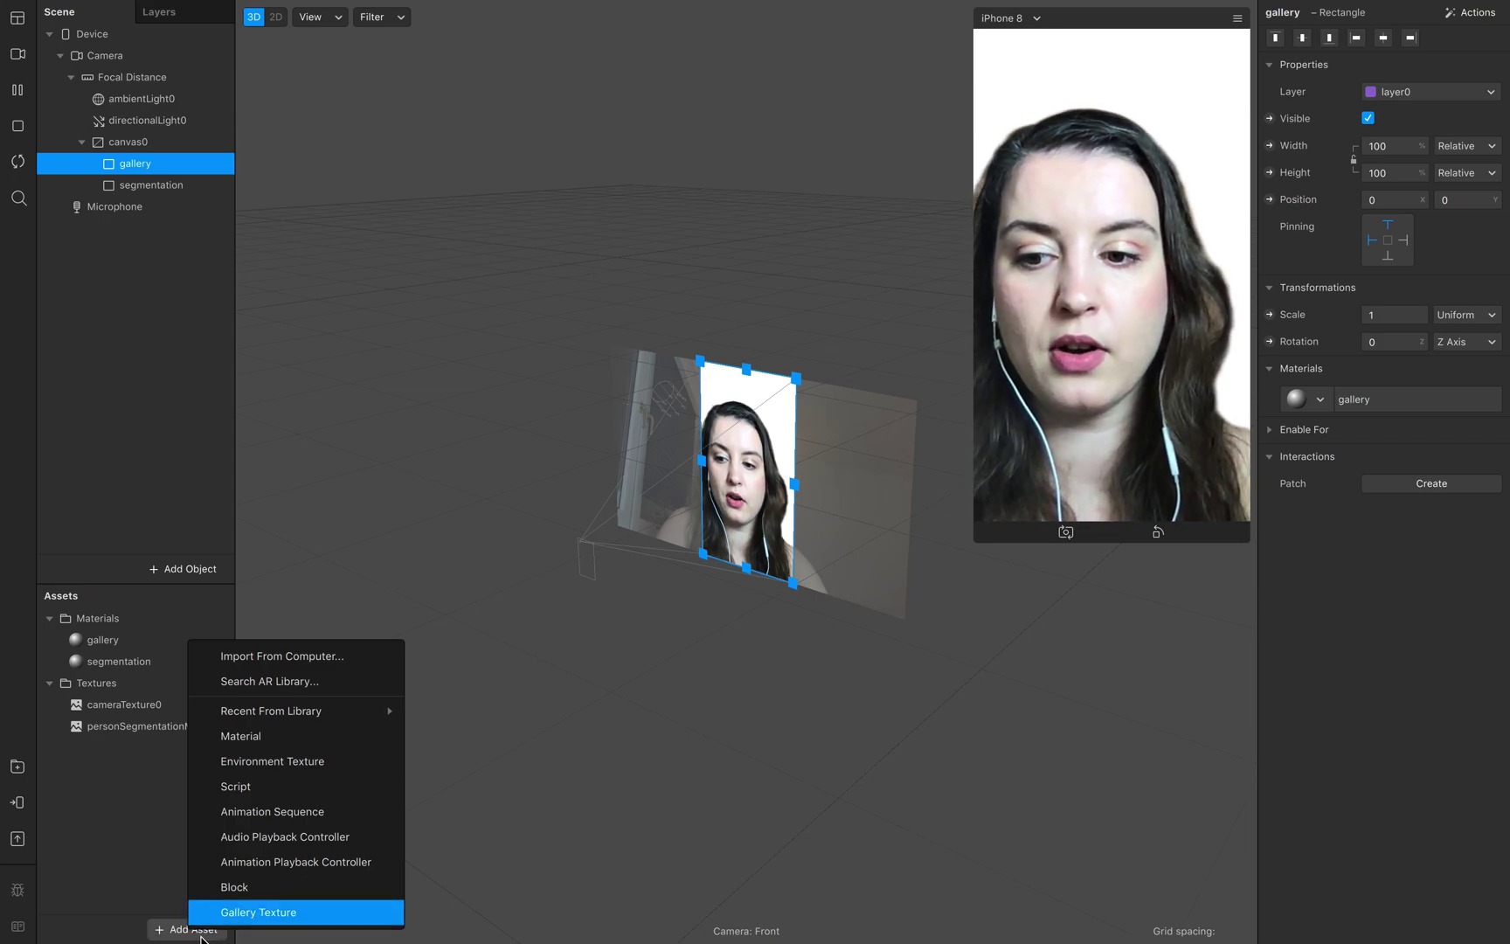
left_click(248, 909)
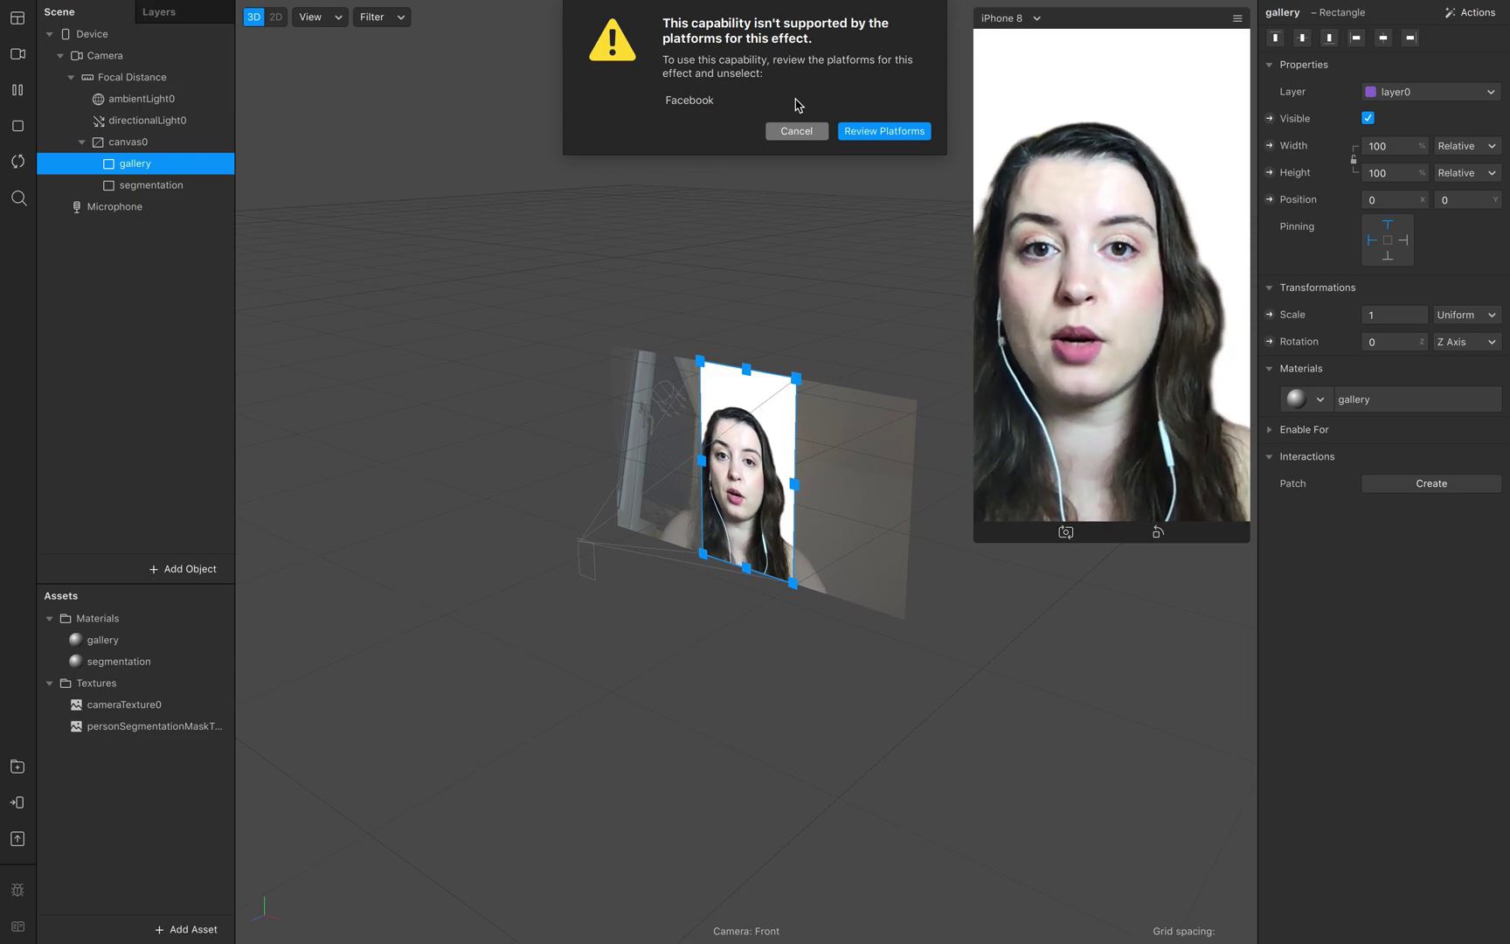
left_click_drag(719, 103, 662, 103)
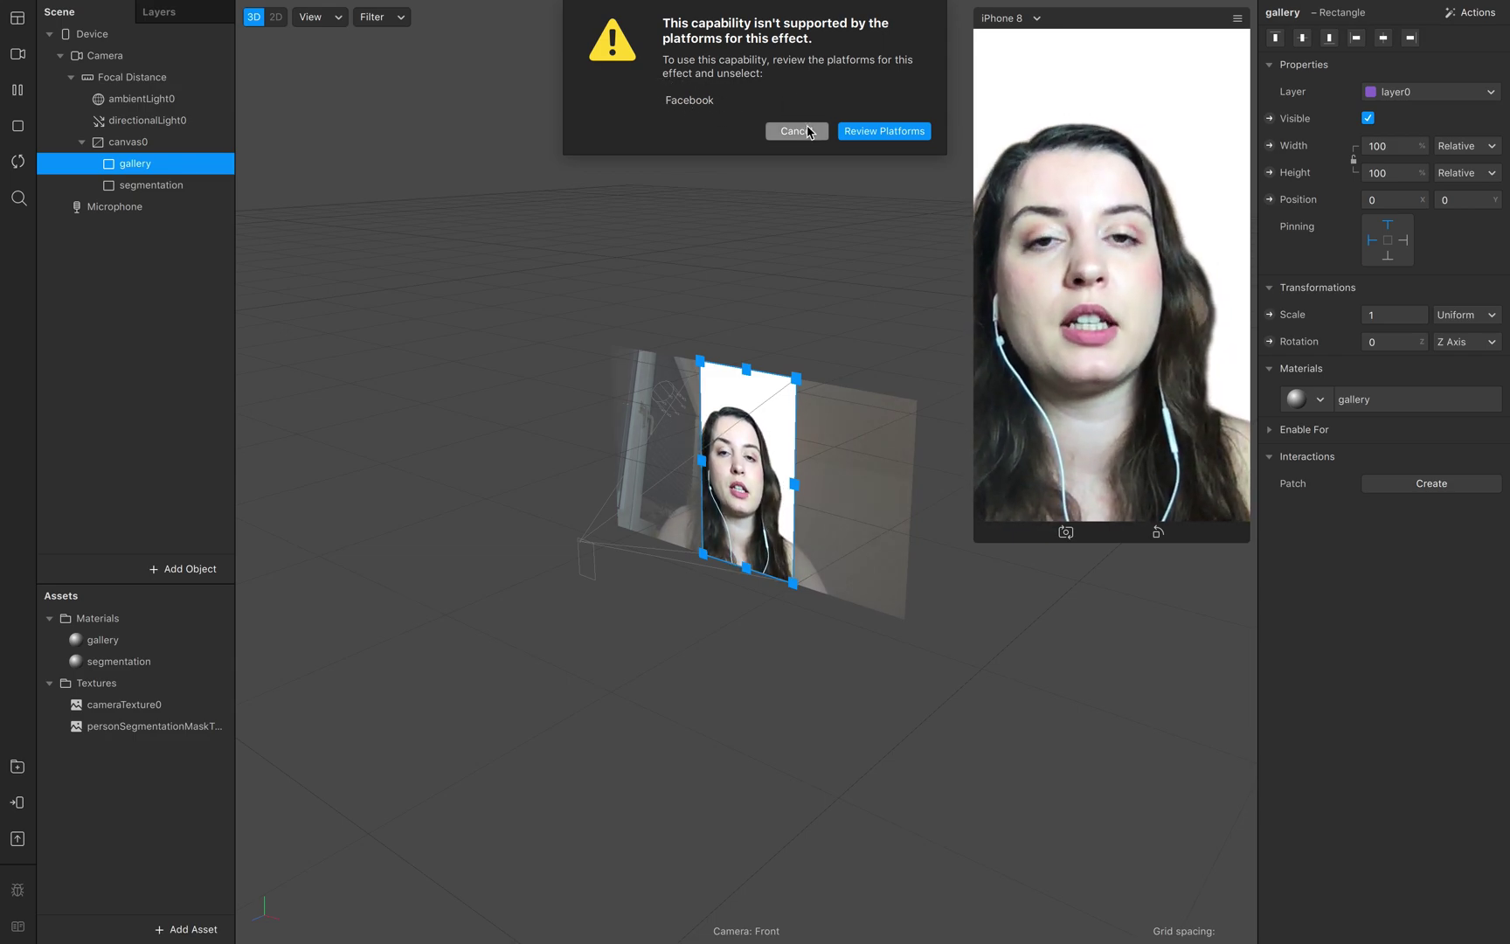
left_click(885, 131)
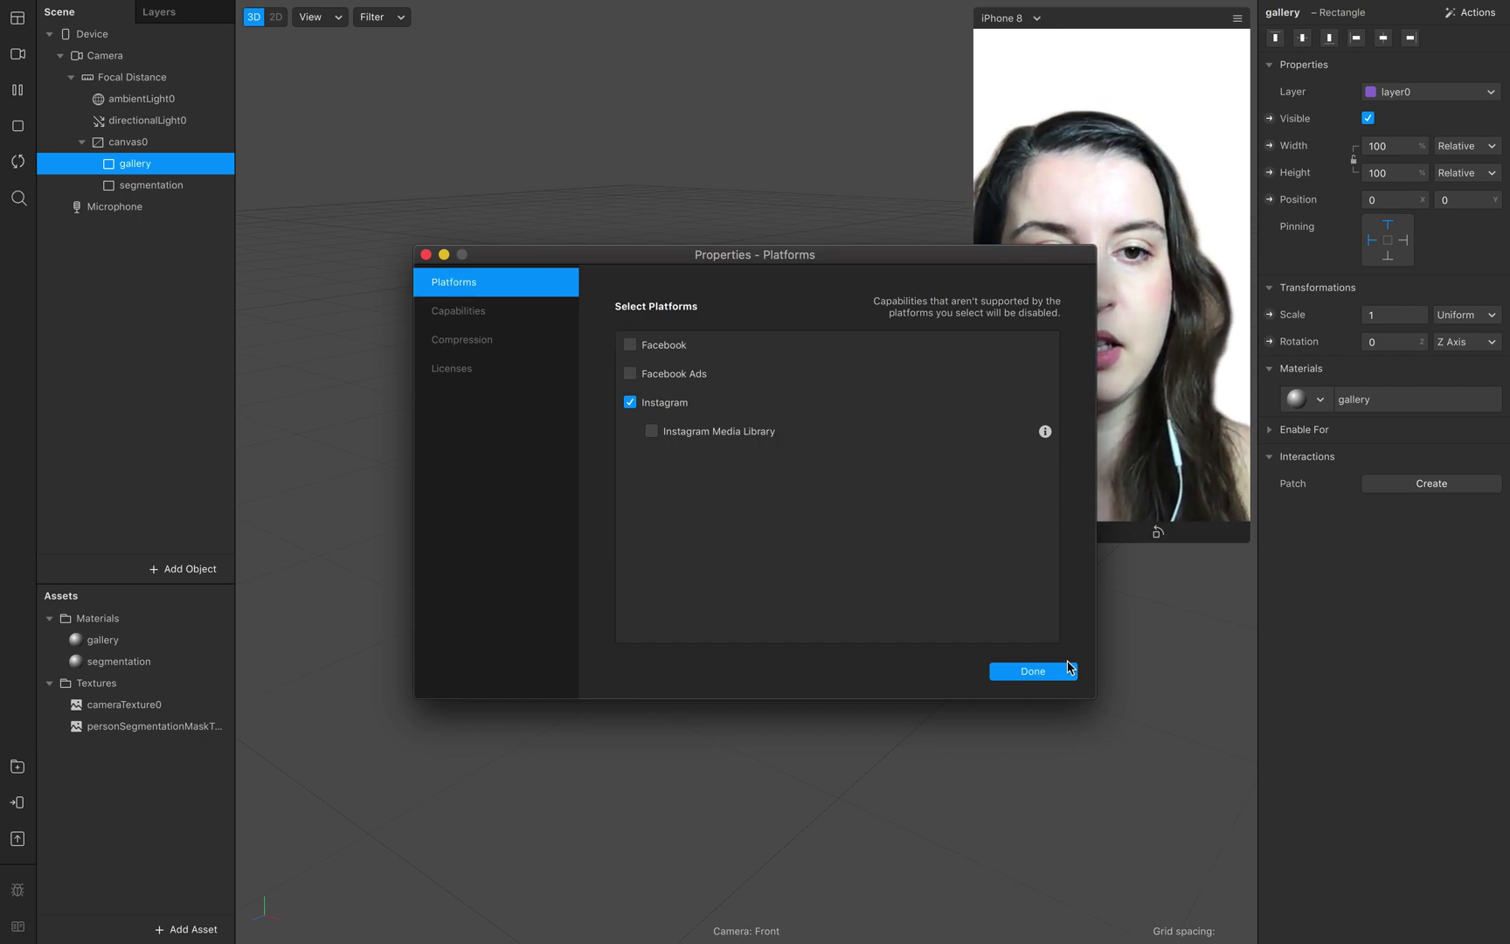
left_click(1033, 671)
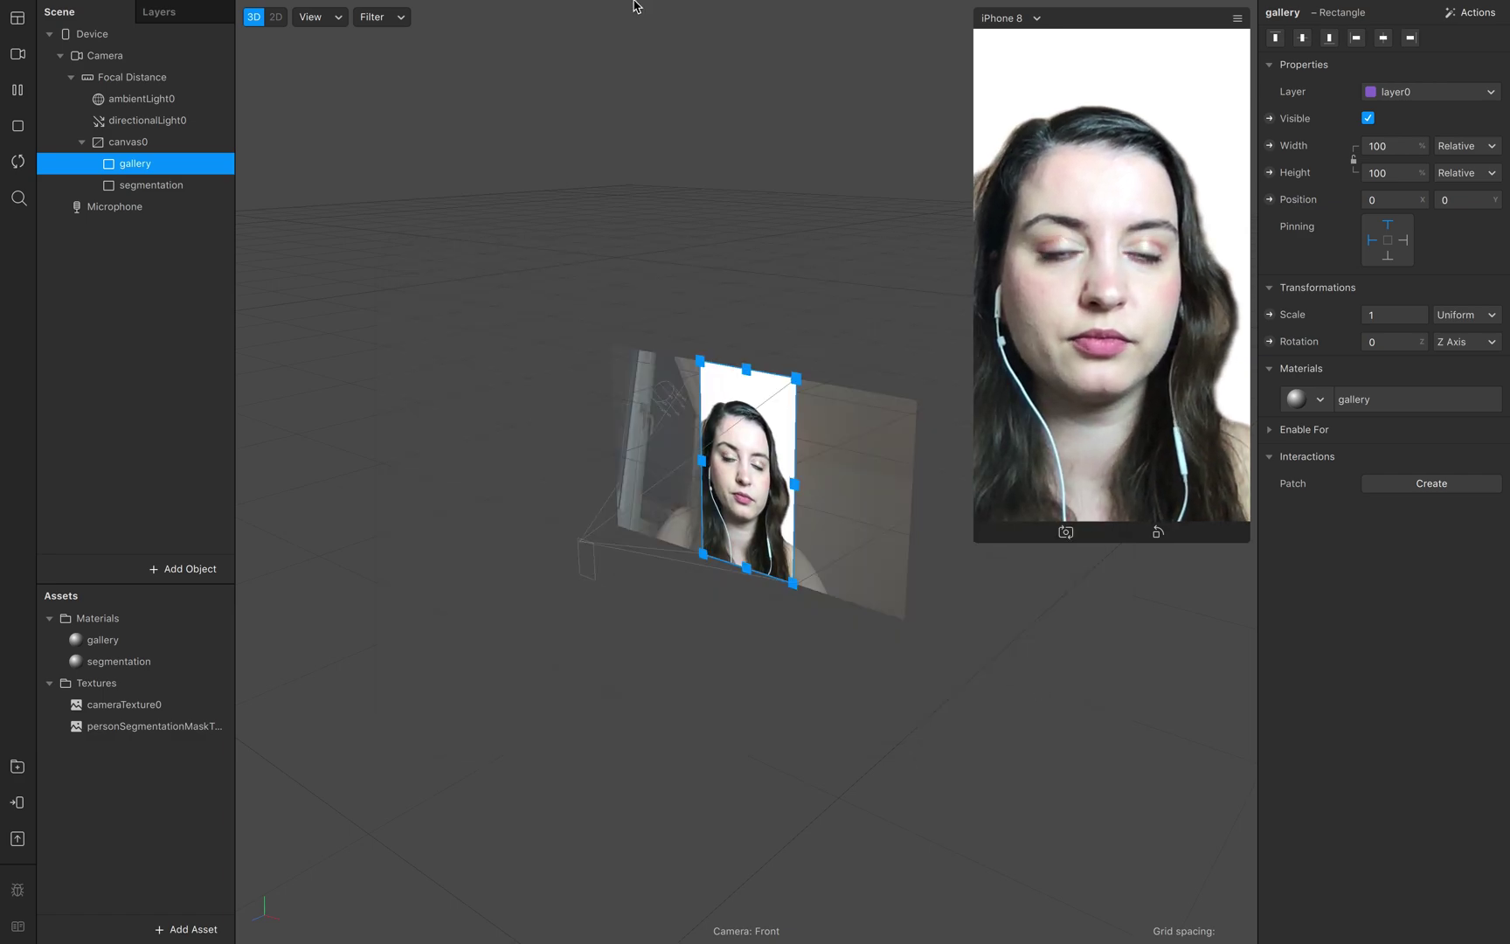
- Review the platform selection in the project properties and close them without changes
mouse_move(635, 5)
left_click(354, 11)
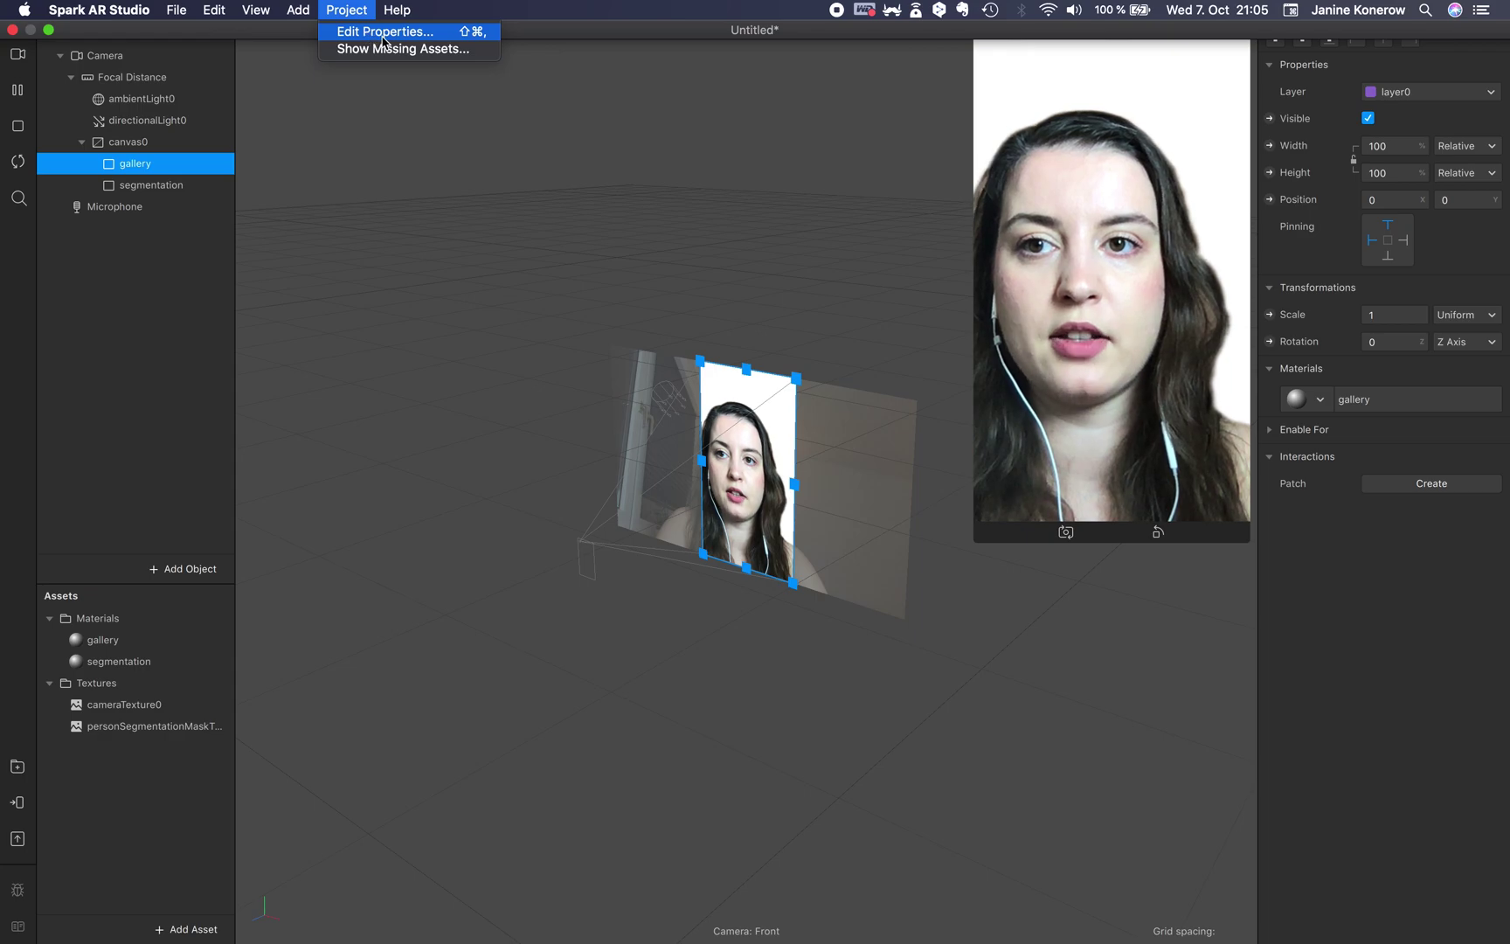
left_click(384, 32)
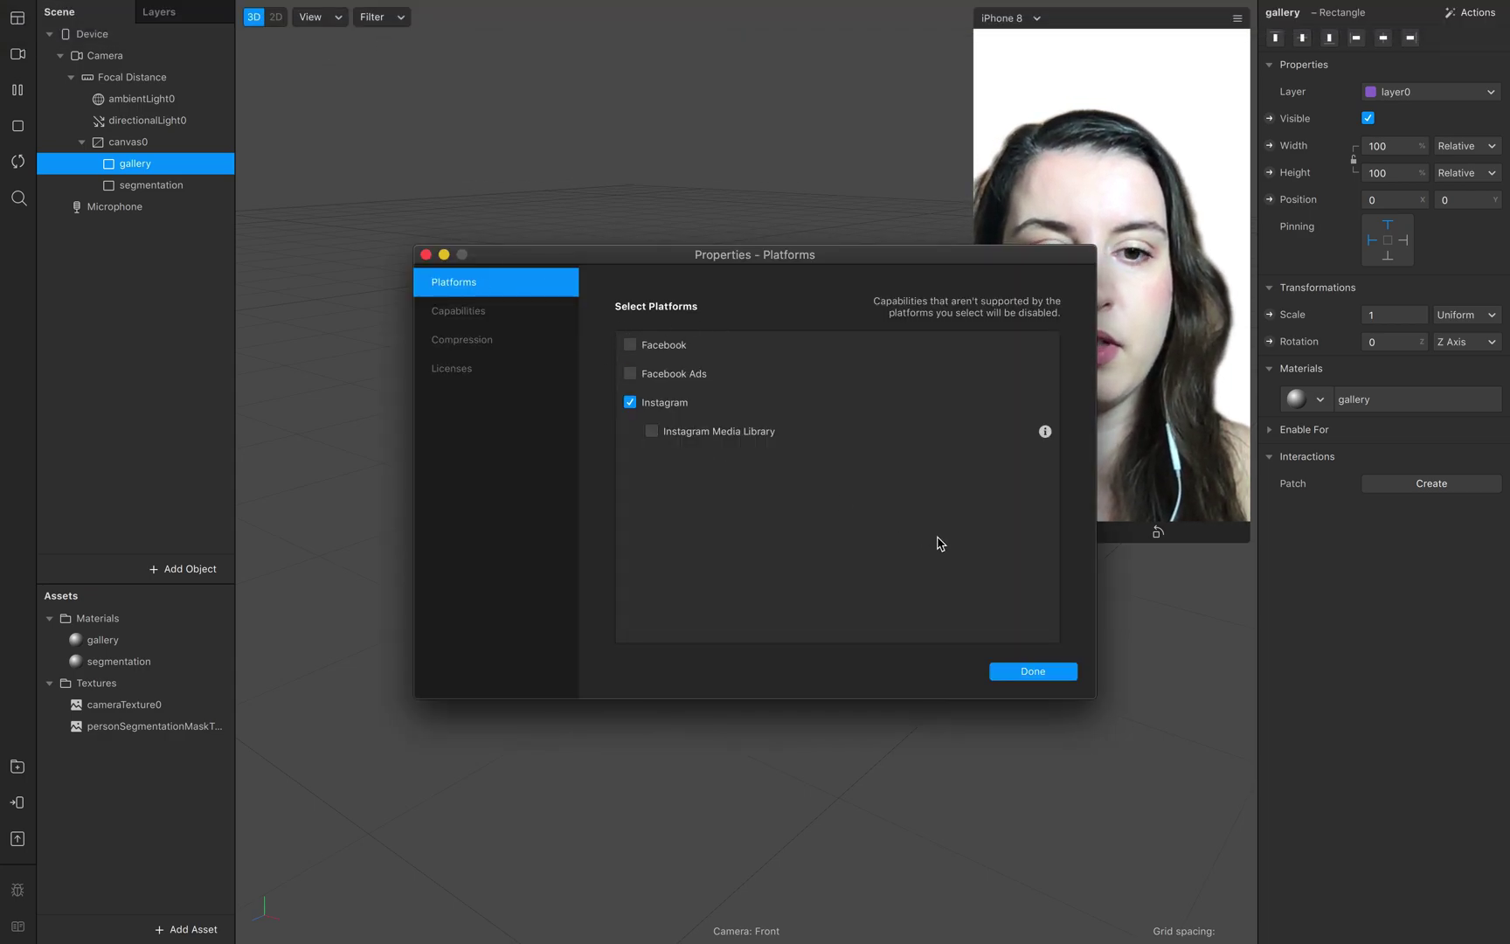
left_click(426, 254)
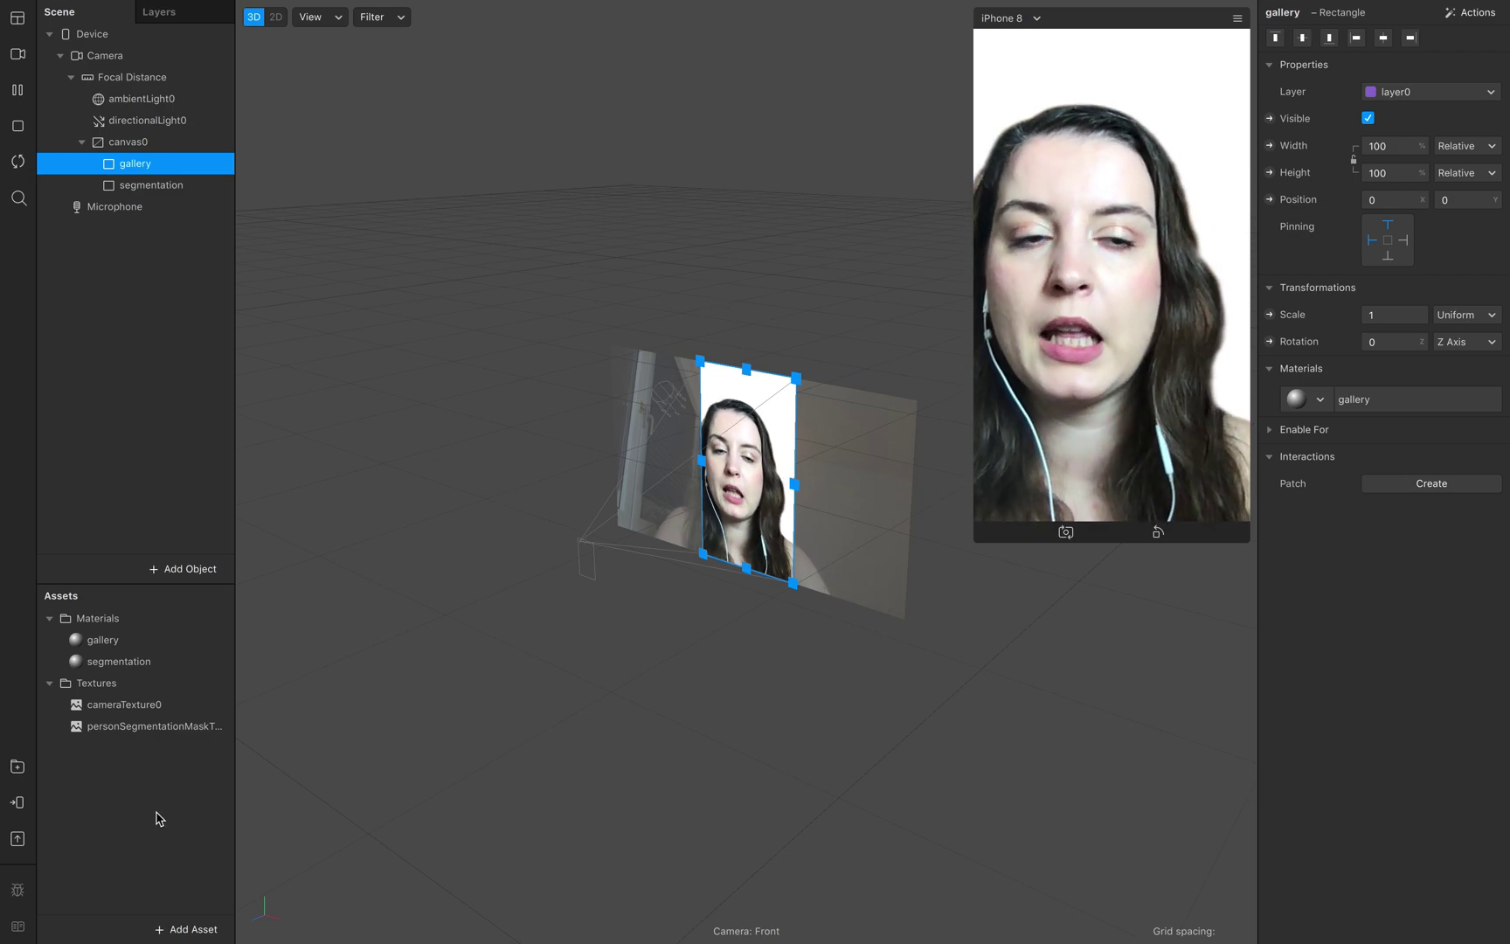
- Add a Gallery Texture asset and use it as the diffuse texture of the gallery material
left_click(194, 928)
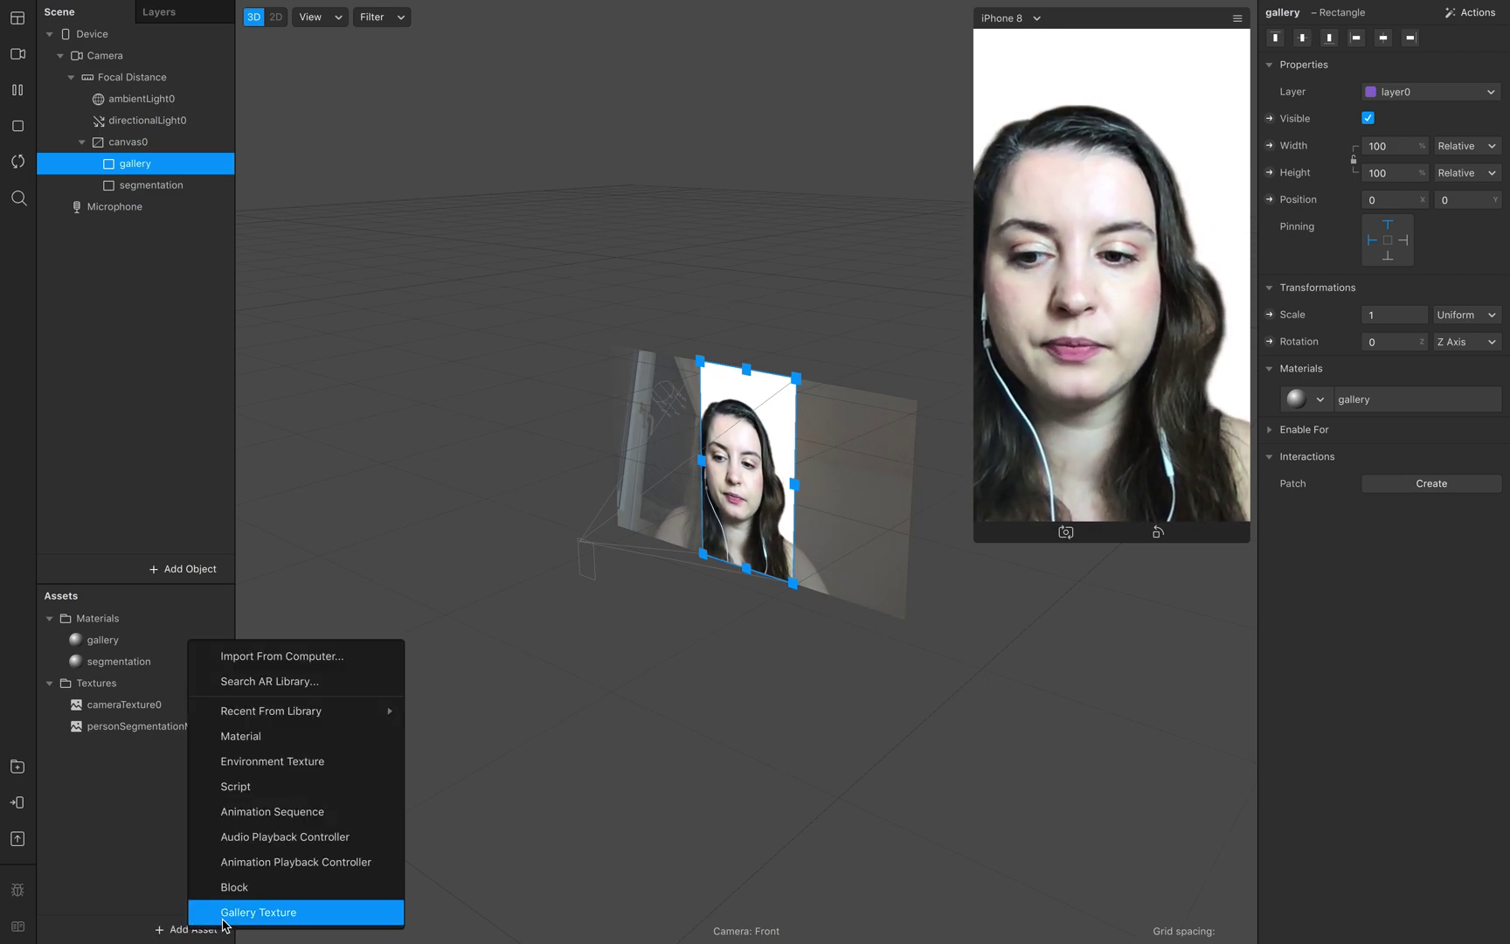
left_click(243, 912)
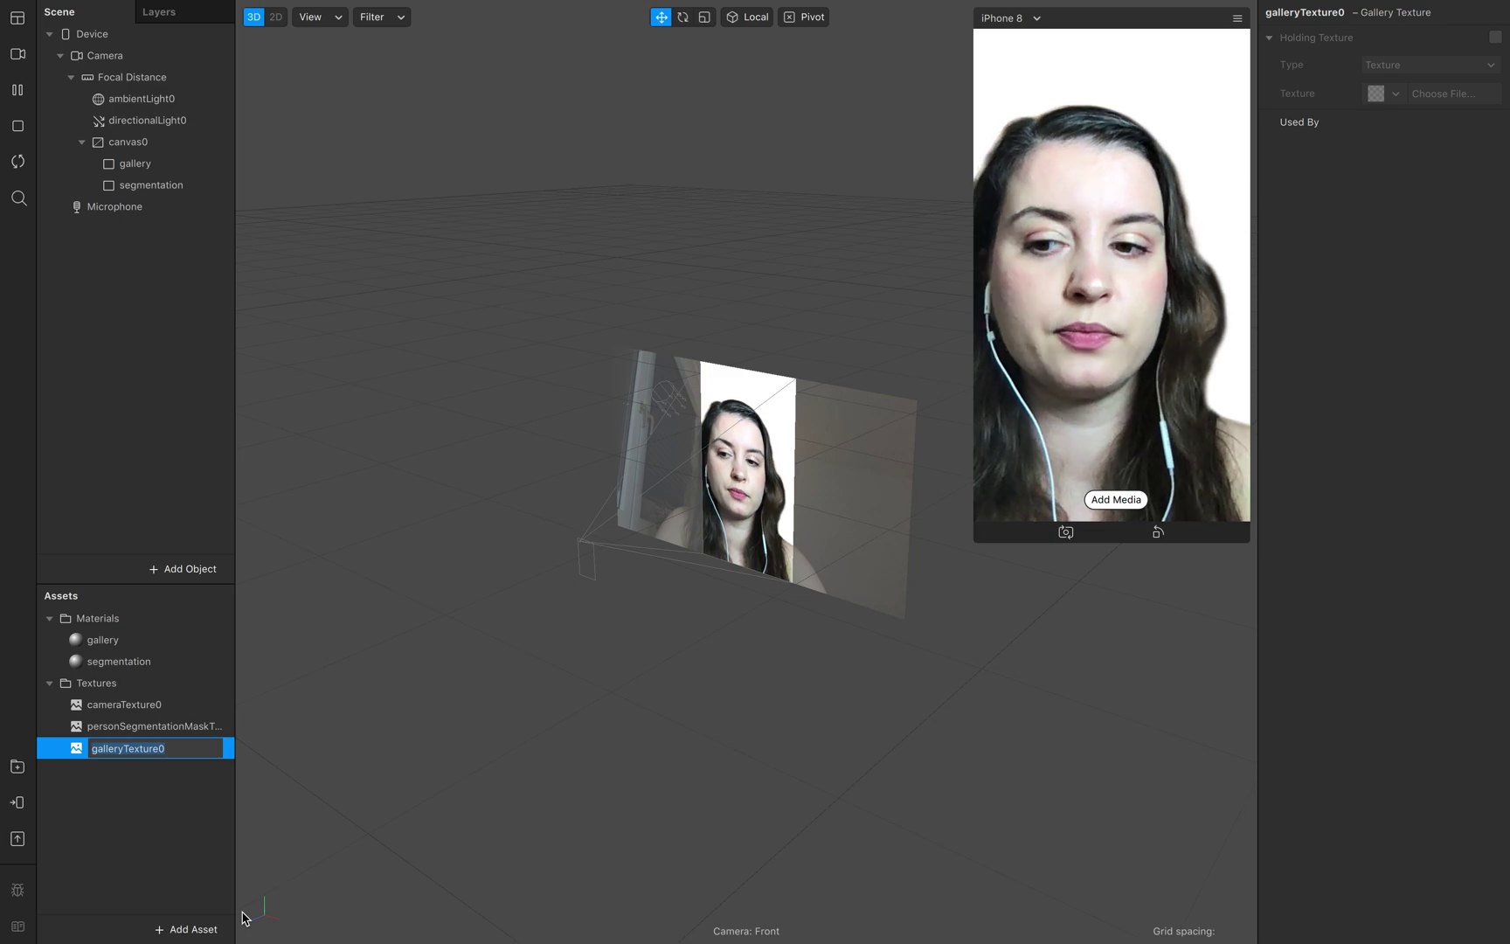
left_click(136, 810)
left_click(157, 753)
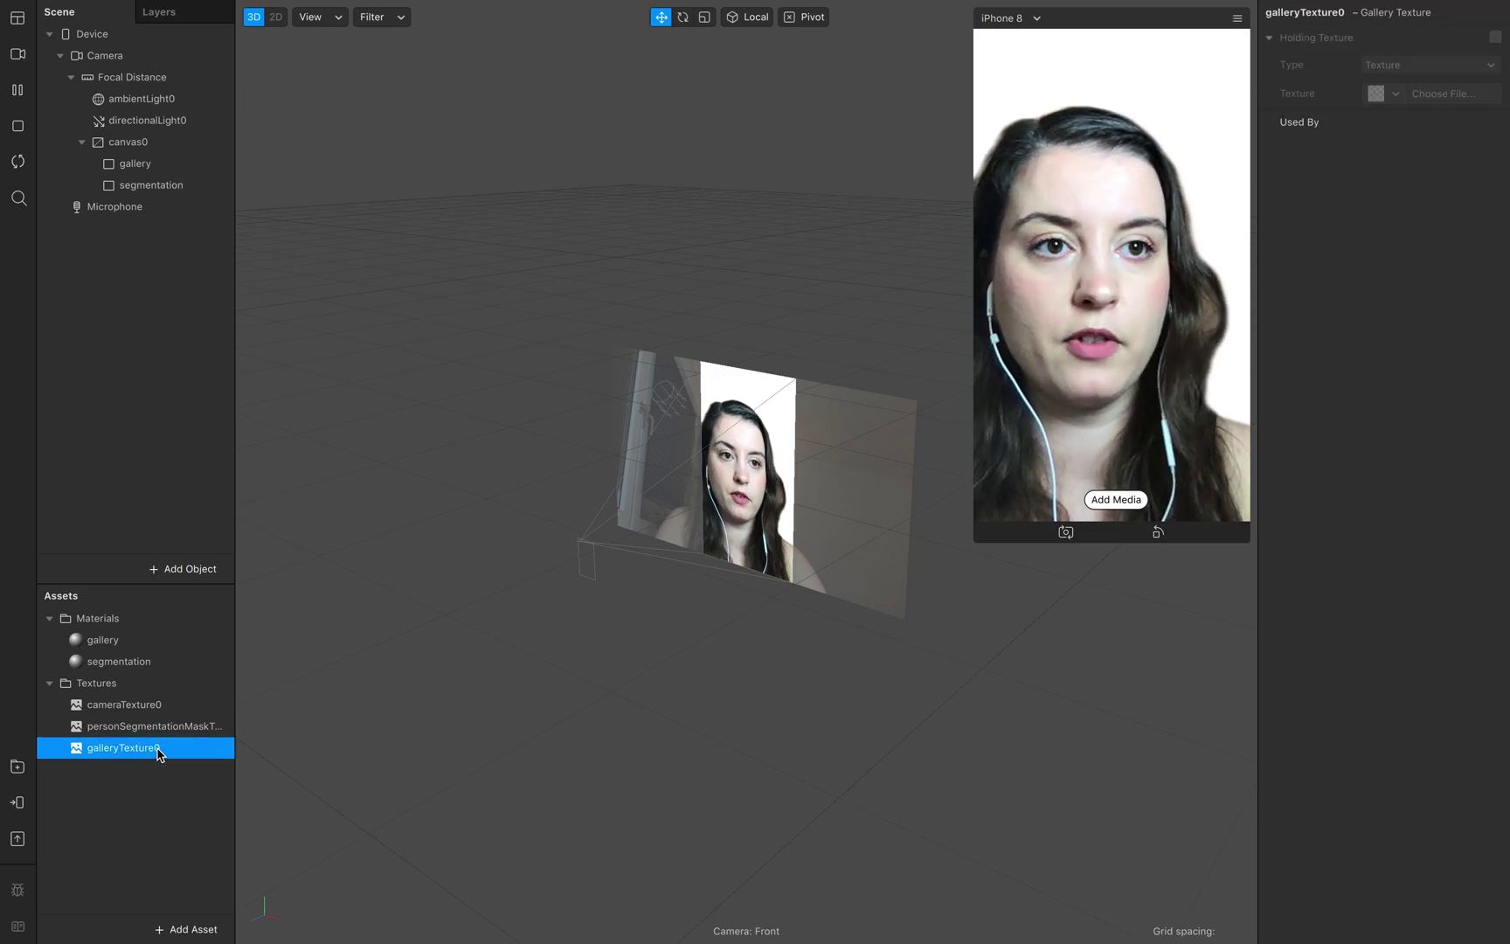
left_click(156, 646)
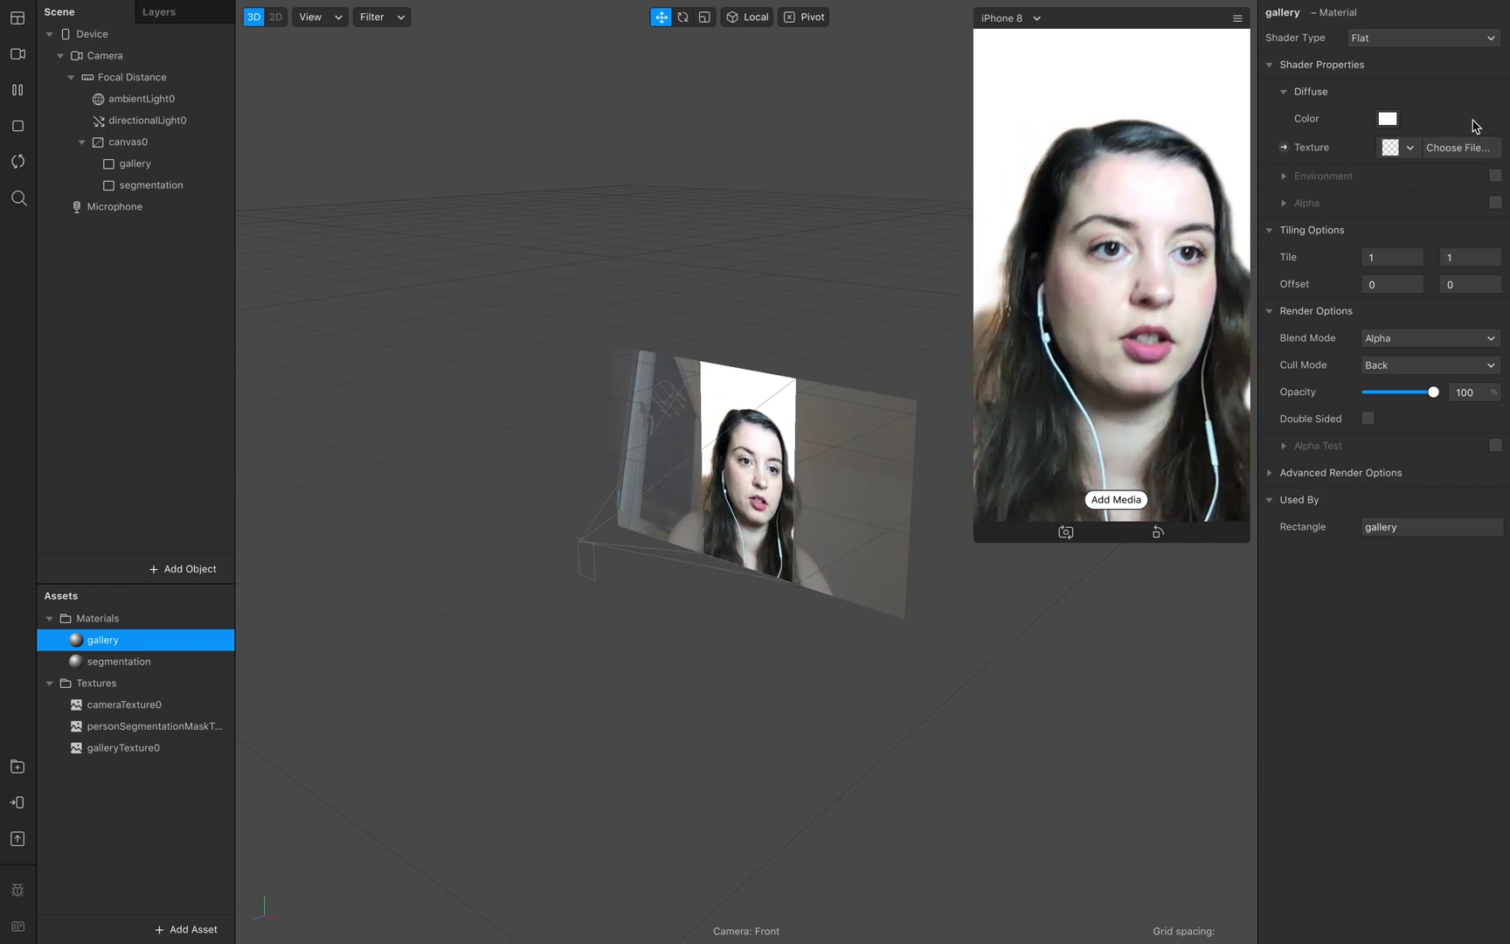
left_click(1410, 149)
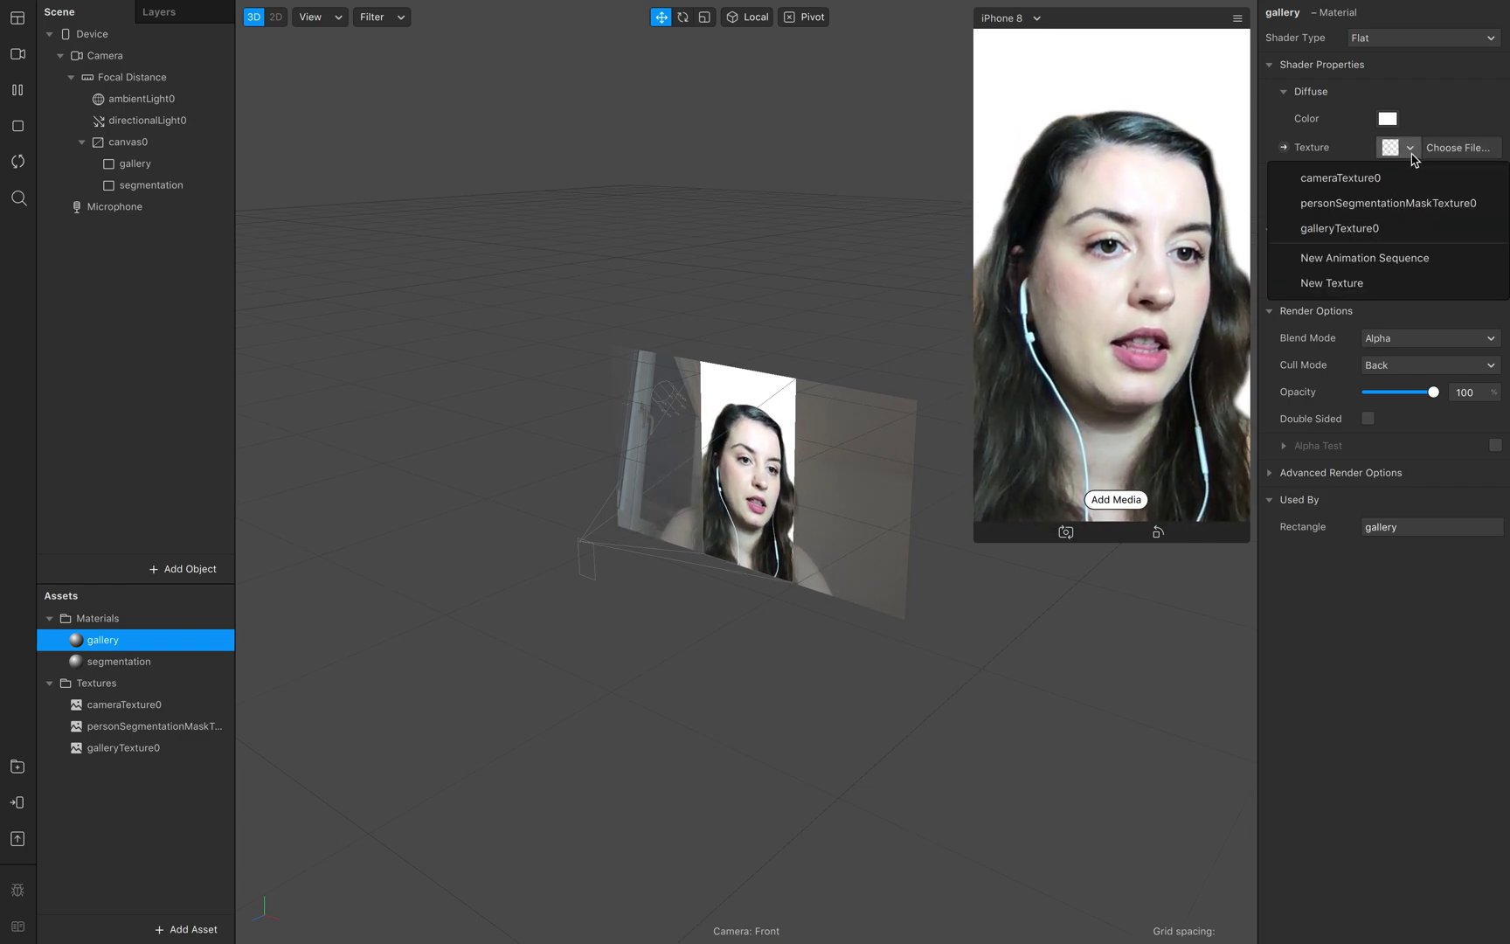
left_click(1368, 232)
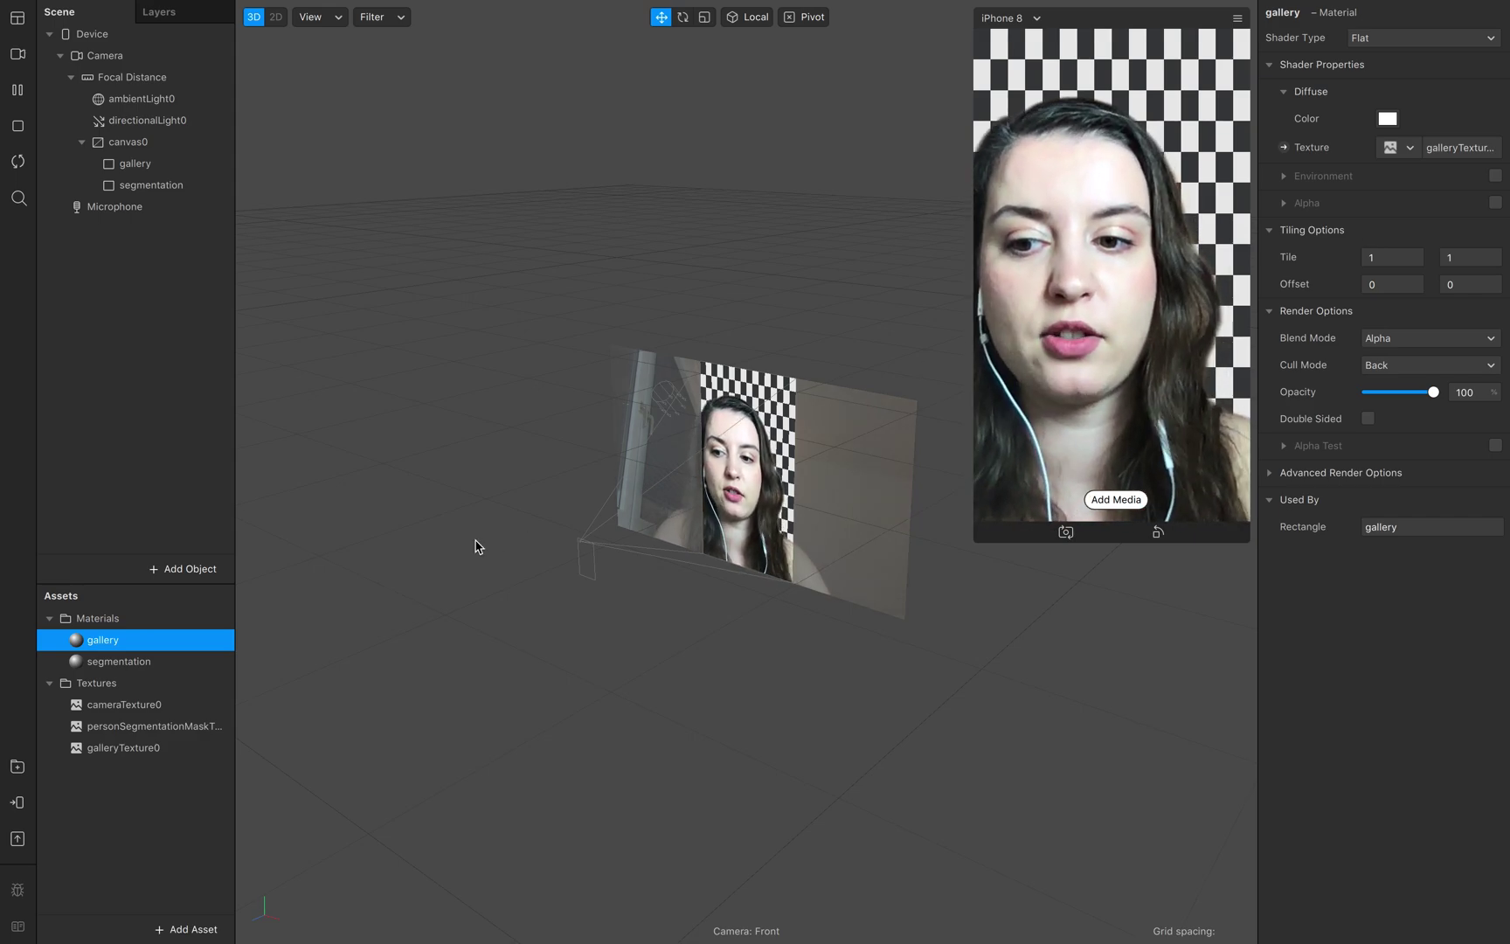
- Enable the holding texture of the gallery texture and set its type to Color
left_click(159, 746)
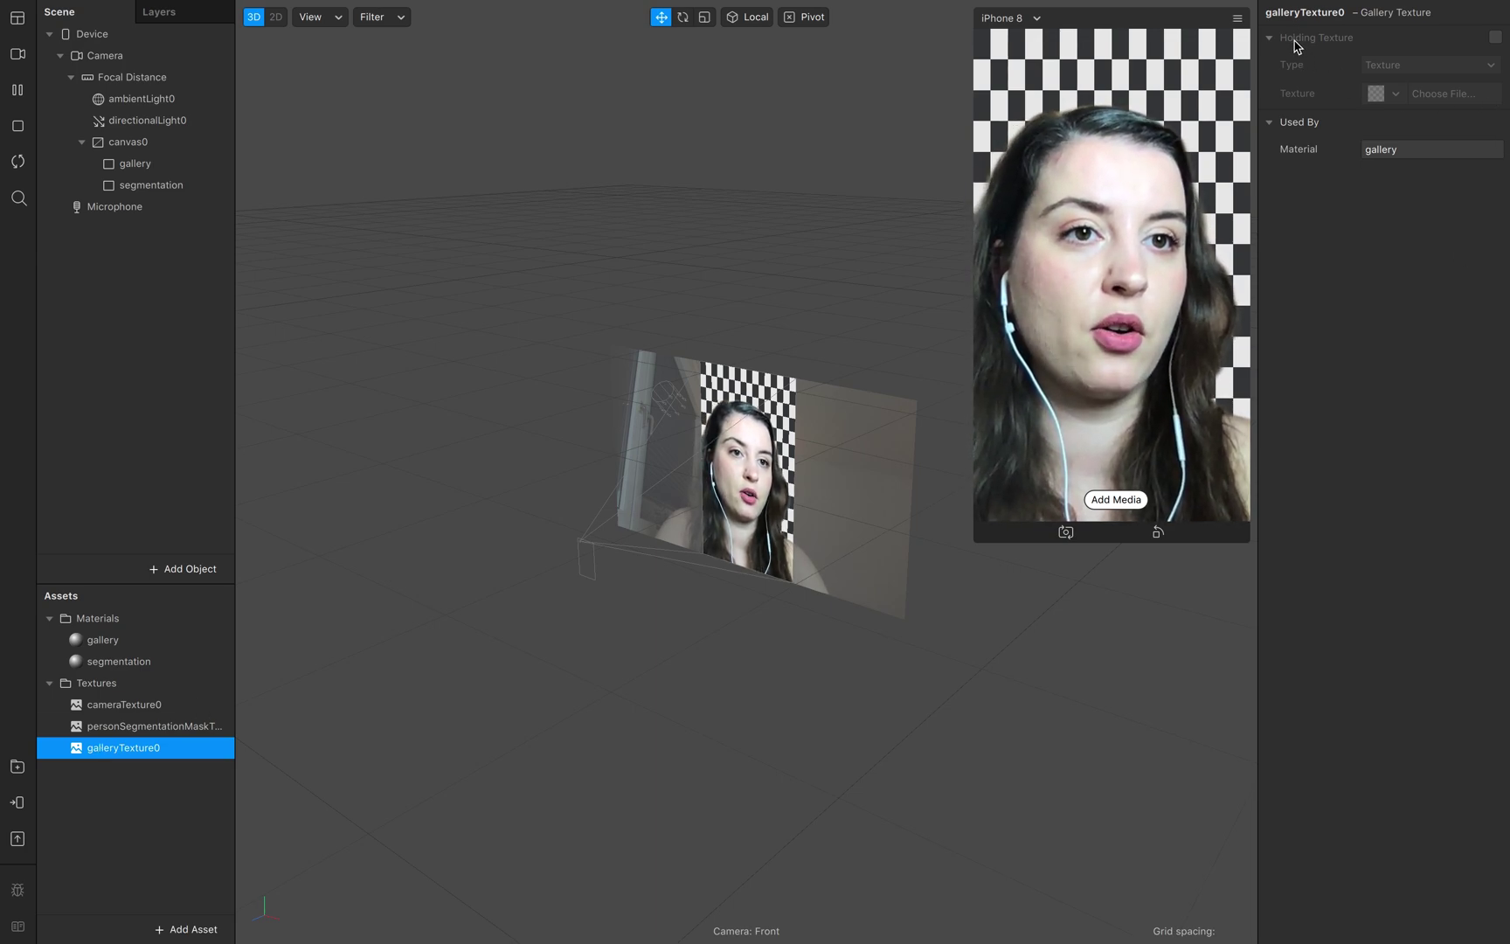
left_click(1495, 37)
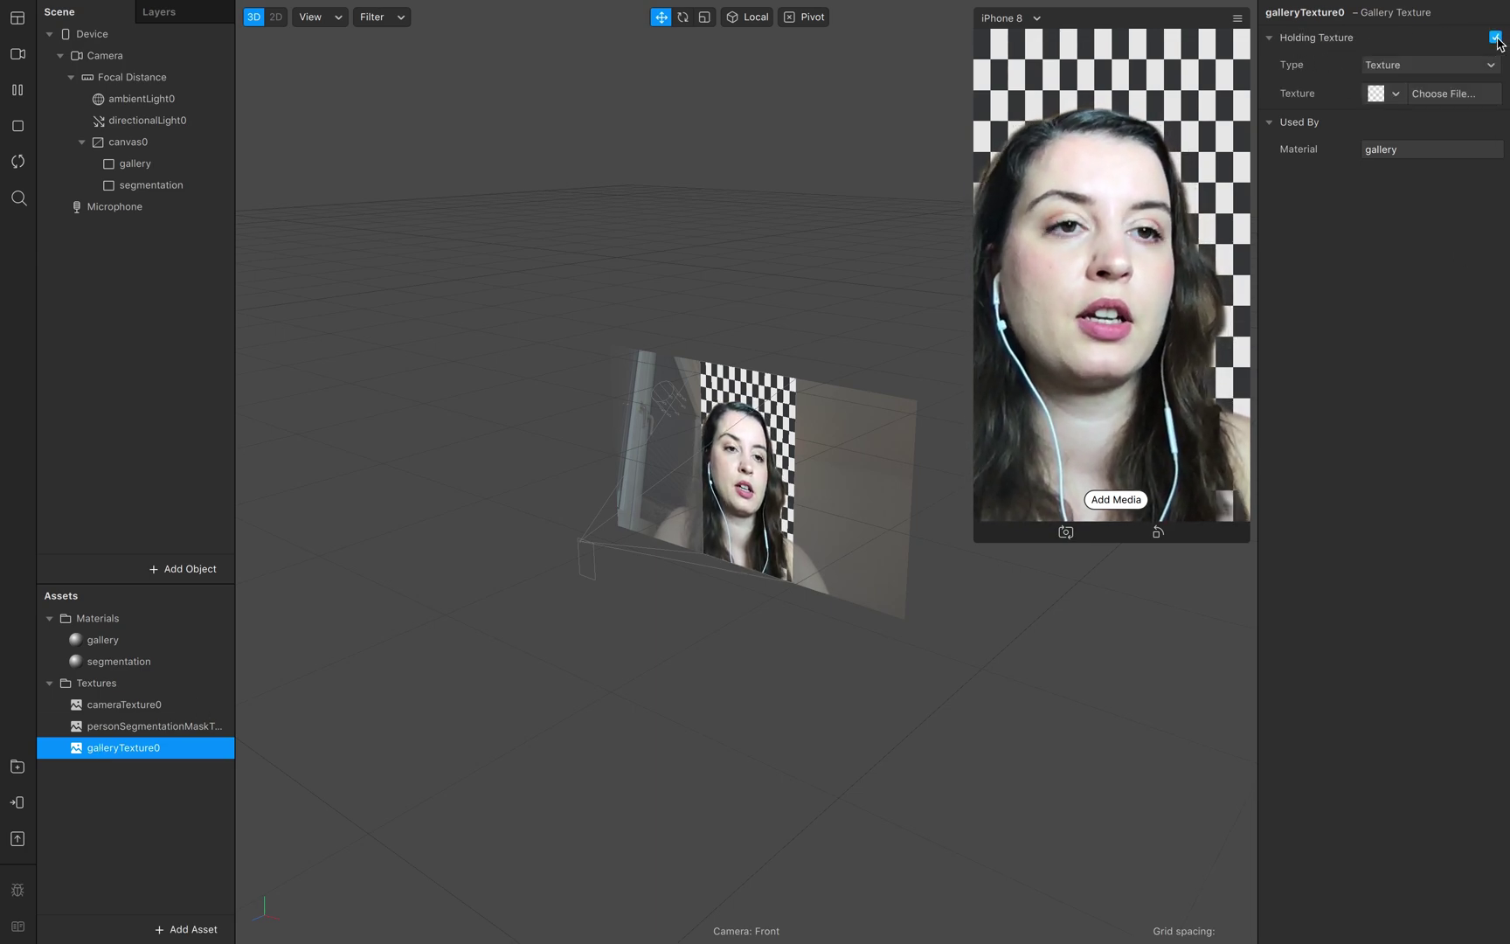
left_click(1410, 73)
left_click(1418, 69)
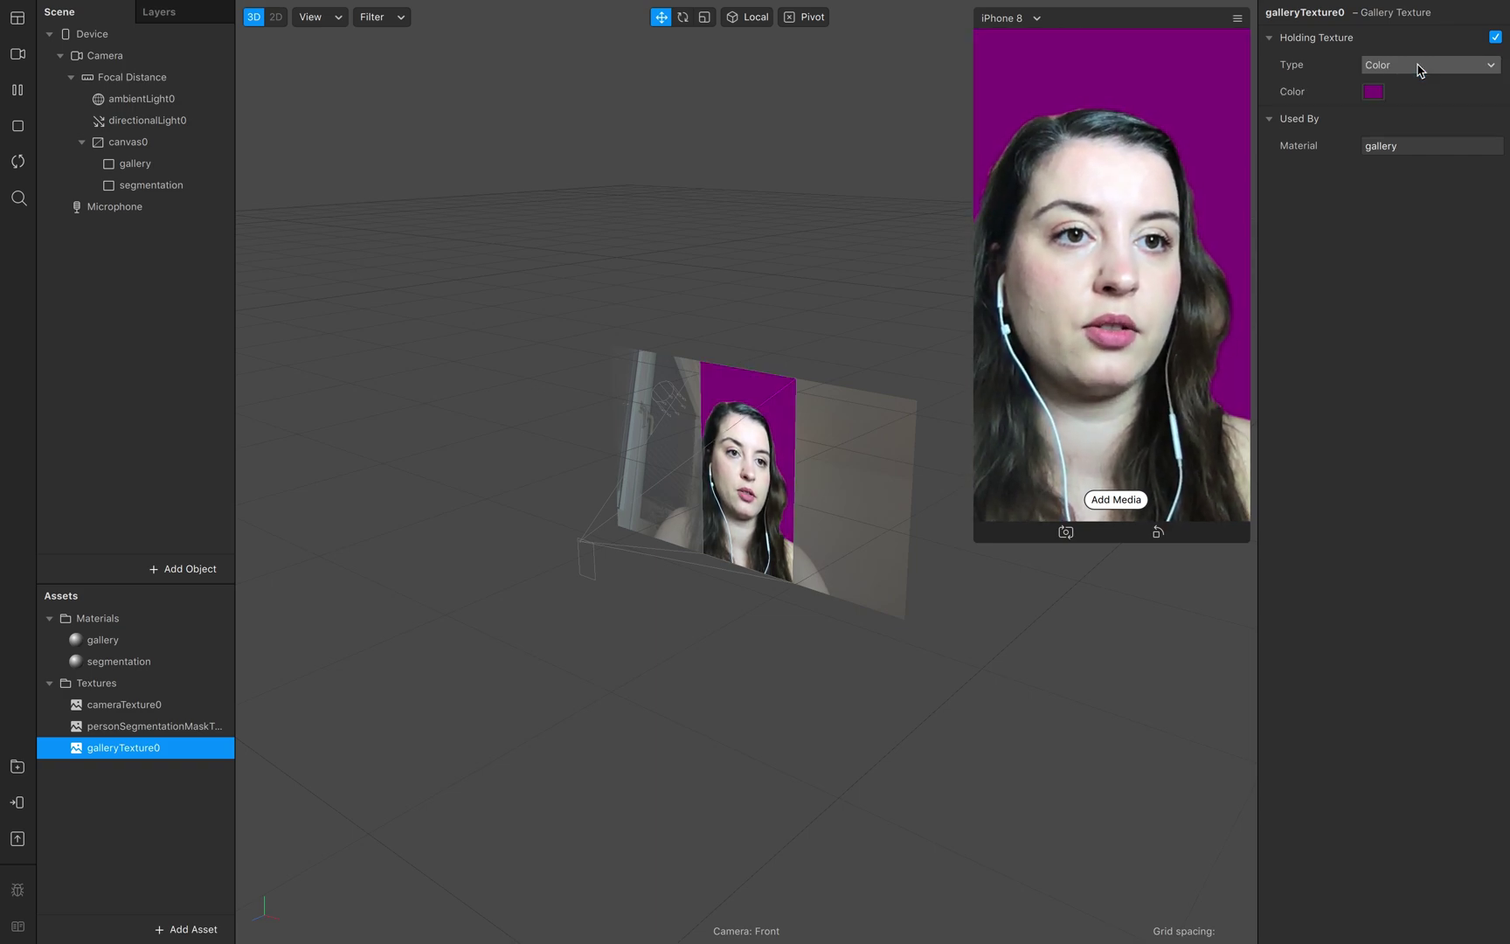
- Try the Texture type for the holding texture, check its available textures, and return the type to Color
left_click(1418, 69)
left_click(1416, 85)
left_click(1398, 94)
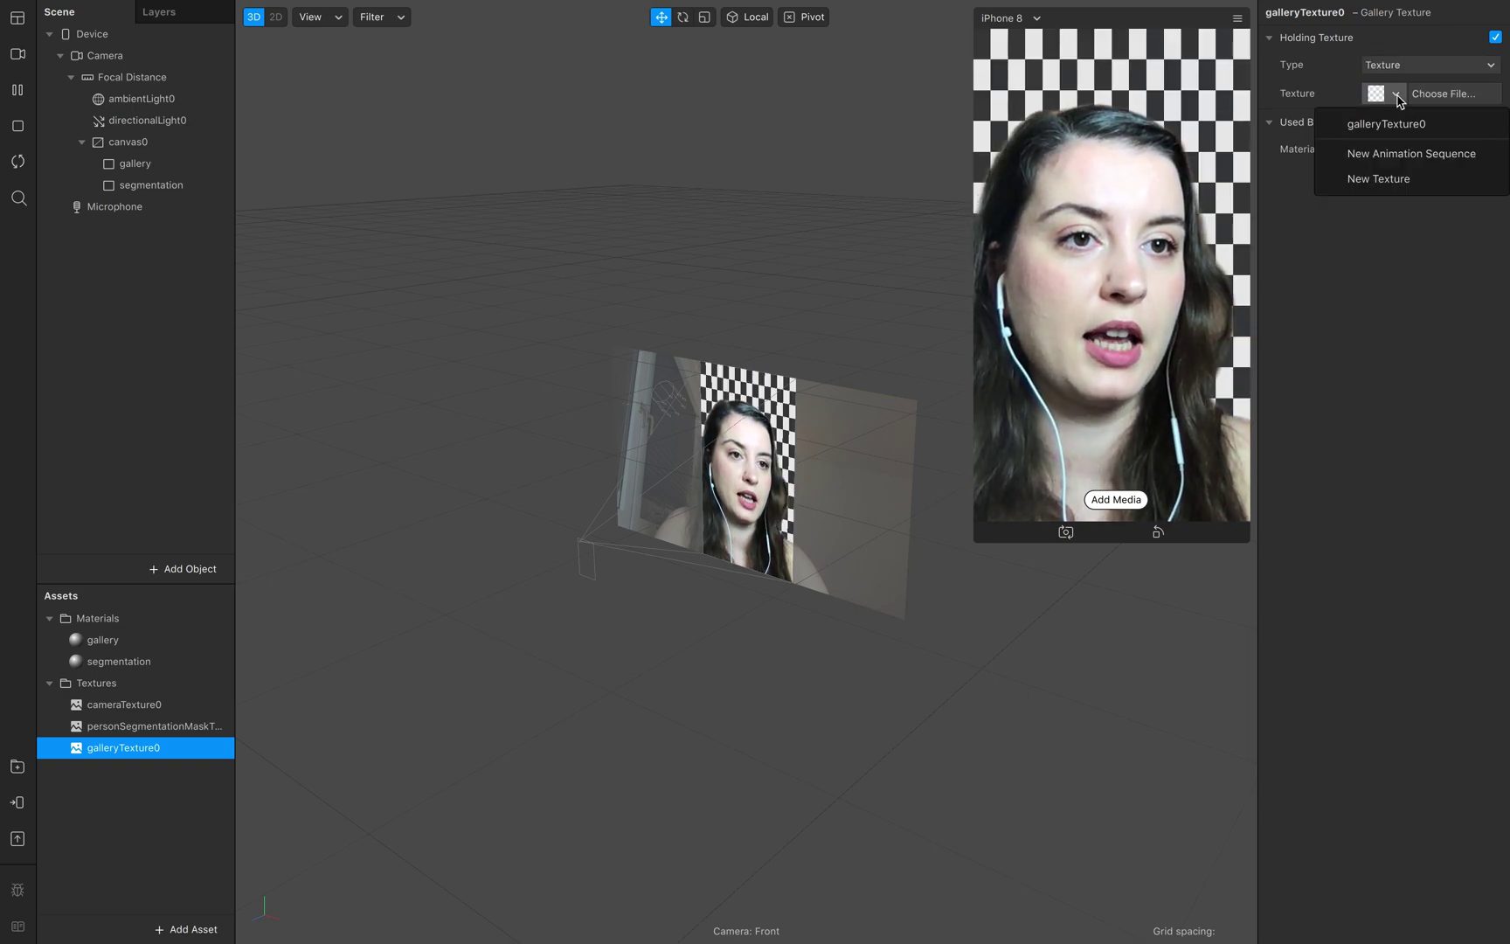
left_click(1425, 69)
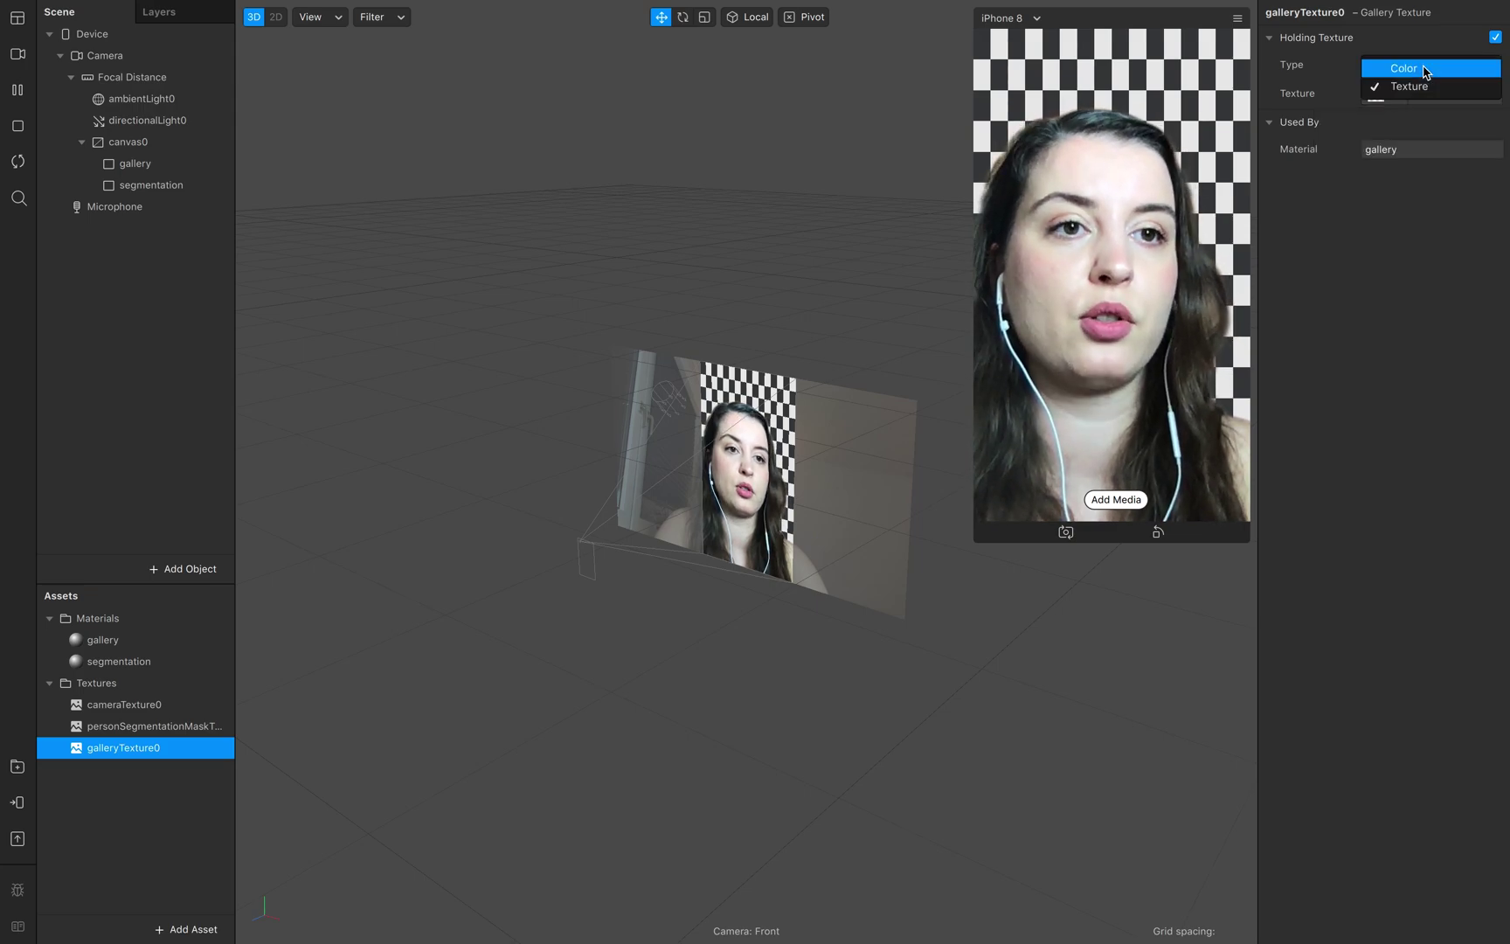
left_click(1409, 69)
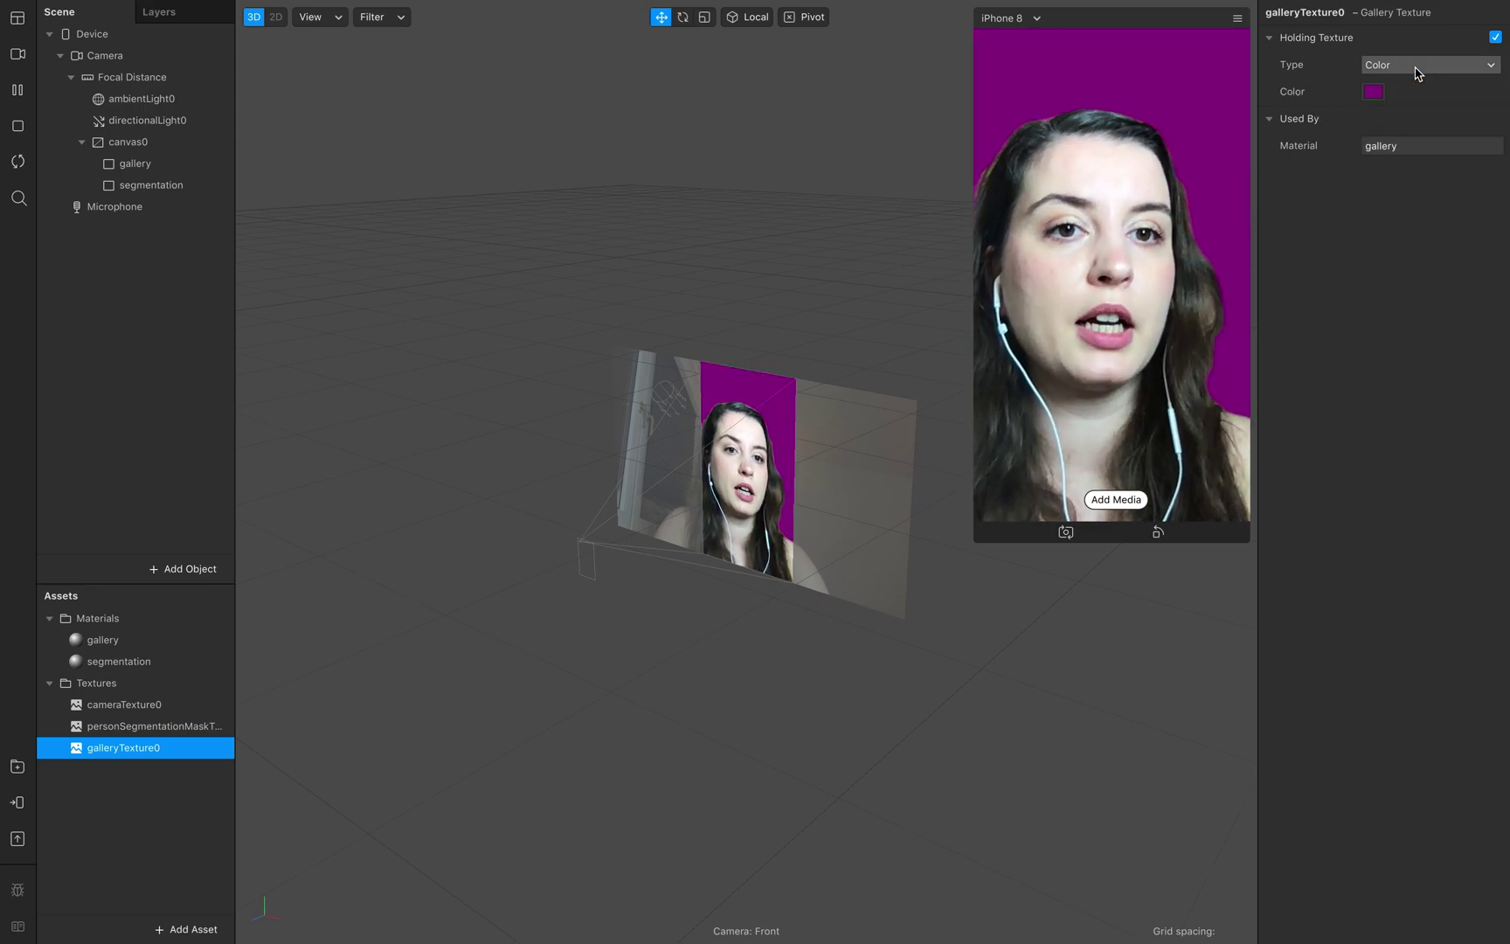
- Set the gallery texture's holding colour to Spring green and confirm the colour
left_click(1373, 93)
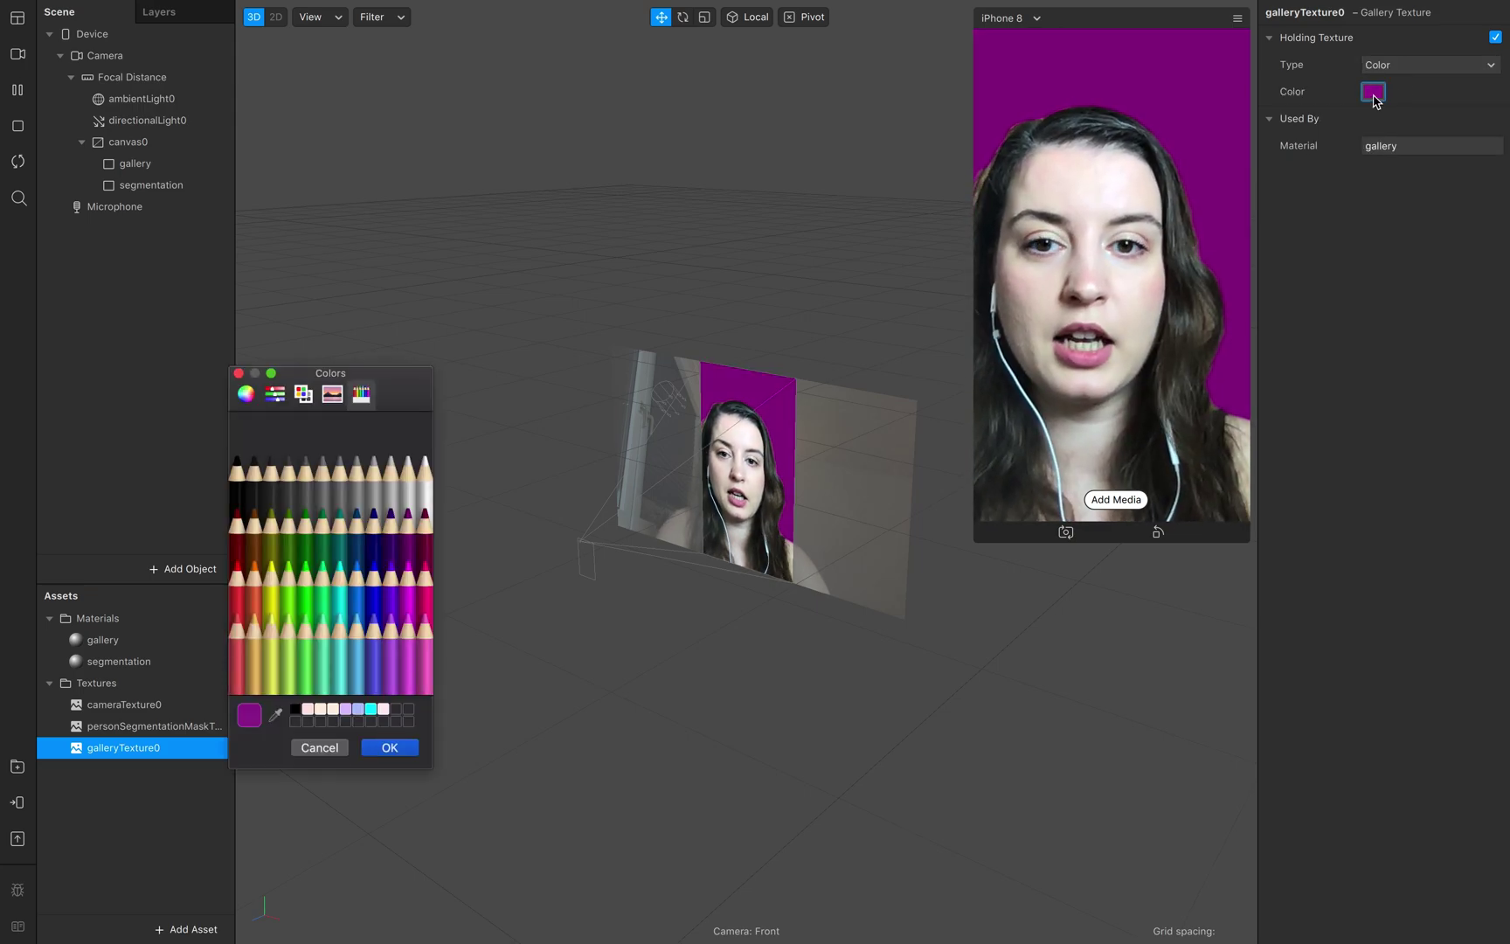
left_click(306, 595)
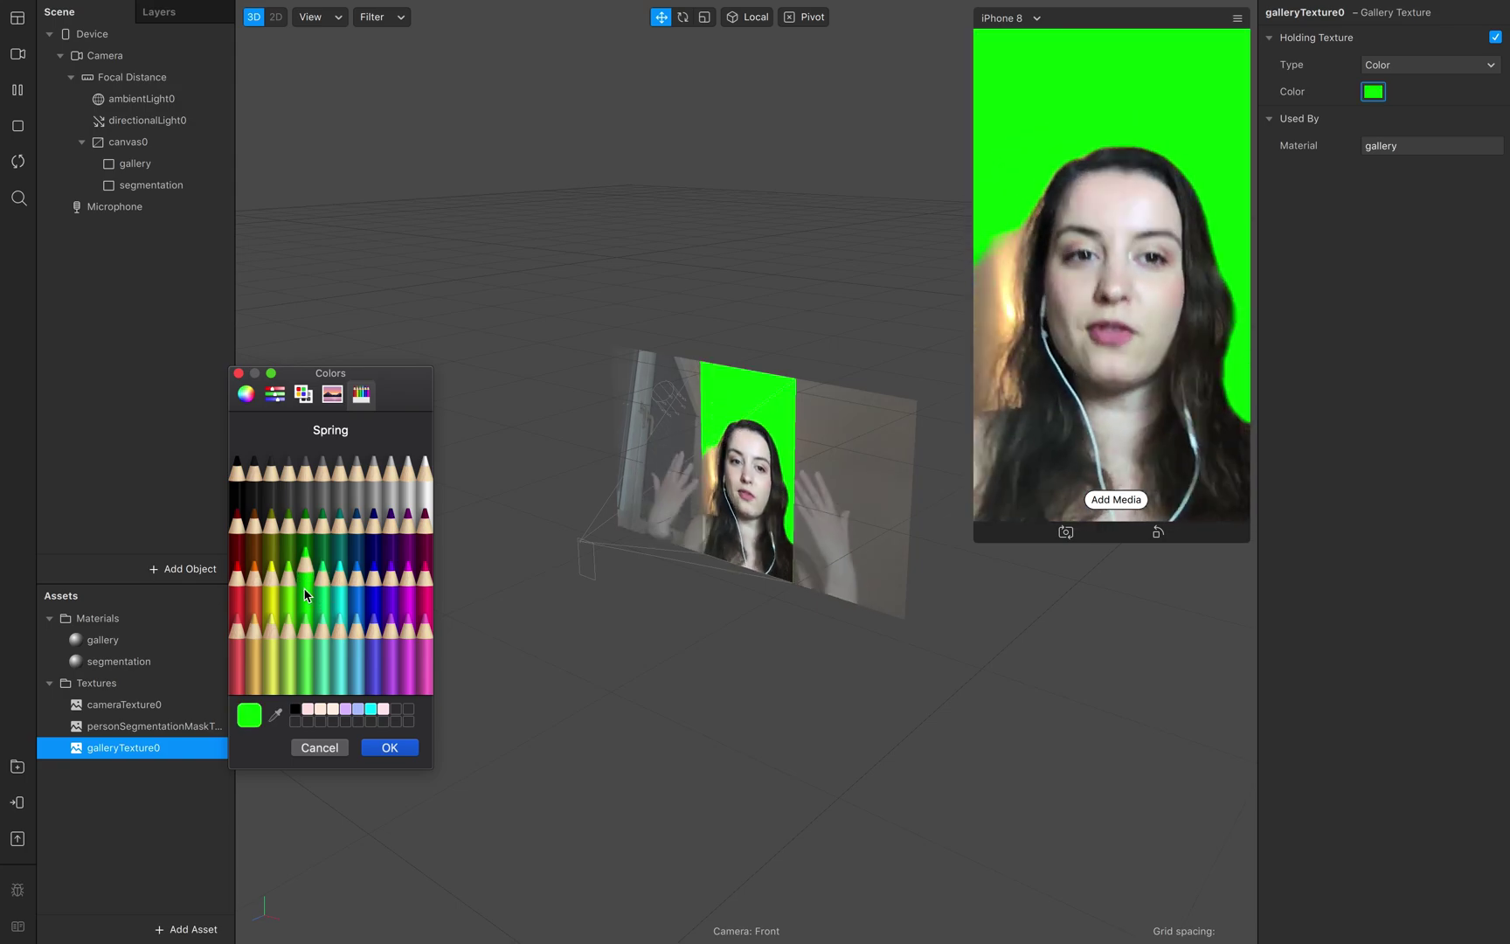
key("Return")
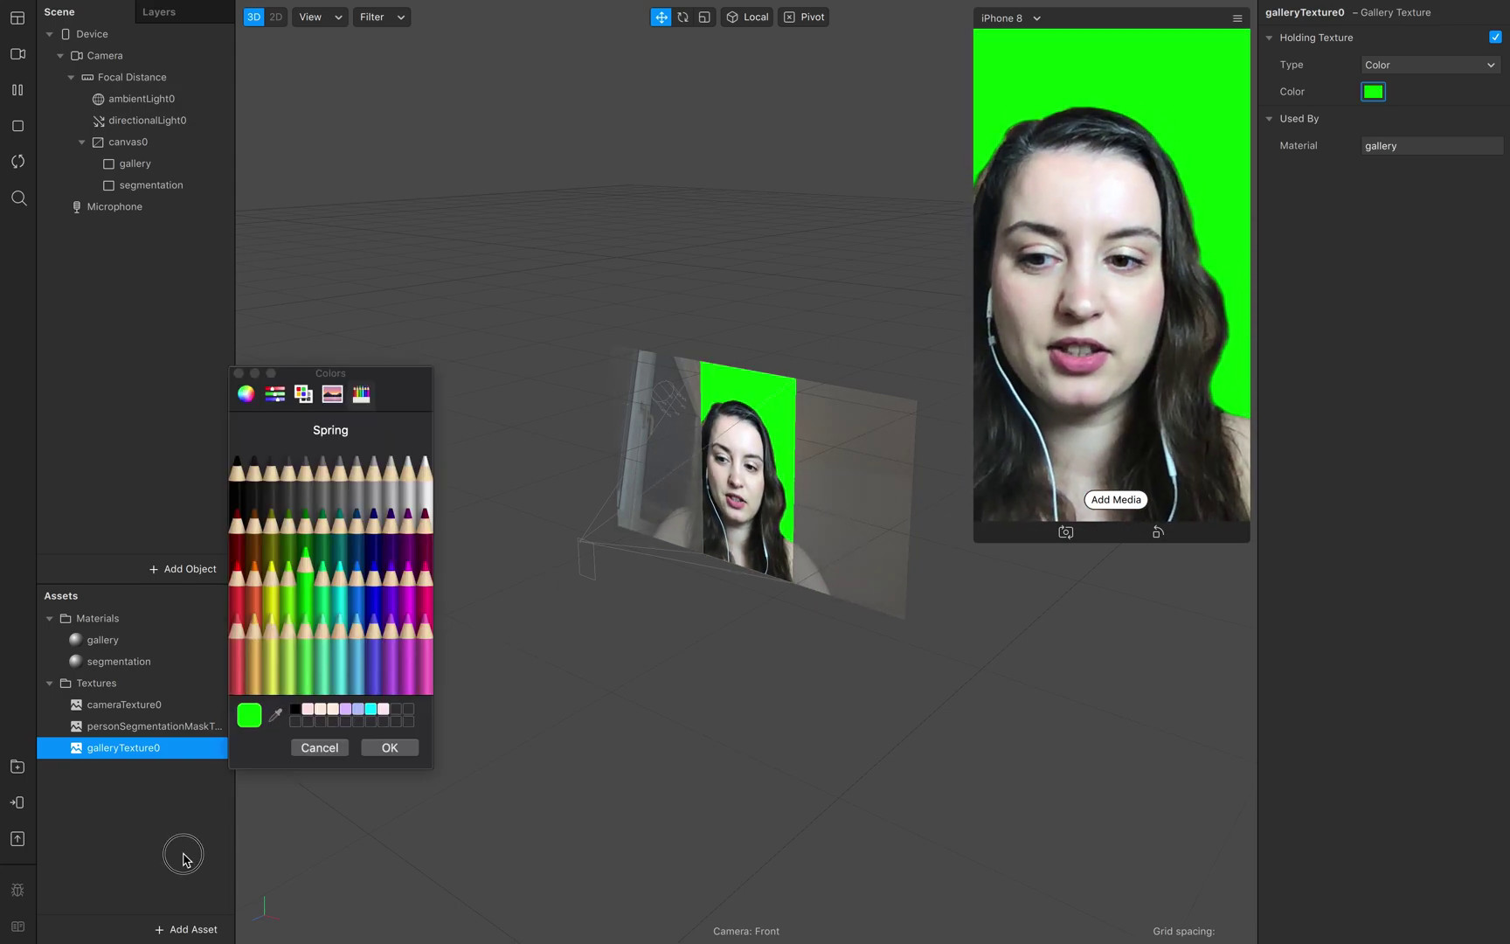
left_click(390, 748)
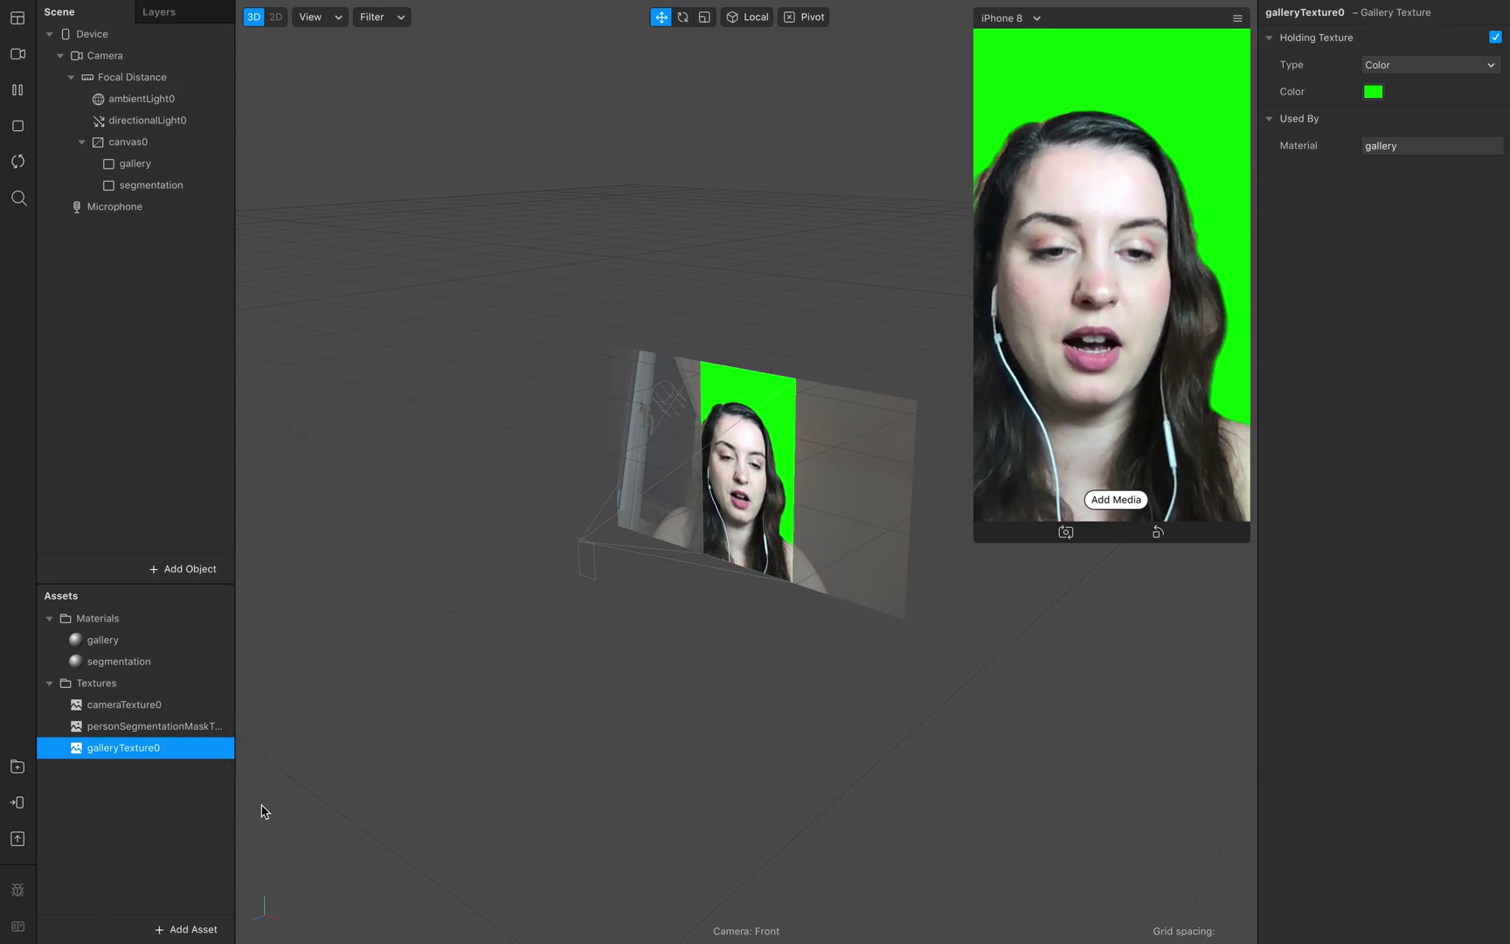
- Enlarge the iPhone 8 preview and deselect the gallery texture
left_click(984, 540)
left_click(198, 861)
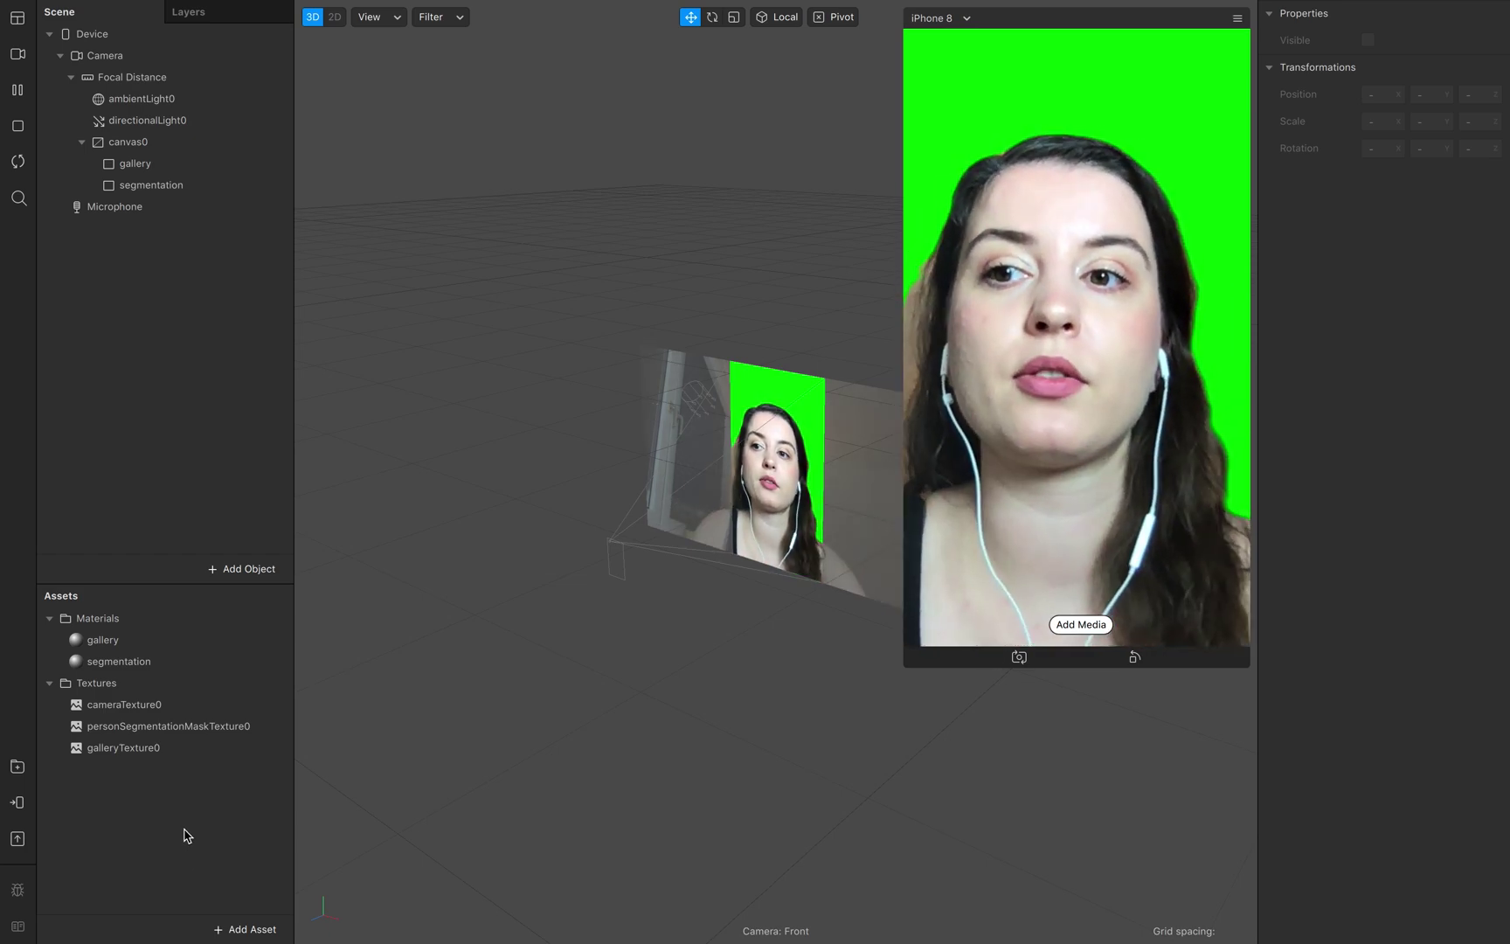
- Duplicate the segmentation rectangle, place the copy between gallery and segmentation, and rename it line_color1
left_click(202, 187)
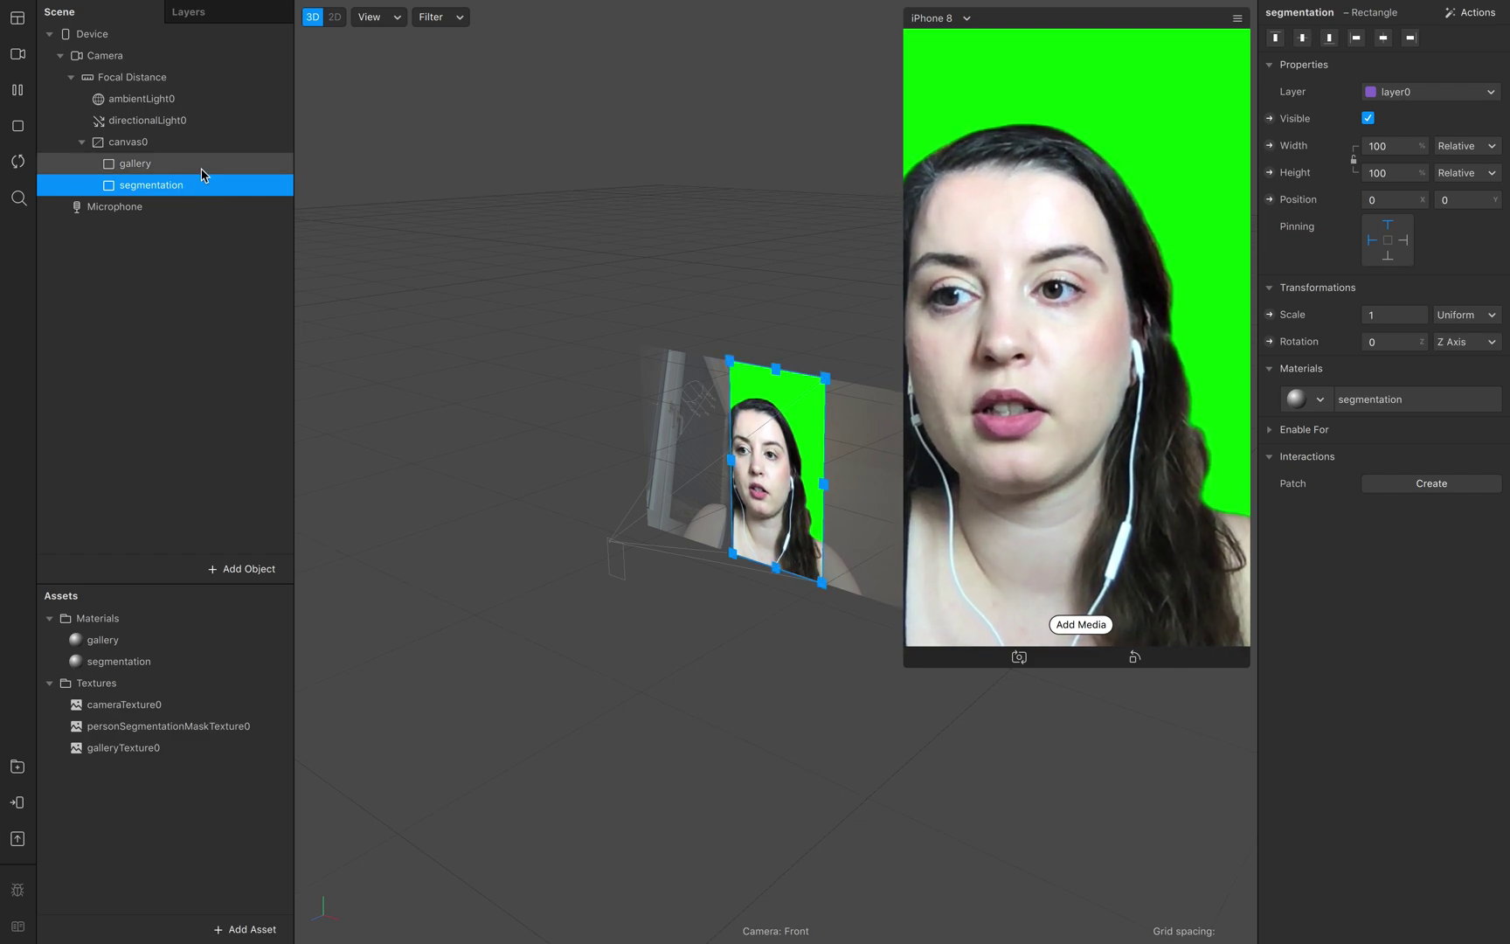
right_click(198, 198)
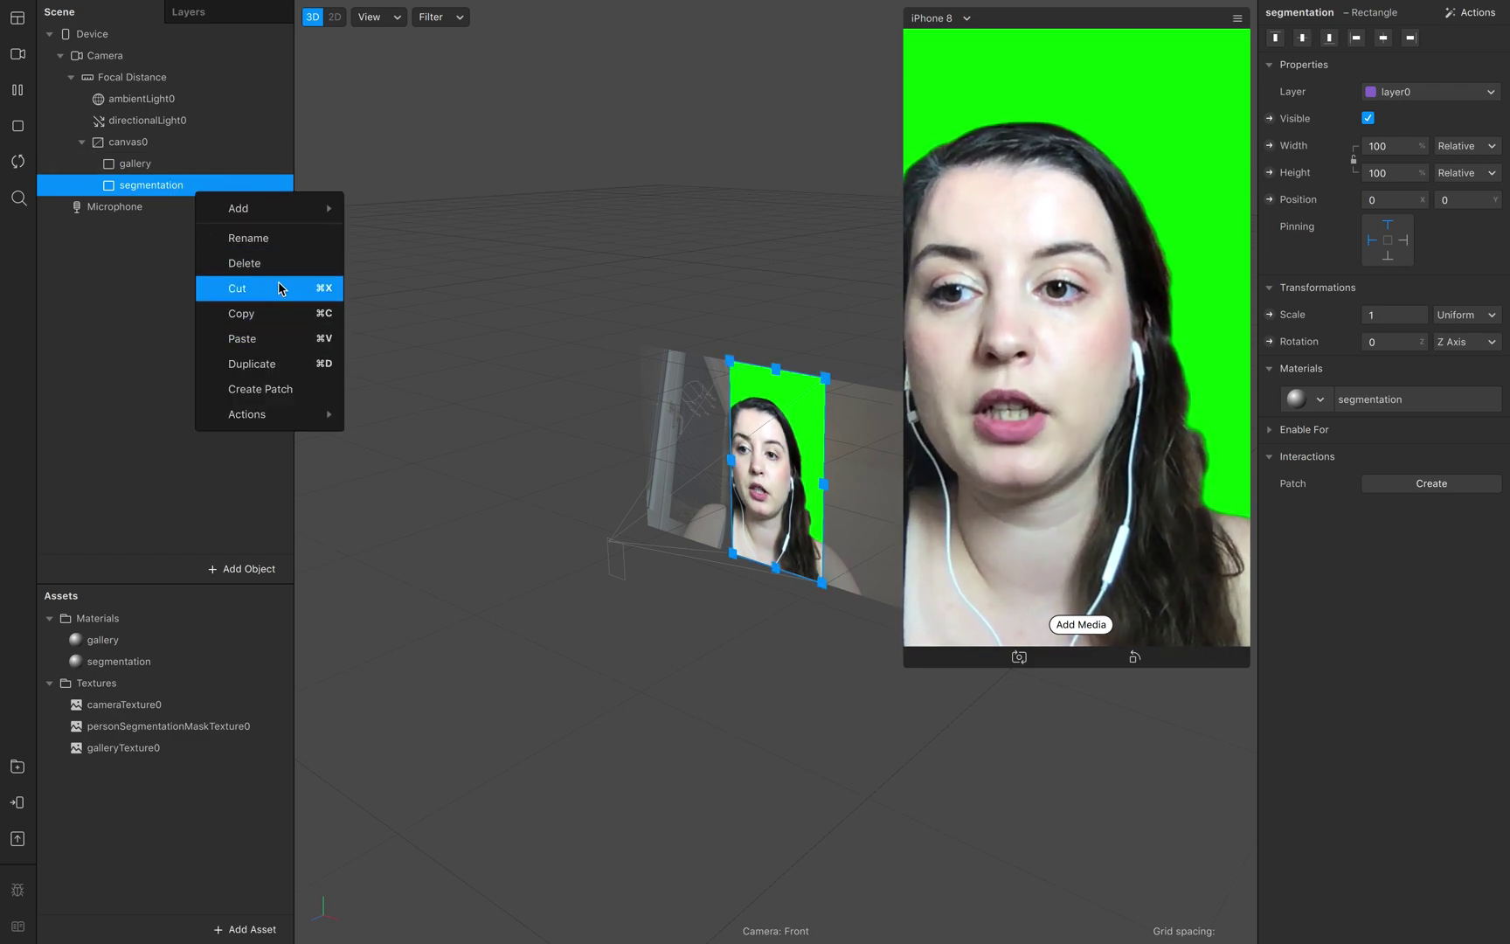
left_click(278, 367)
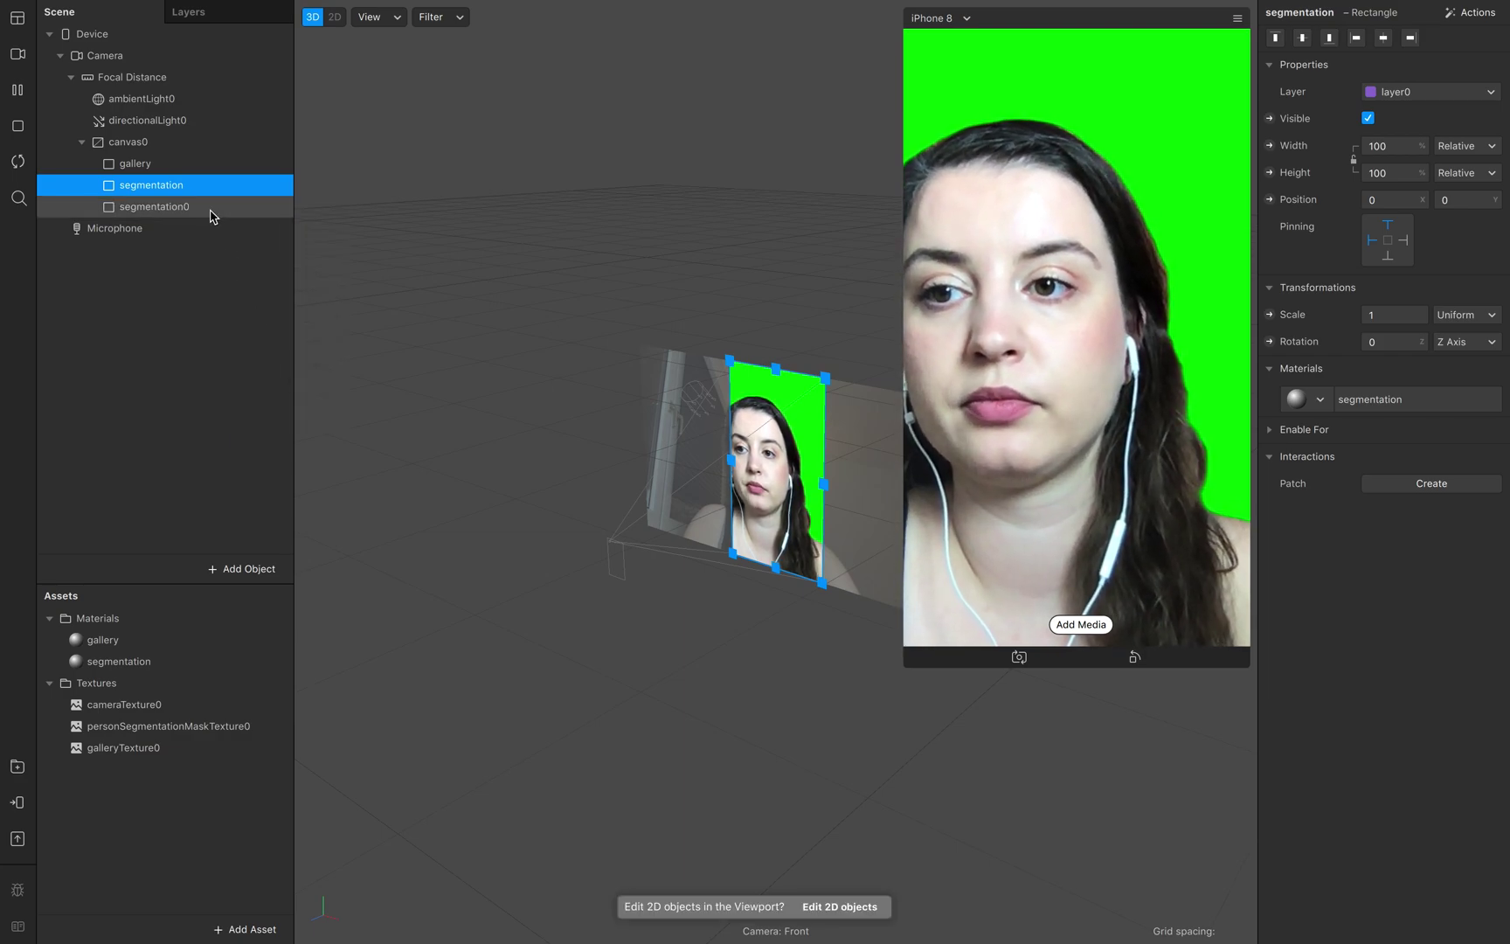
left_click_drag(158, 207, 160, 181)
double_click(175, 189)
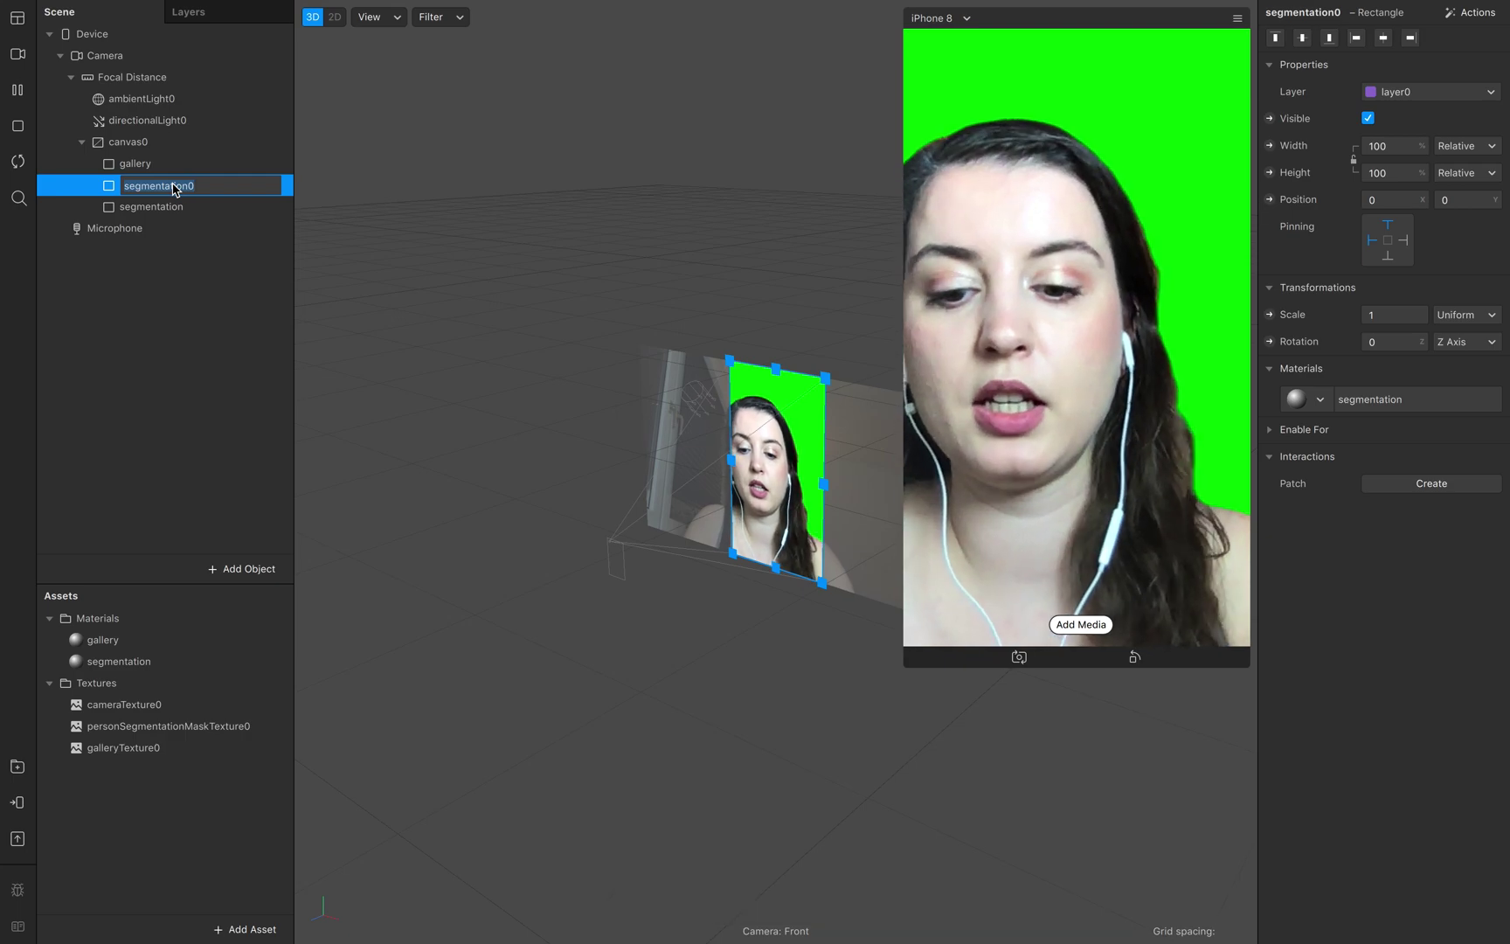
type("line_color1")
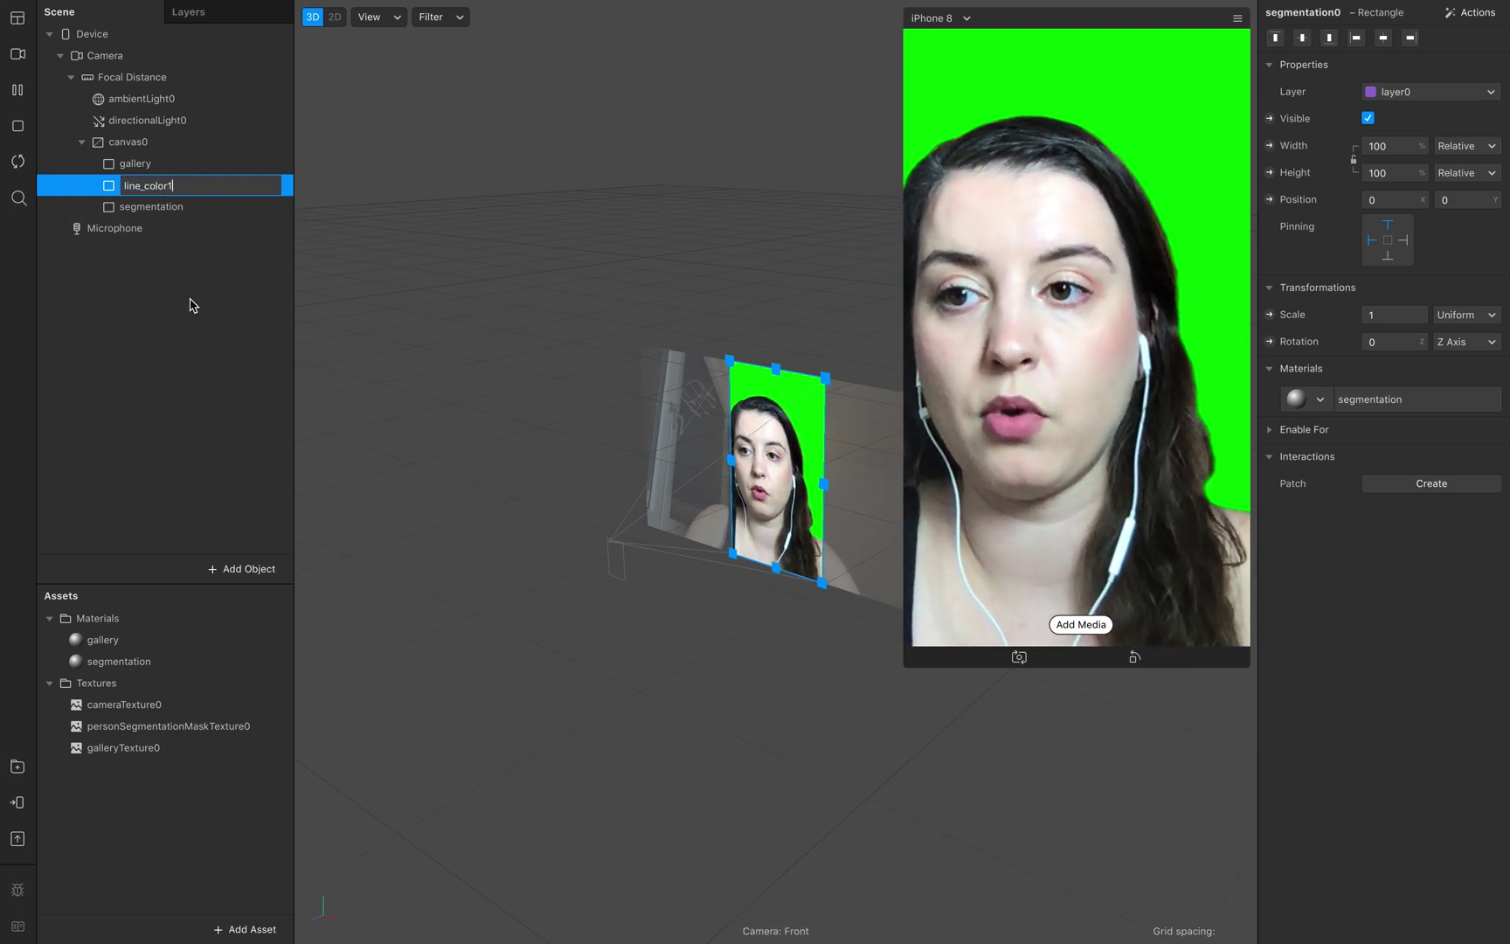
key("Return")
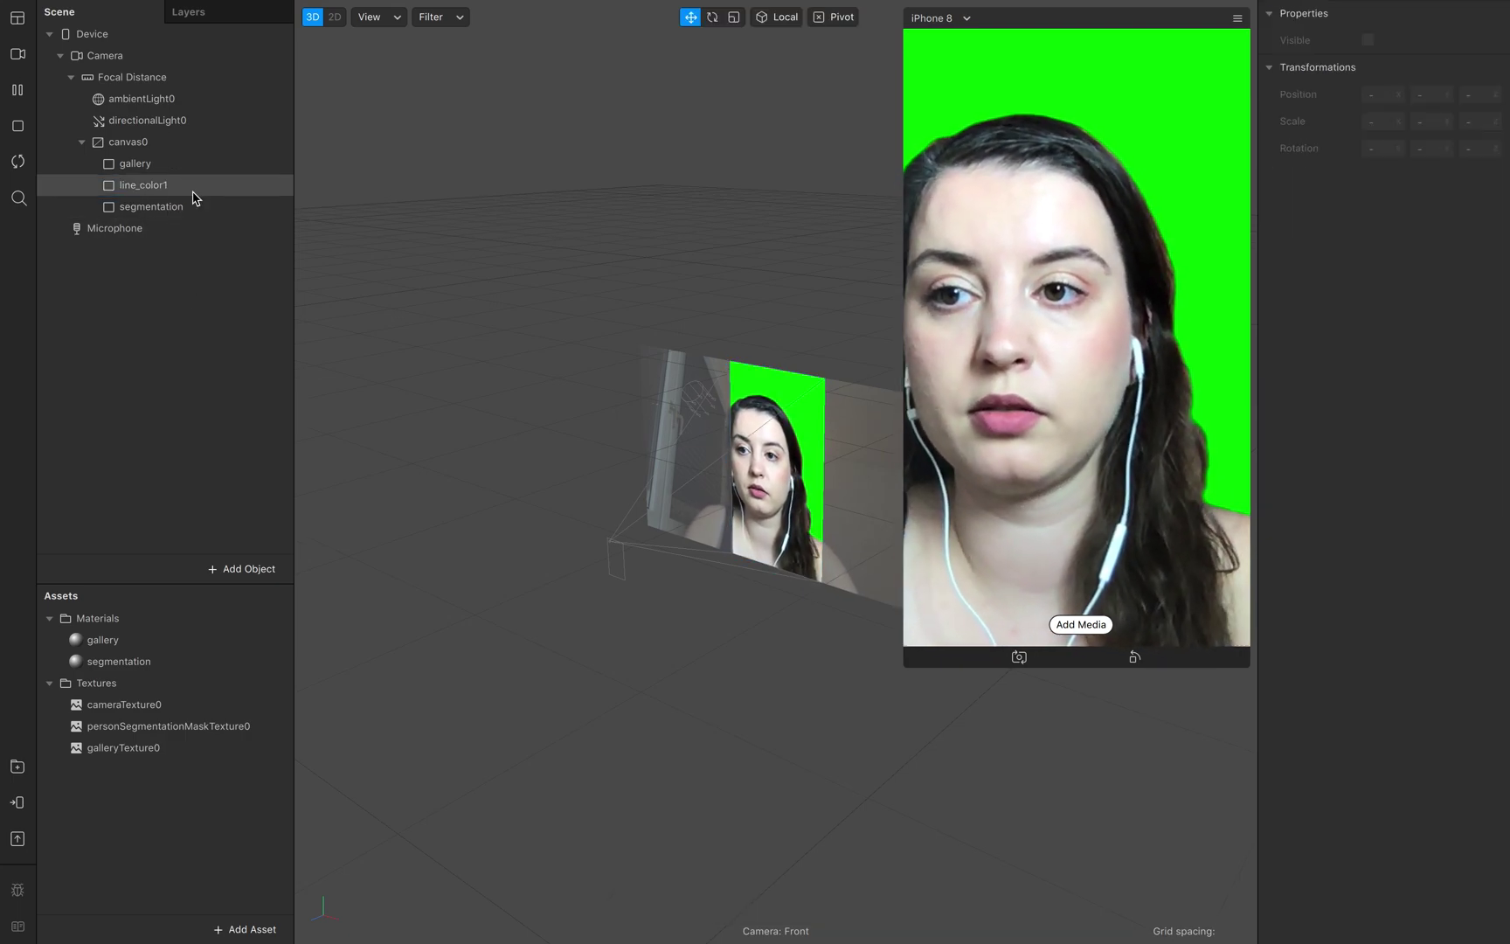
- Duplicate the line_color1 rectangle twice and arrange the copies in ascending number order above segmentation
left_click(194, 195)
key("ctrl+d")
key("ctrl+d")
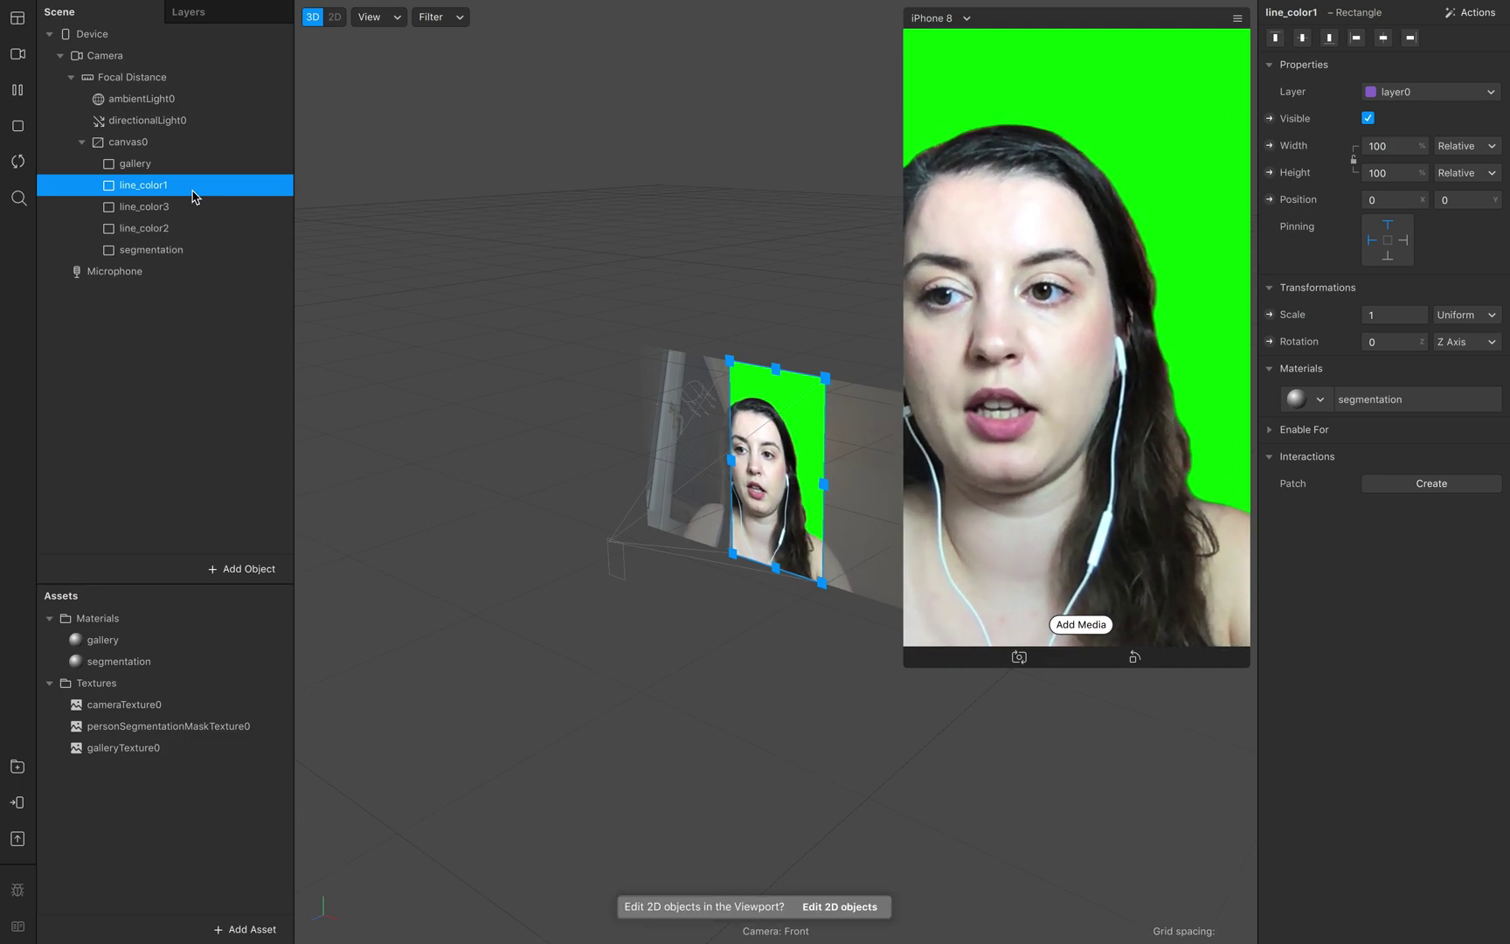
left_click(181, 219)
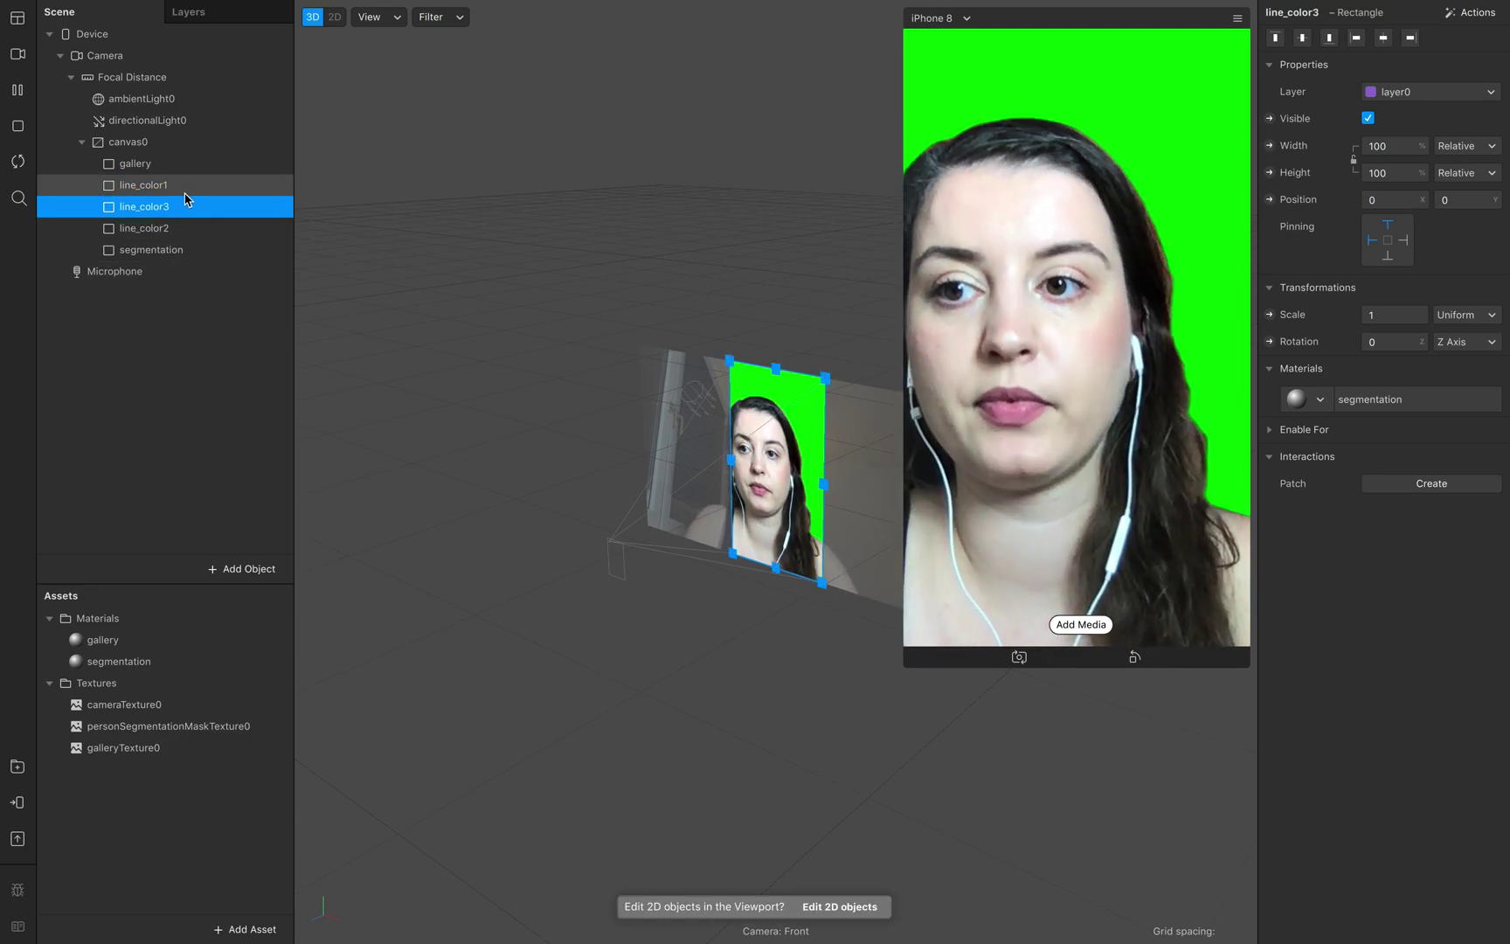
left_click_drag(185, 219, 186, 246)
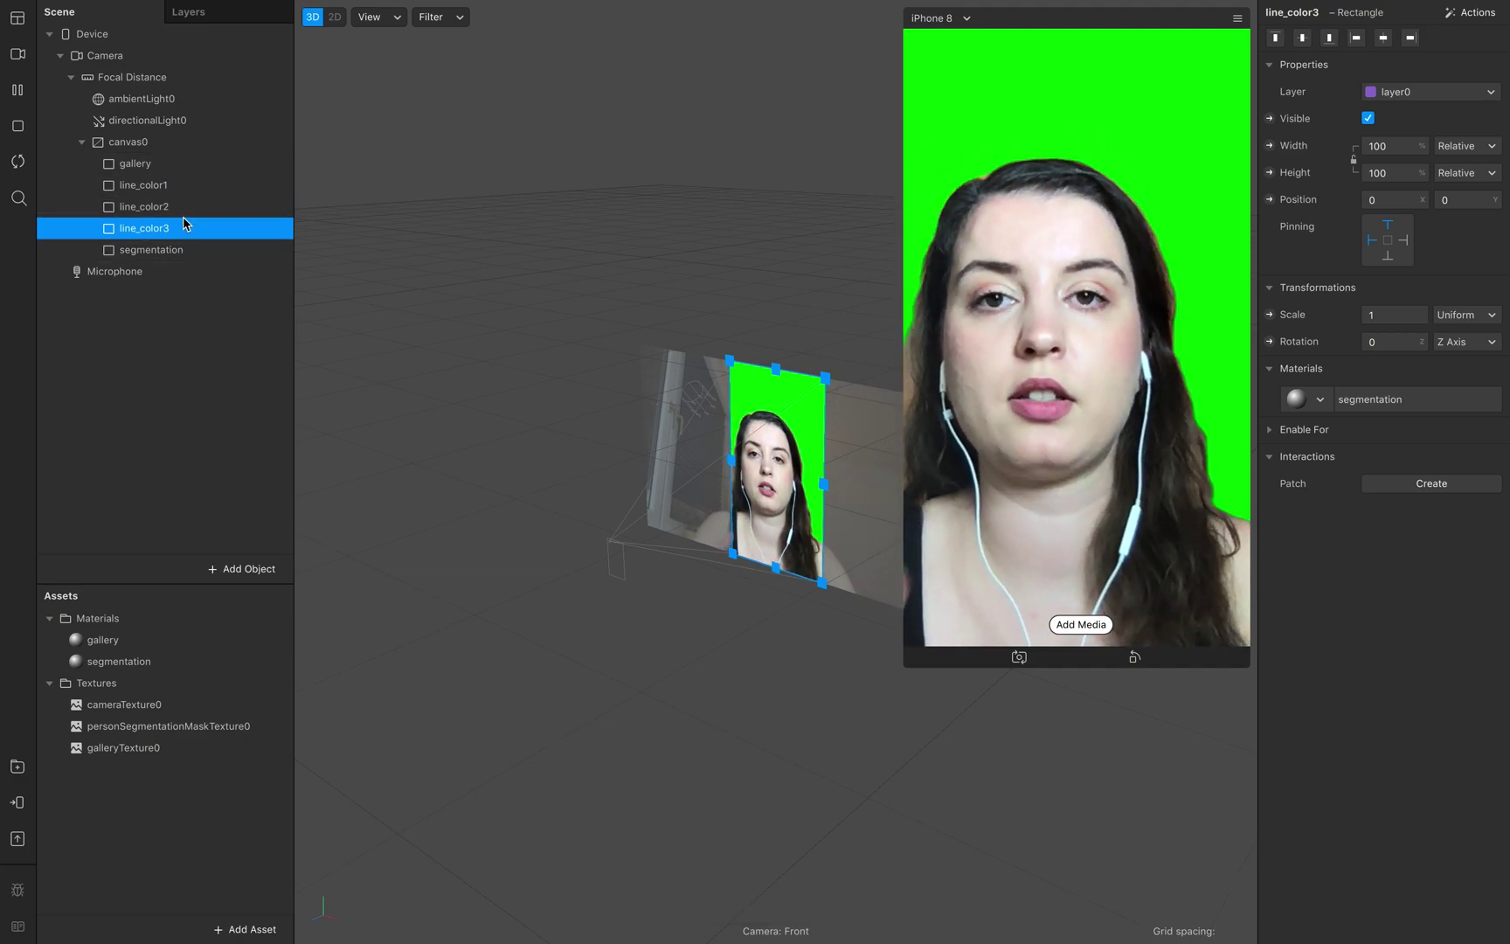
left_click(179, 358)
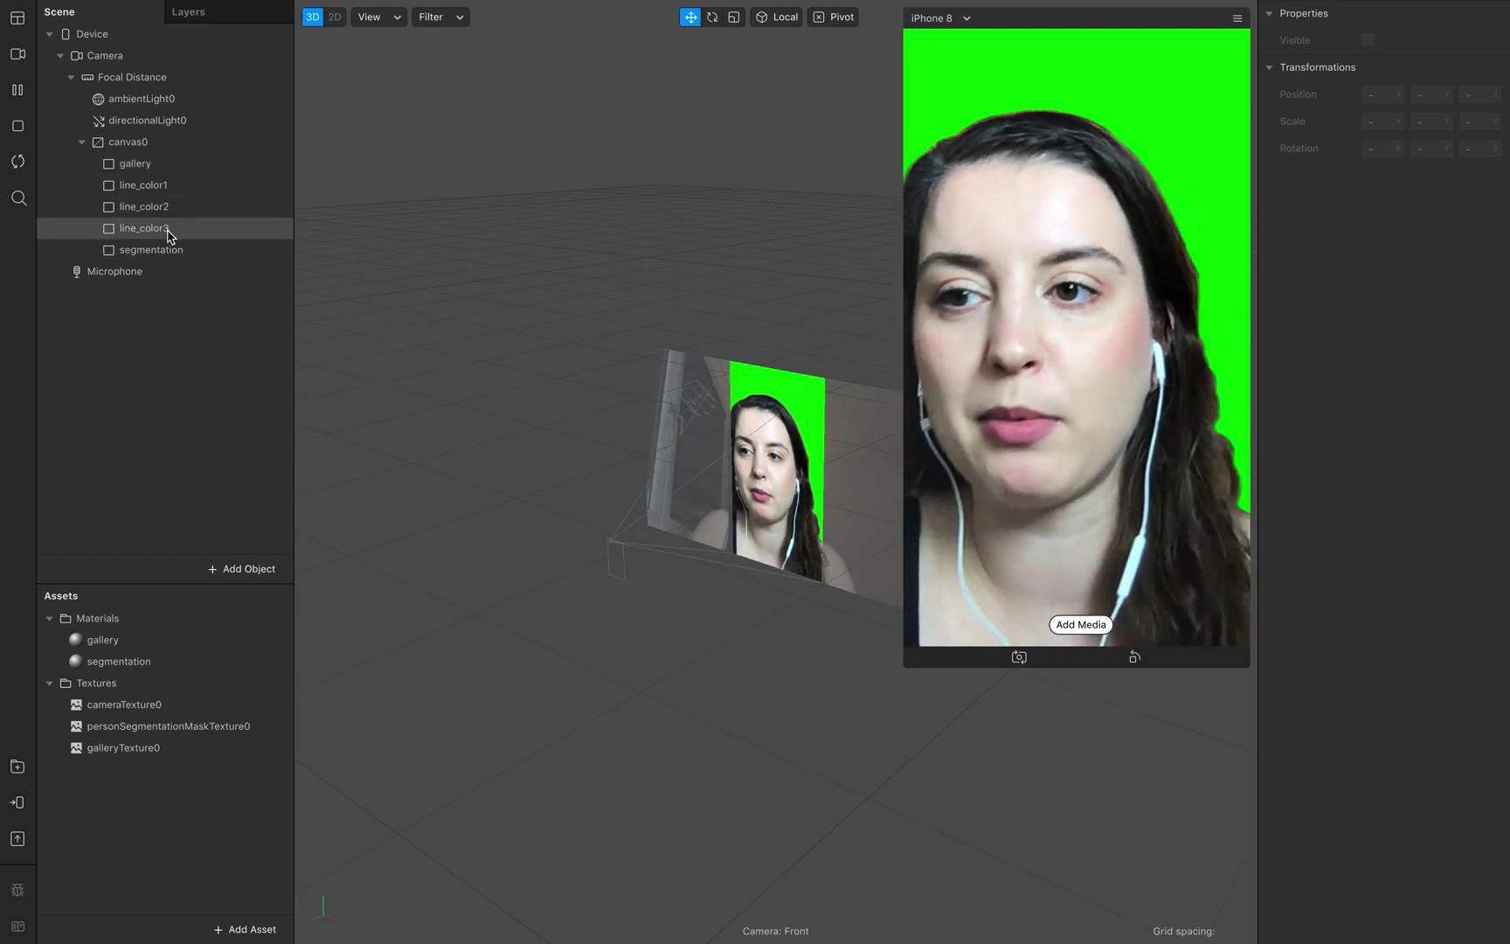
- Start importing assets from the computer and open the material folder inside 2009XX_green_screen
left_click(175, 191)
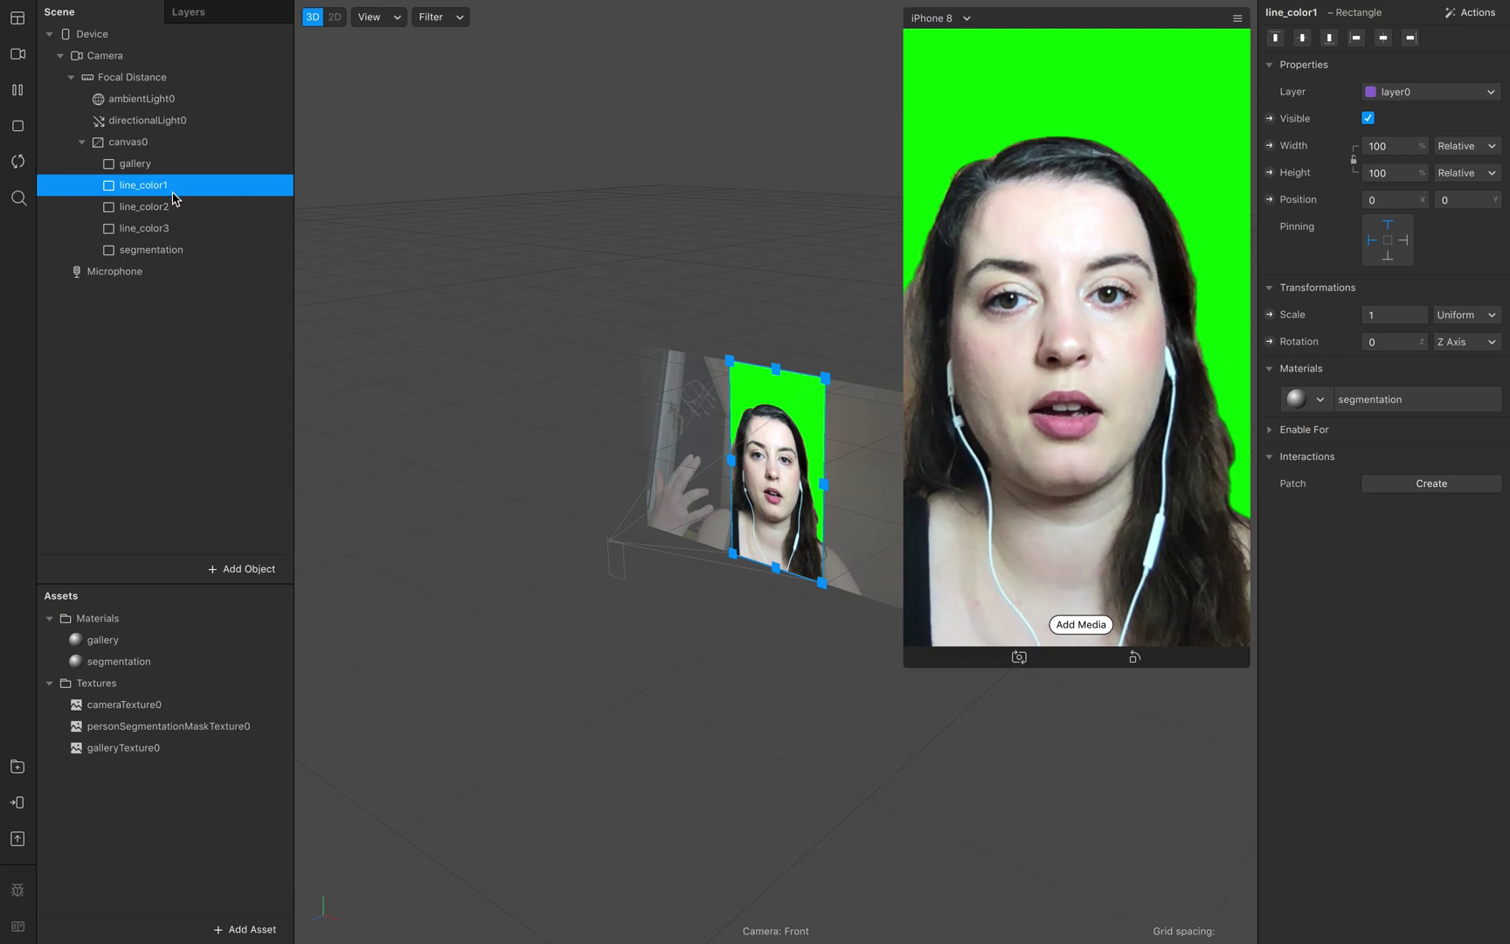
left_click(259, 927)
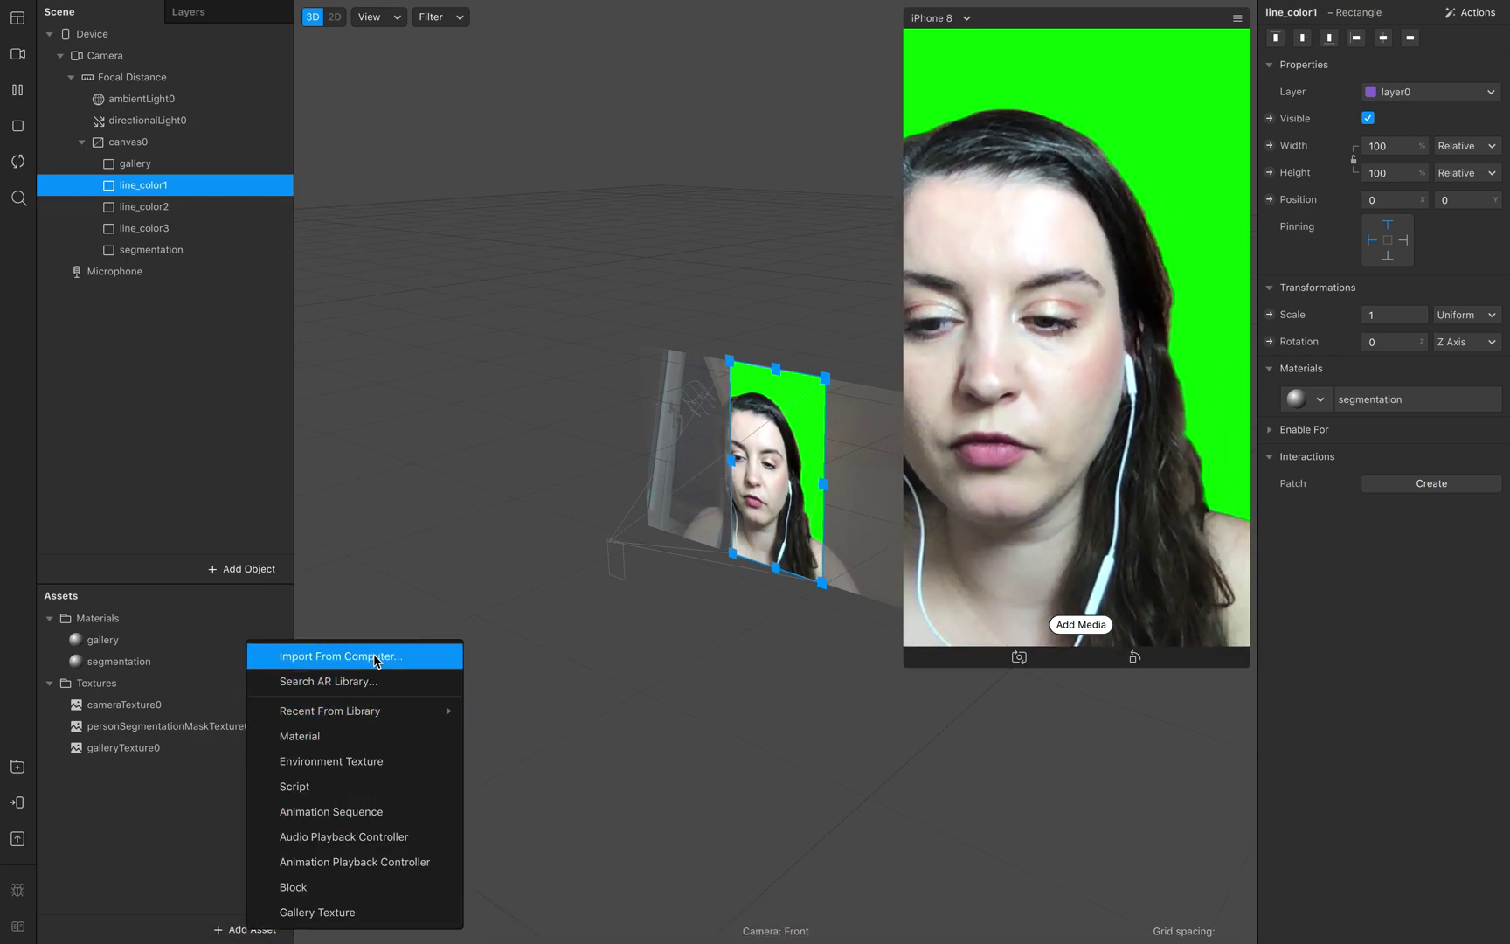
left_click(376, 658)
left_click(474, 209)
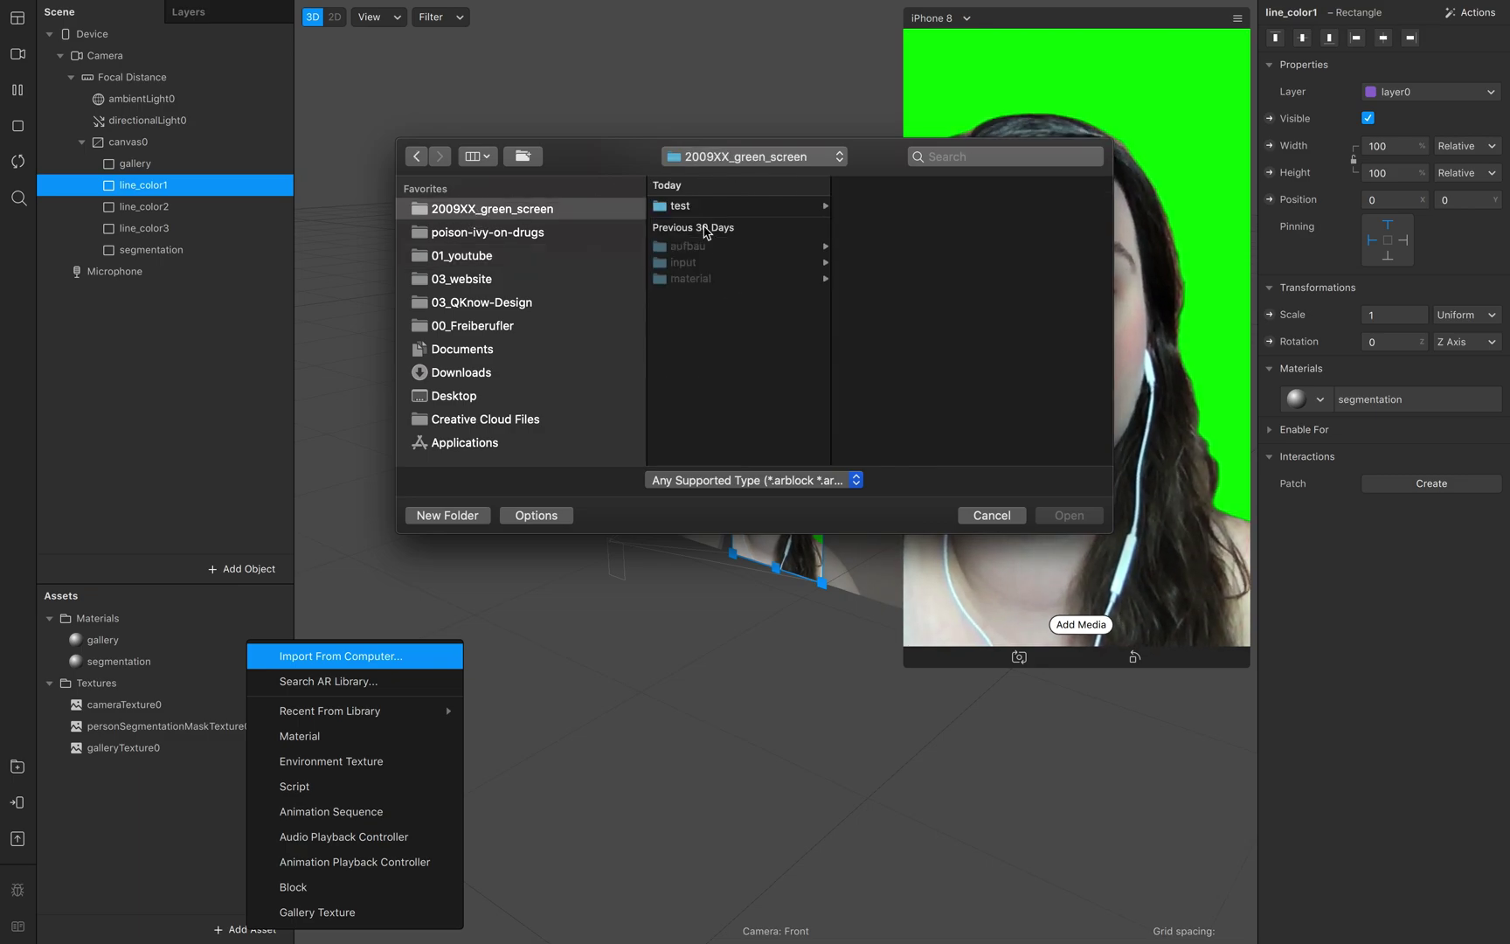
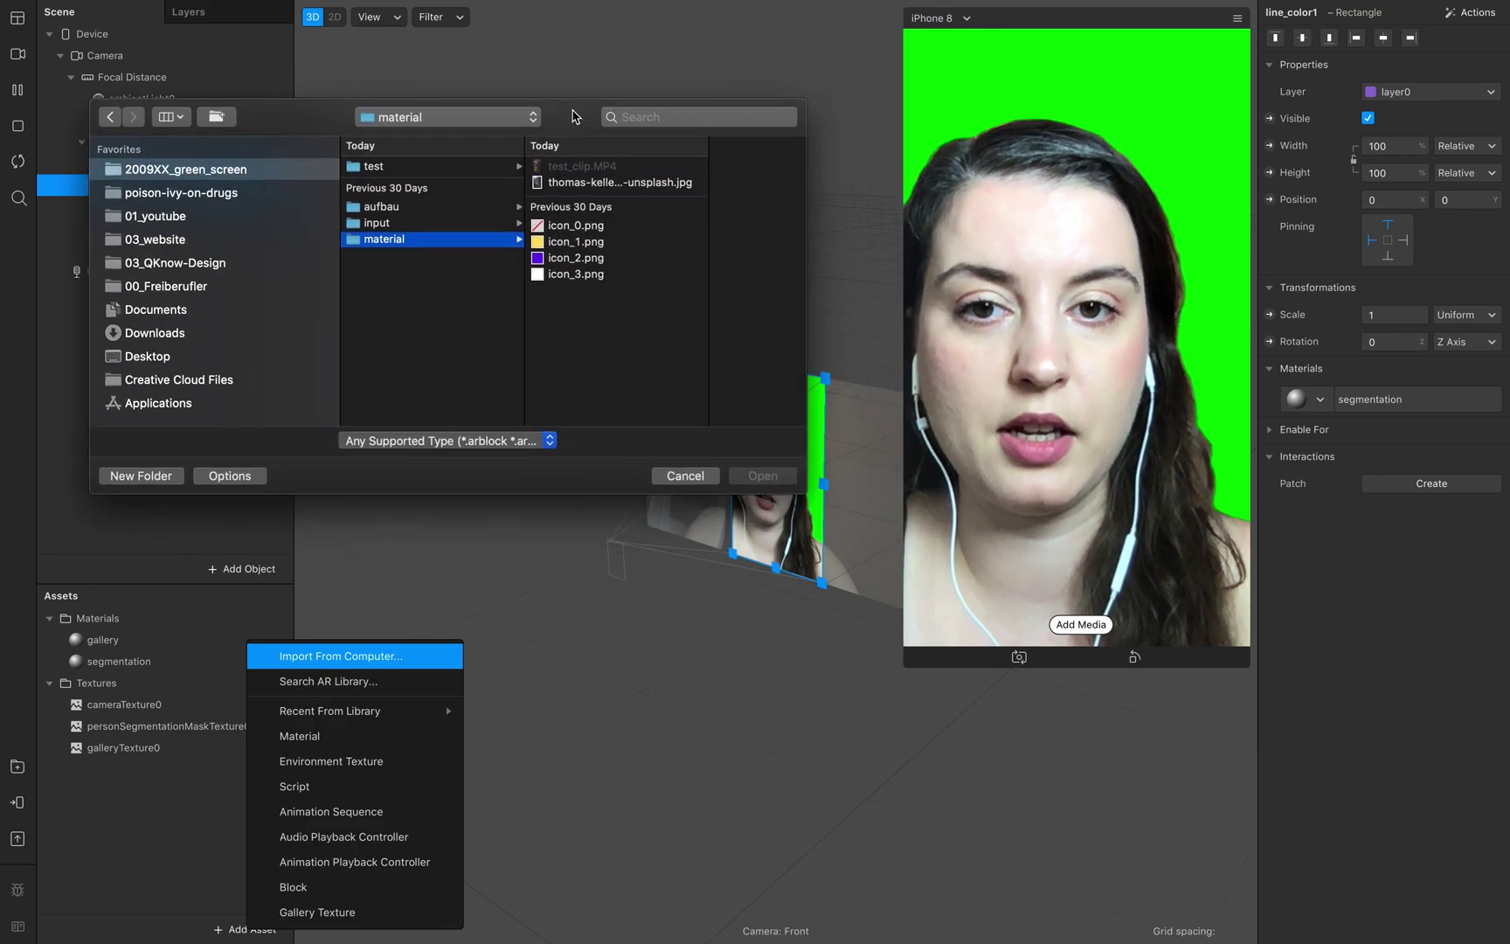
- Examine the previews of the icon PNG files in the material folder
left_click(587, 225)
key("Down")
key("Up")
key("Down")
key("Down")
key("Down")
key("Up")
key("Up")
key("Up")
key("Up")
key("Down")
key("Down")
key("Up")
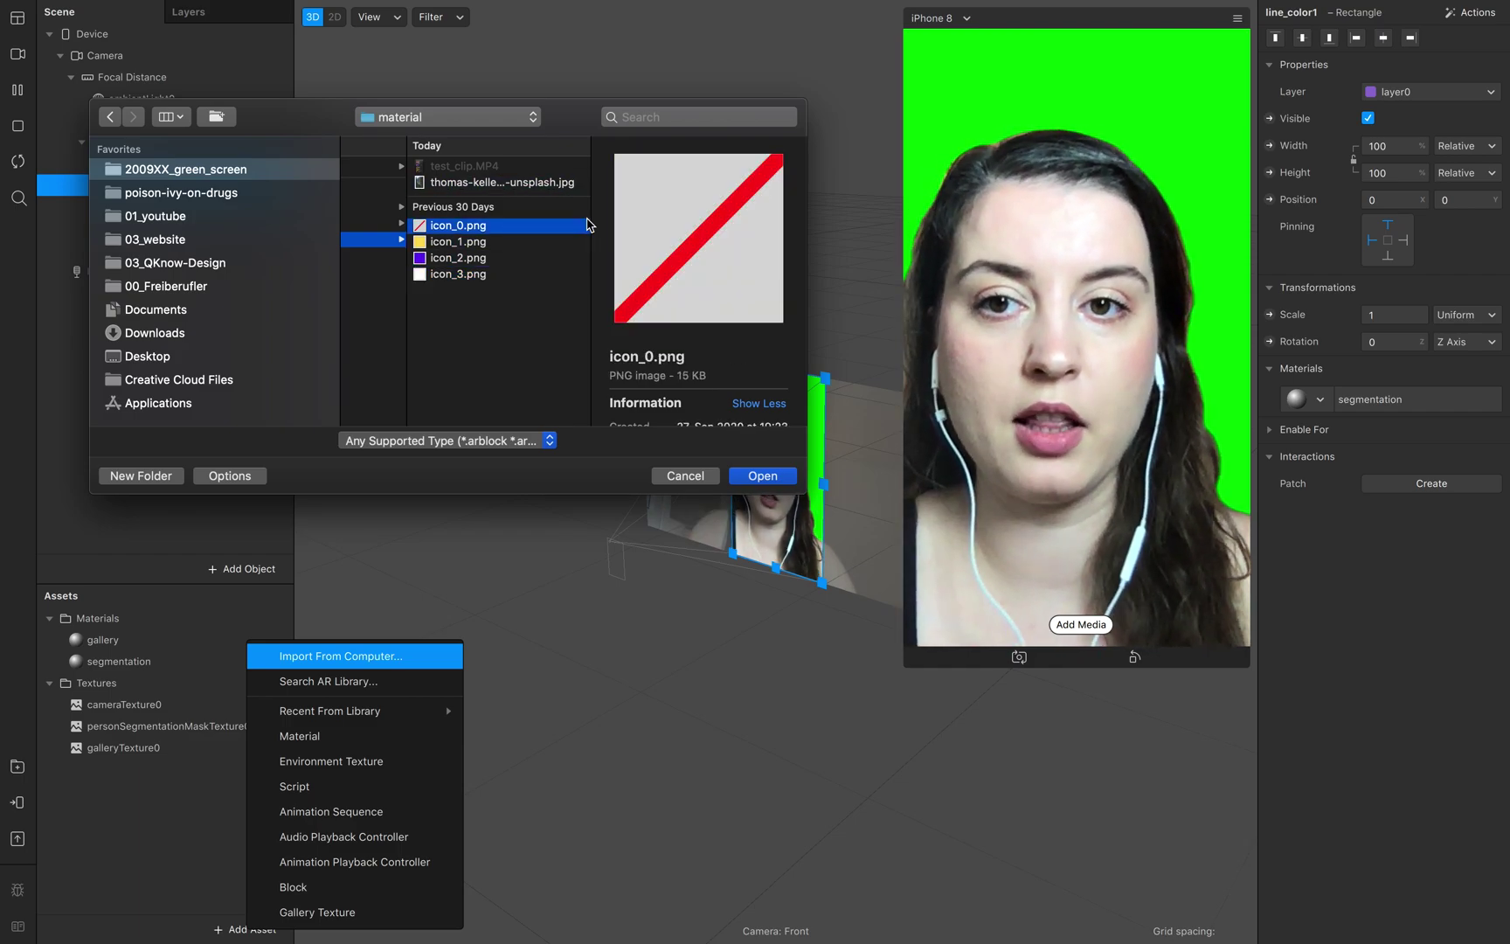
- Import icon_0.png, icon_1.png, icon_2.png and icon_3.png together as textures
key("shift+Down")
key("shift+Down")
key("shift+Down")
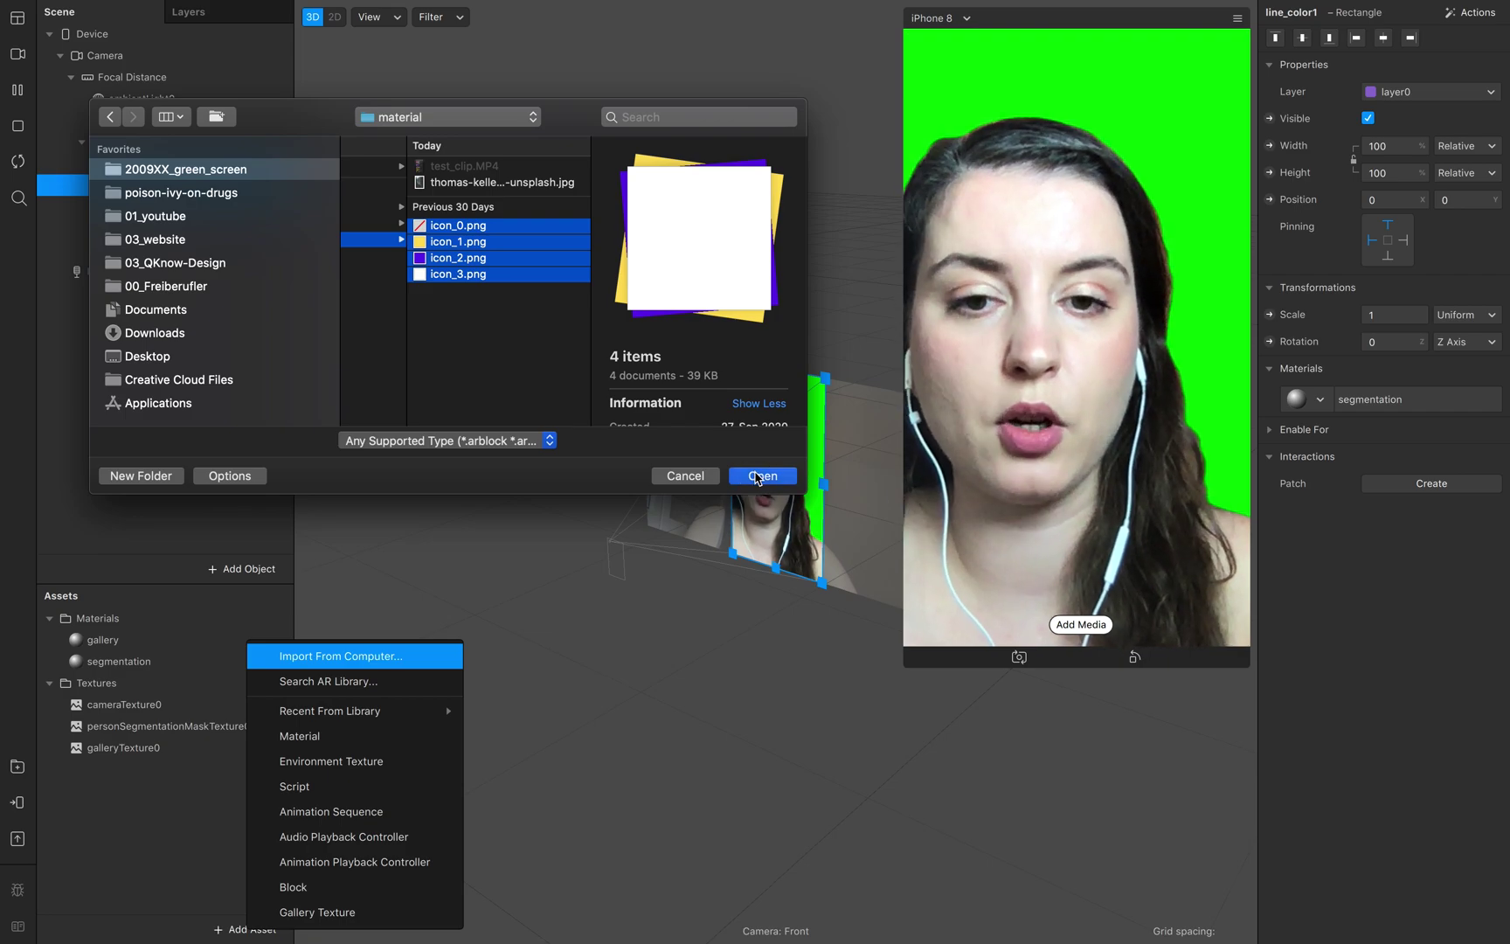
left_click(755, 473)
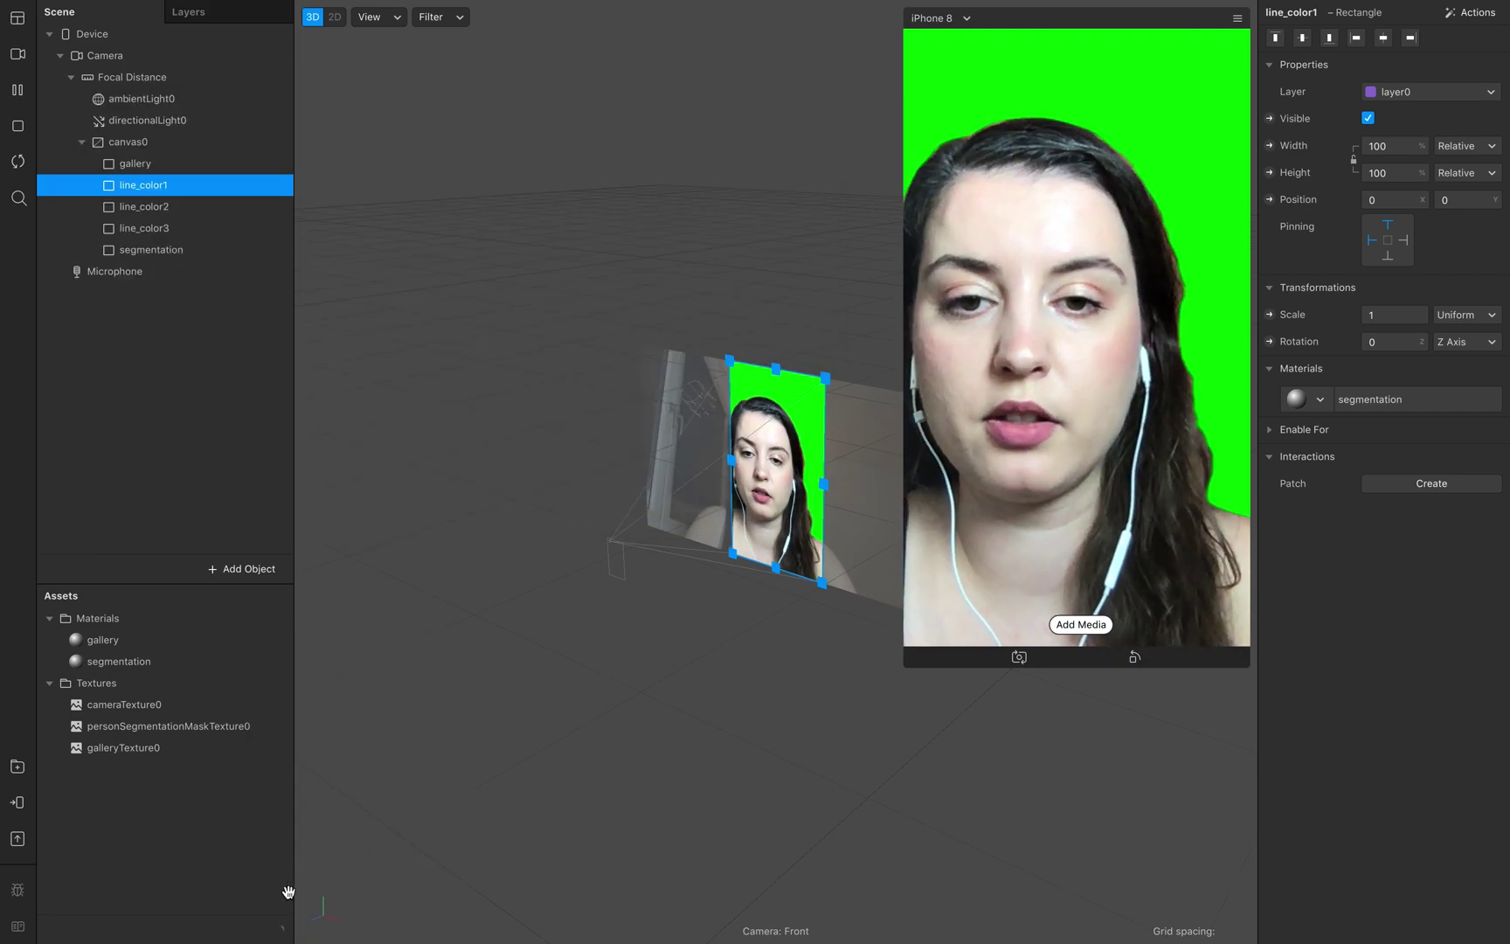
left_click(206, 879)
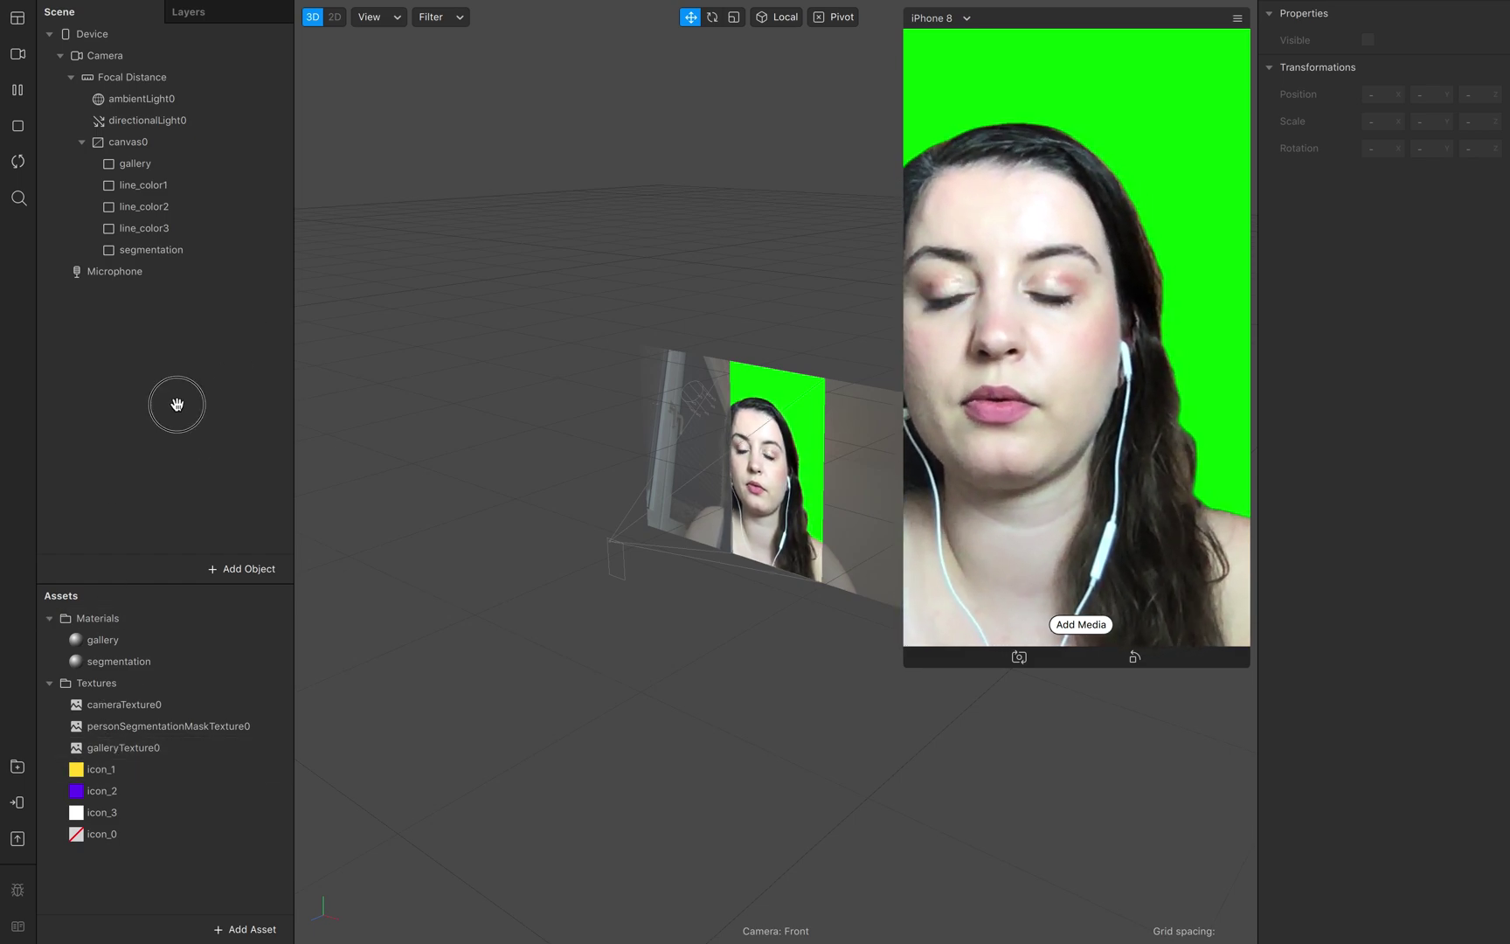
- Create a new material for the line_color1 rectangle and rename it color1
left_click(162, 185)
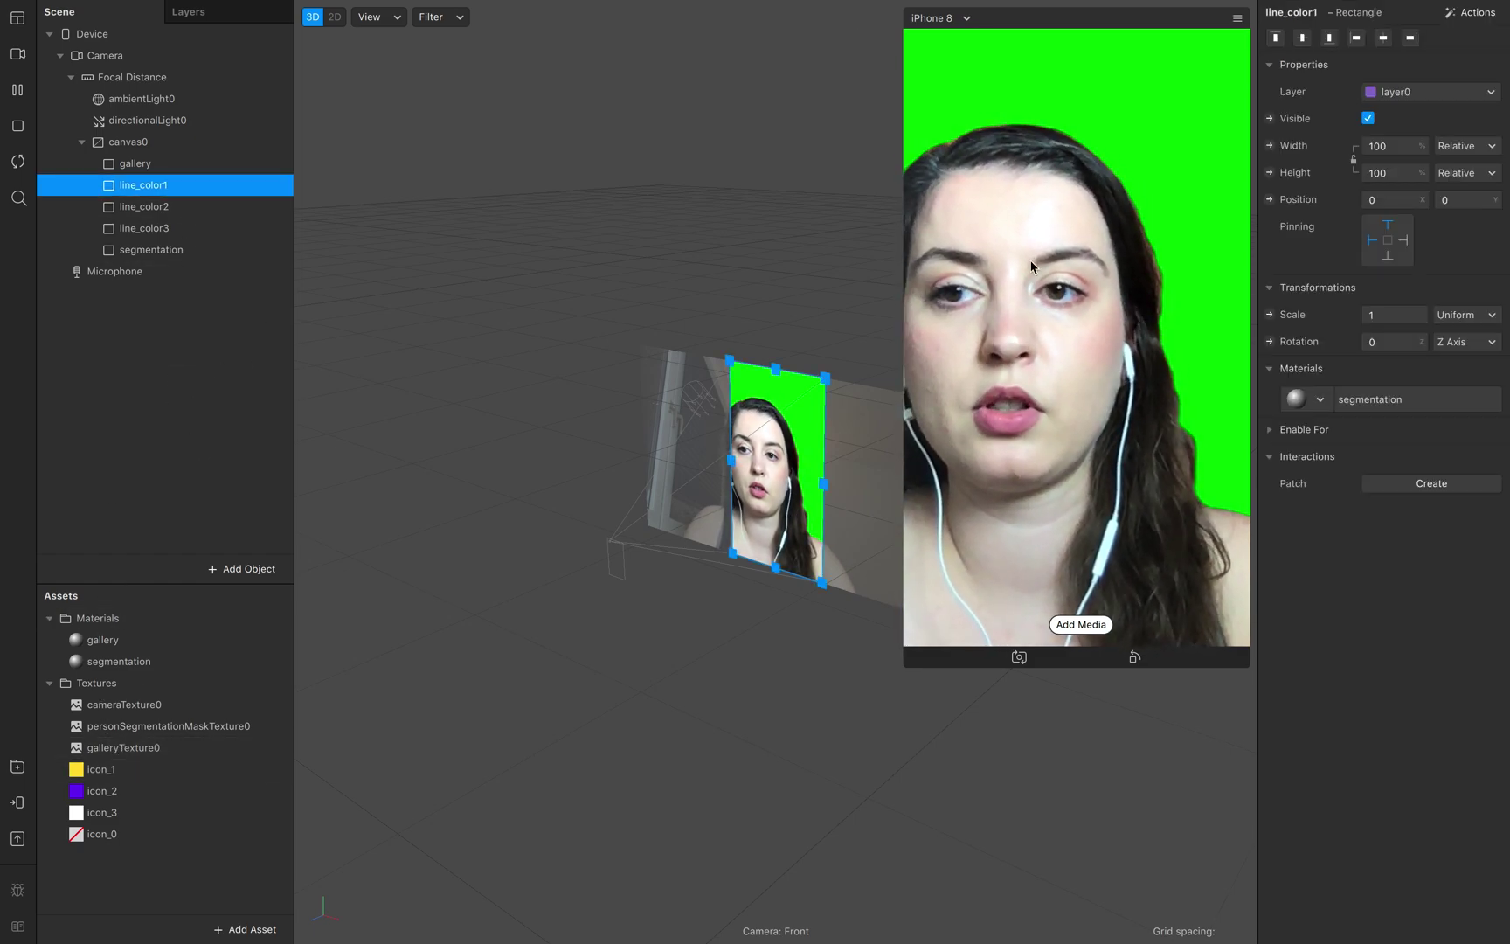
left_click(1319, 399)
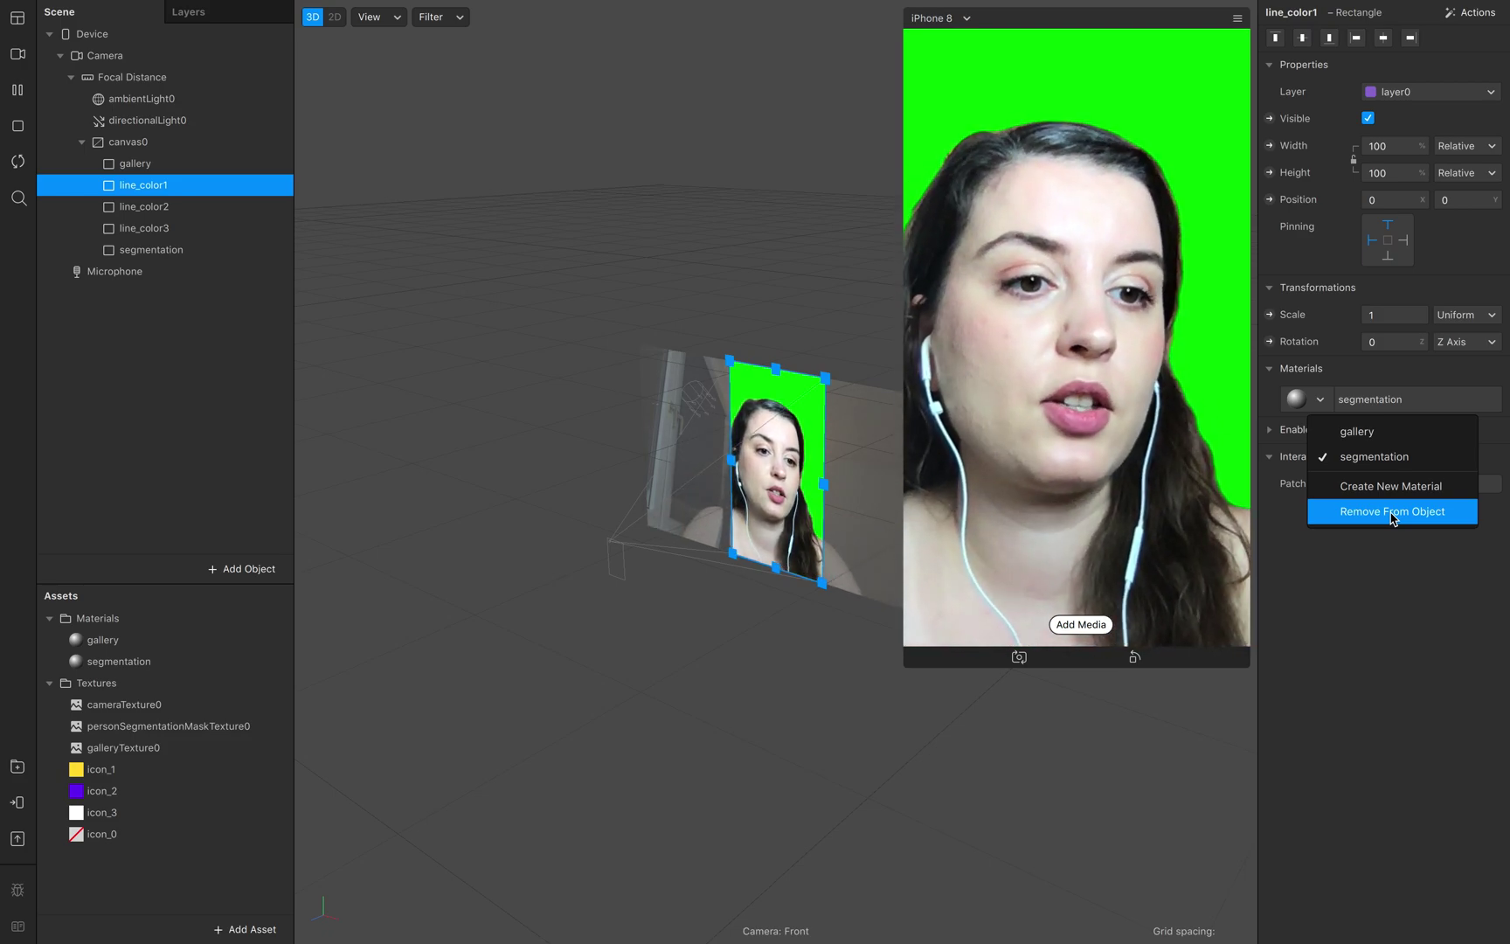
left_click(1390, 486)
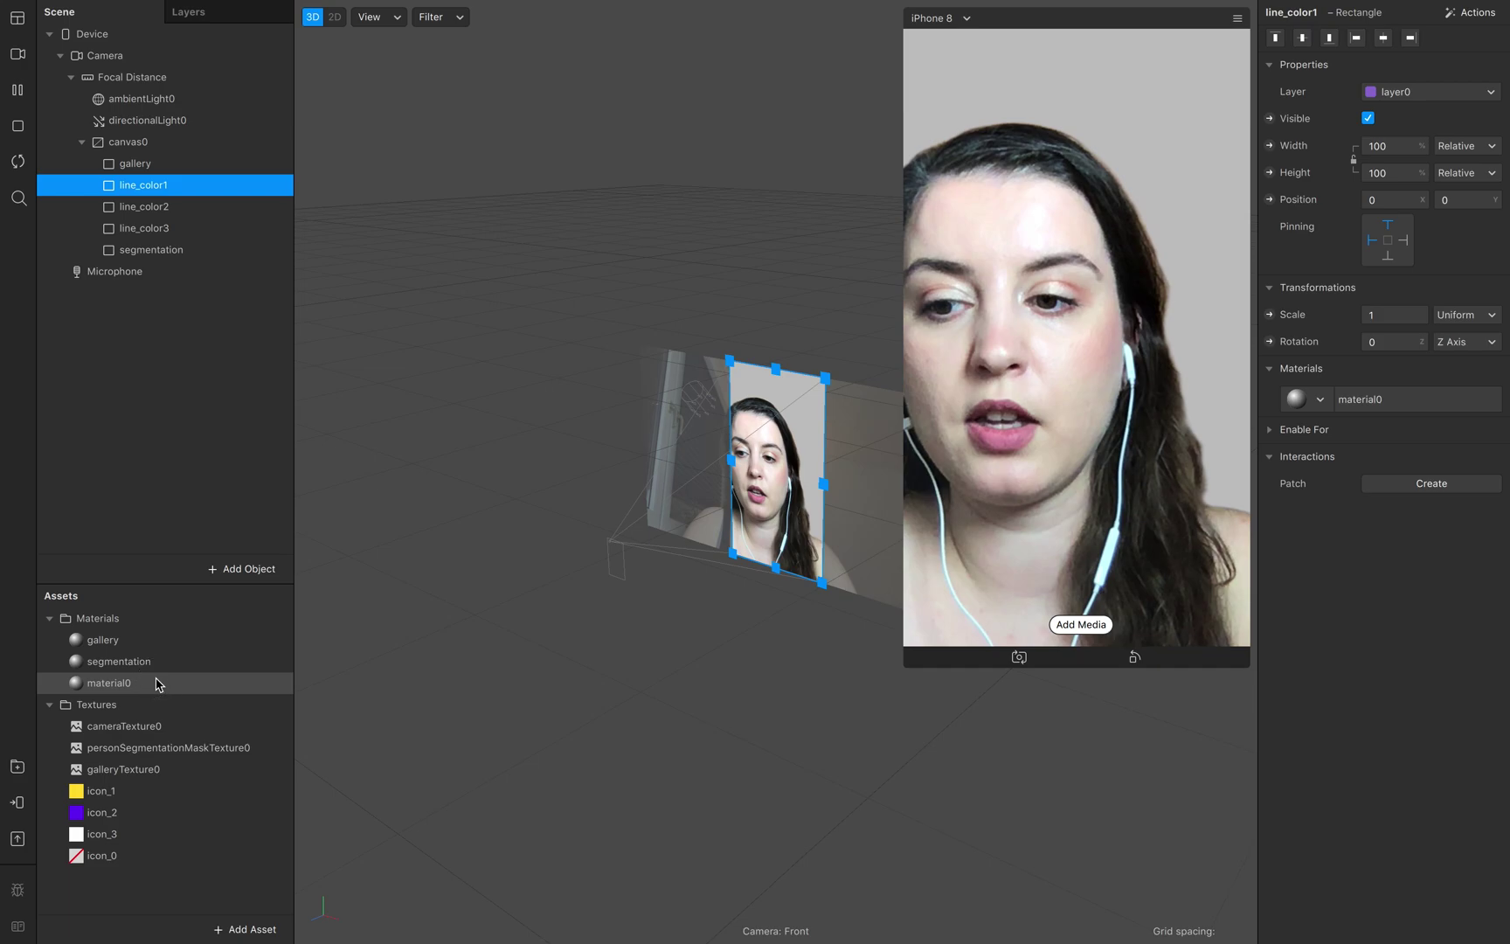
double_click(158, 684)
type("color1")
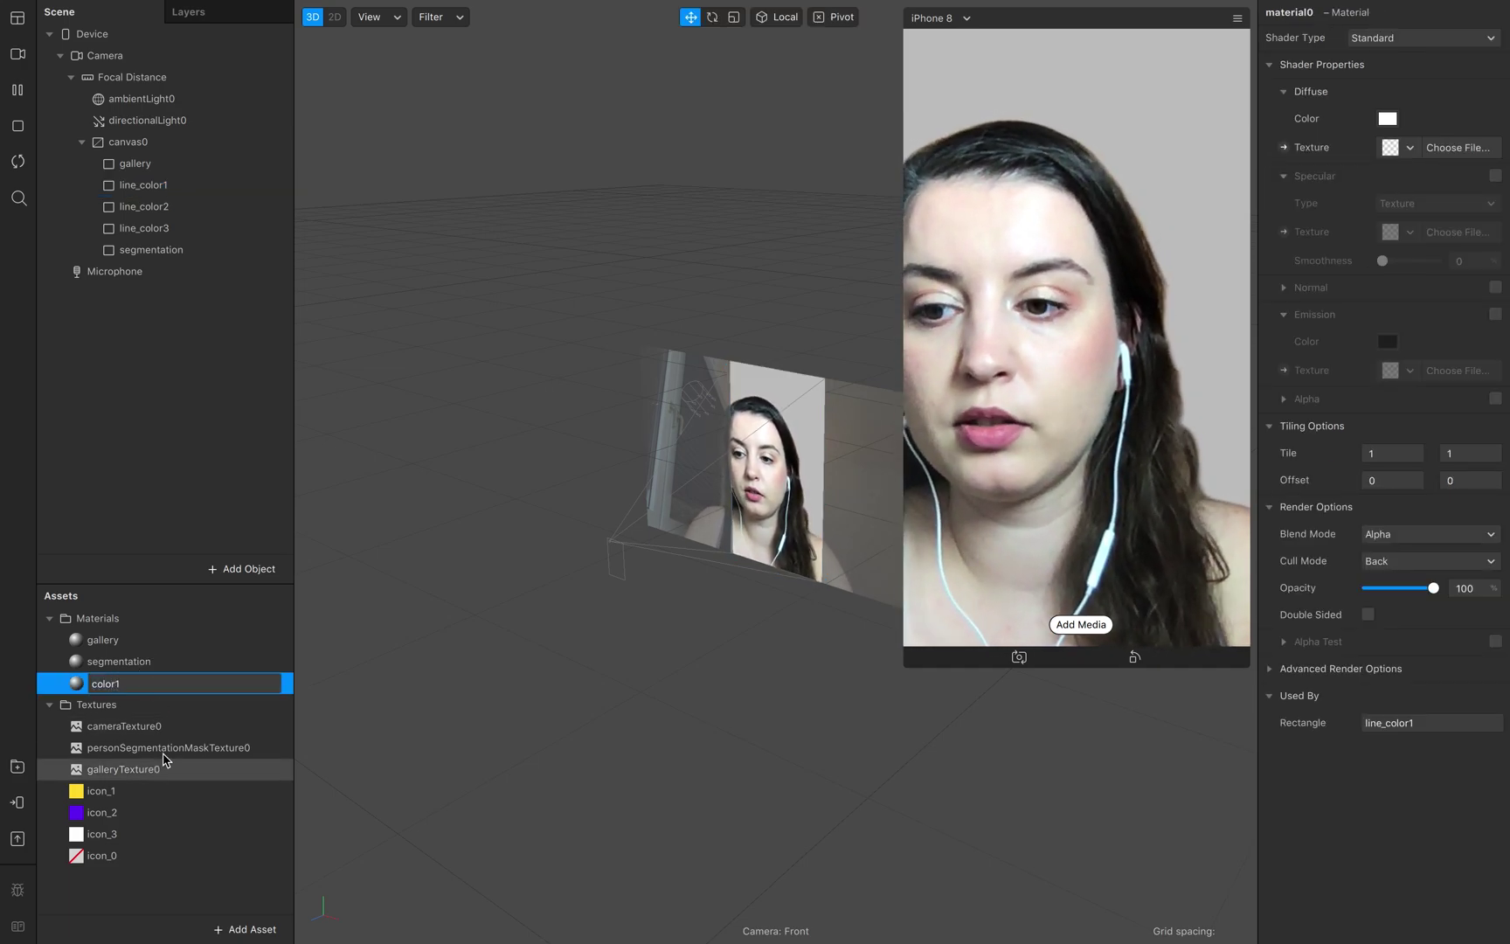
left_click(173, 725)
- Create a new material for the line_color2 rectangle and rename it color2
left_click(183, 205)
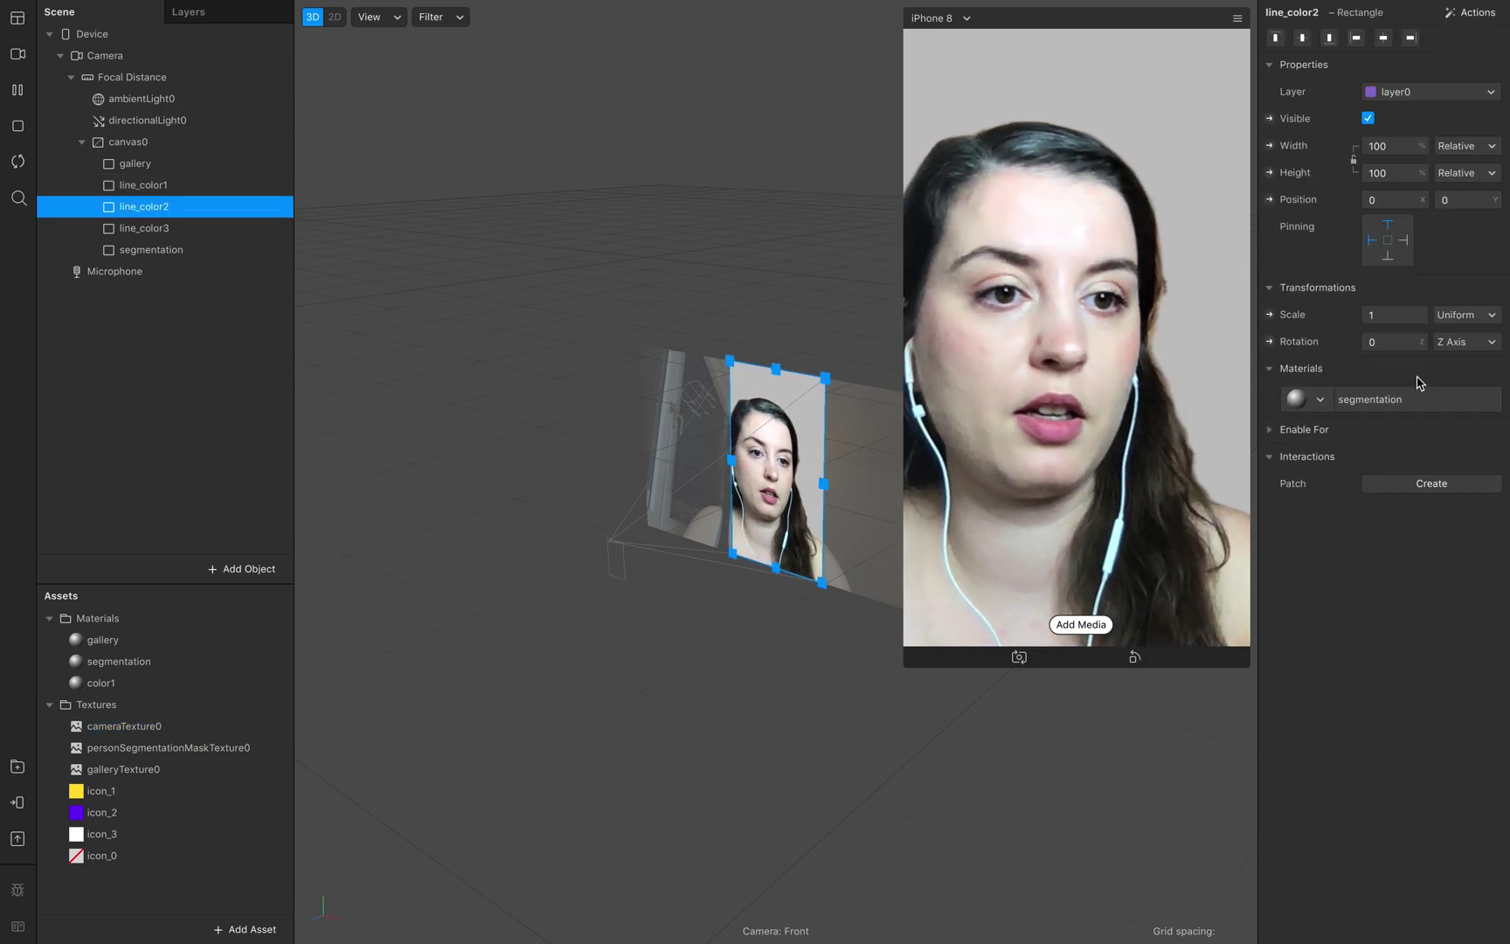
left_click(1344, 404)
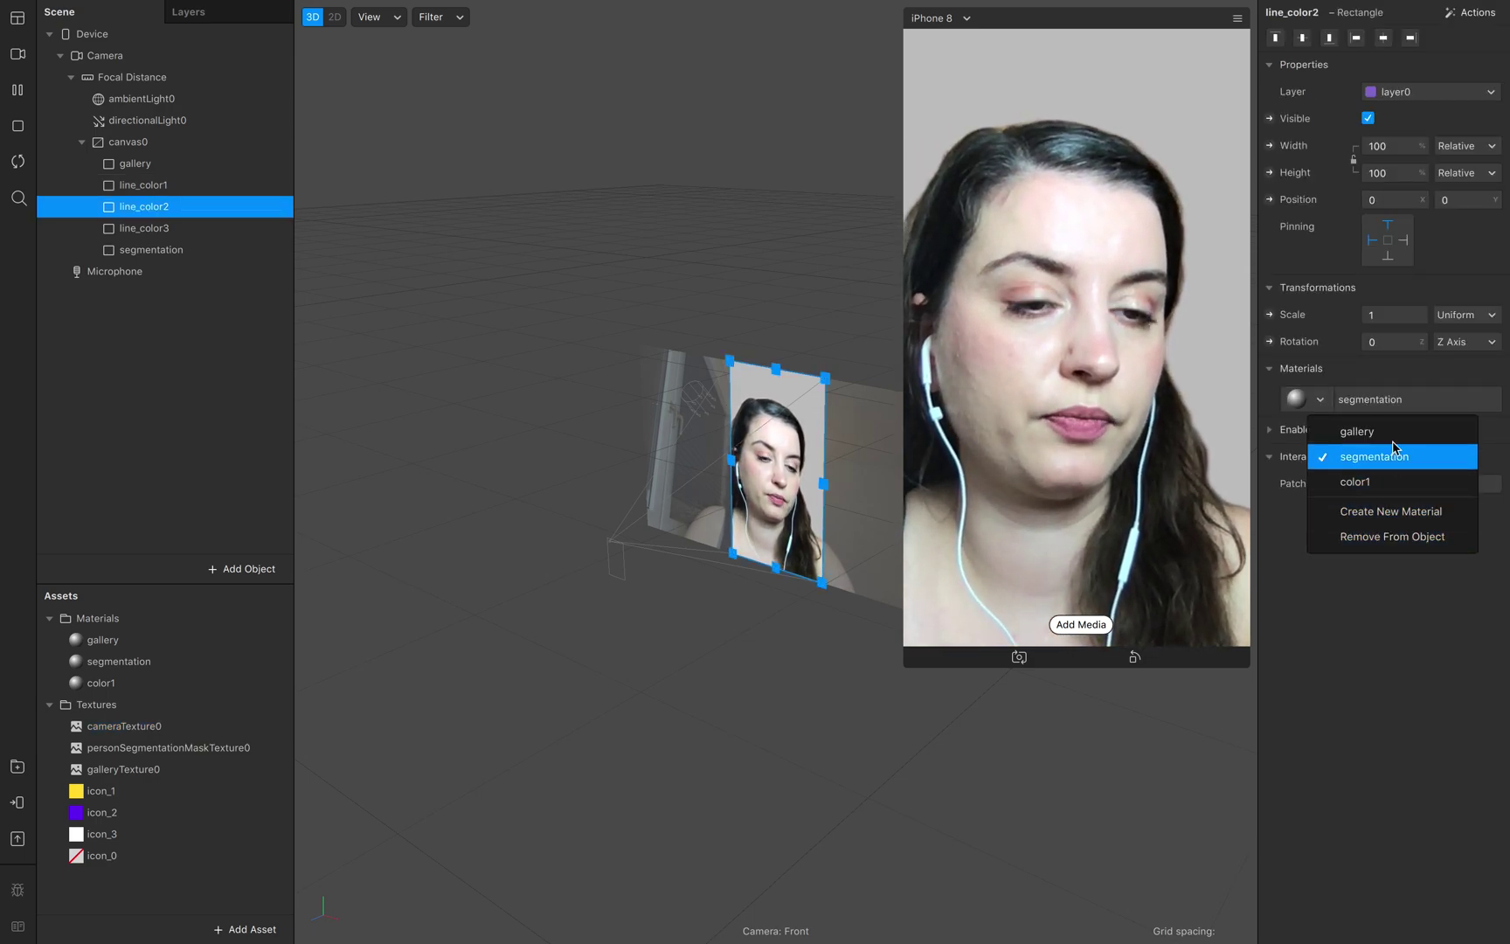
left_click(1388, 513)
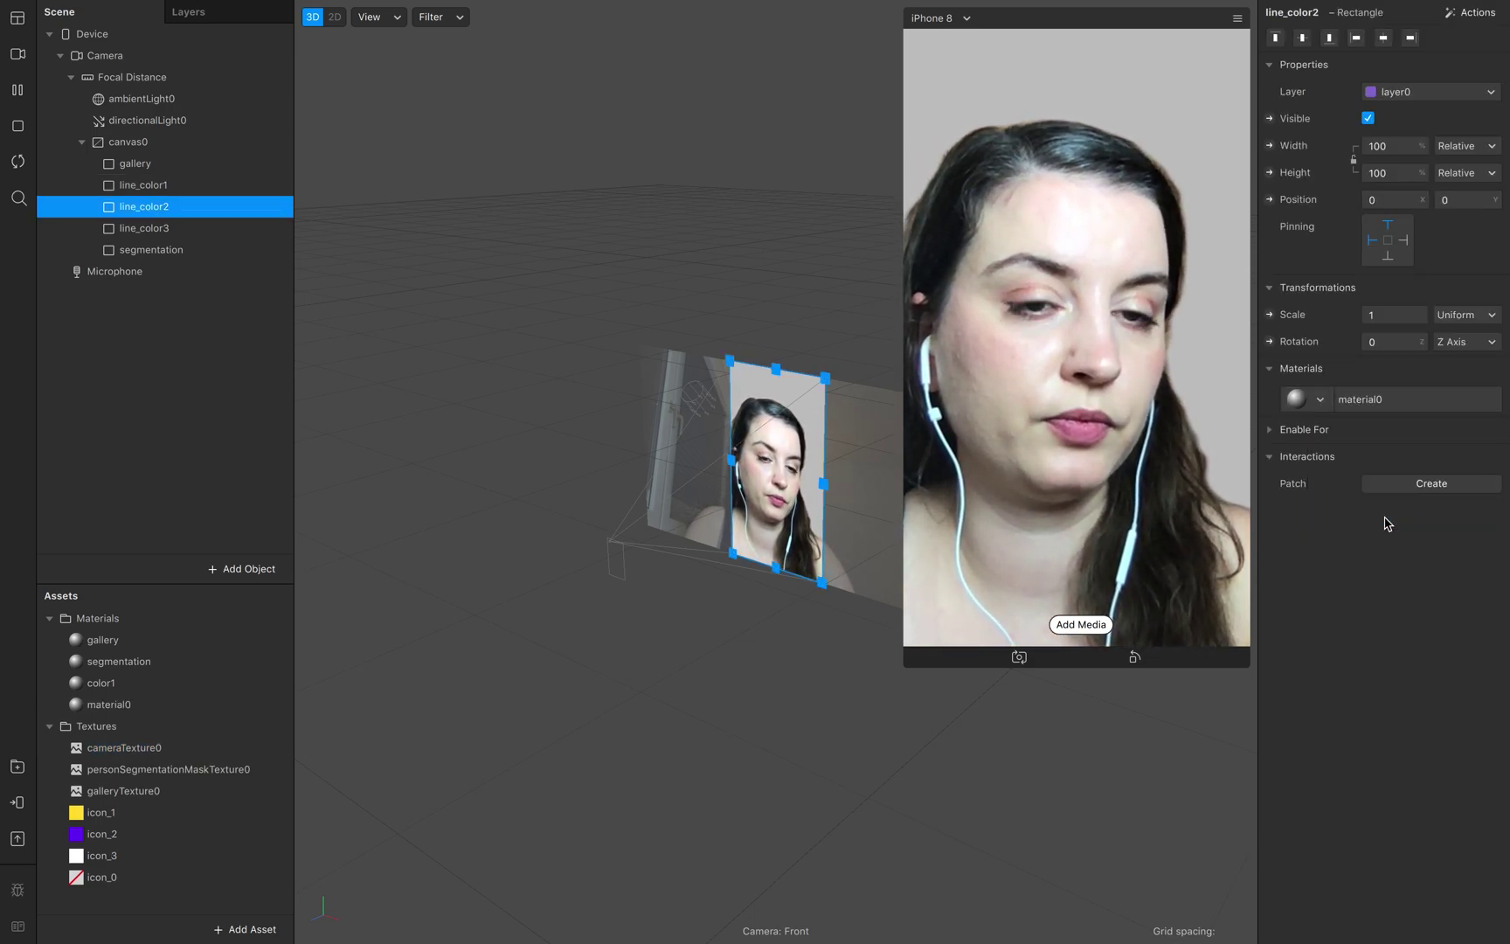
double_click(123, 710)
type("c")
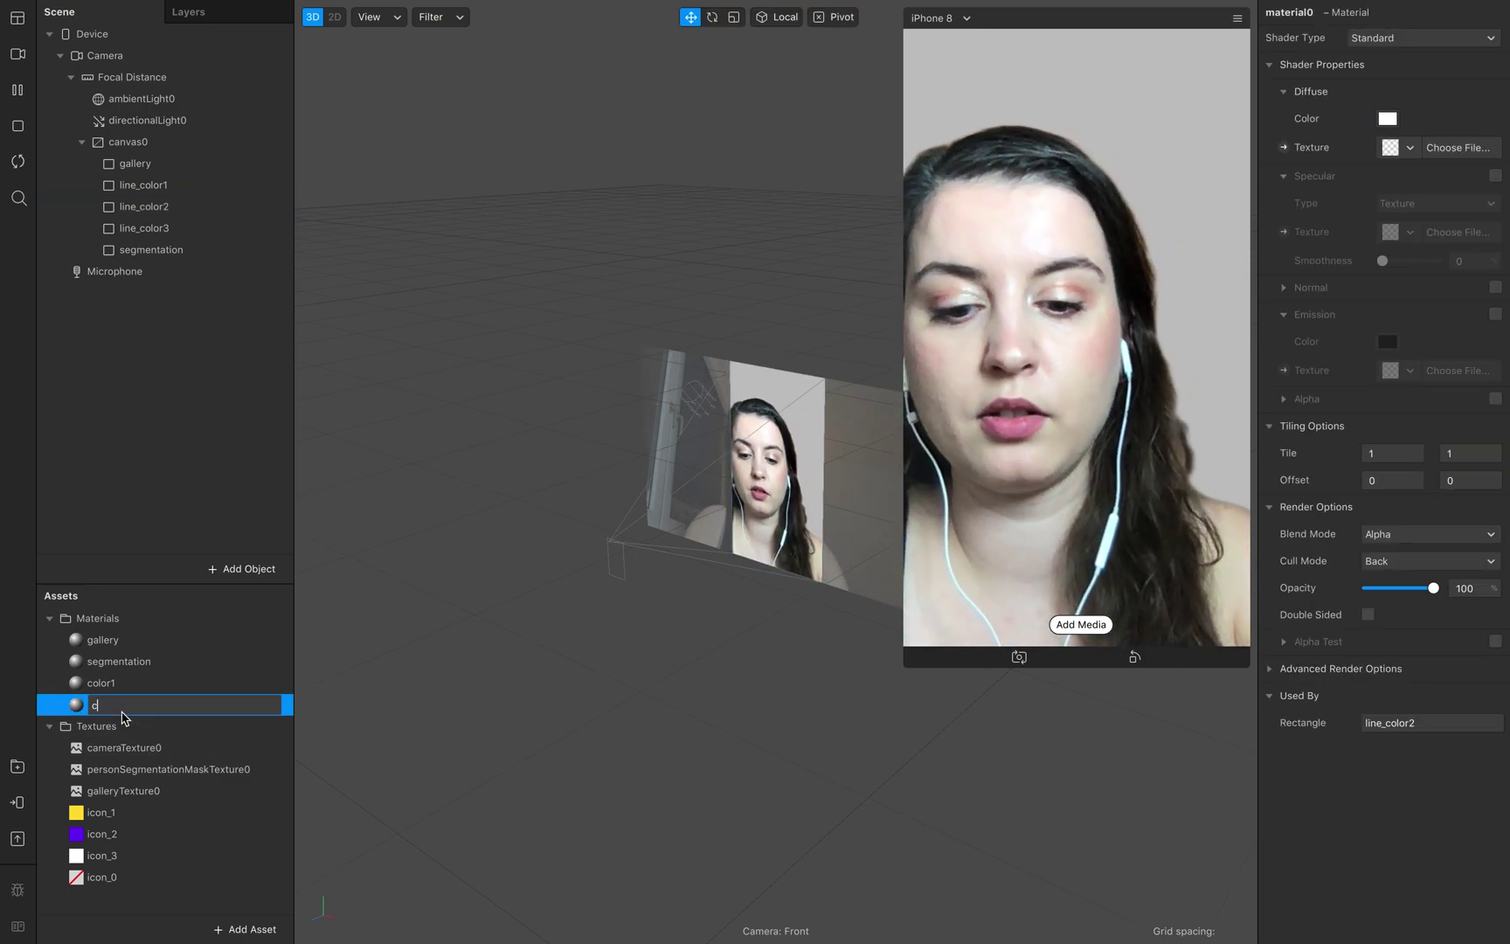
type("olor2")
key("Return")
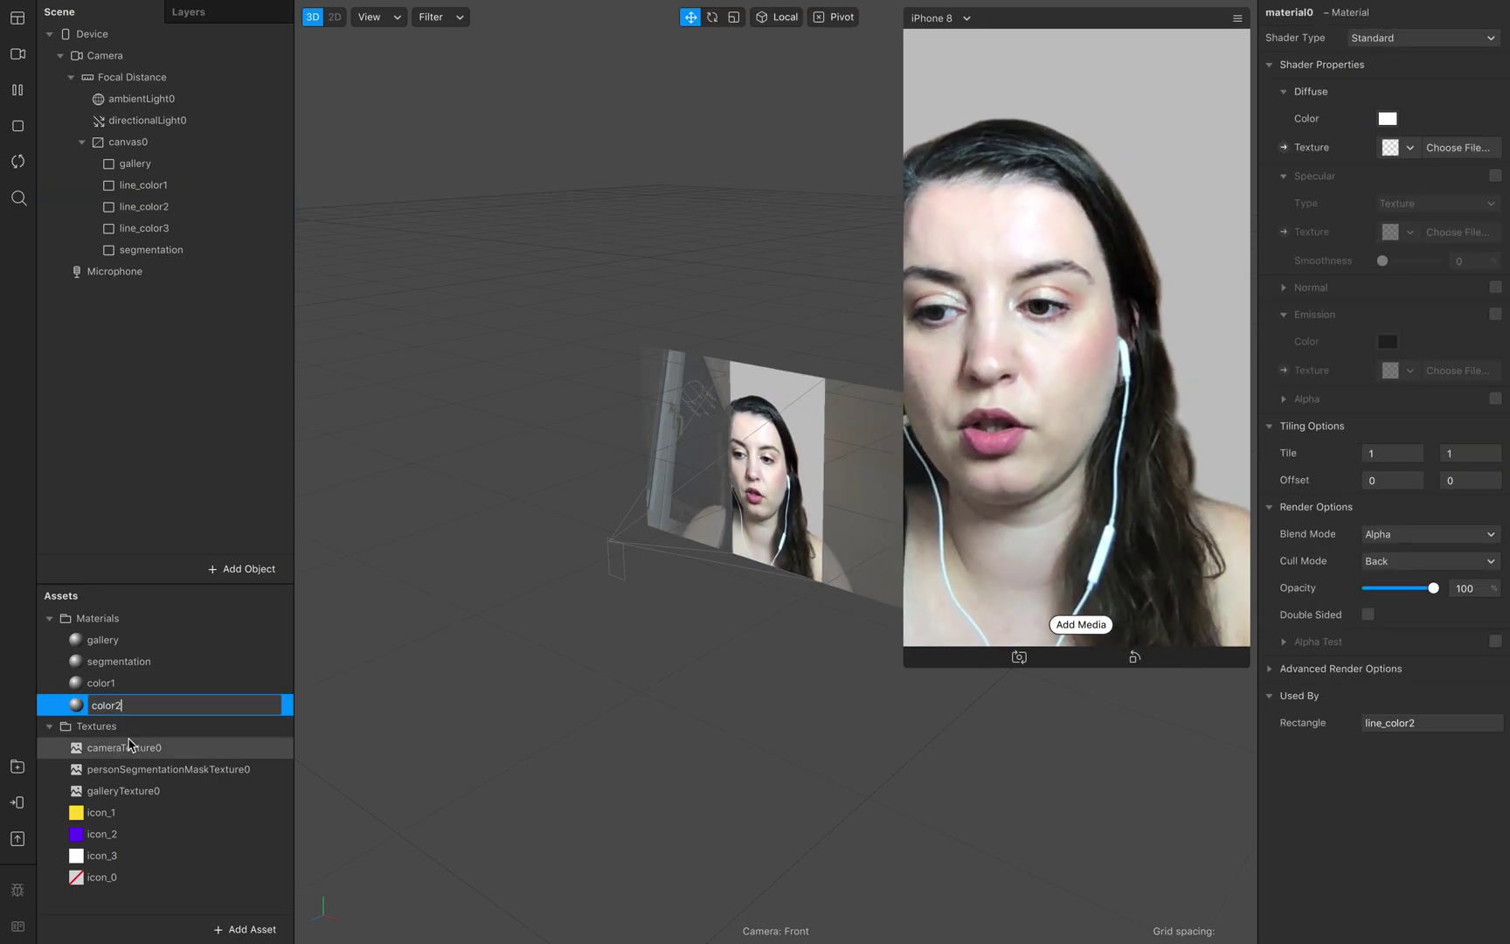
- Duplicate the color2 material and assign the copy to the line_color3 rectangle
left_click(129, 711)
key("super+d")
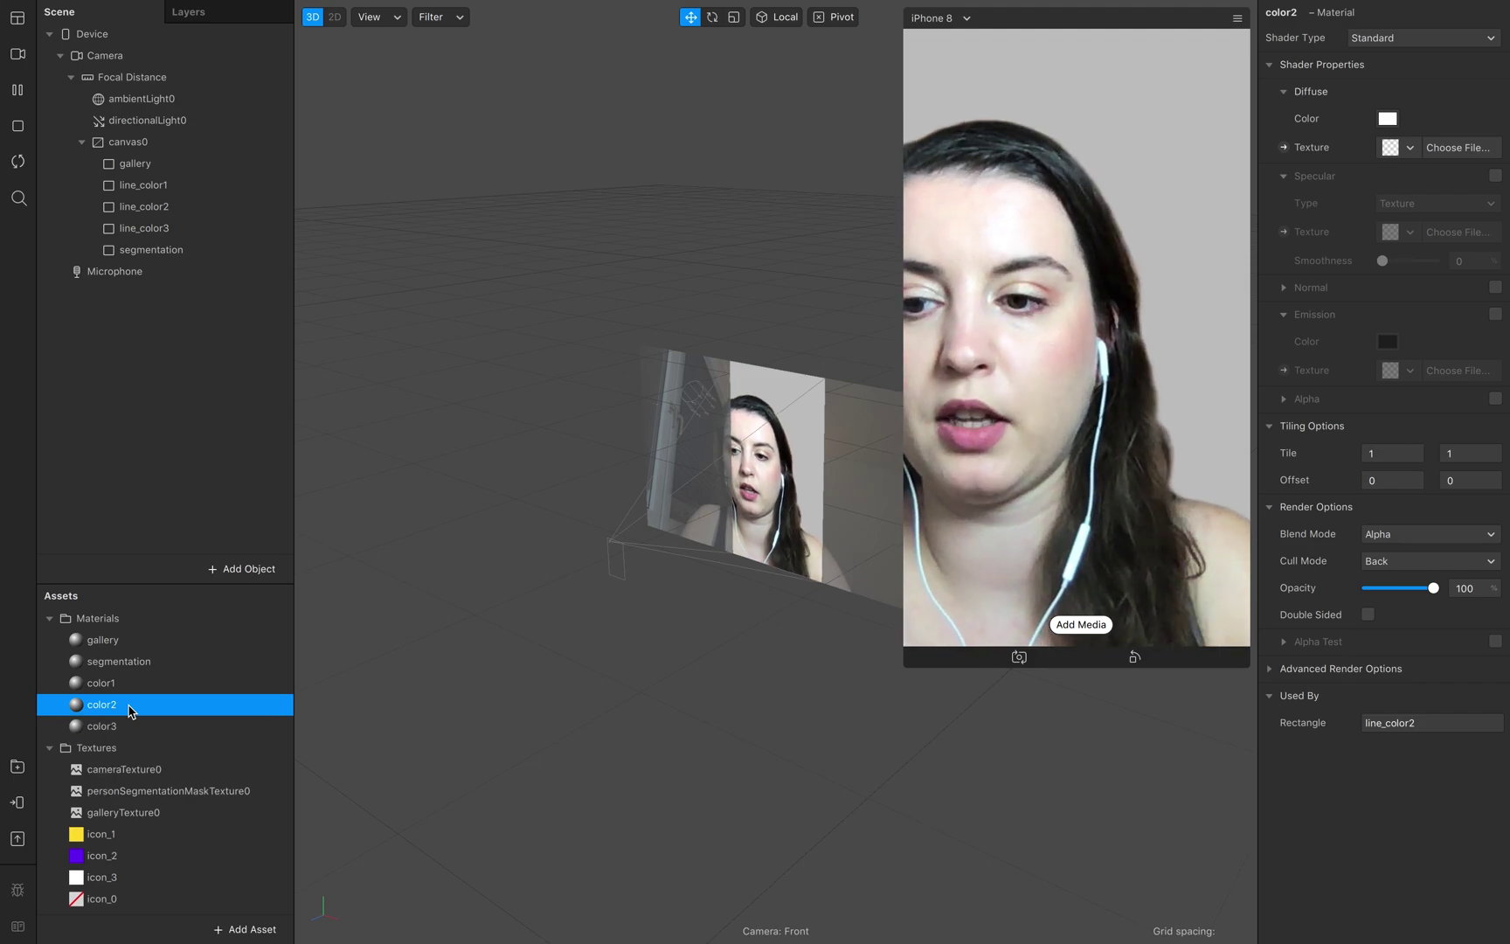
left_click(129, 726)
left_click(172, 231)
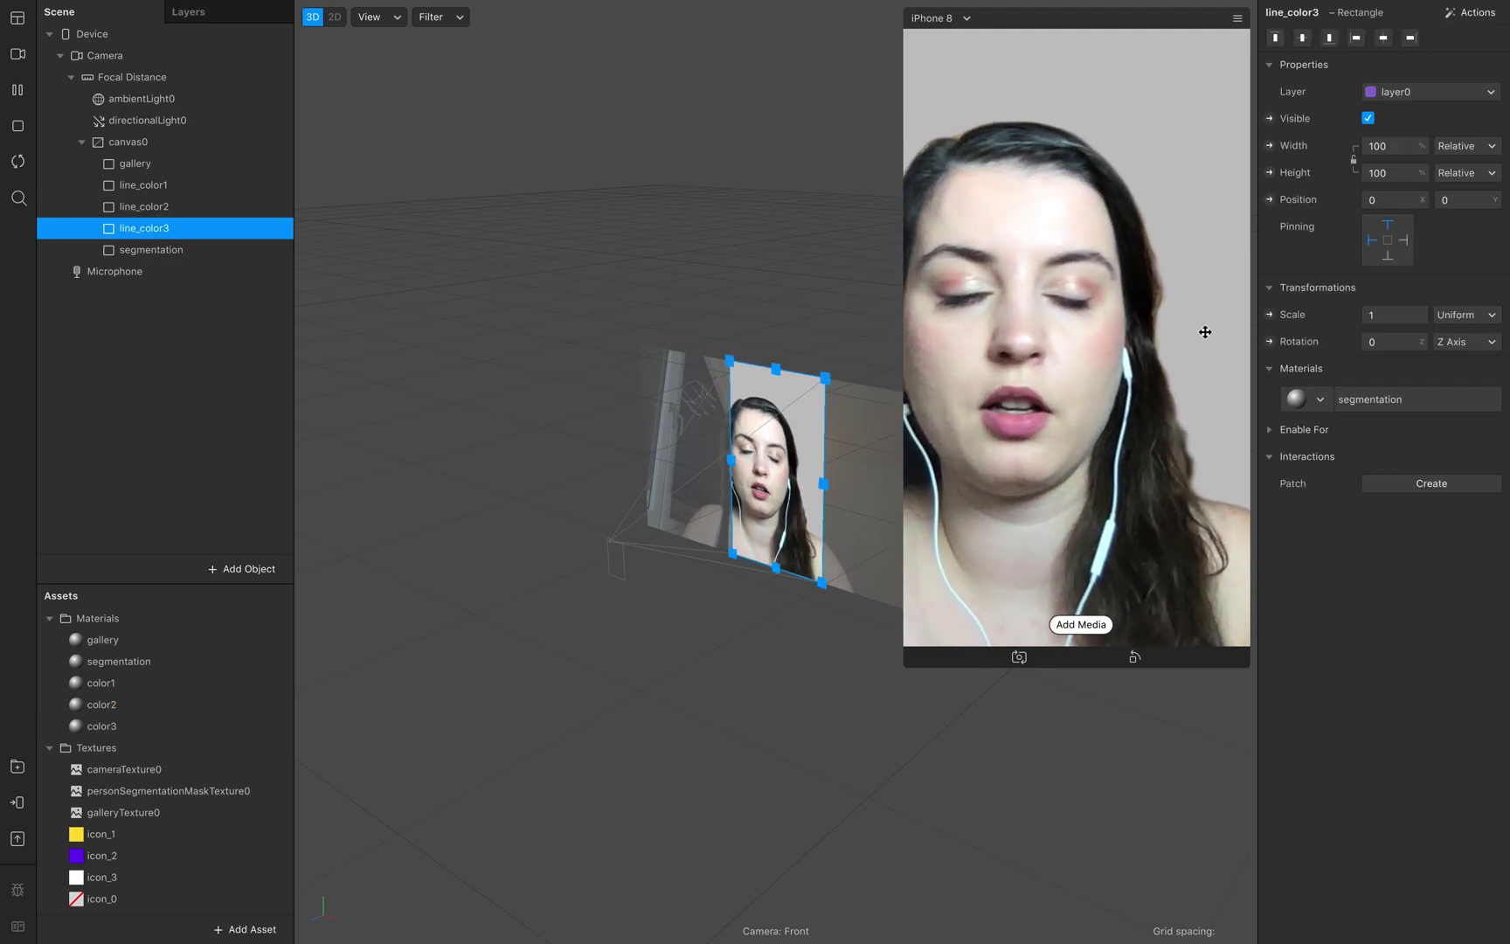
left_click(1308, 399)
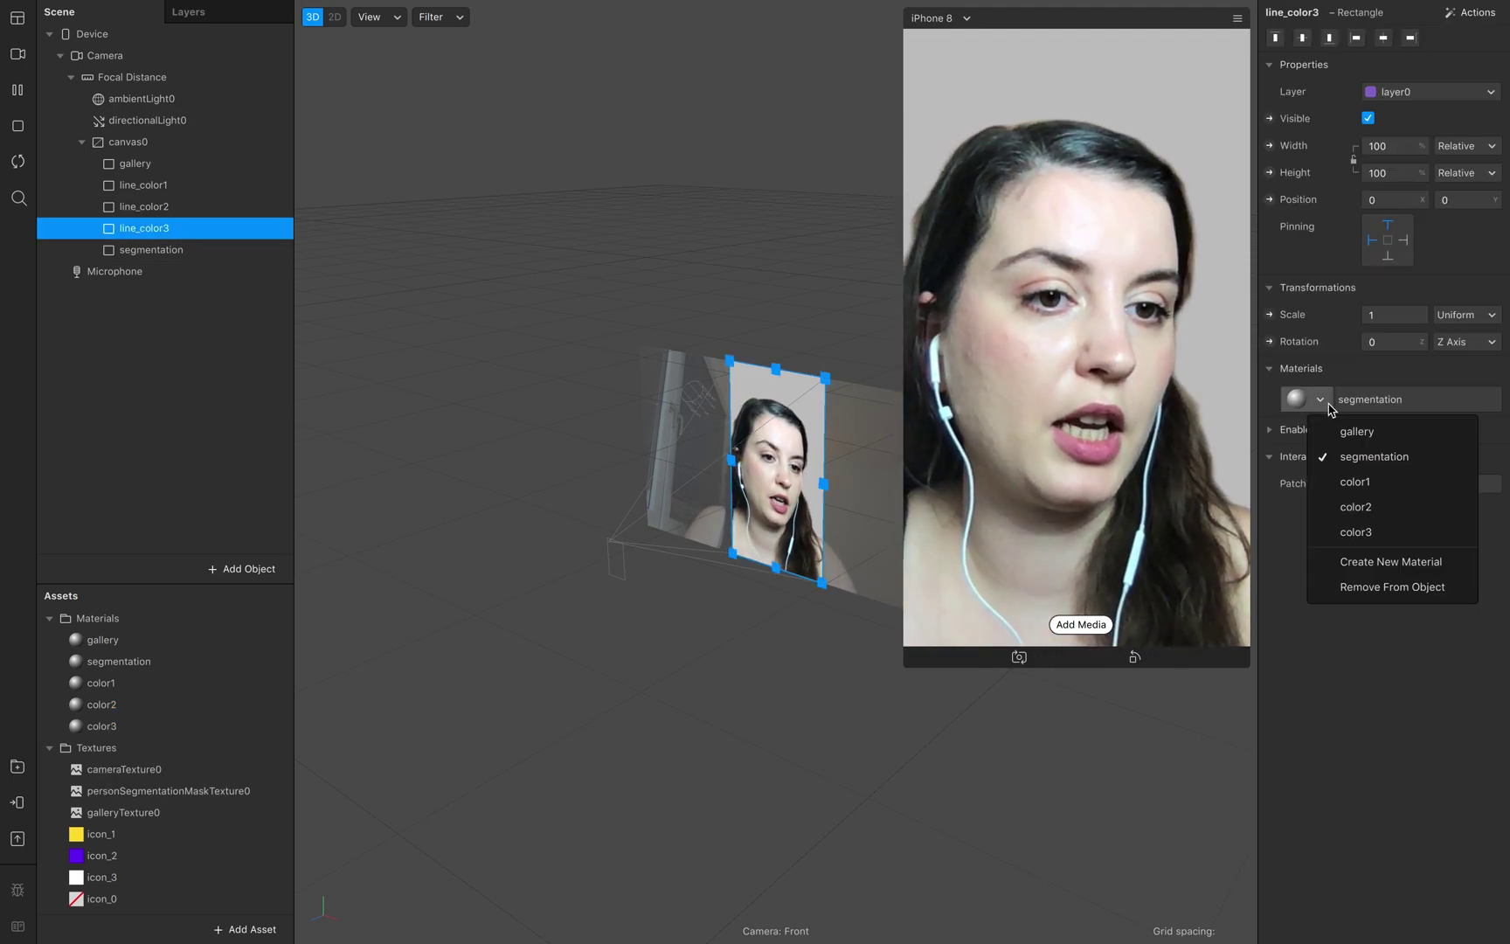
left_click(1391, 531)
- Set the shader type of the color1, color2 and color3 materials to Flat
double_click(147, 684)
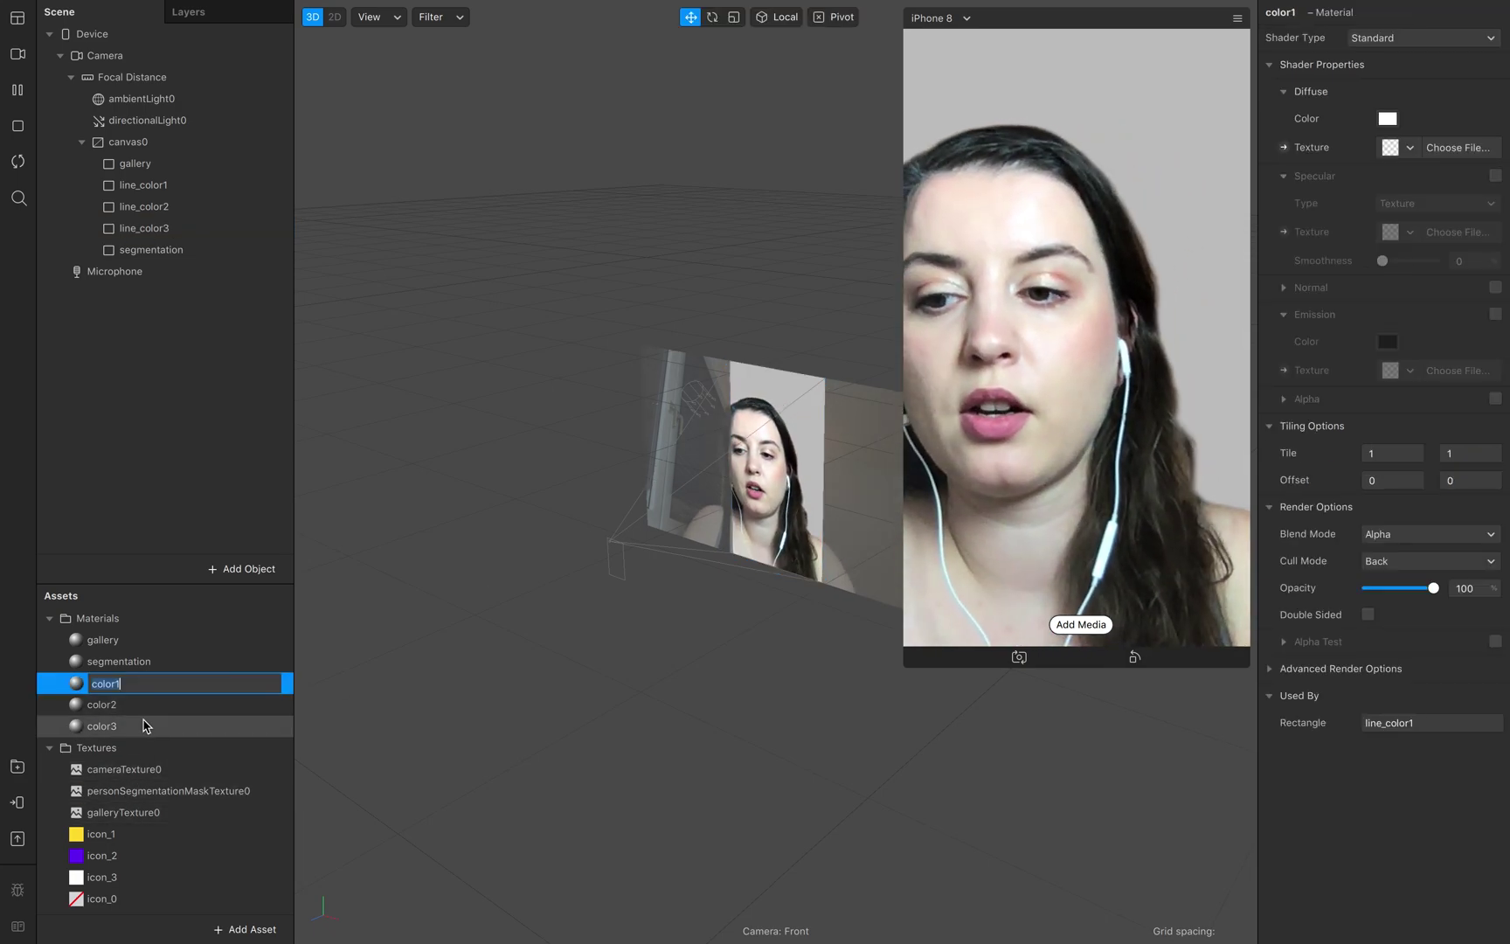
left_click(147, 727)
left_click(146, 683, "shift")
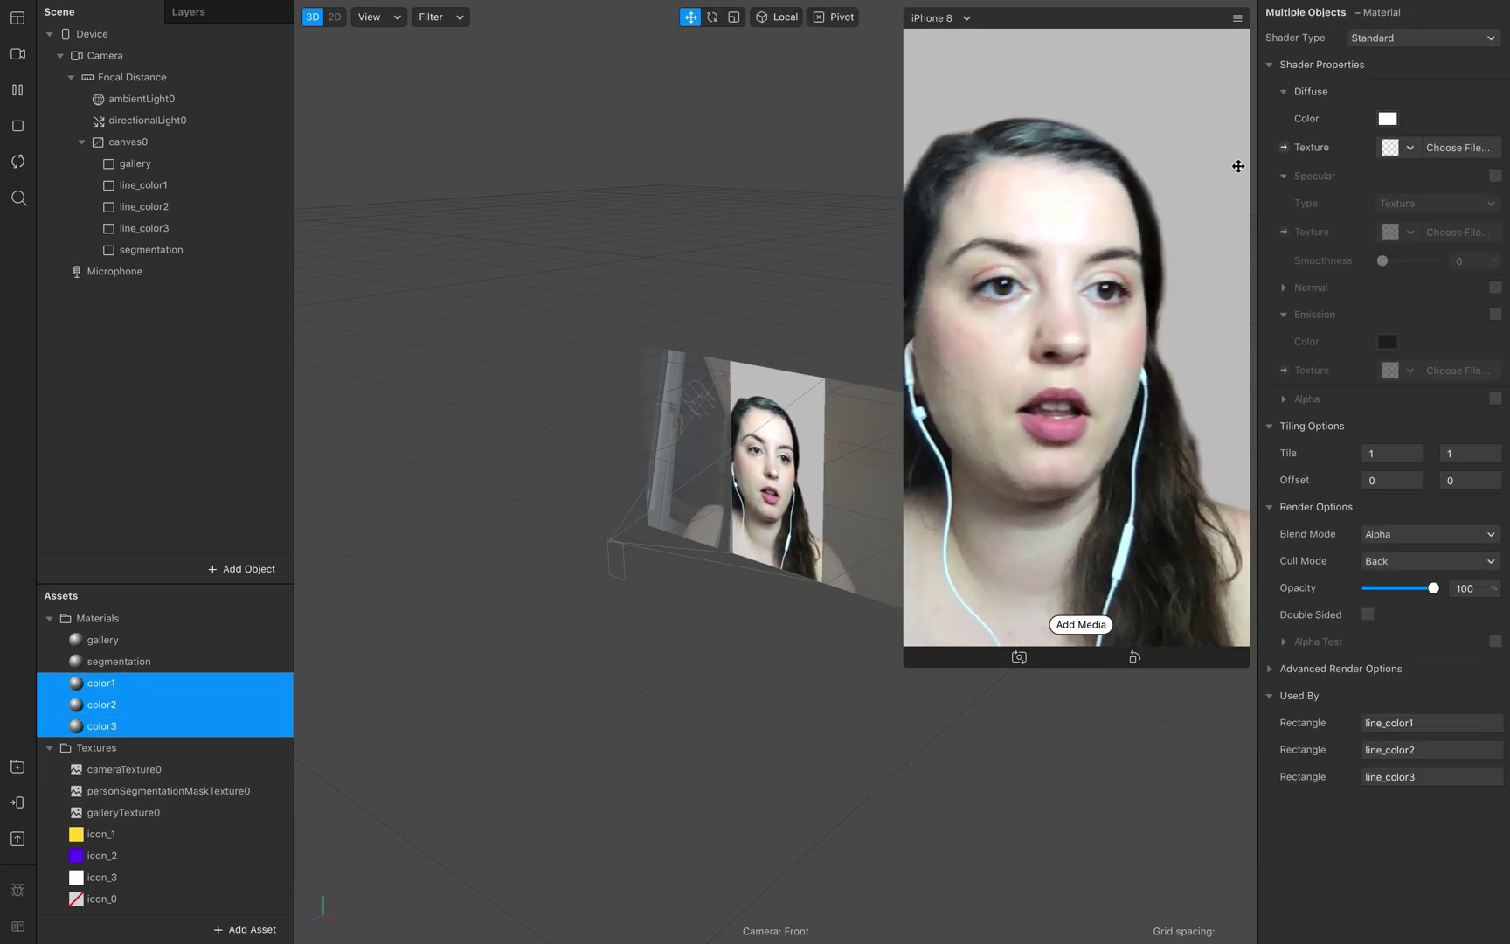
left_click(1398, 39)
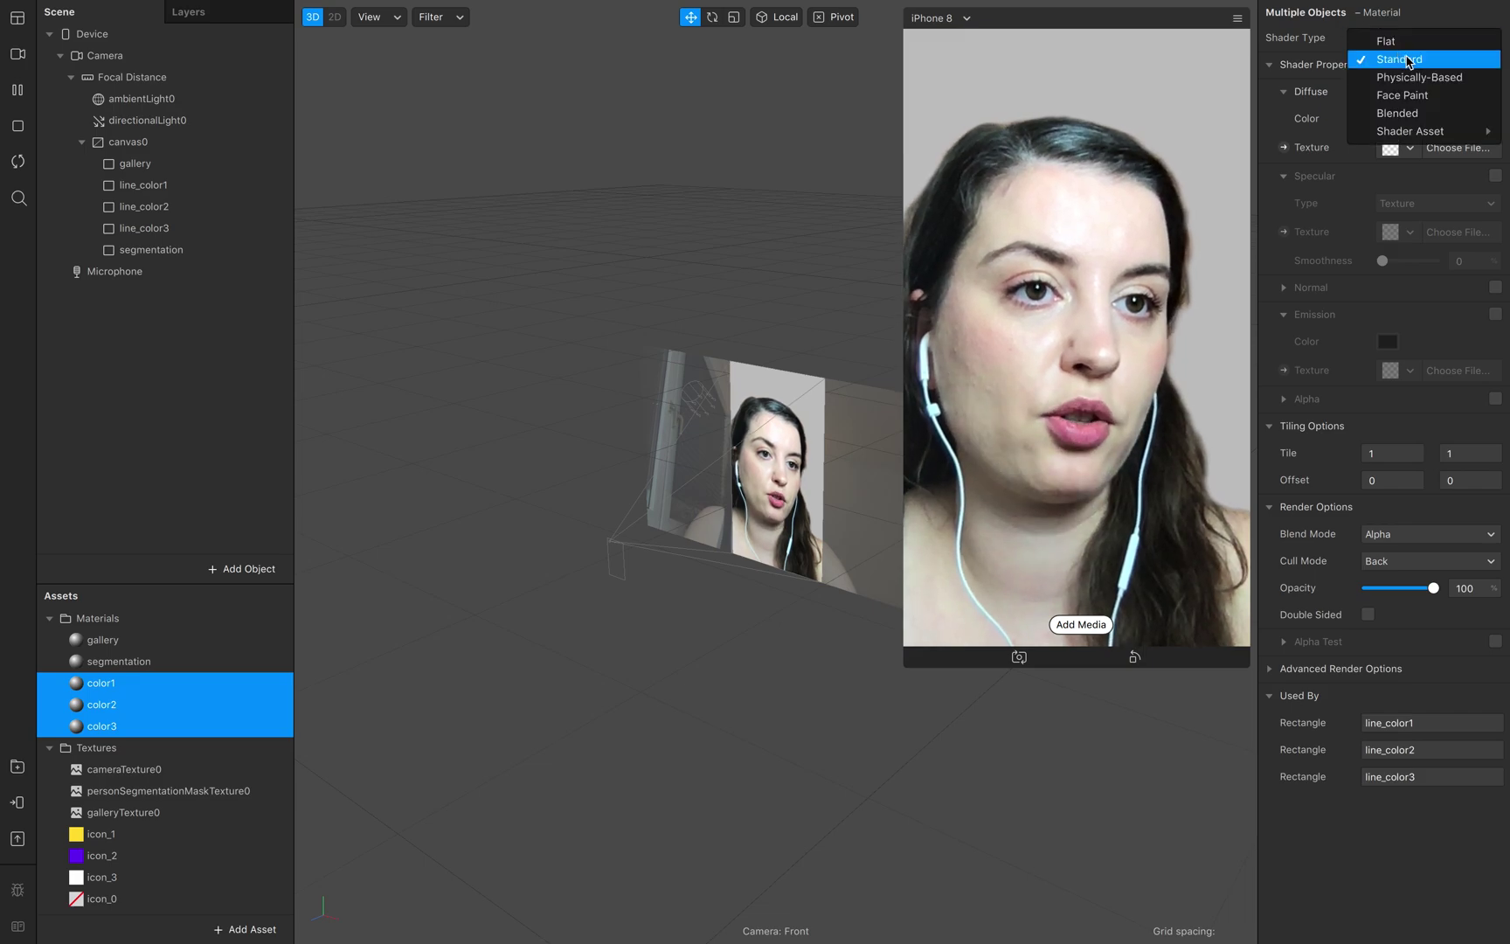
key("Return")
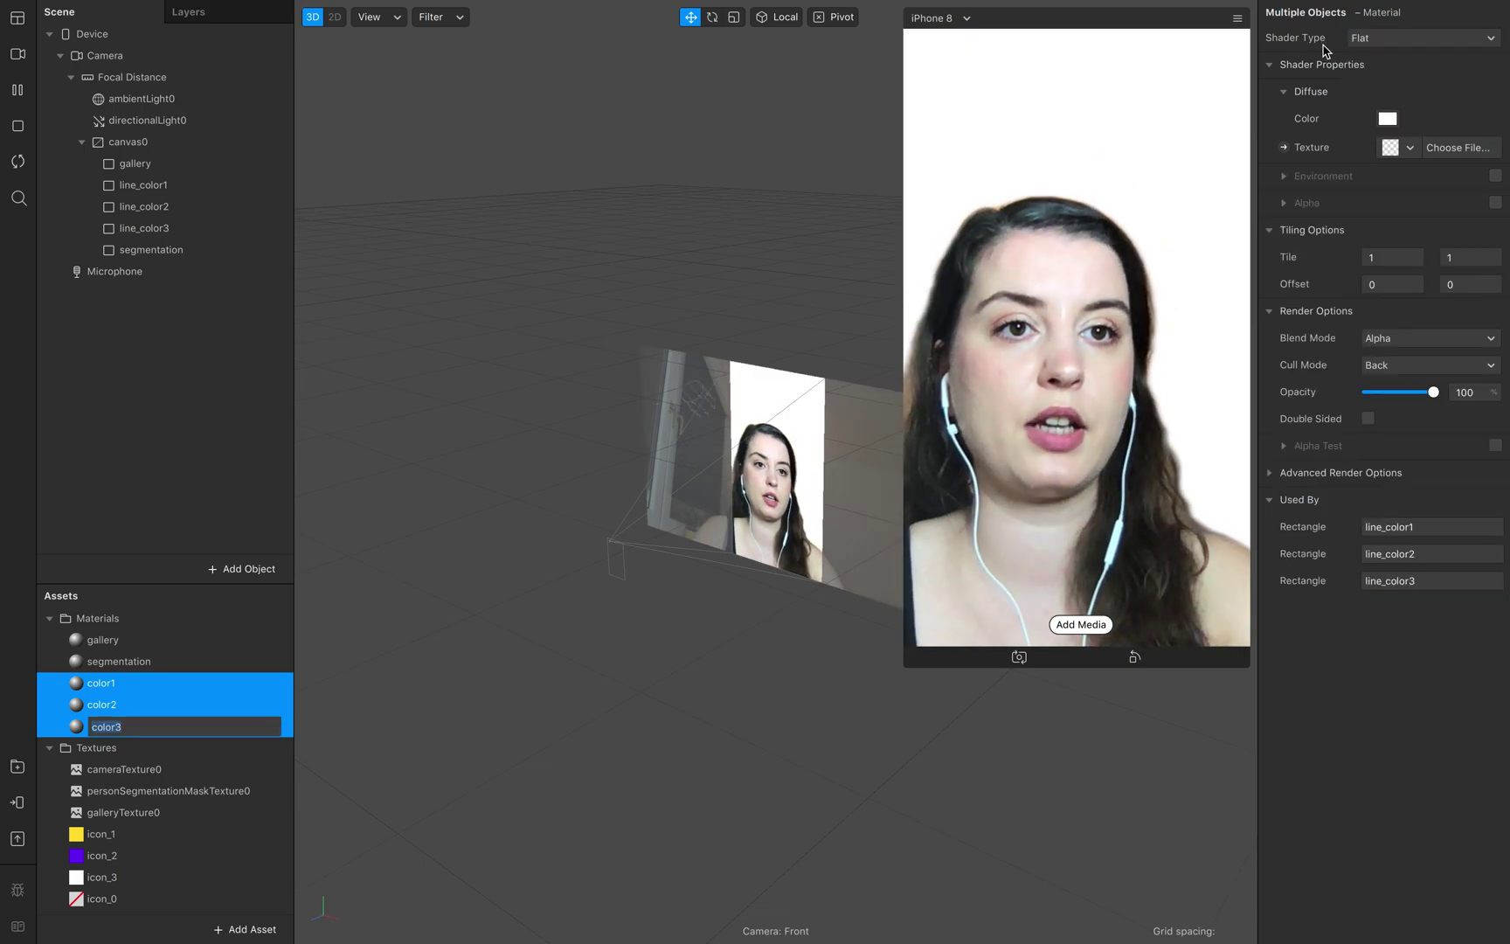
key("Escape")
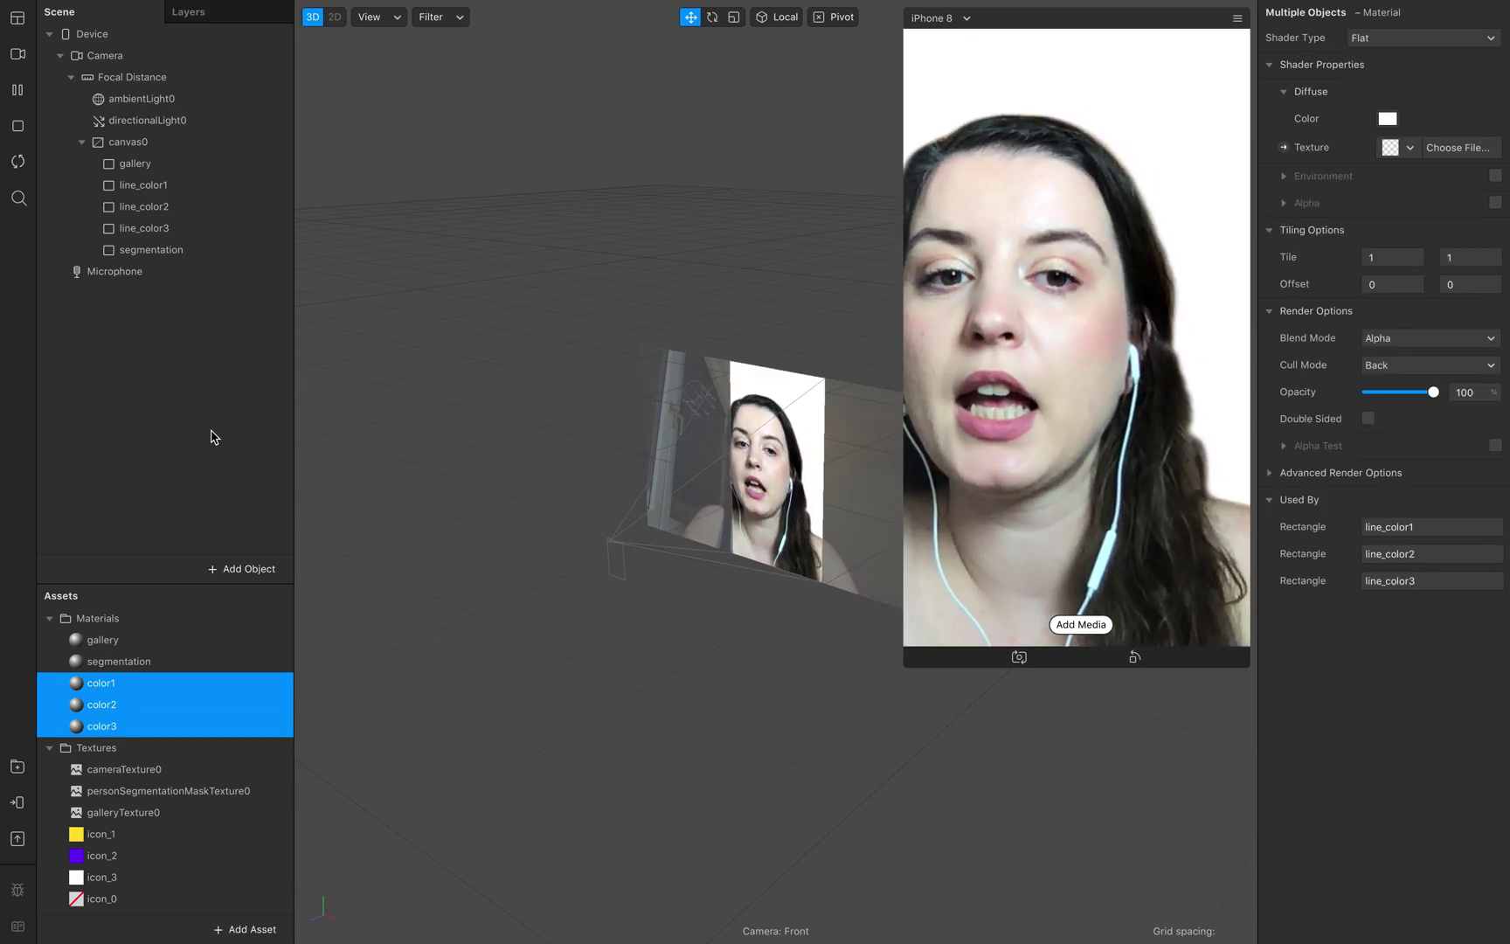
- Set the diffuse colour of the color1 material to the Lemon yellow pencil colour
left_click(128, 745)
left_click(140, 682)
left_click(1388, 119)
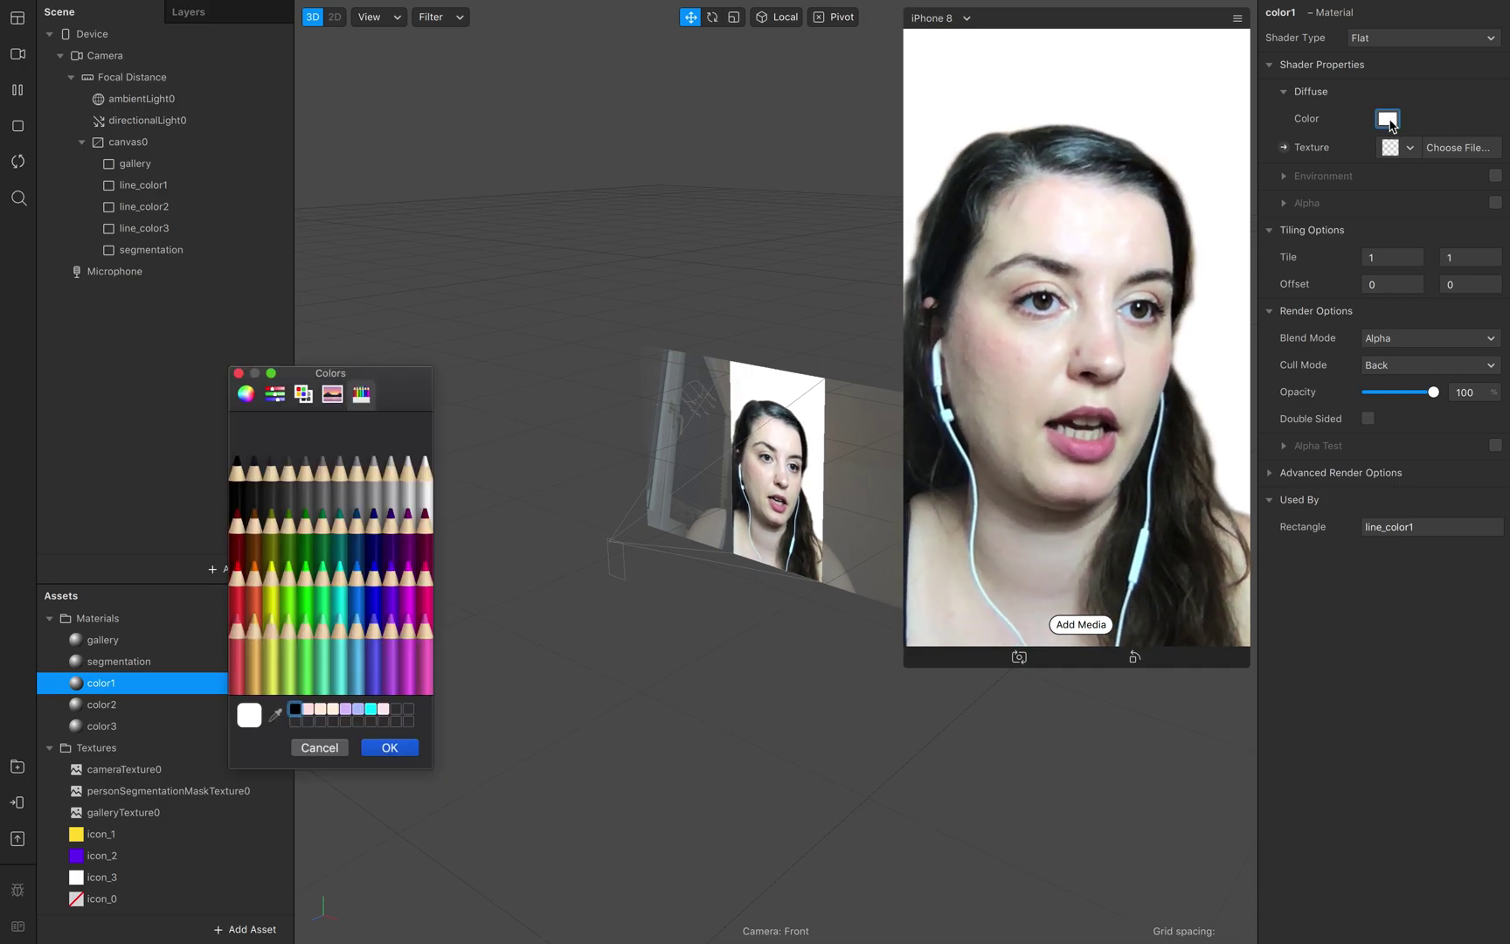
left_click(273, 600)
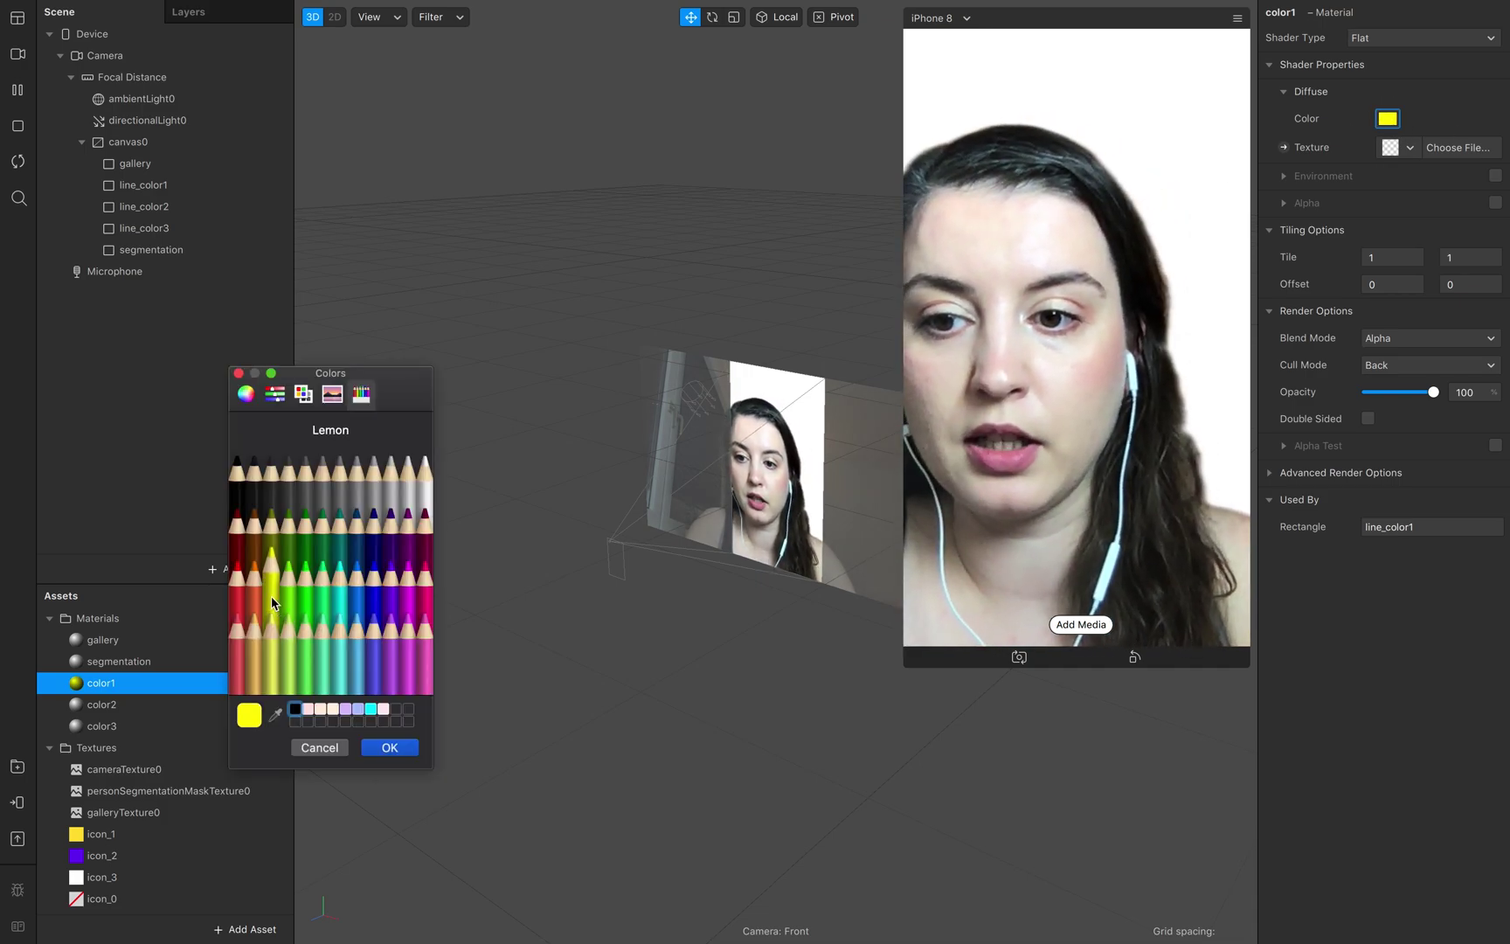
left_click(390, 747)
- Set the diffuse colour of the color2 material to purple
left_click(118, 706)
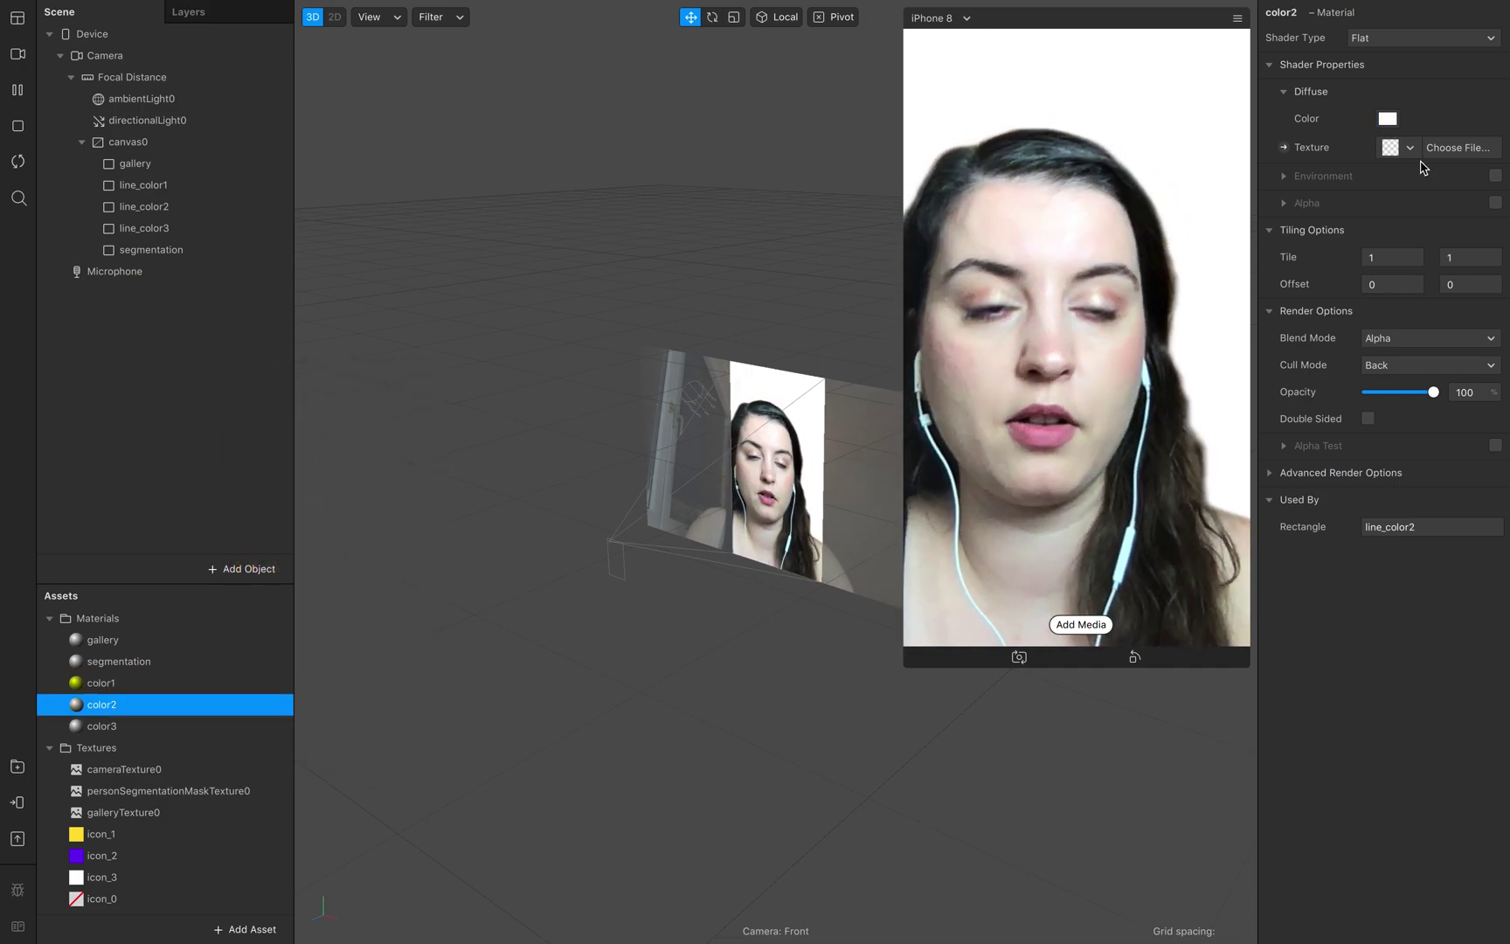
left_click(1388, 119)
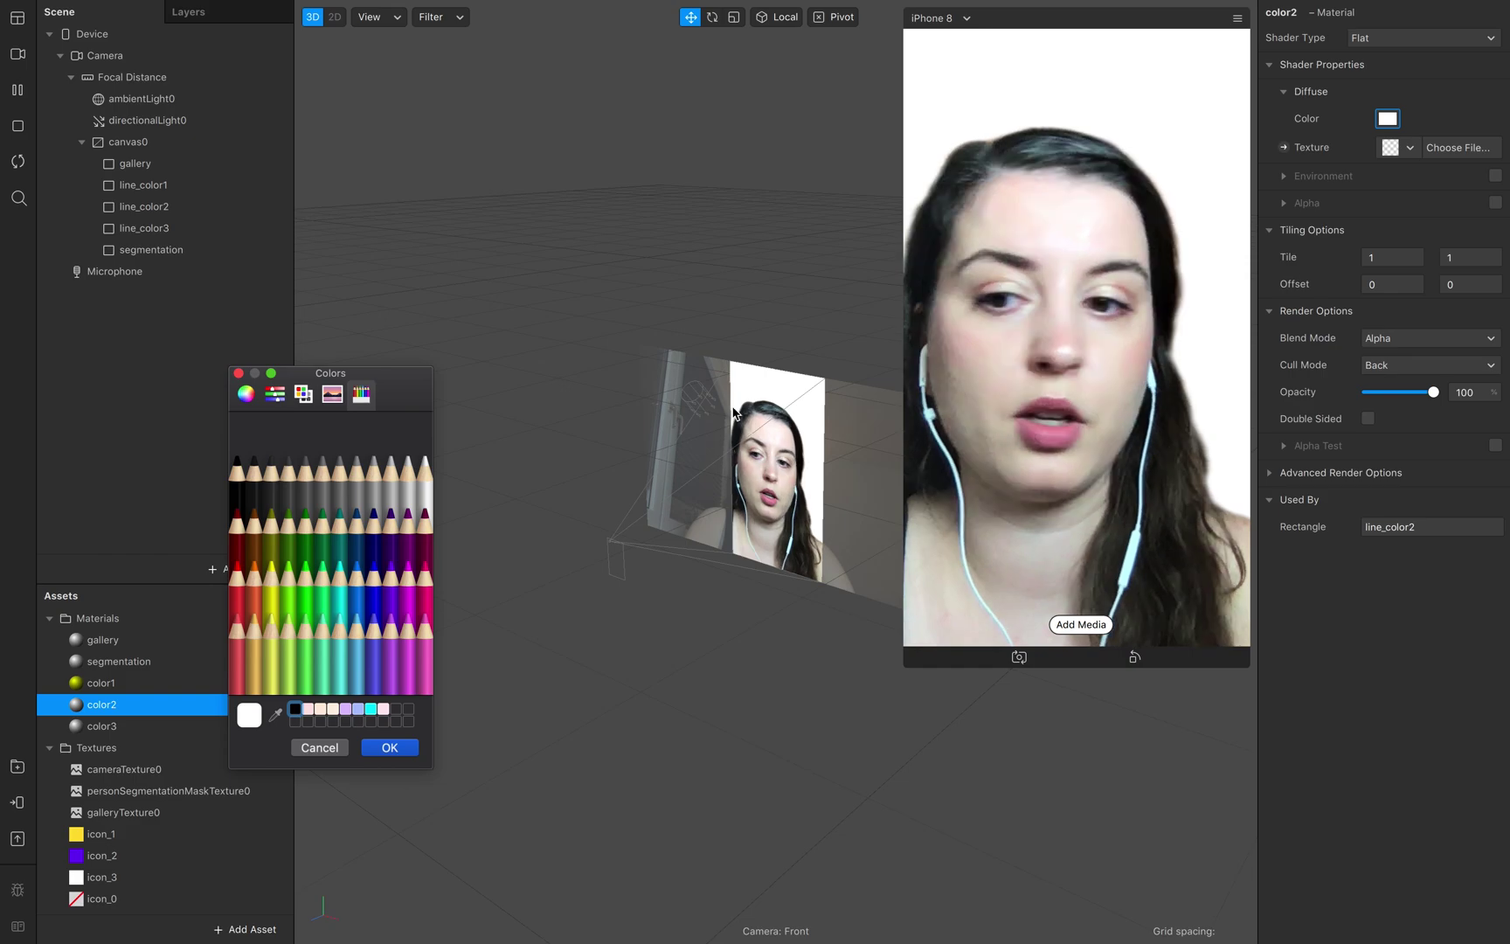
left_click(395, 601)
left_click(409, 749)
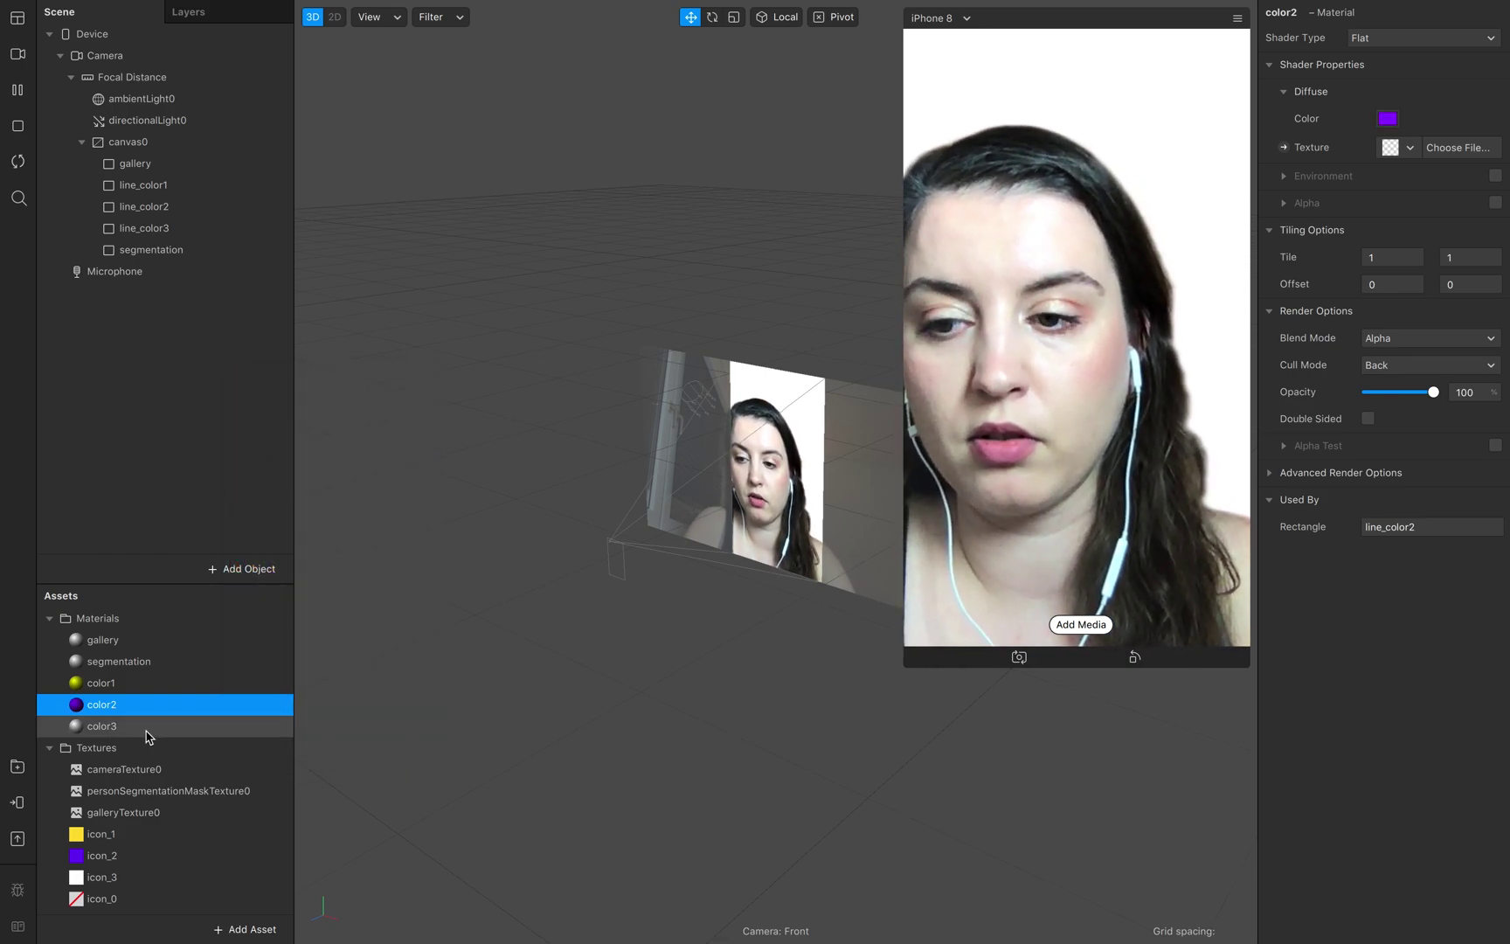
- Set the diffuse colour of the color3 material to white
left_click(131, 726)
left_click(1388, 119)
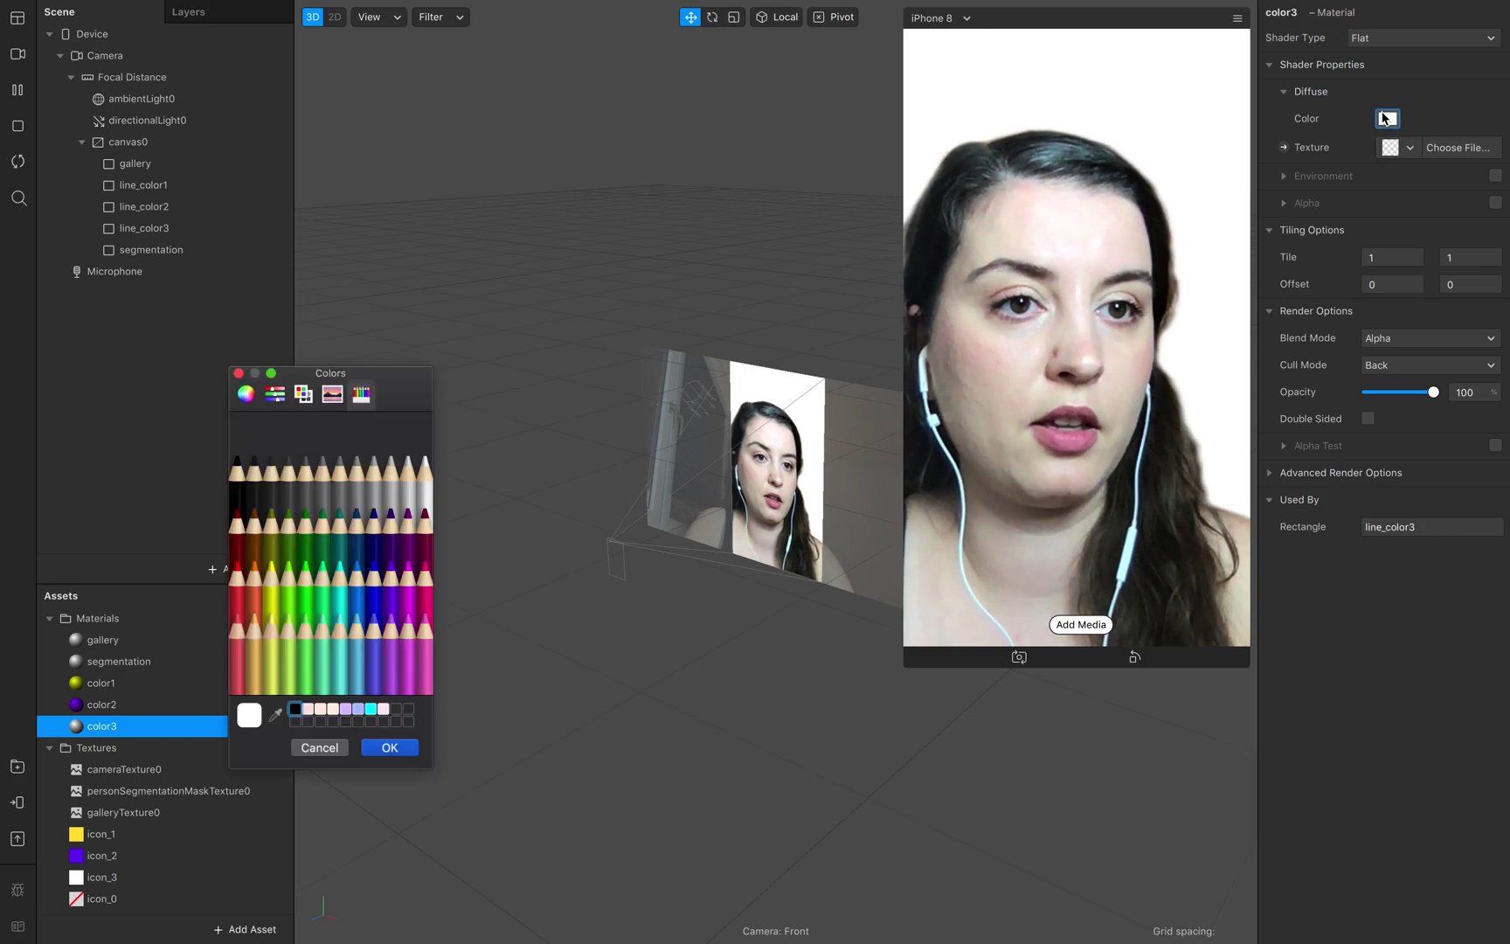
left_click(390, 747)
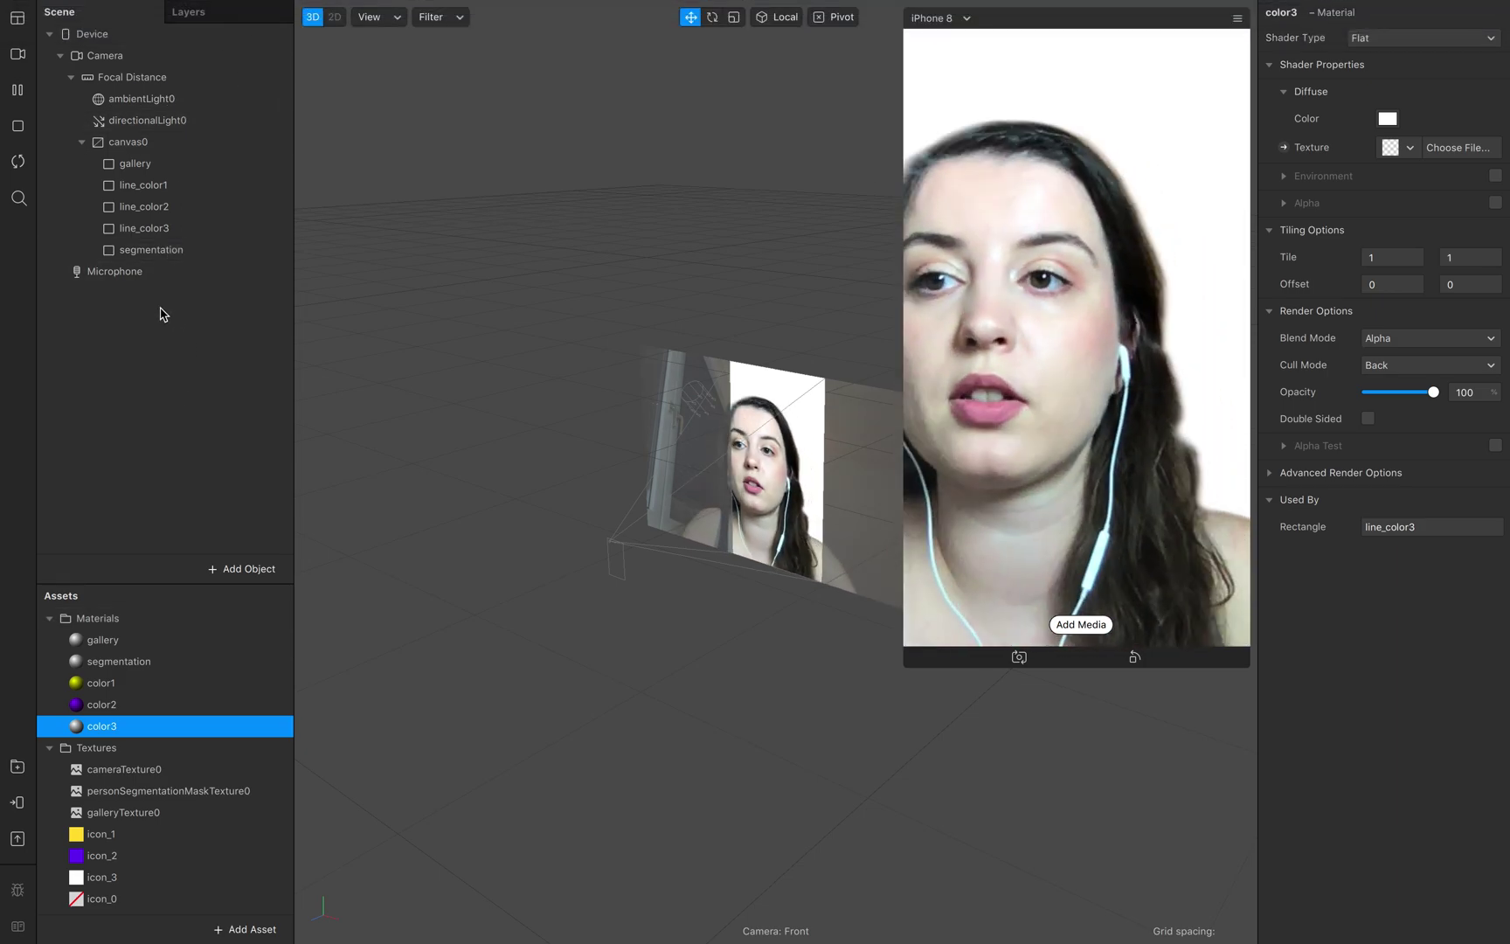
- Add a second Person segmentation to the Camera and select its new mask texture
left_click(116, 57)
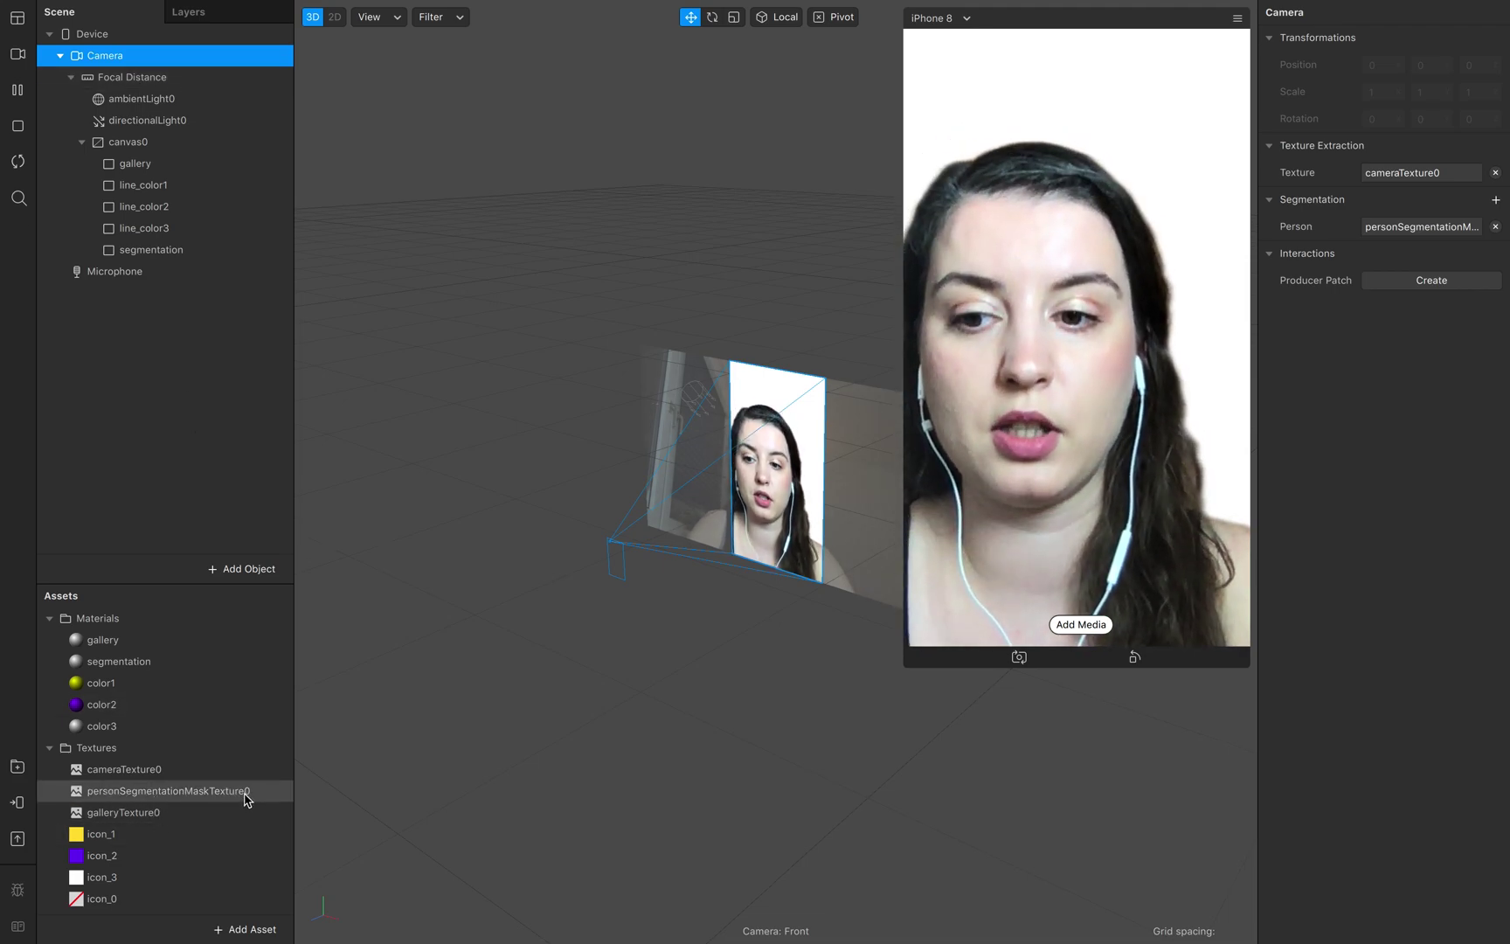
left_click(1496, 200)
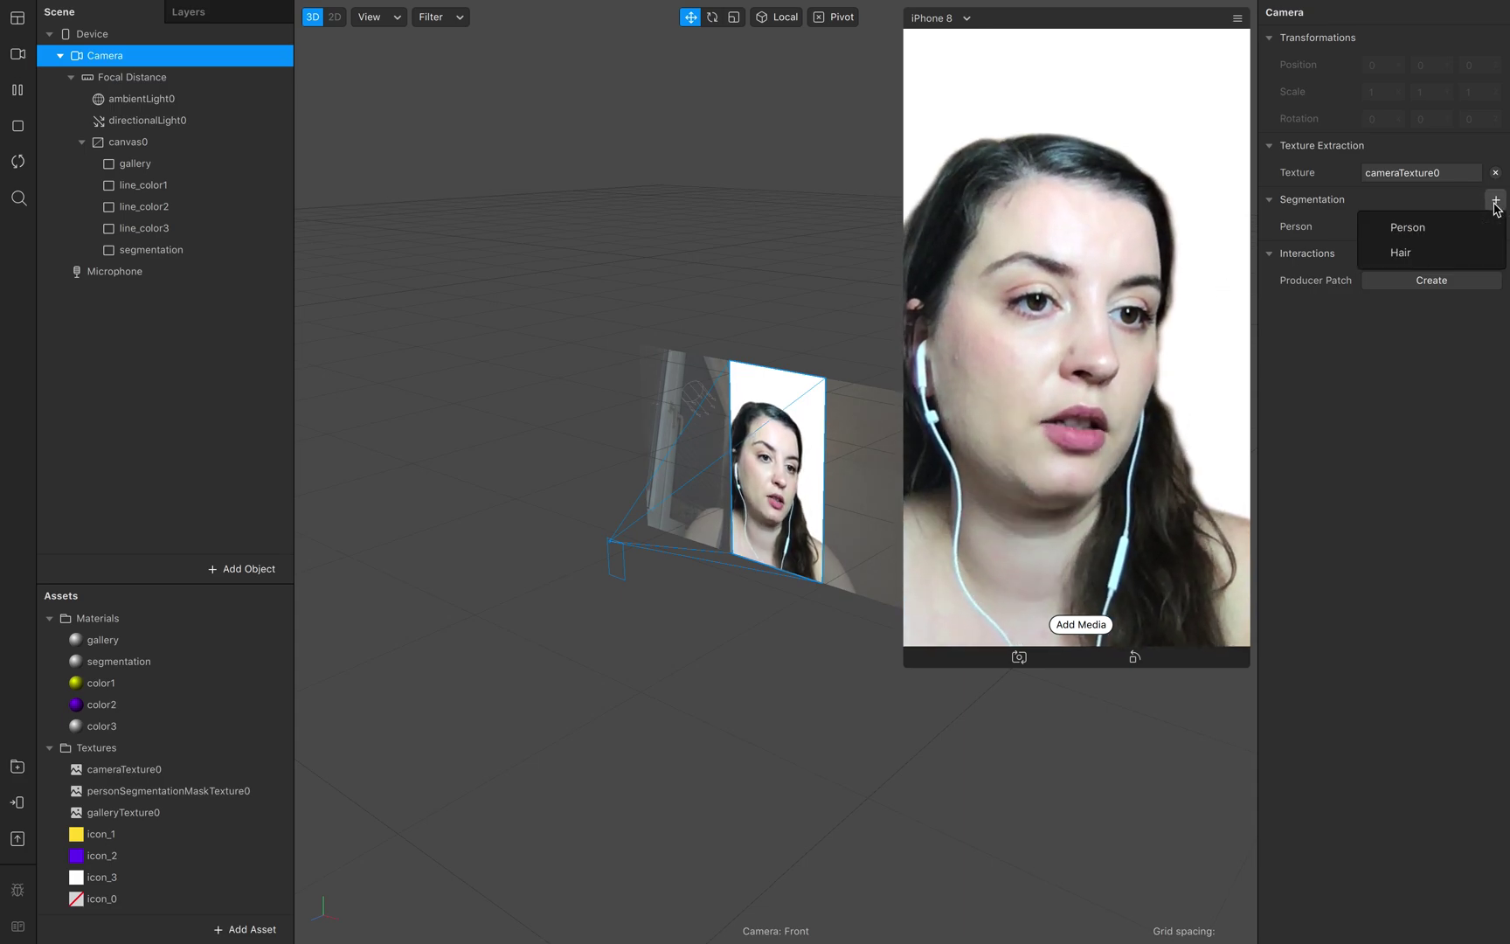
left_click(1426, 229)
scroll(215, 901, "down", 1)
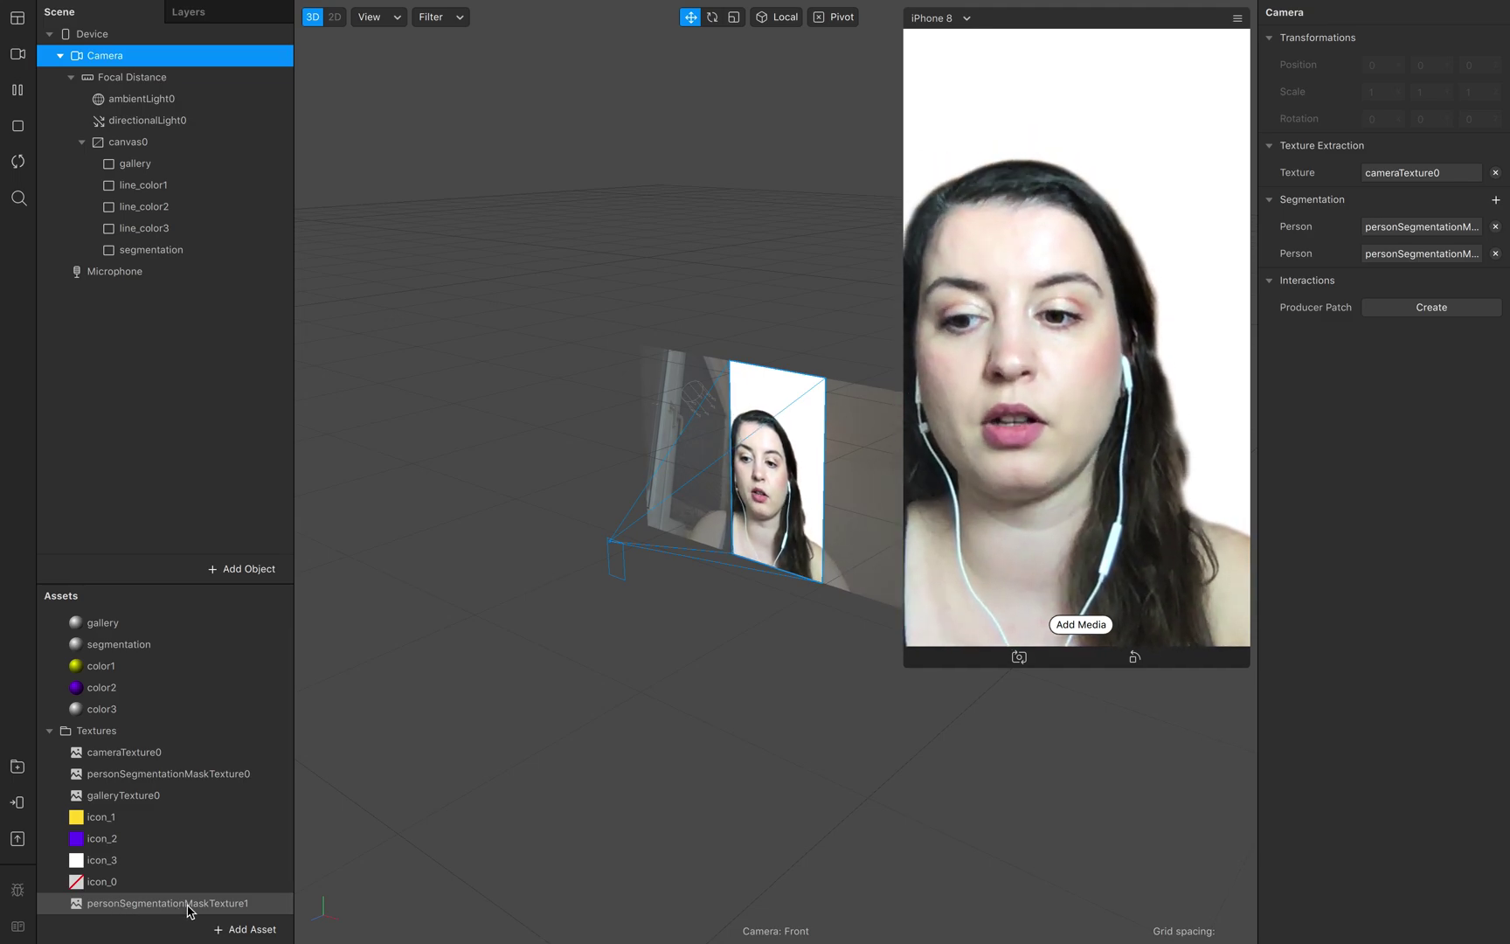
left_click(172, 905)
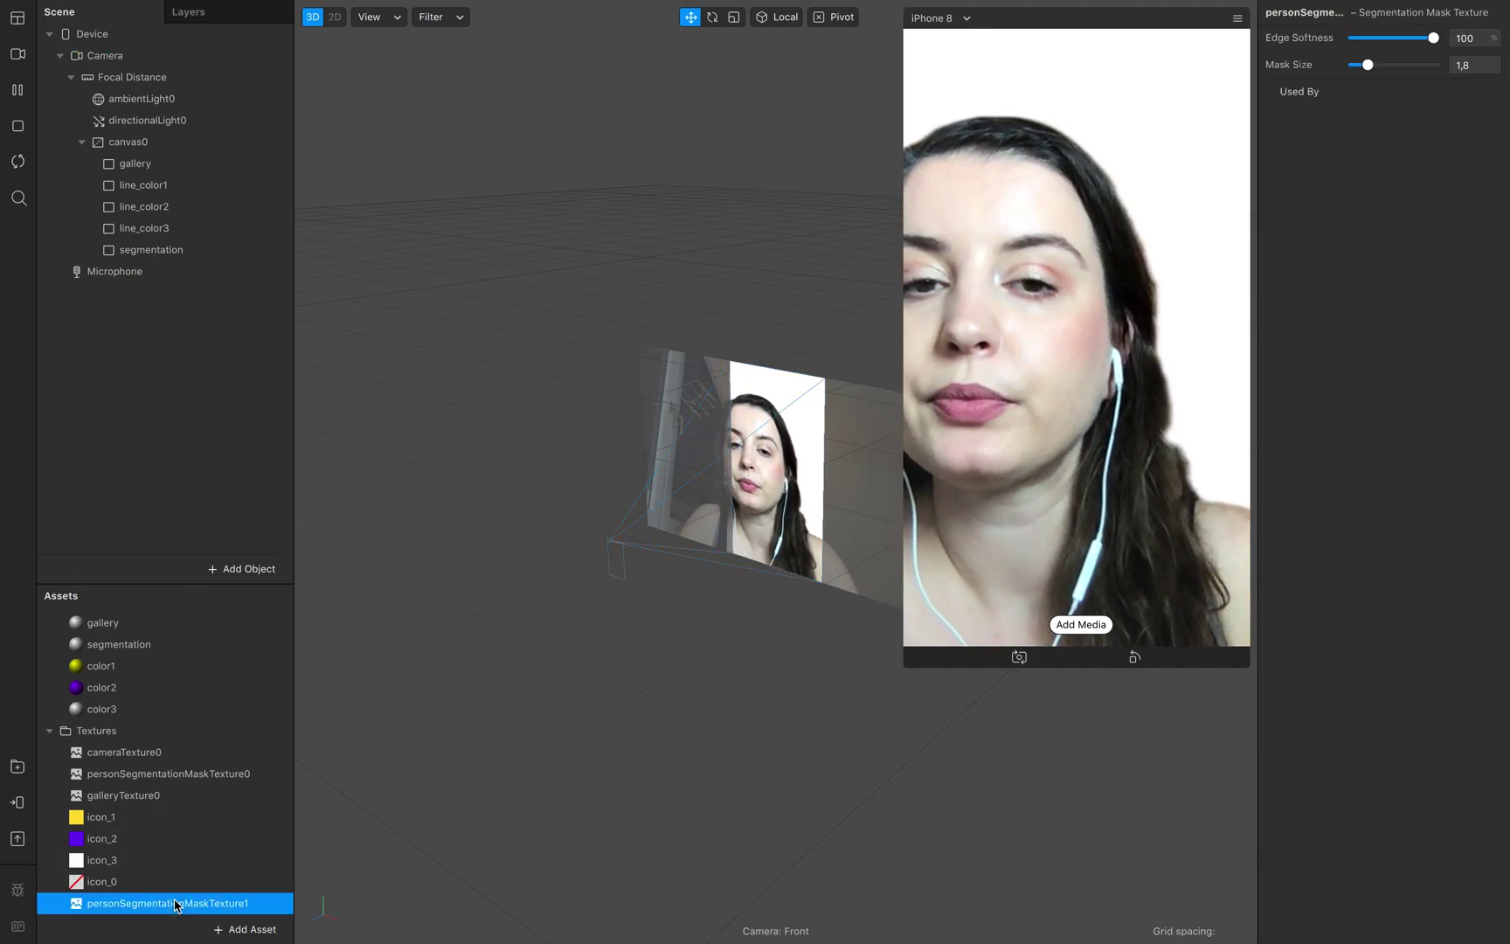
- Enable Alpha on the color1, color2 and color3 materials and use personSegmentationMaskTexture1 as their alpha texture
left_click(150, 671)
left_click(151, 709, "shift")
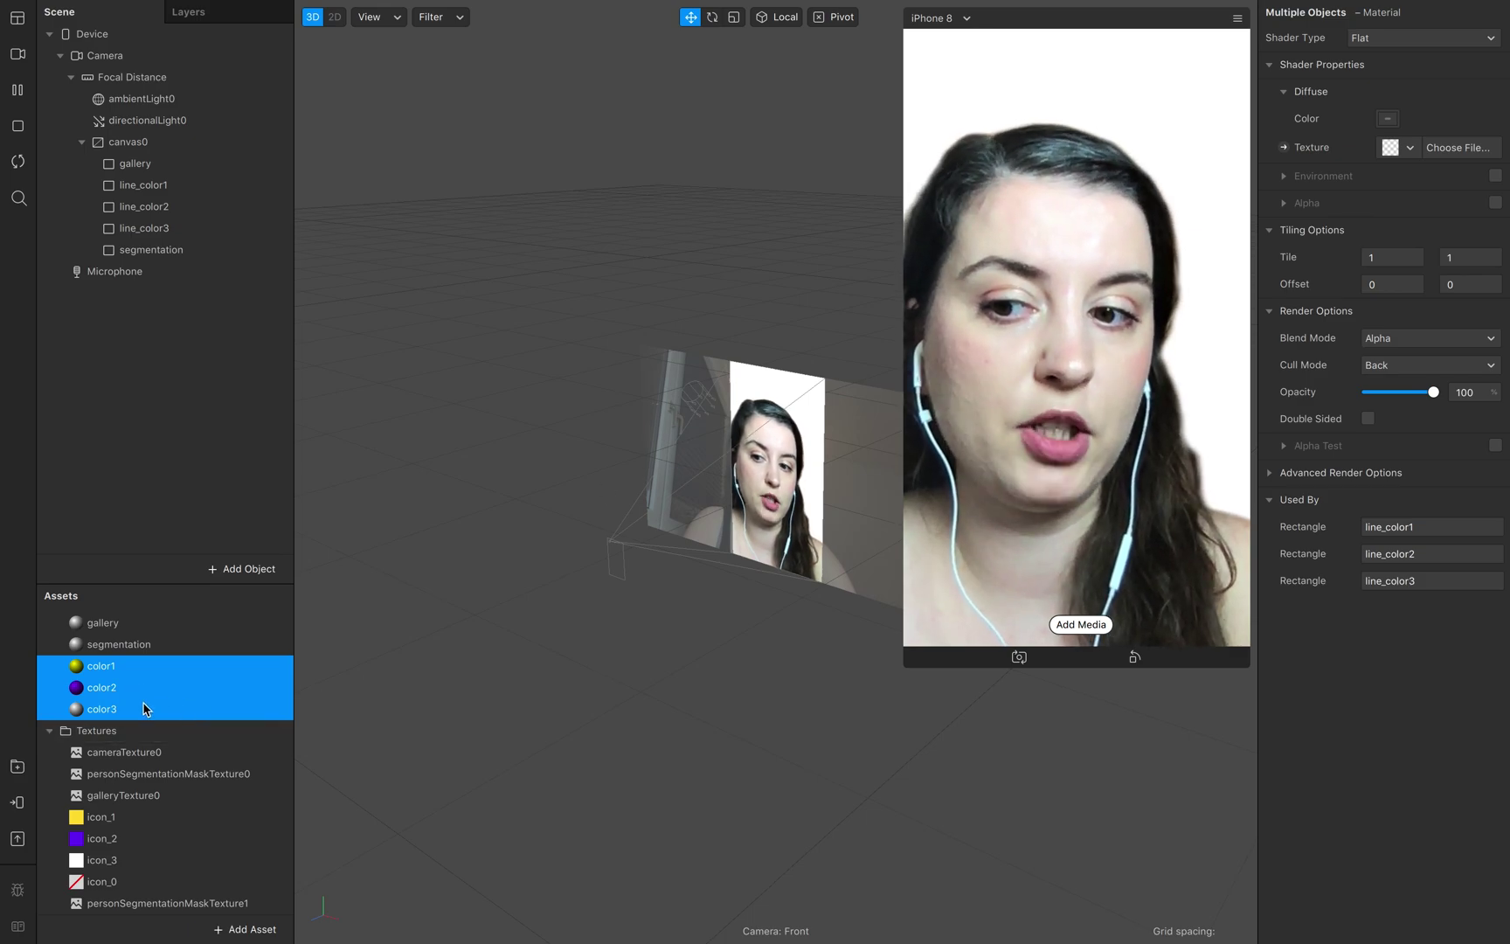
left_click(1496, 202)
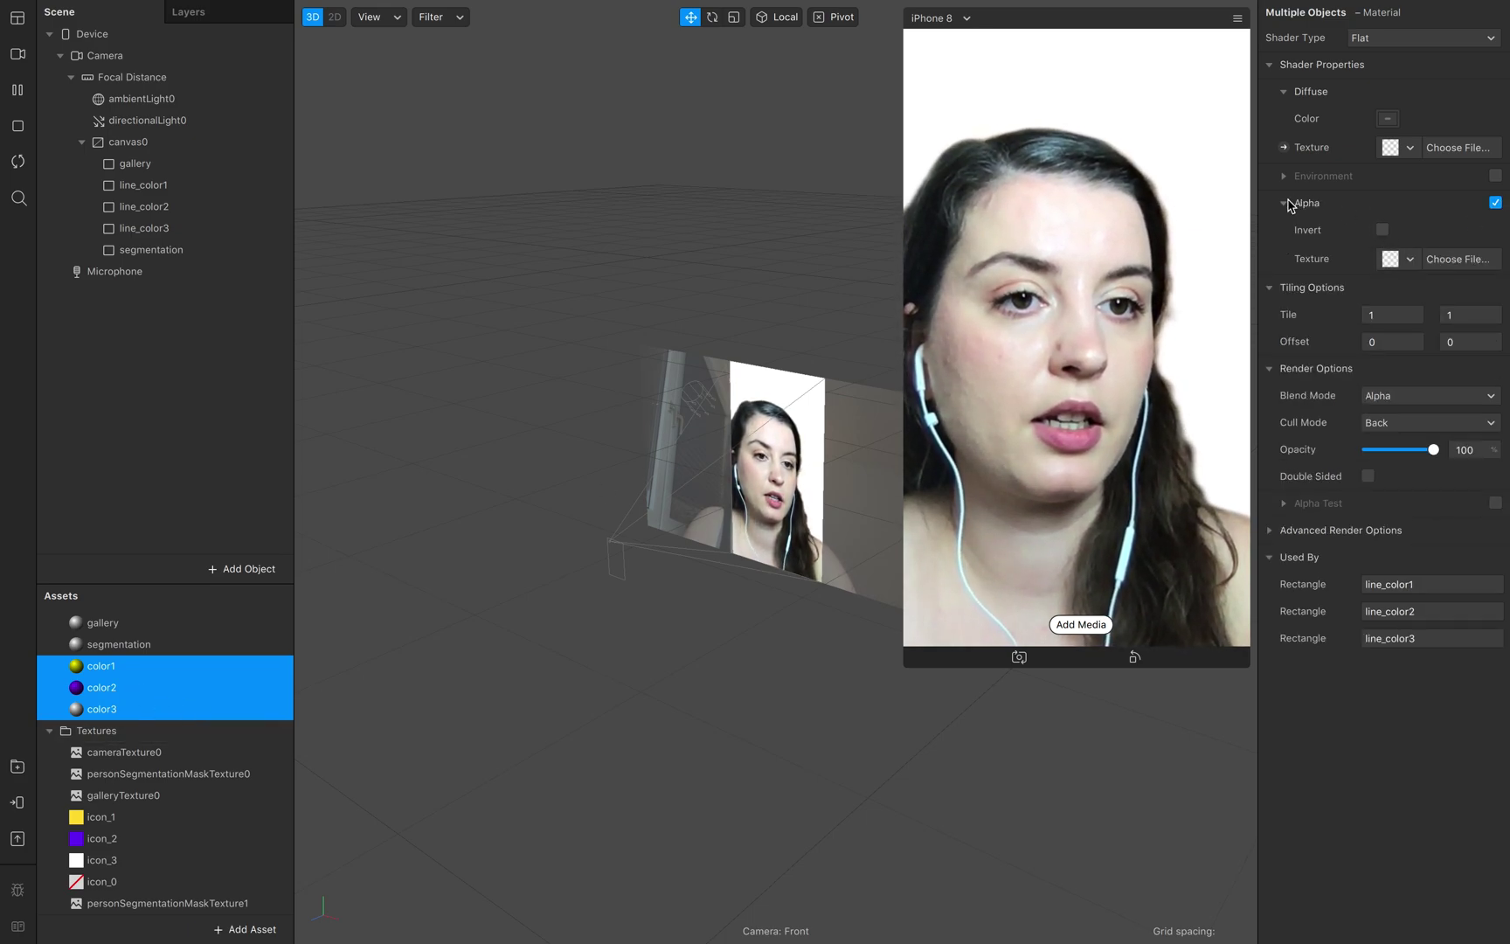
left_click(1403, 259)
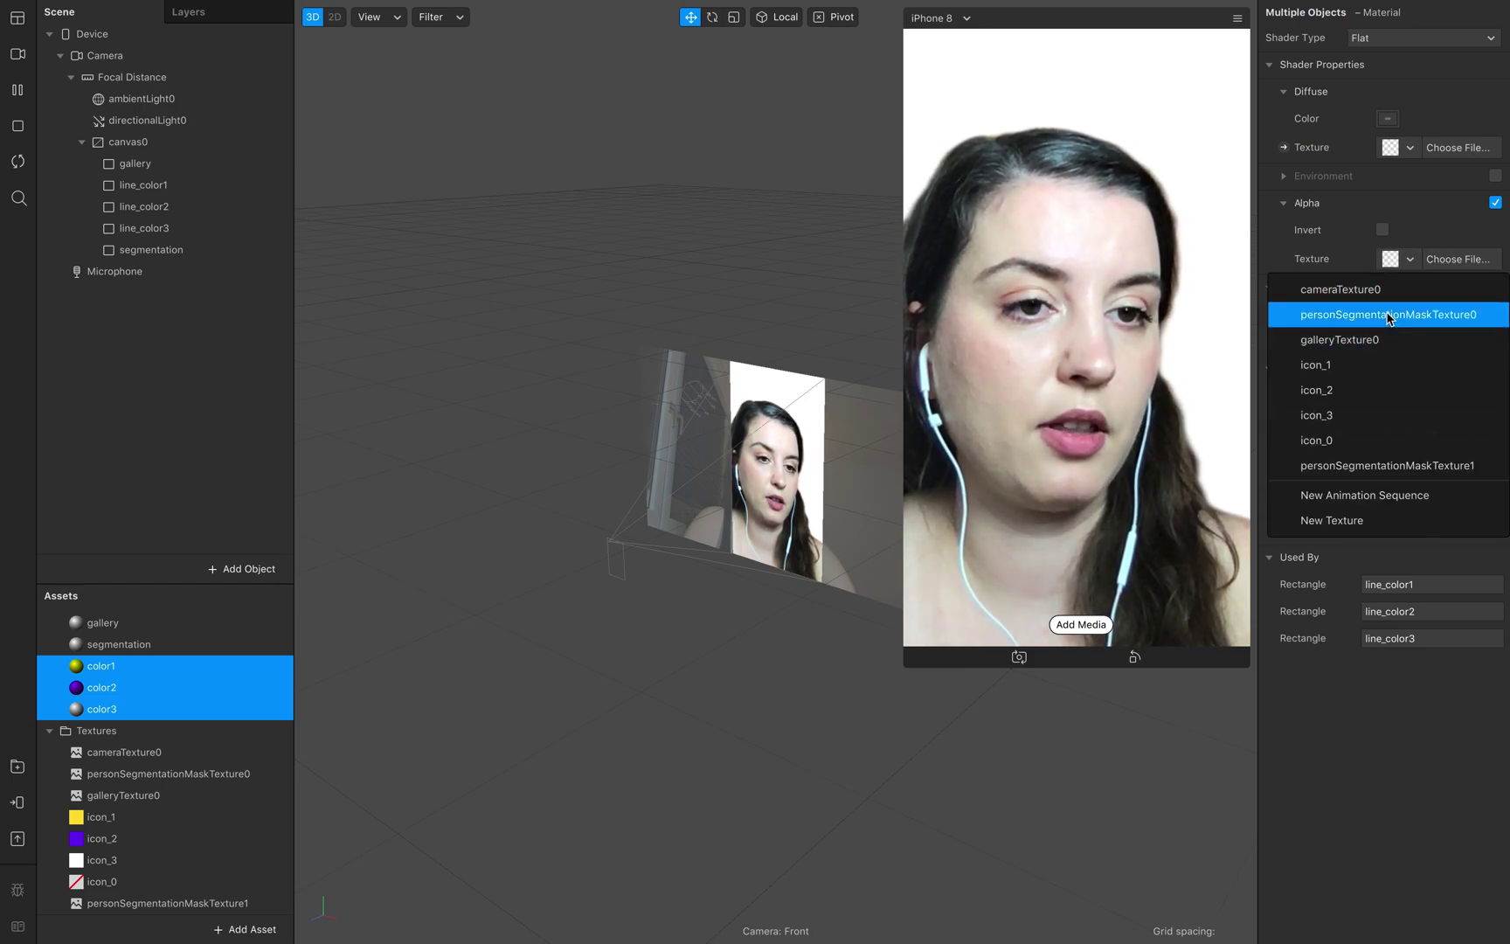
left_click(1366, 467)
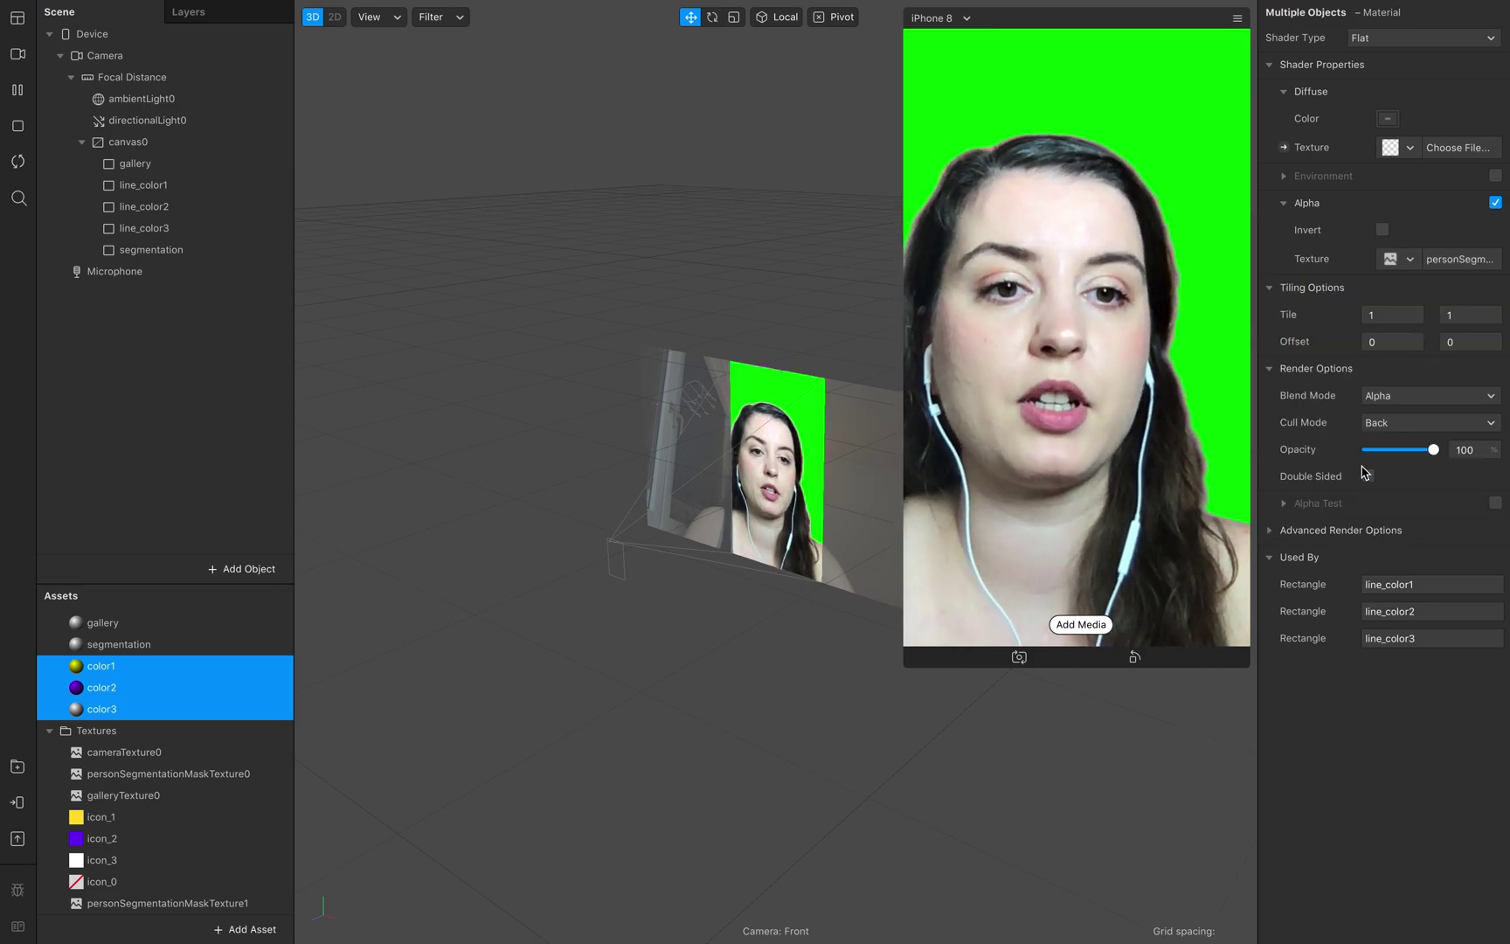
- Set personSegmentationMaskTexture1's edge softness to 33% and its mask size to 3.87
left_click(215, 781)
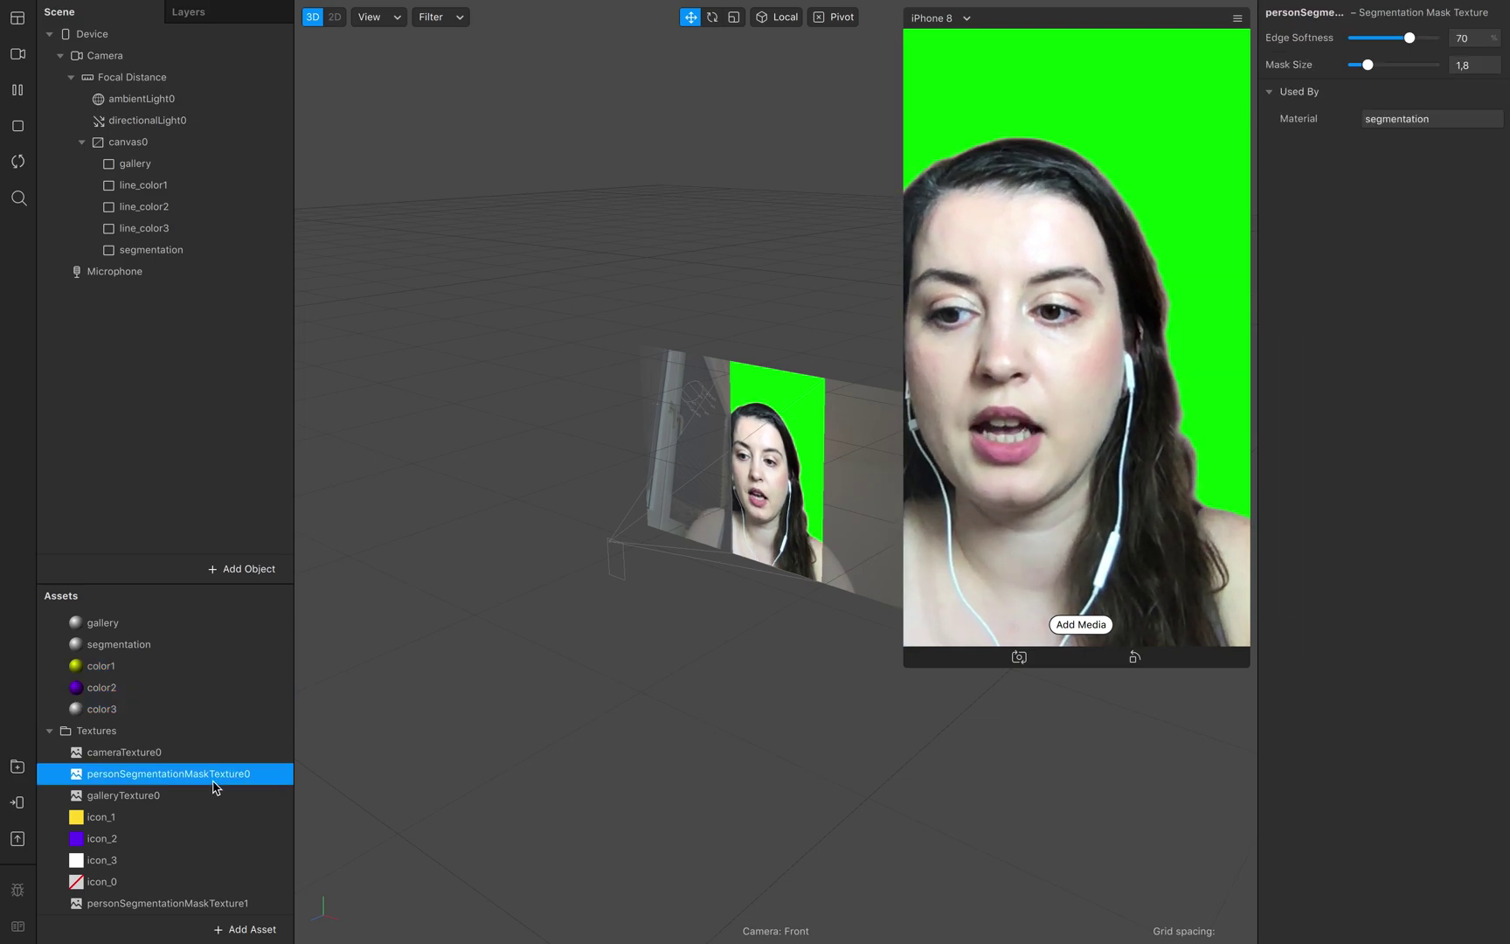
left_click(196, 670)
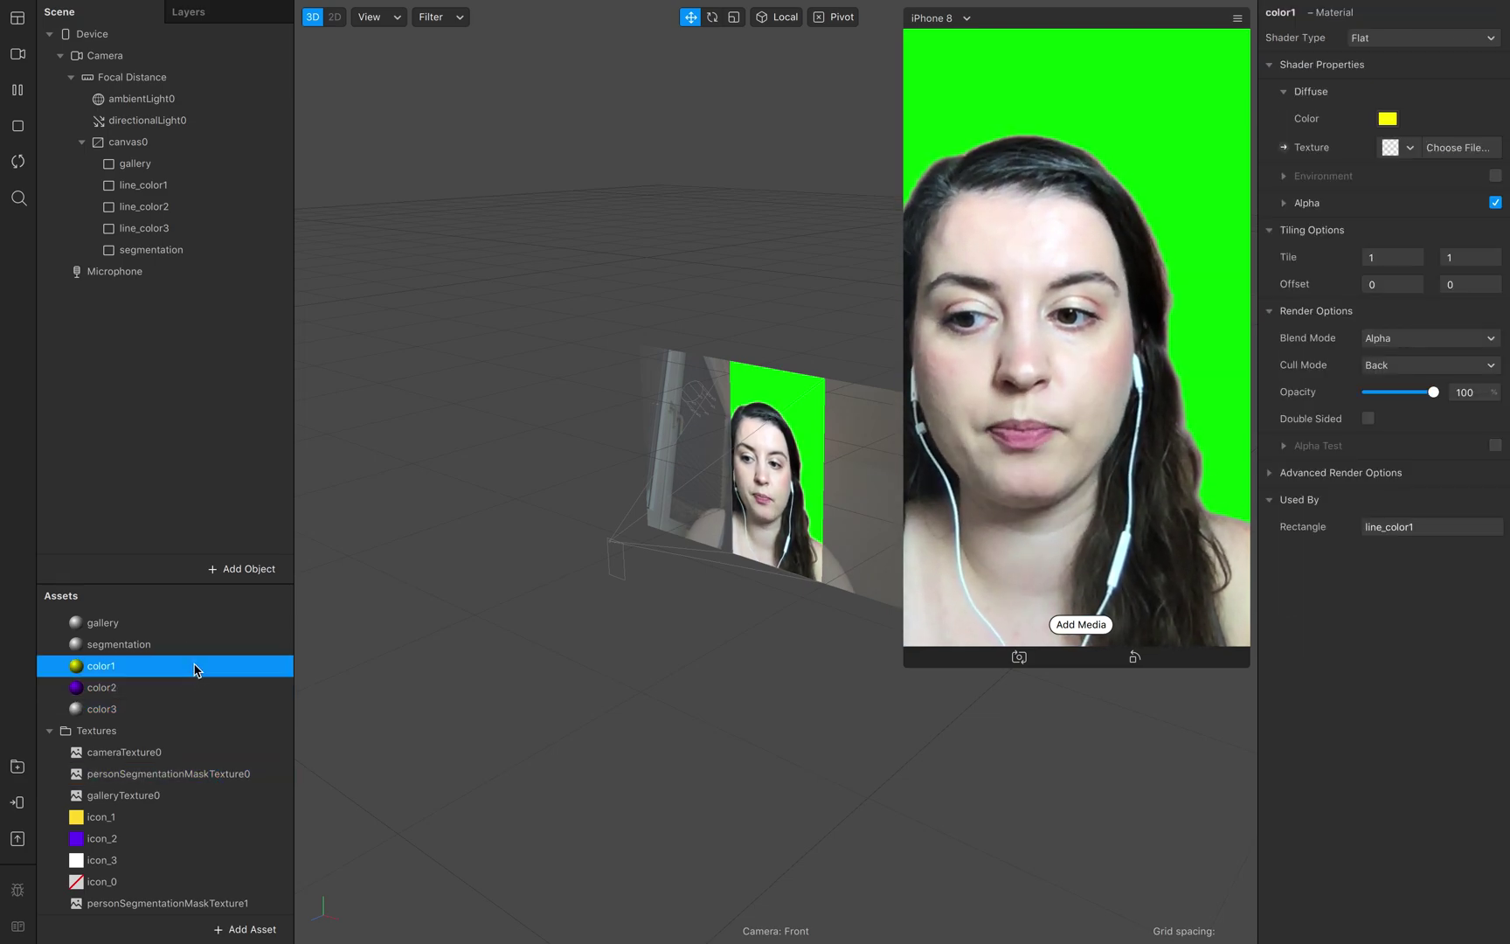
left_click(129, 909)
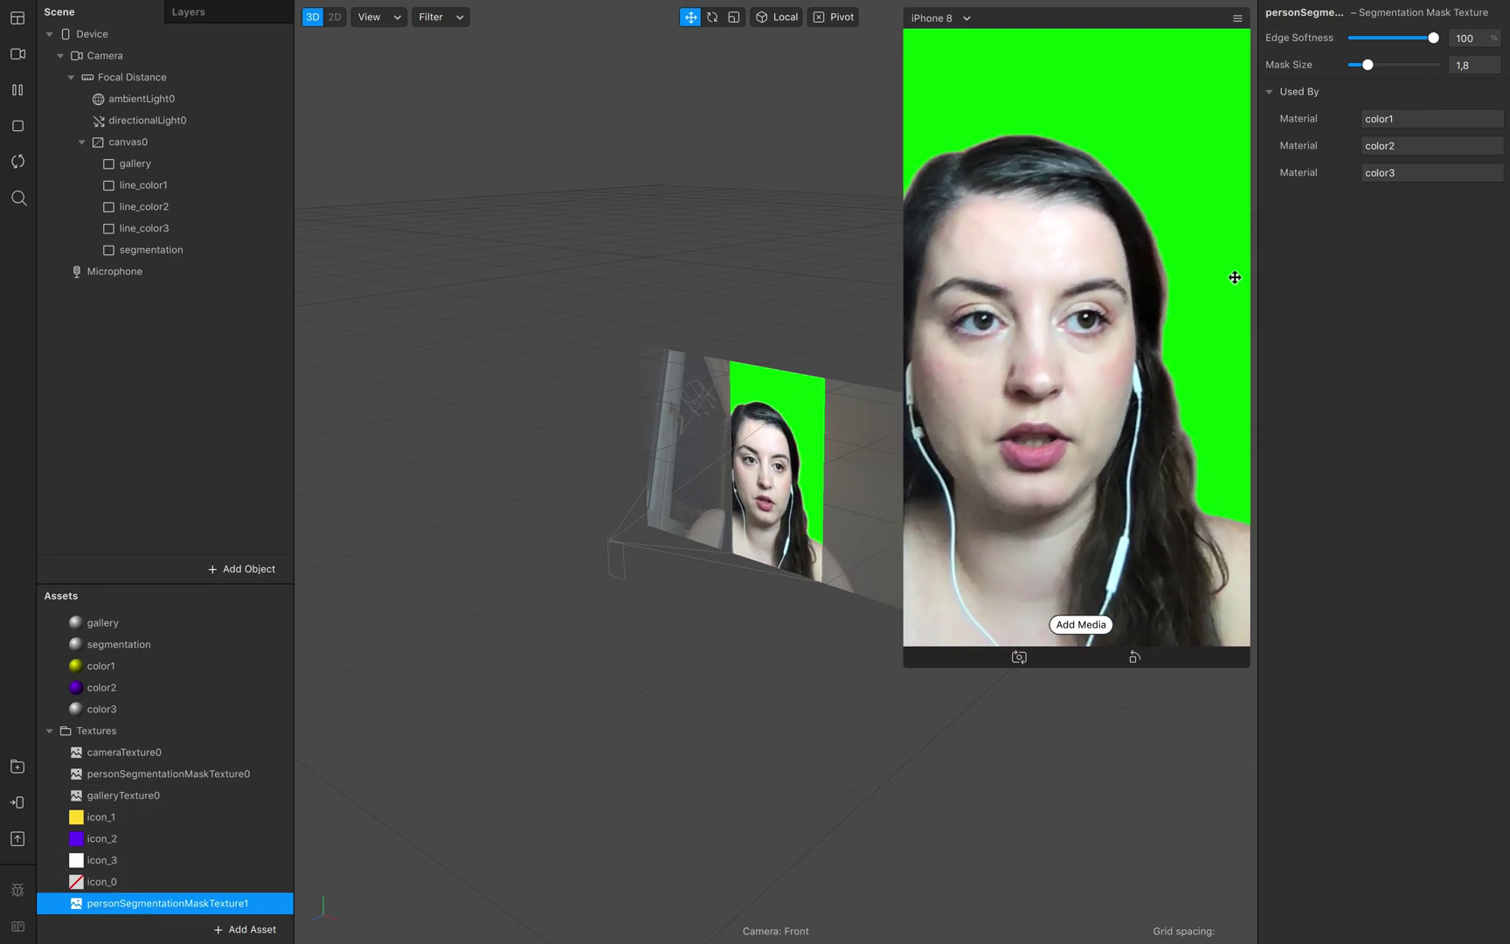
left_click_drag(1366, 70, 1381, 38)
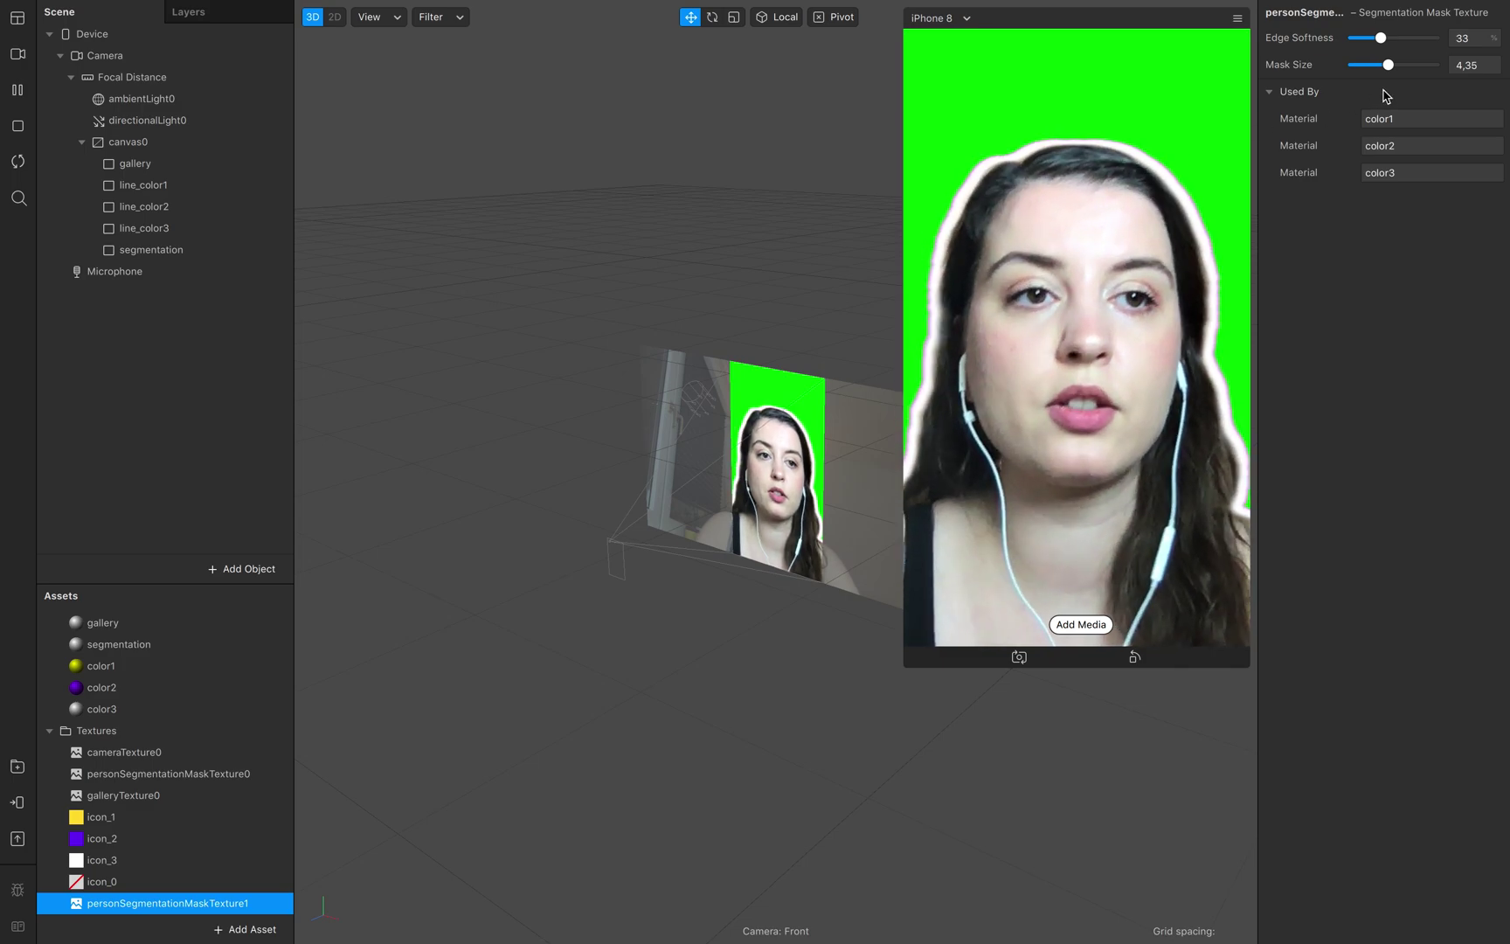
mouse_move(1389, 65)
left_mouse_down()
mouse_move(1429, 65)
mouse_move(1366, 68)
mouse_move(1386, 72)
left_mouse_up()
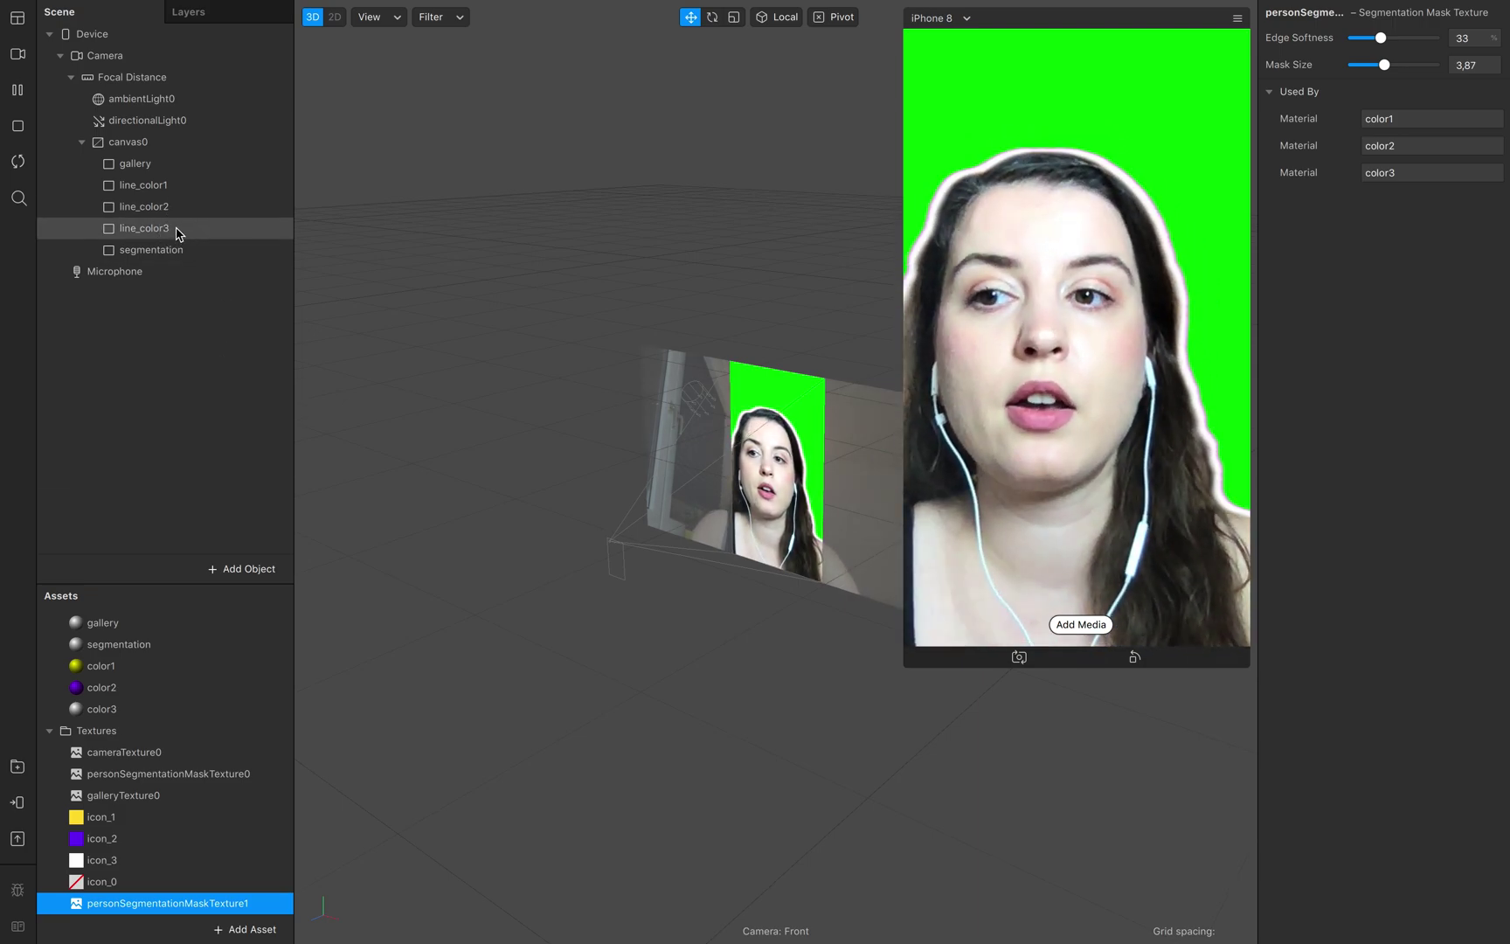
left_click(140, 229)
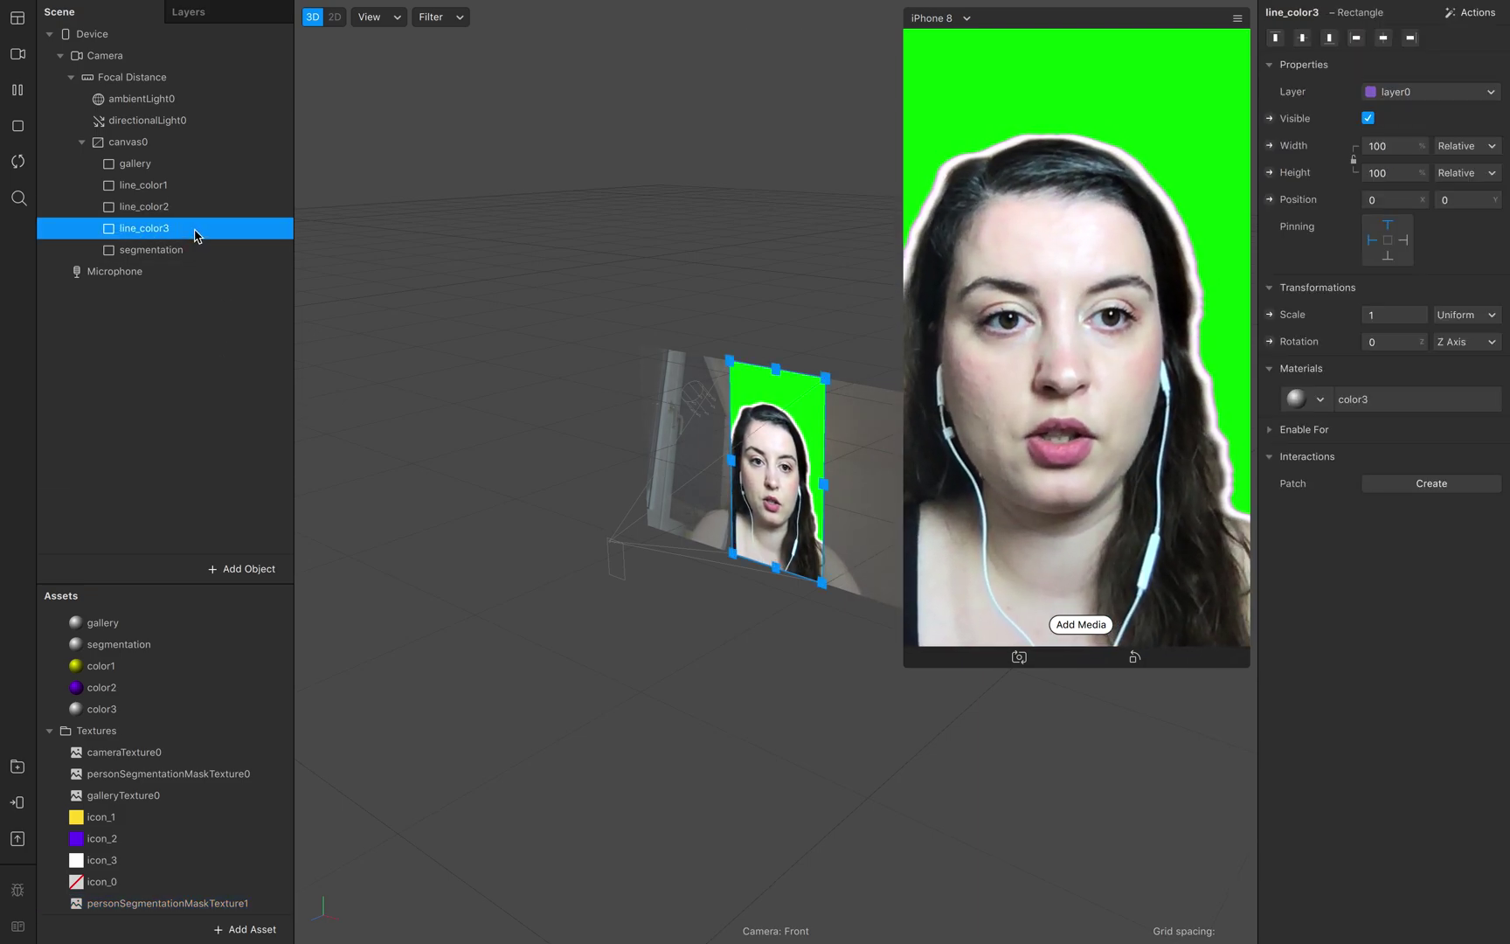
left_click(175, 186)
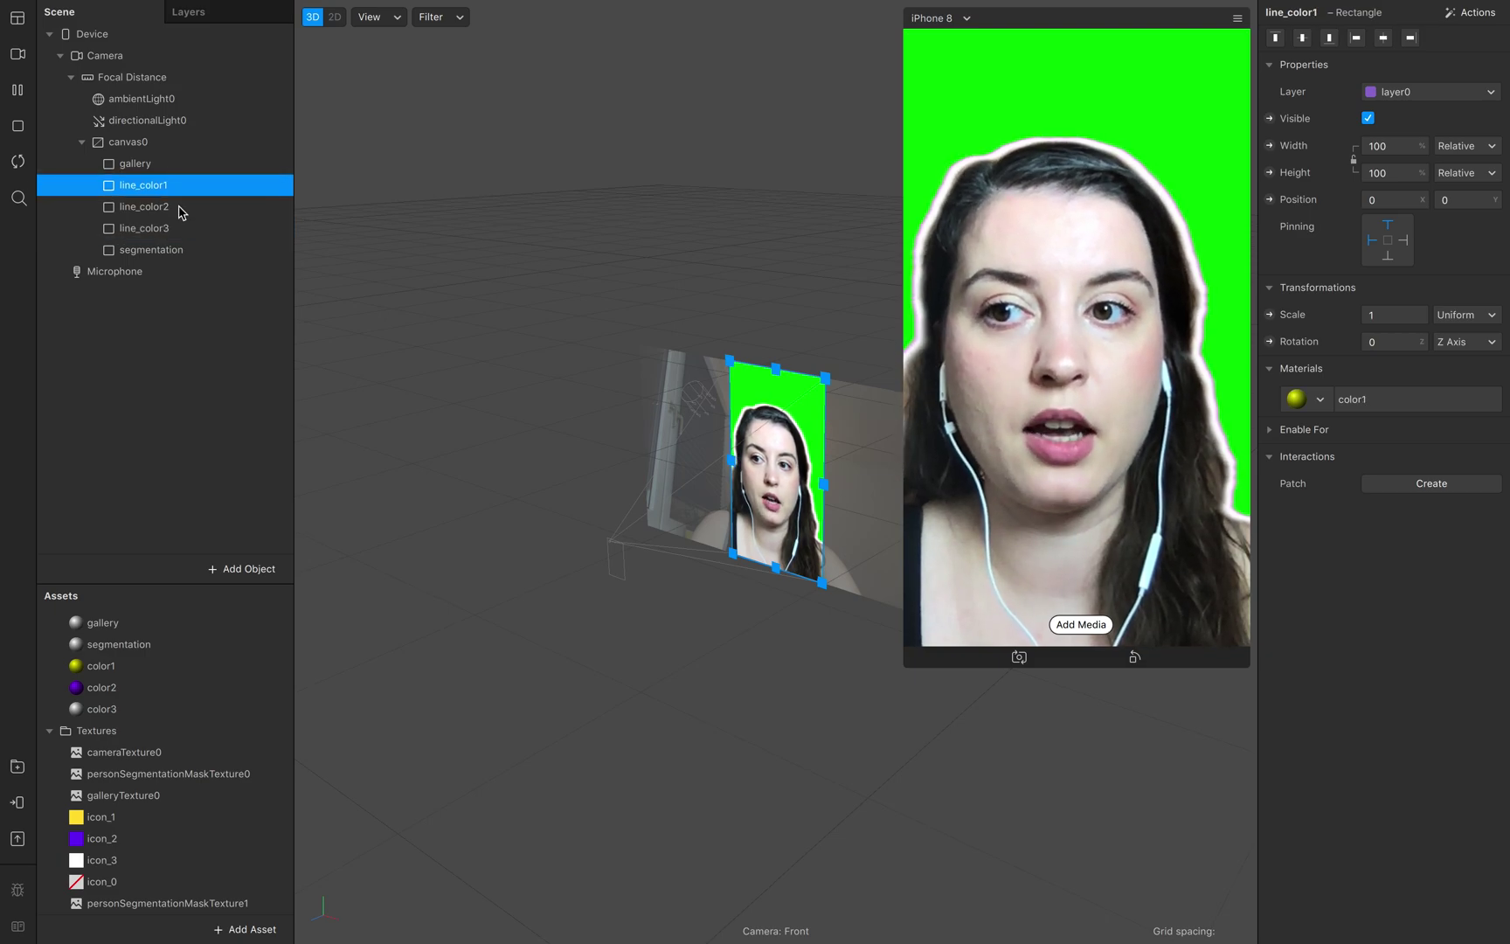
left_click(181, 214)
left_click(213, 419)
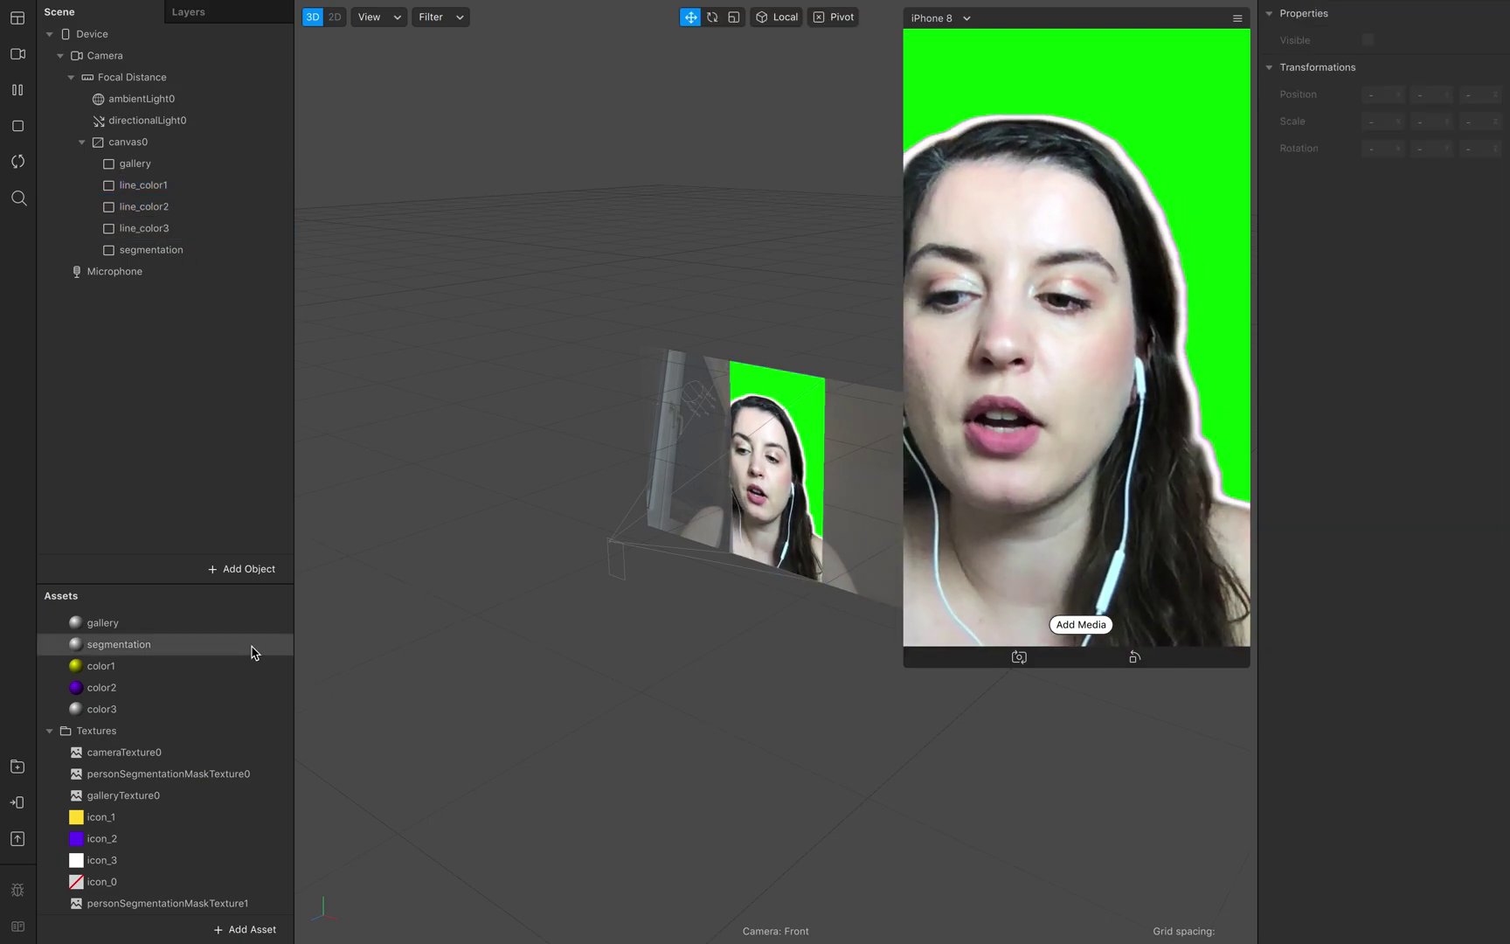
- Open the Patch Editor and add a Picker UI patch
mouse_move(496, 3)
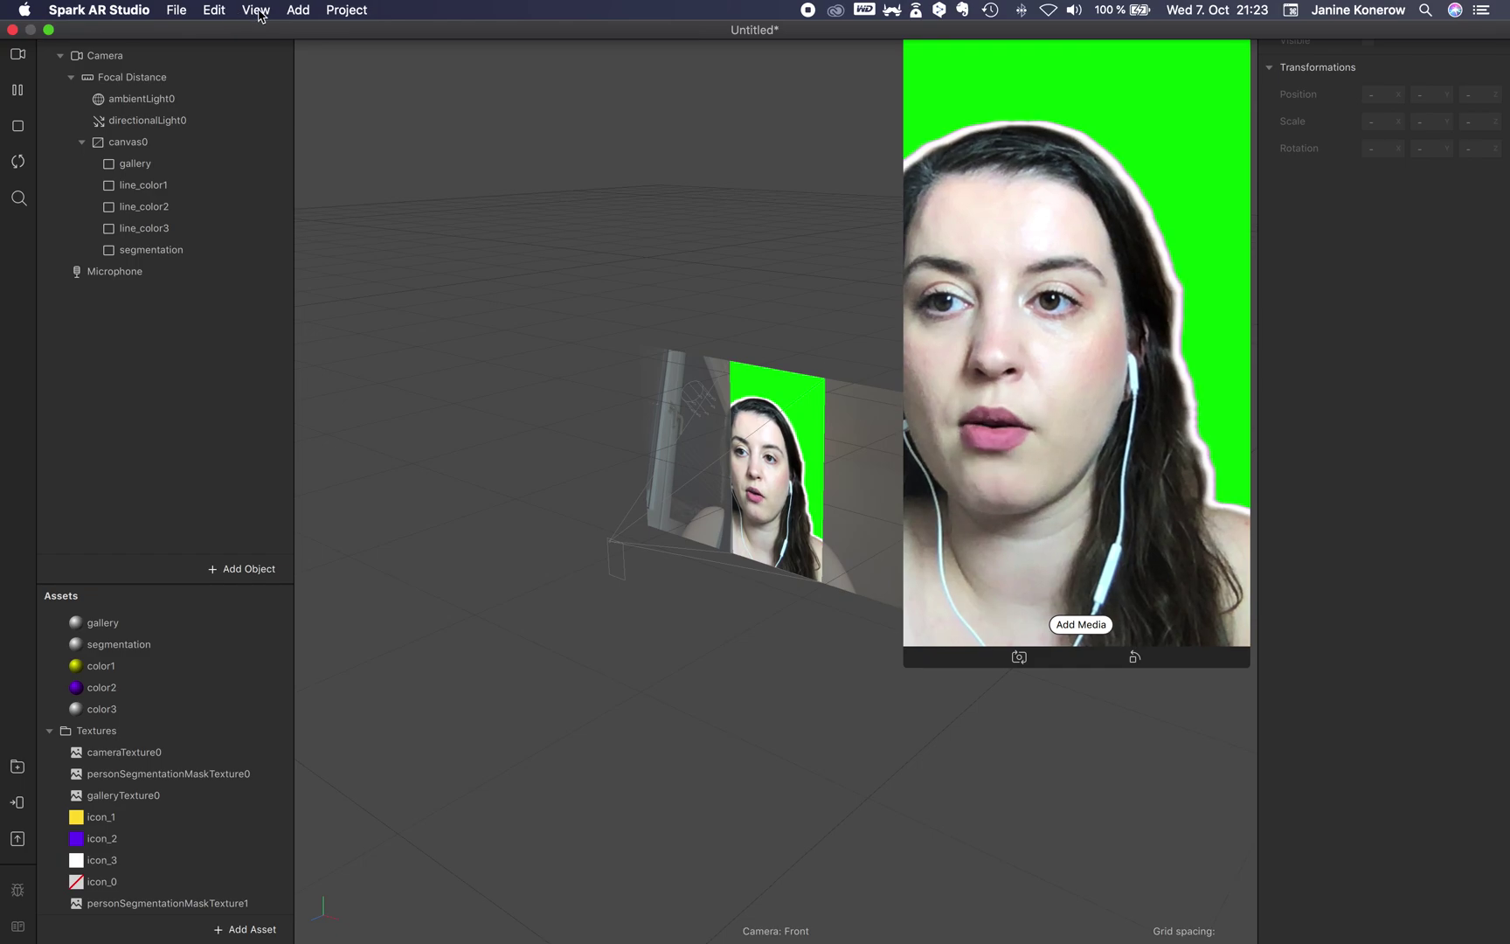
left_click(257, 10)
left_click(288, 49)
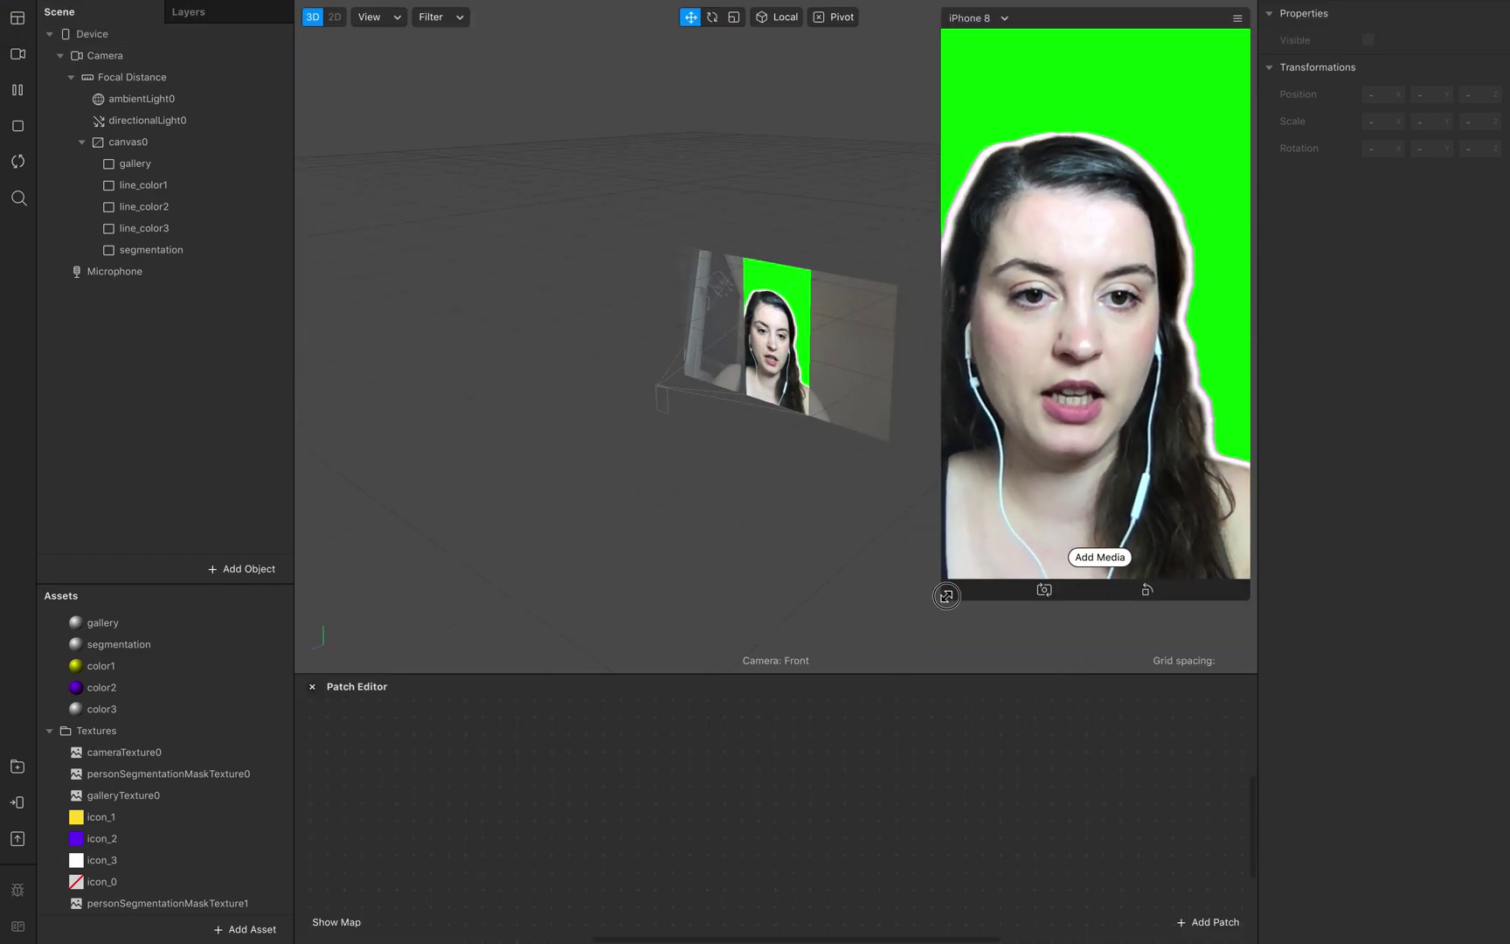
double_click(795, 803)
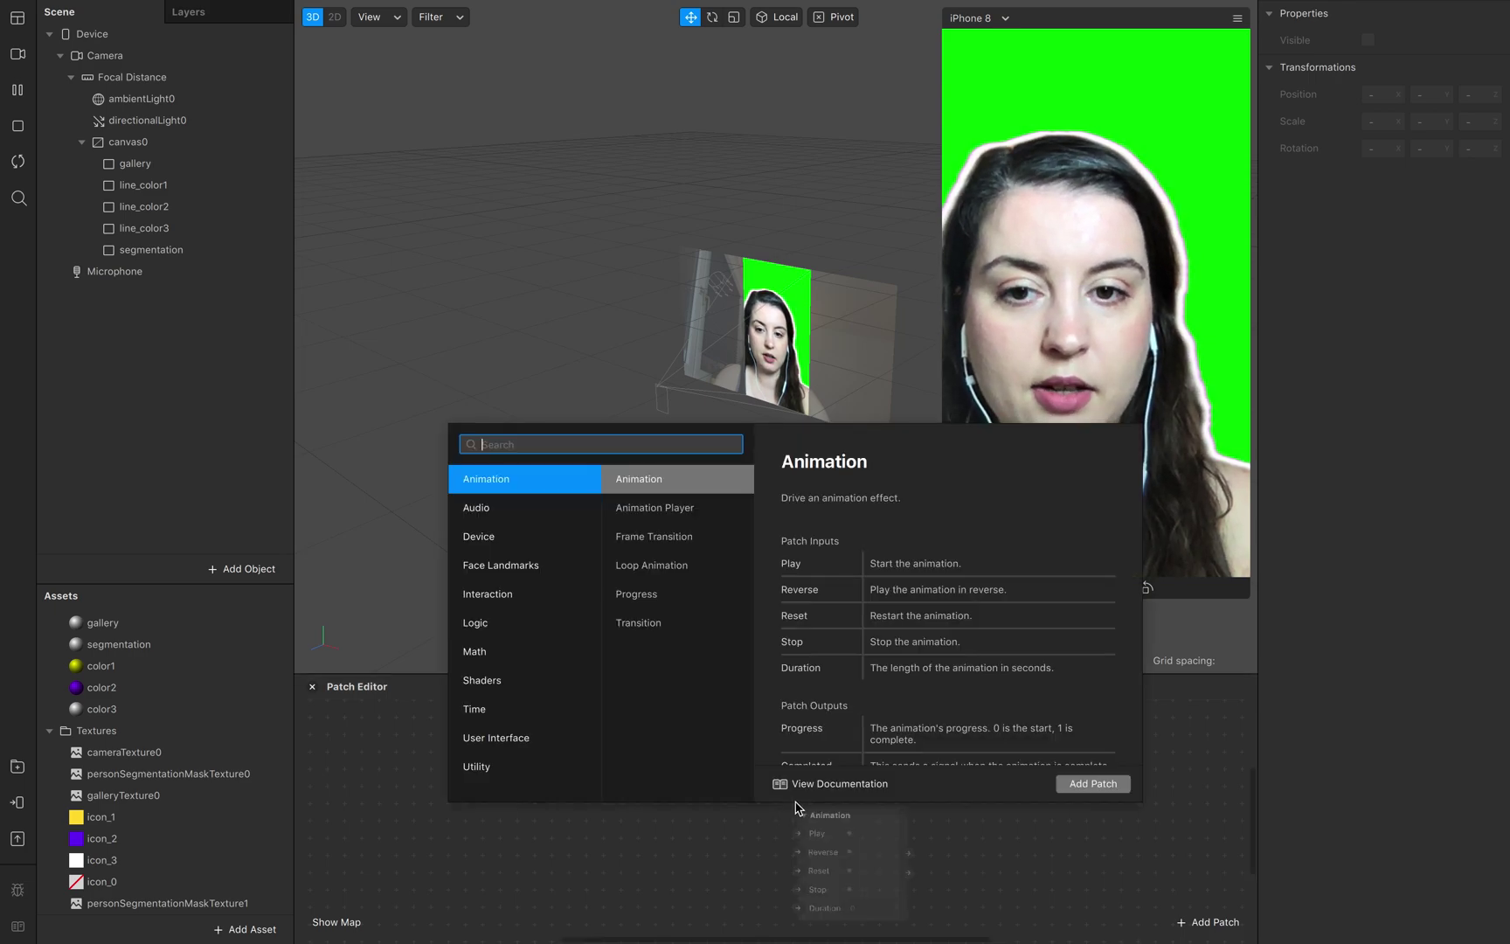
type("ui")
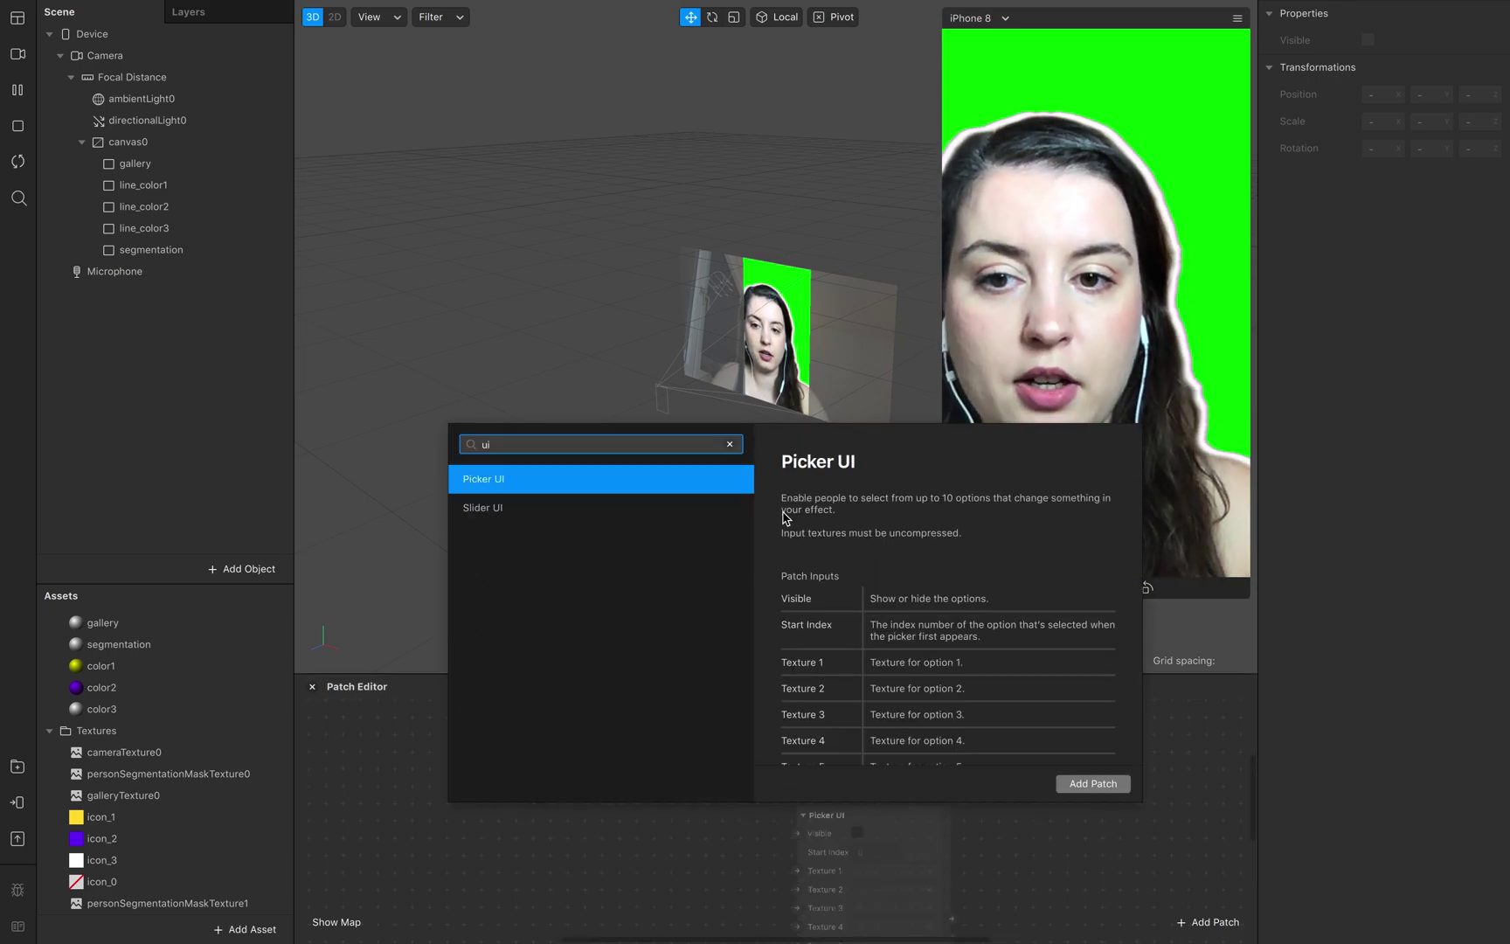
left_click(1093, 783)
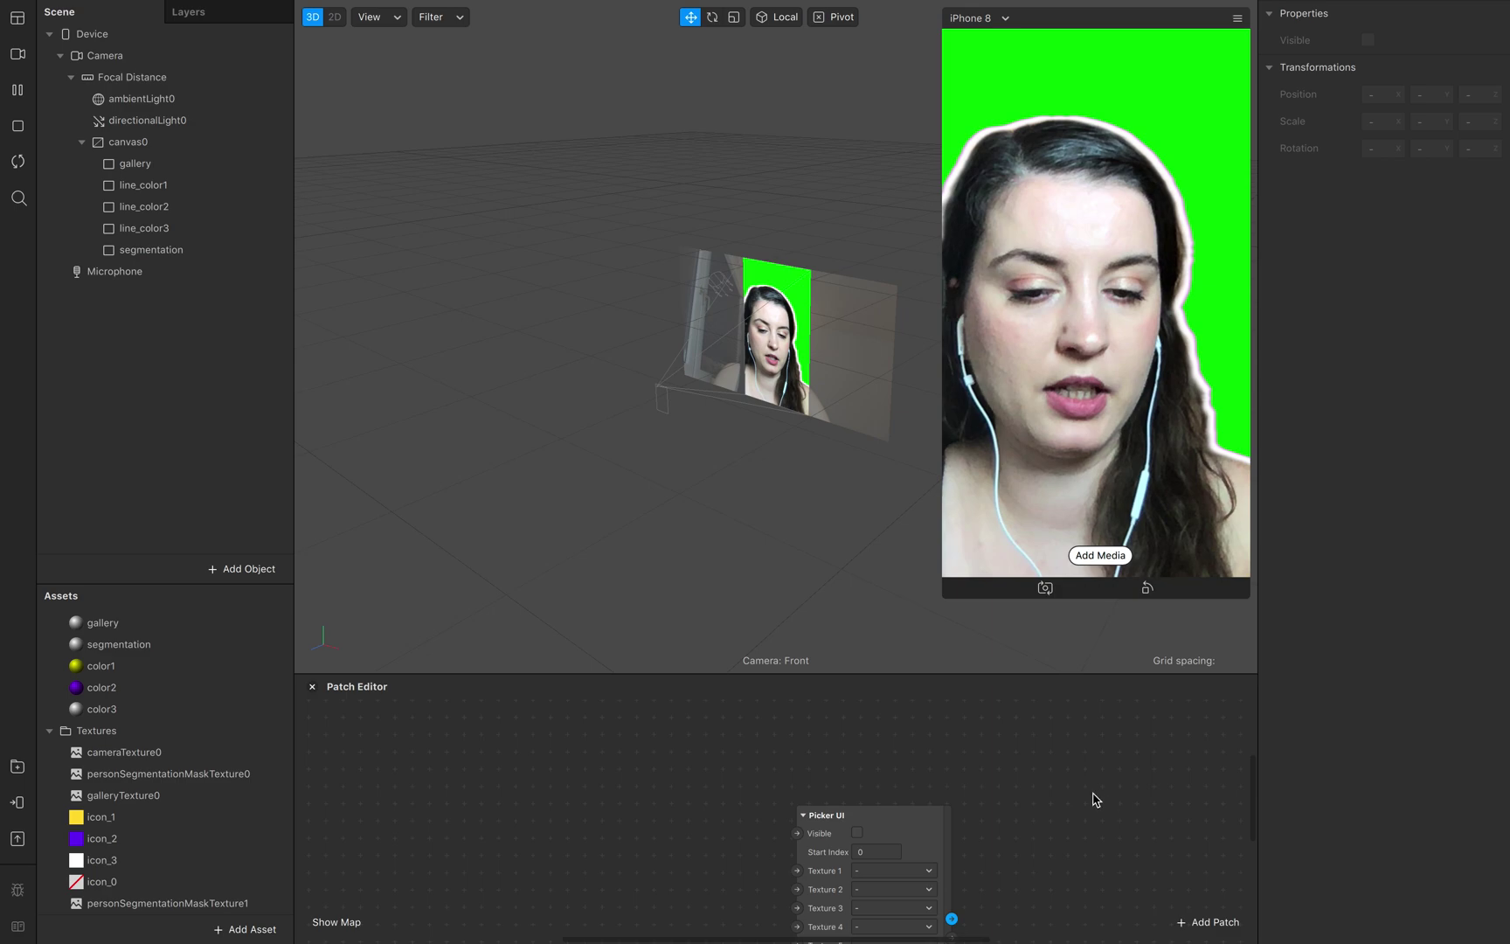
- Enlarge the Patch Editor and reposition the Picker UI patch so all its texture inputs are in view
left_click_drag(909, 826, 815, 761)
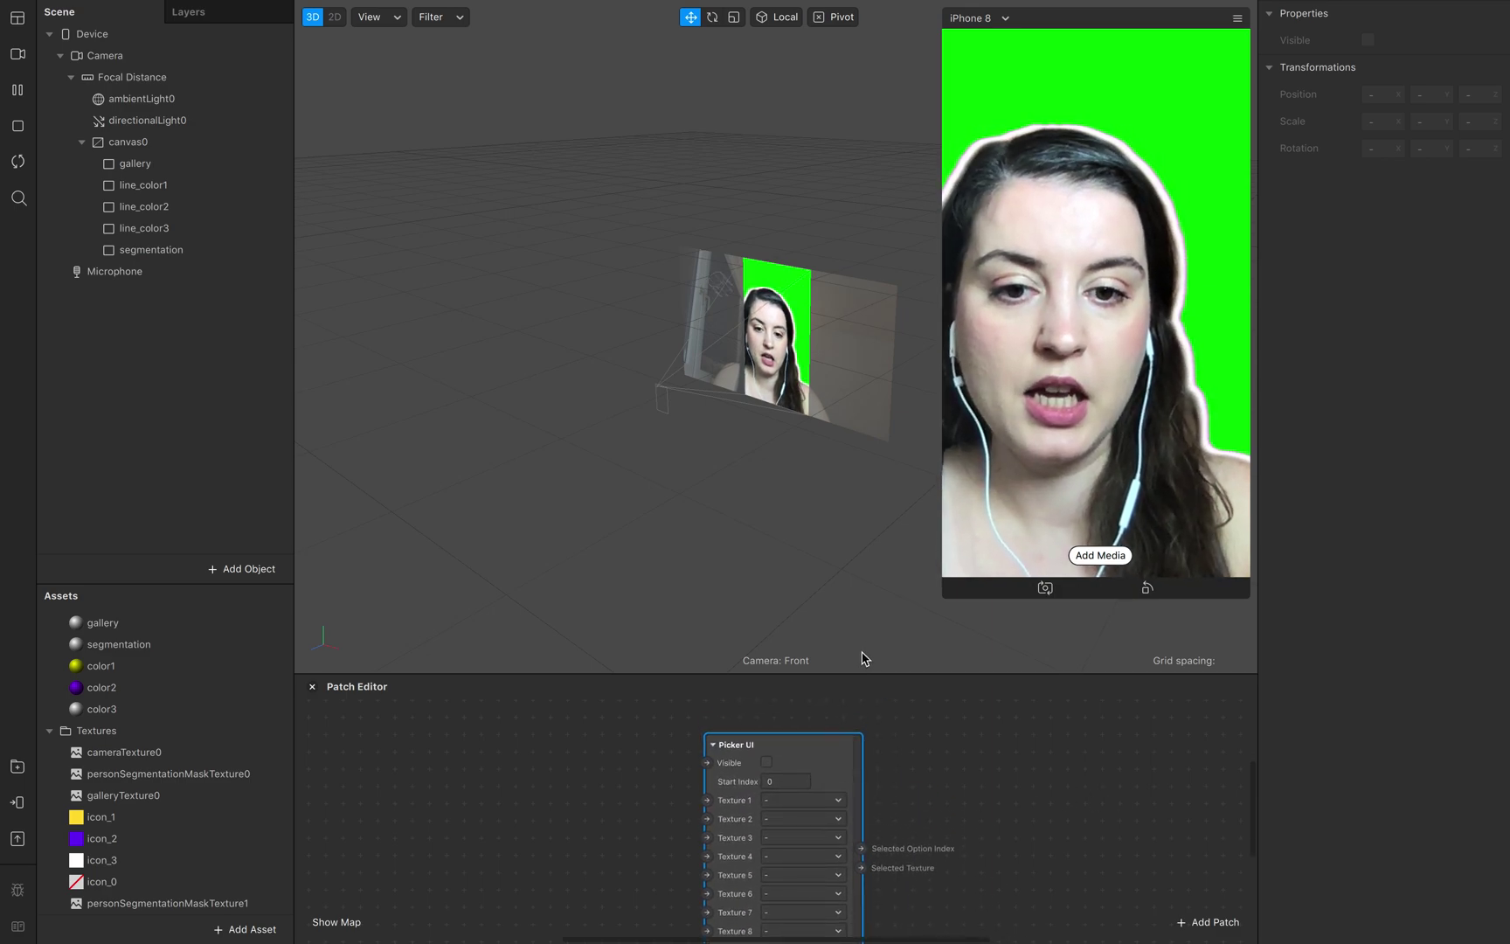
left_click_drag(876, 673, 883, 540)
left_click_drag(838, 624, 765, 662)
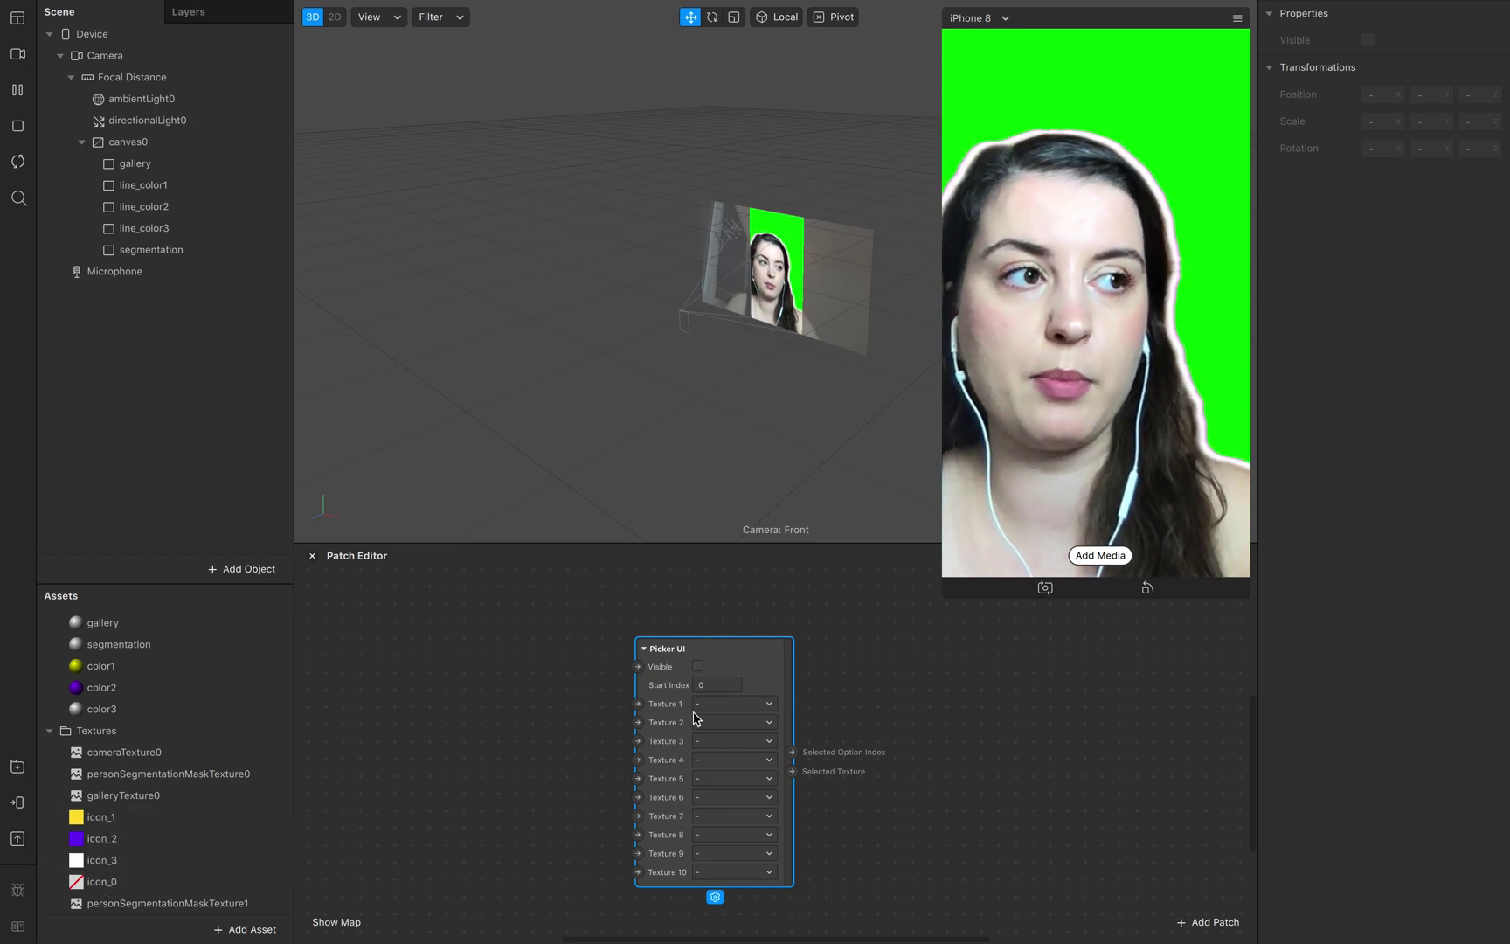
- Add the icon_0 to icon_3 textures to the patch graph beside the Picker UI and connect icon_0 to Texture 1
left_click(117, 816)
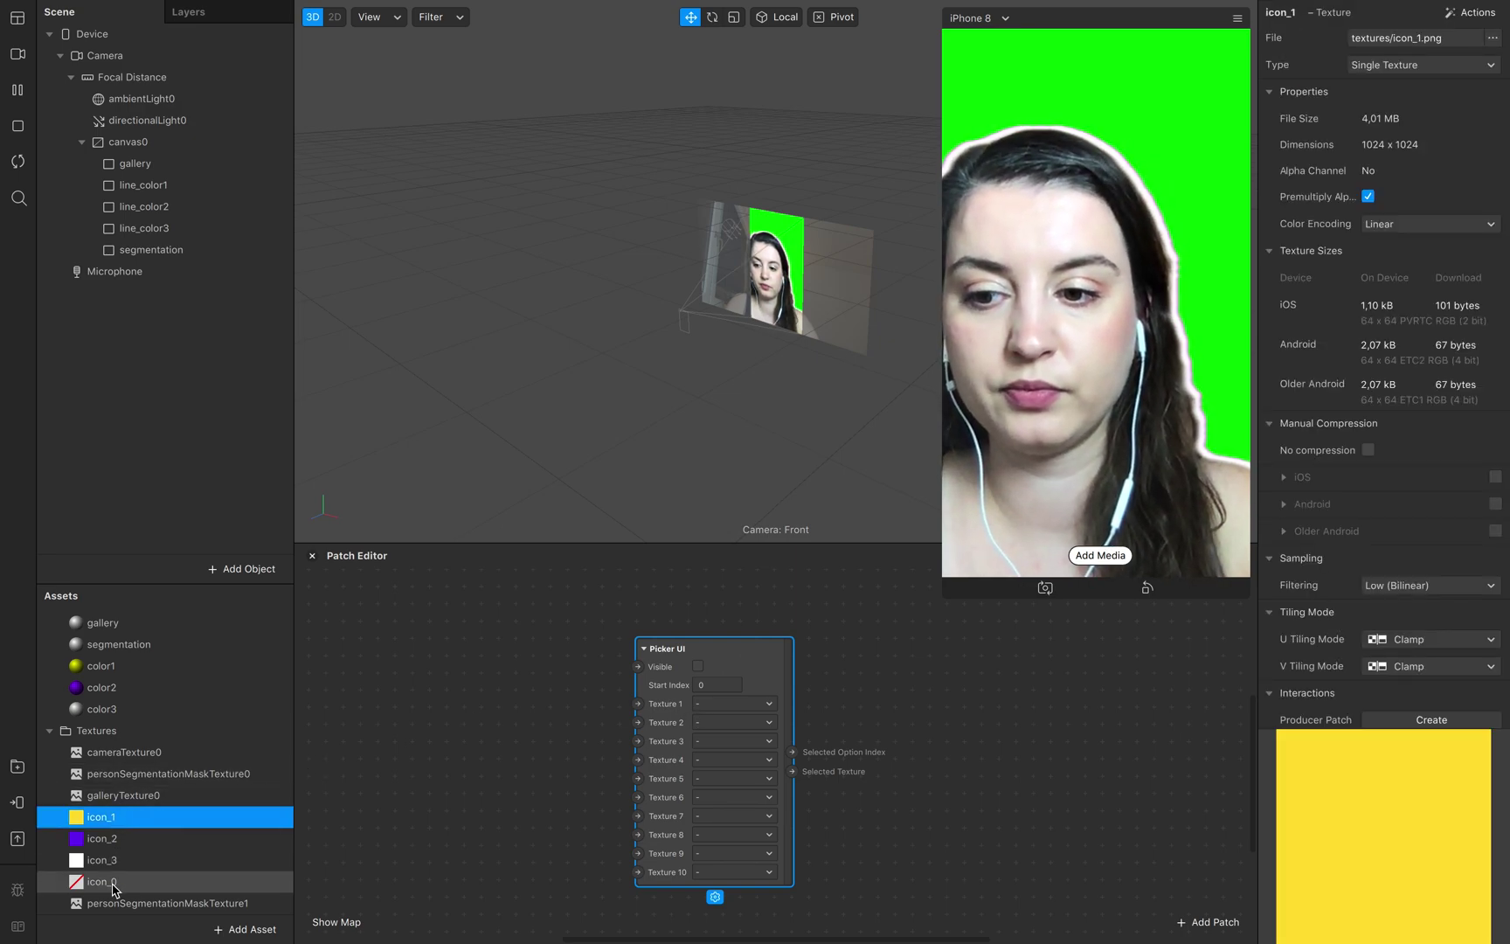
left_click(113, 882, "shift")
left_click_drag(114, 882, 641, 708)
left_click_drag(567, 781, 511, 812)
left_click_drag(525, 889, 541, 924)
left_click_drag(521, 816, 544, 868)
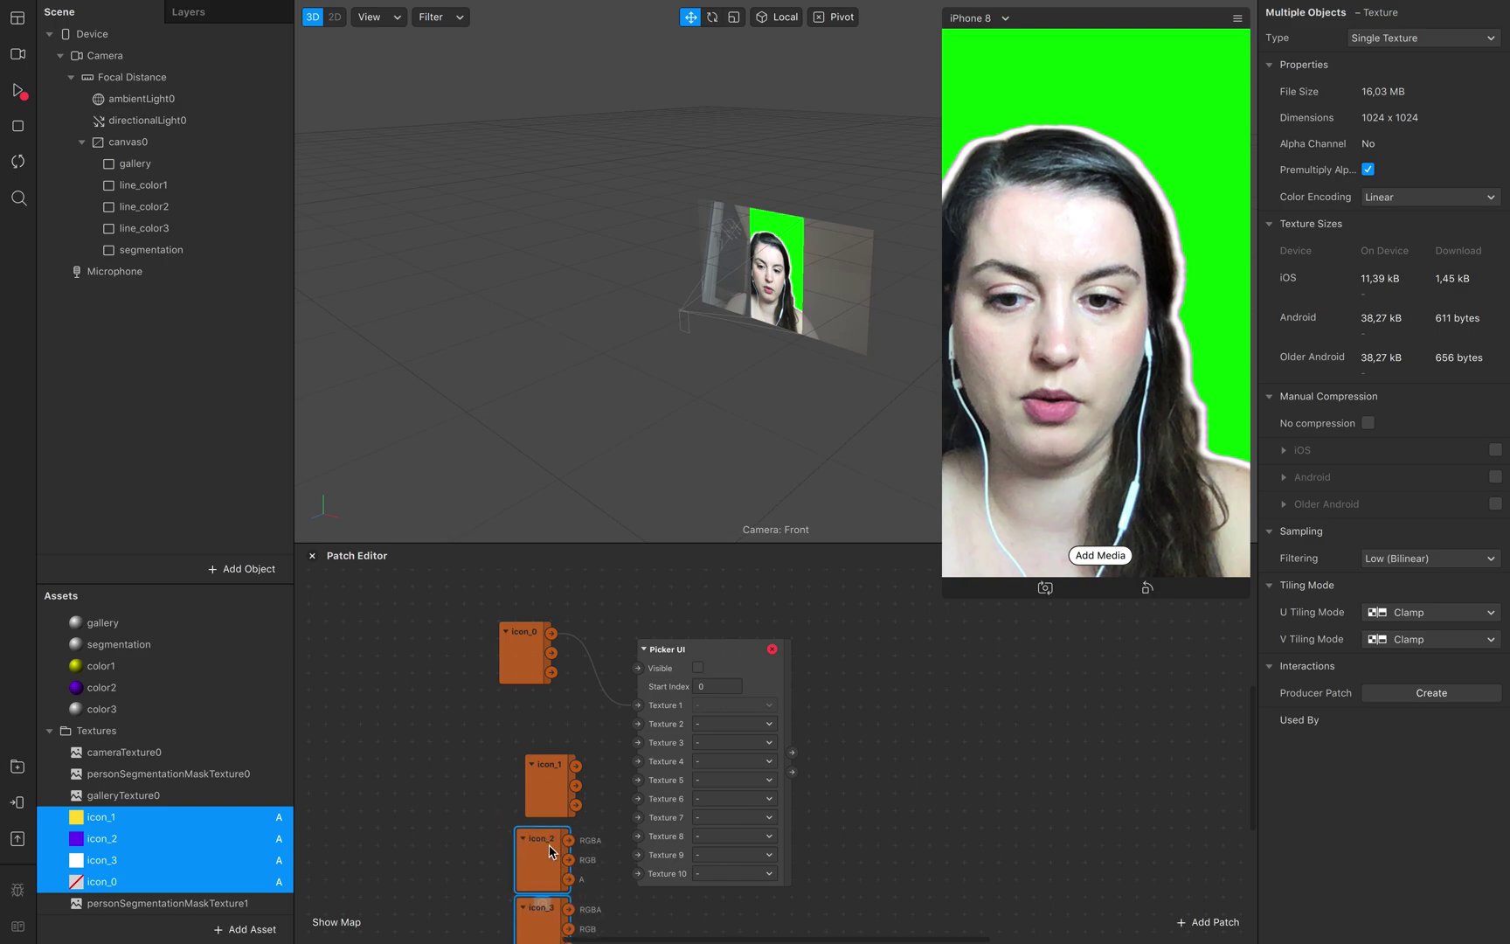
- Align the icon patches and connect the RGBA outputs of icon_1, icon_2 and icon_3 to Texture 2, Texture 3 and Texture 4
left_click(547, 799, "shift")
left_click_drag(547, 799, 636, 726)
left_click(603, 809)
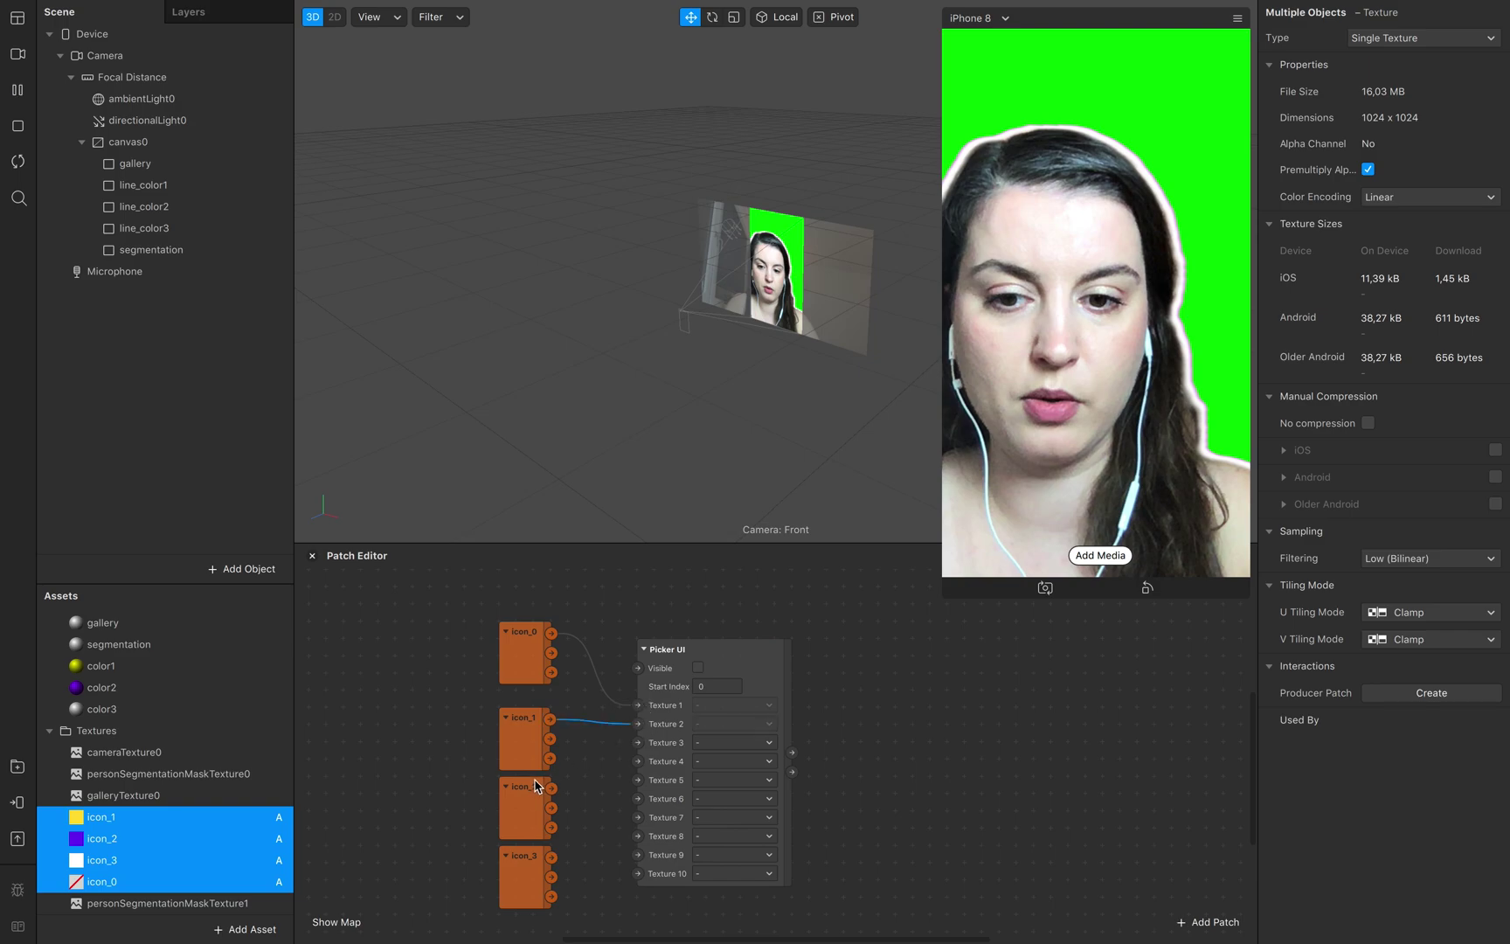
left_click_drag(551, 787, 641, 745)
left_click_drag(551, 855, 641, 767)
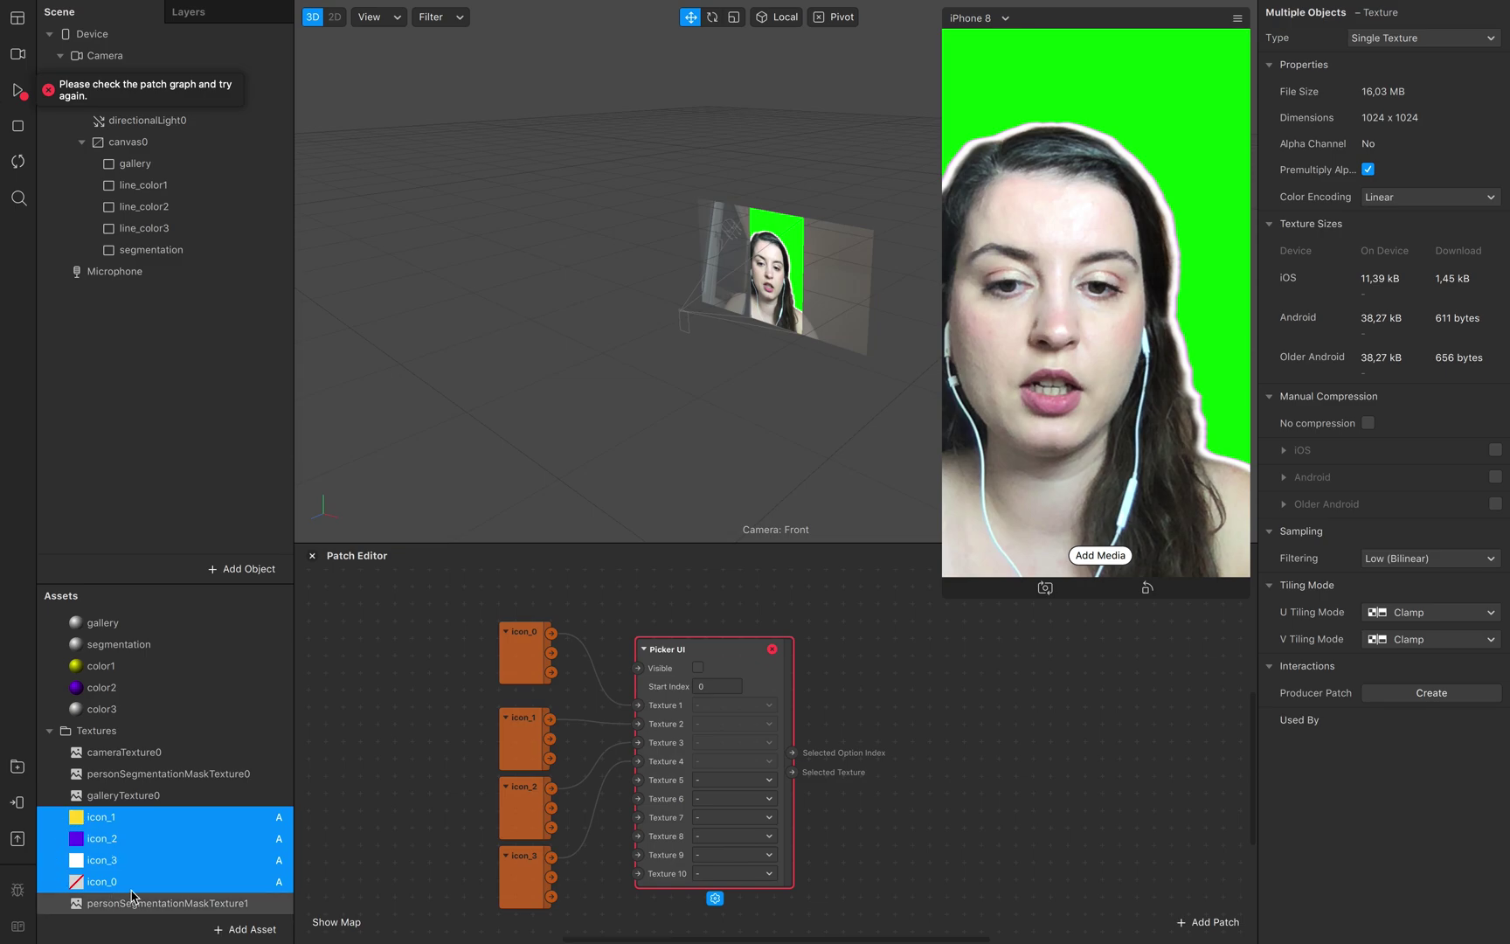
- Set the four icon textures to no compression
left_click(1369, 423)
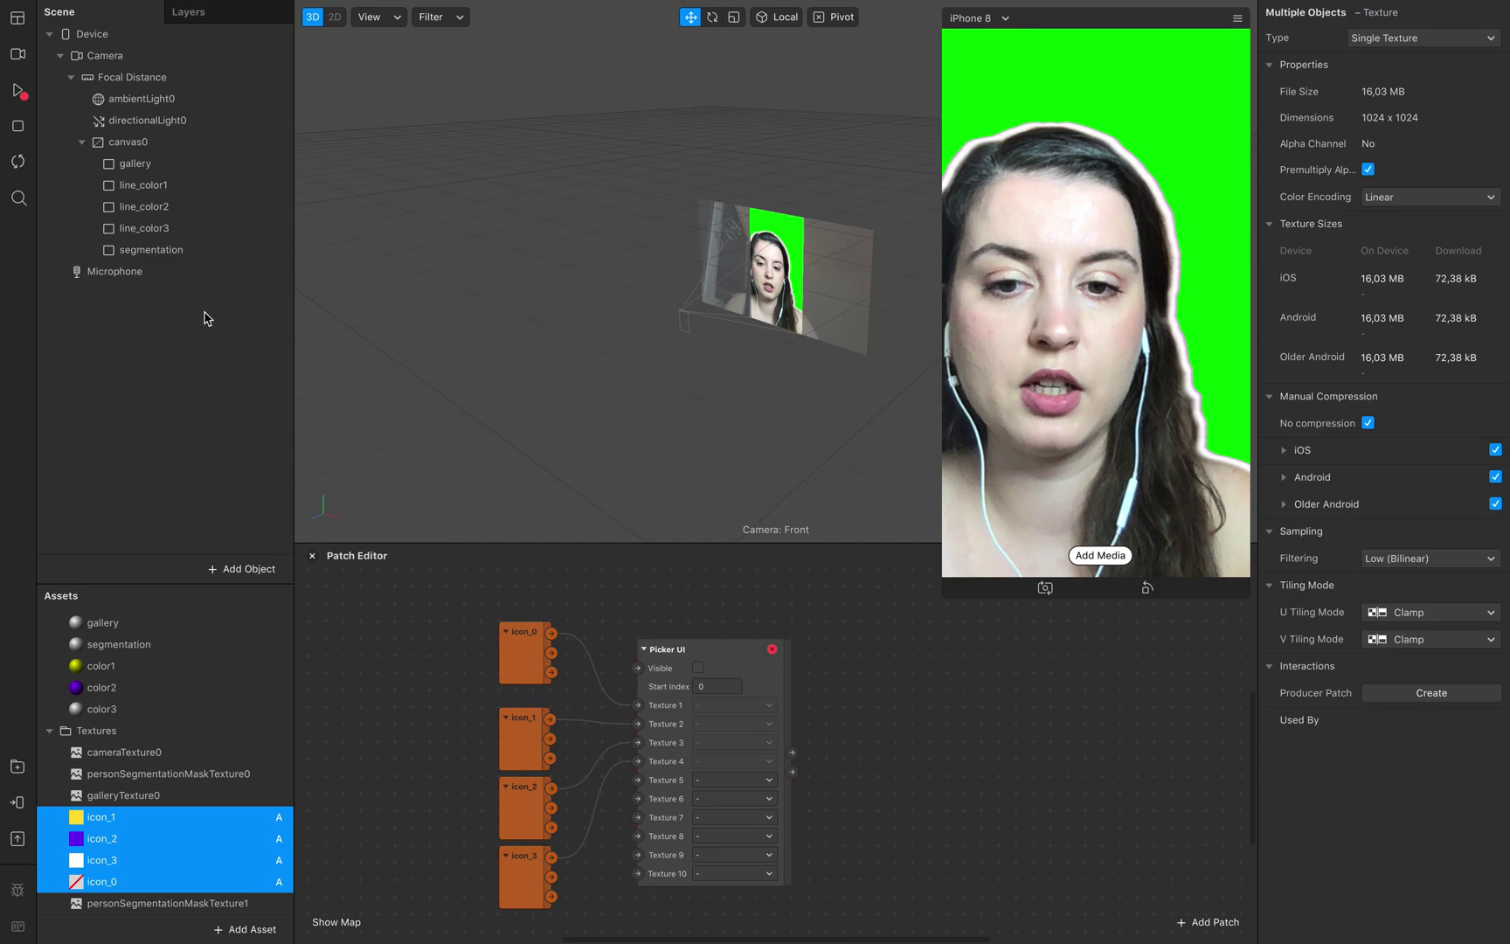
- Resume the paused effect preview
left_click(18, 90)
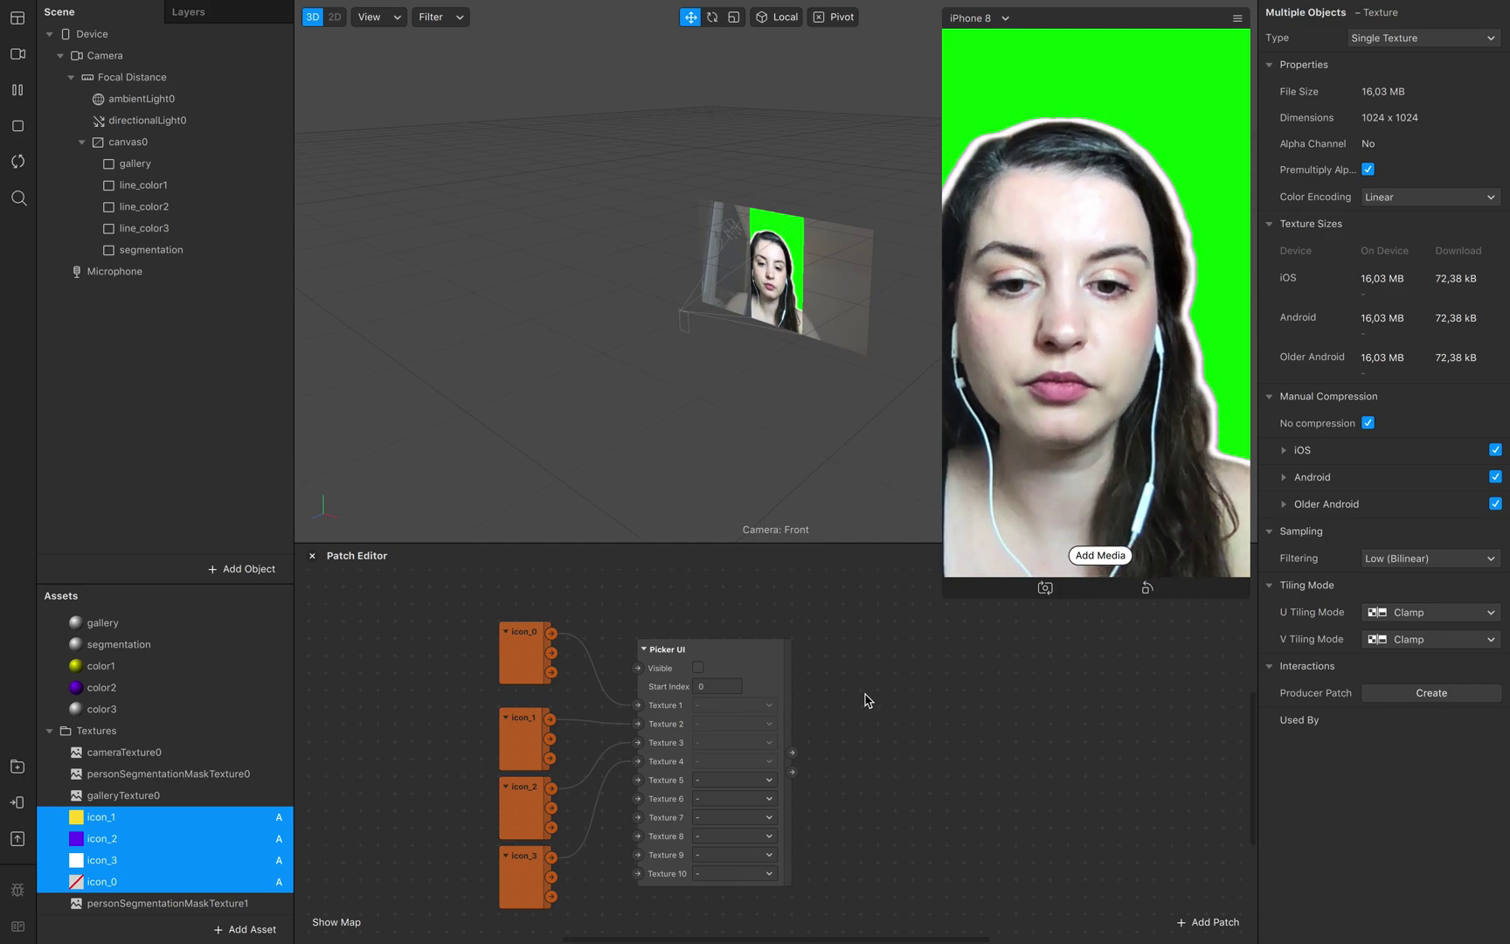
left_click(775, 651)
left_click(912, 731)
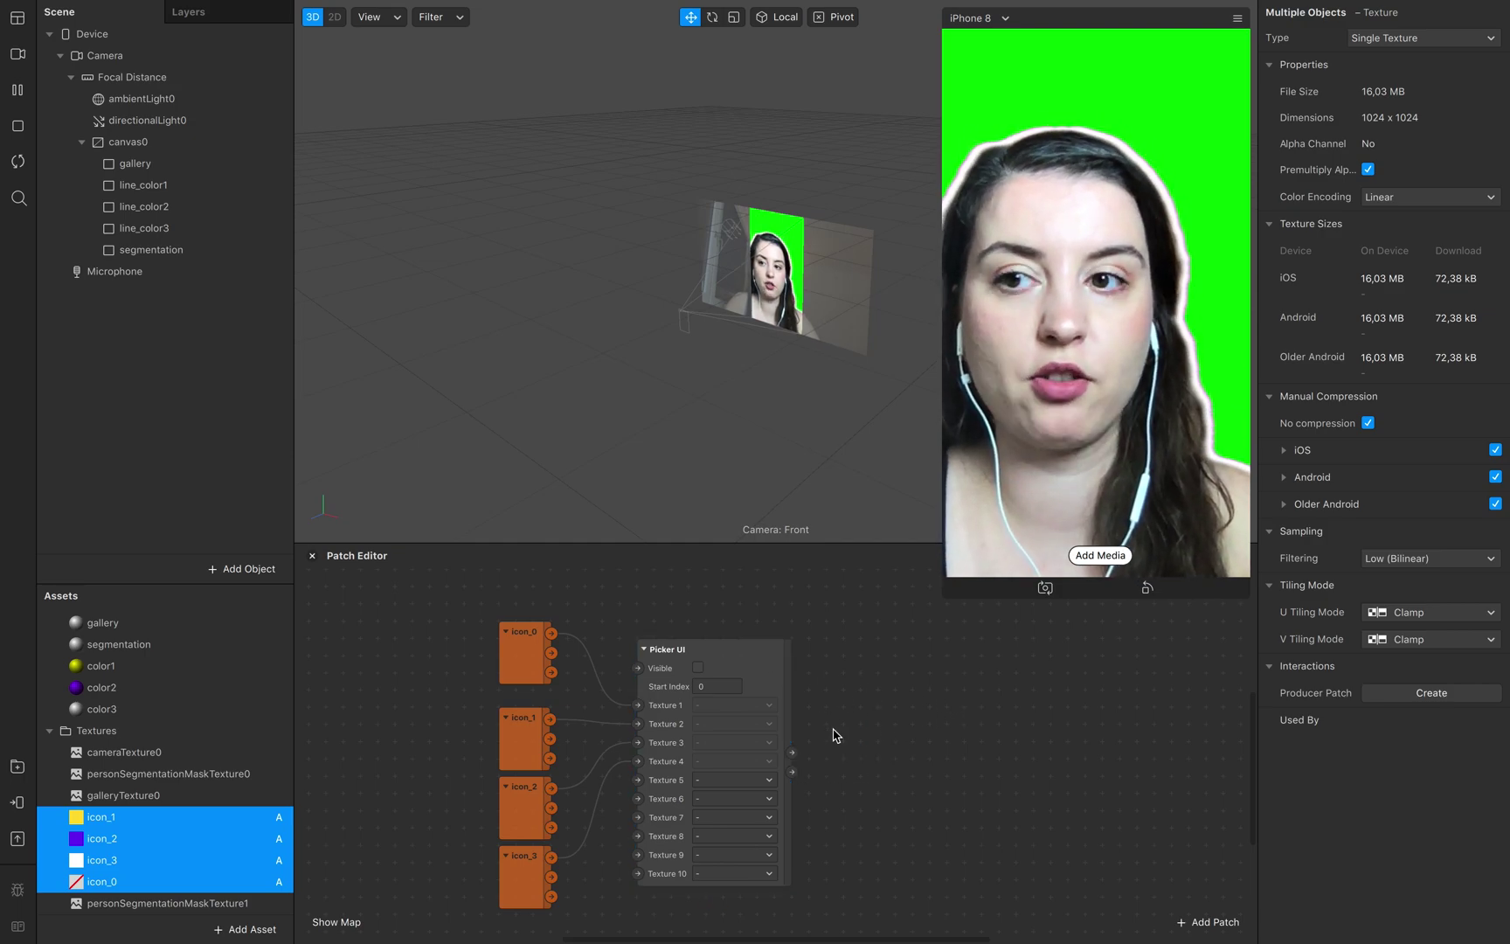
- Create Visible patches for line_color1, line_color2 and line_color3 and stack them in order beside the Picker UI patch
left_click(167, 187)
left_click(157, 229, "shift")
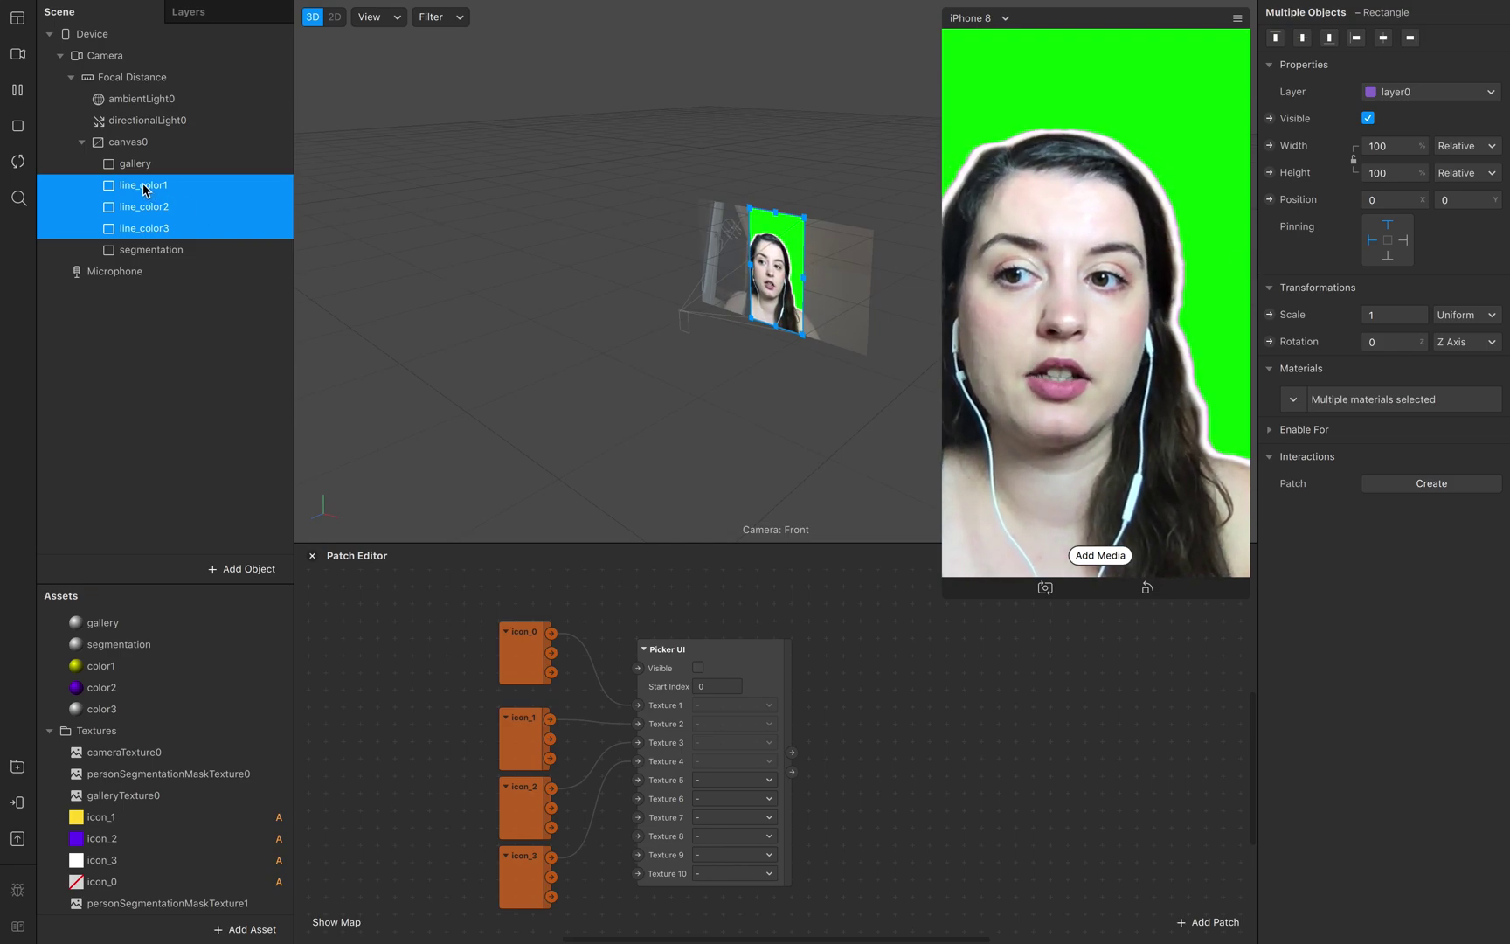
left_click(1270, 118)
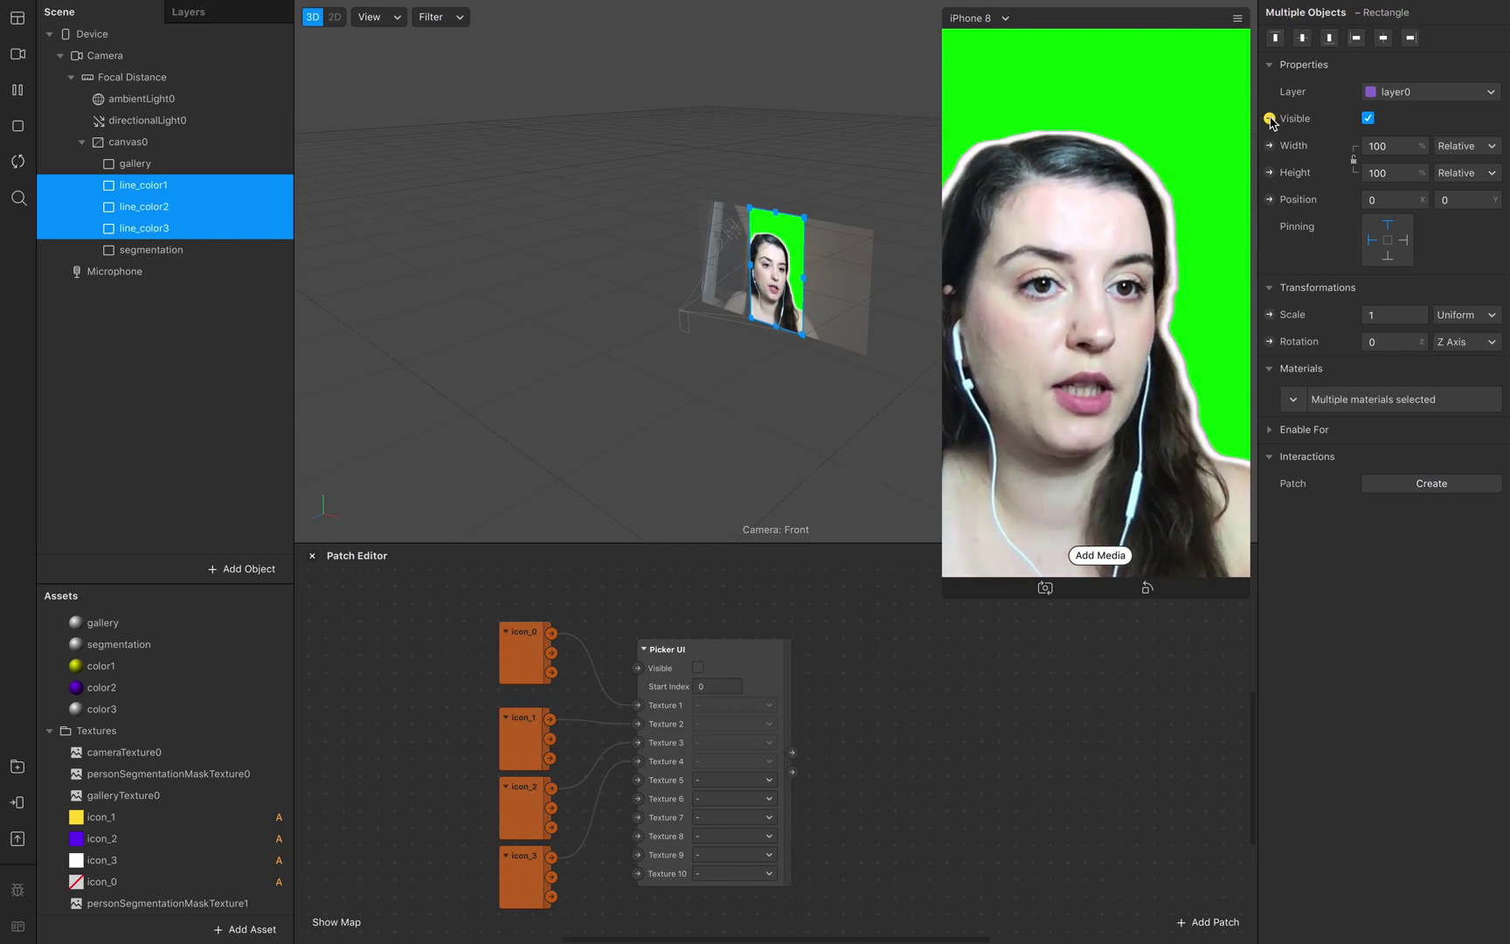
left_click(808, 767)
left_click_drag(809, 768, 962, 770)
left_click_drag(820, 774, 990, 705)
left_click_drag(962, 791, 998, 791)
mouse_move(970, 856)
left_mouse_down()
mouse_move(999, 857)
mouse_move(972, 857)
left_mouse_up()
left_click_drag(992, 778, 975, 778)
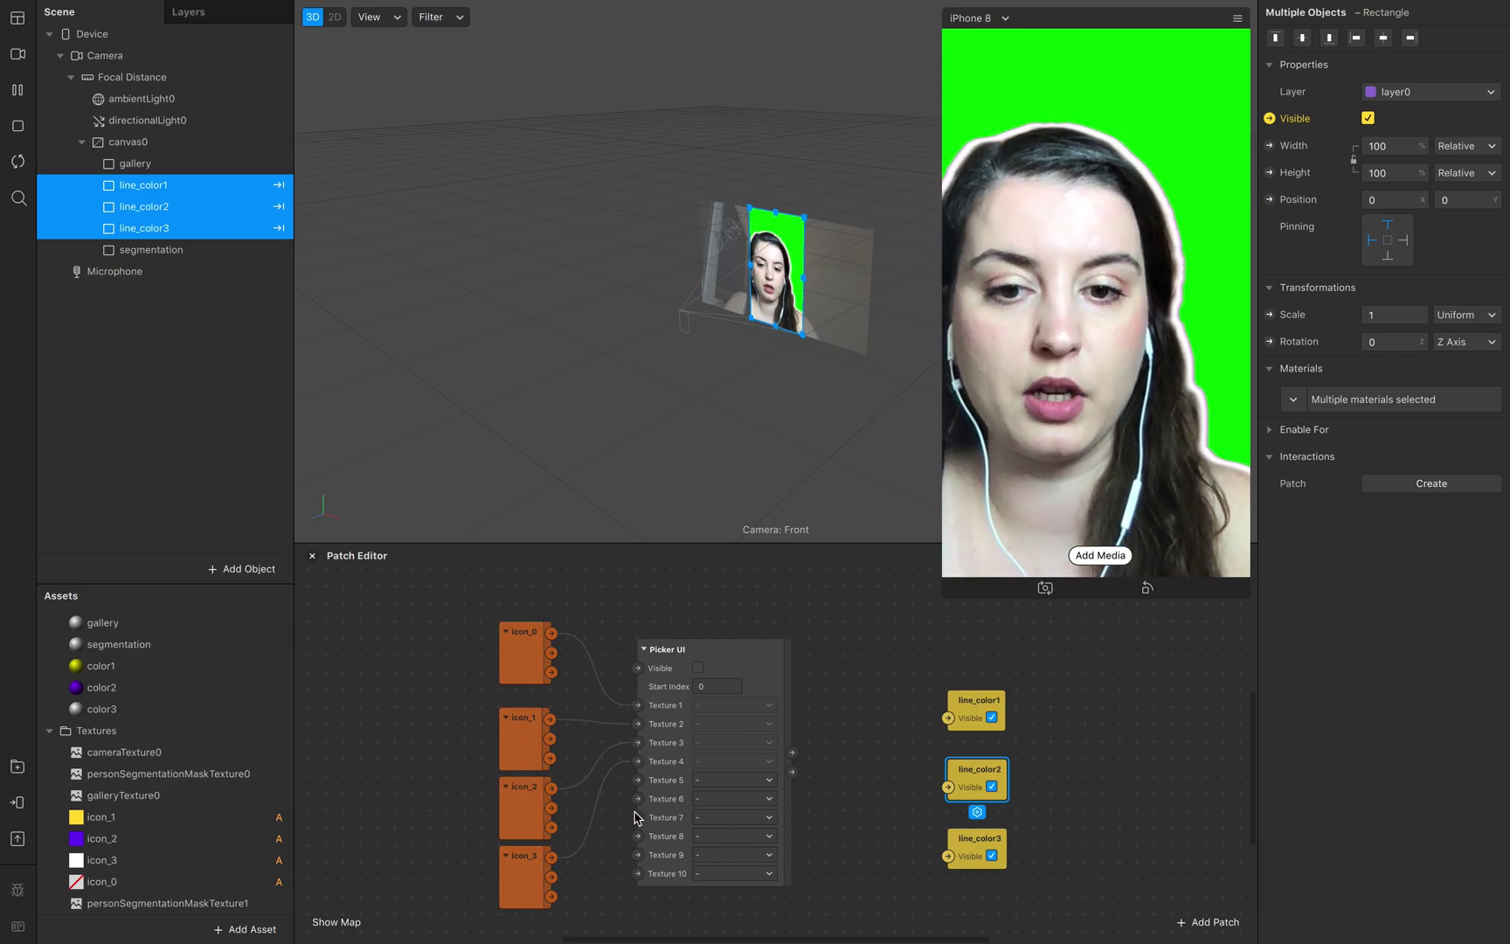
left_click(866, 750)
double_click(866, 734)
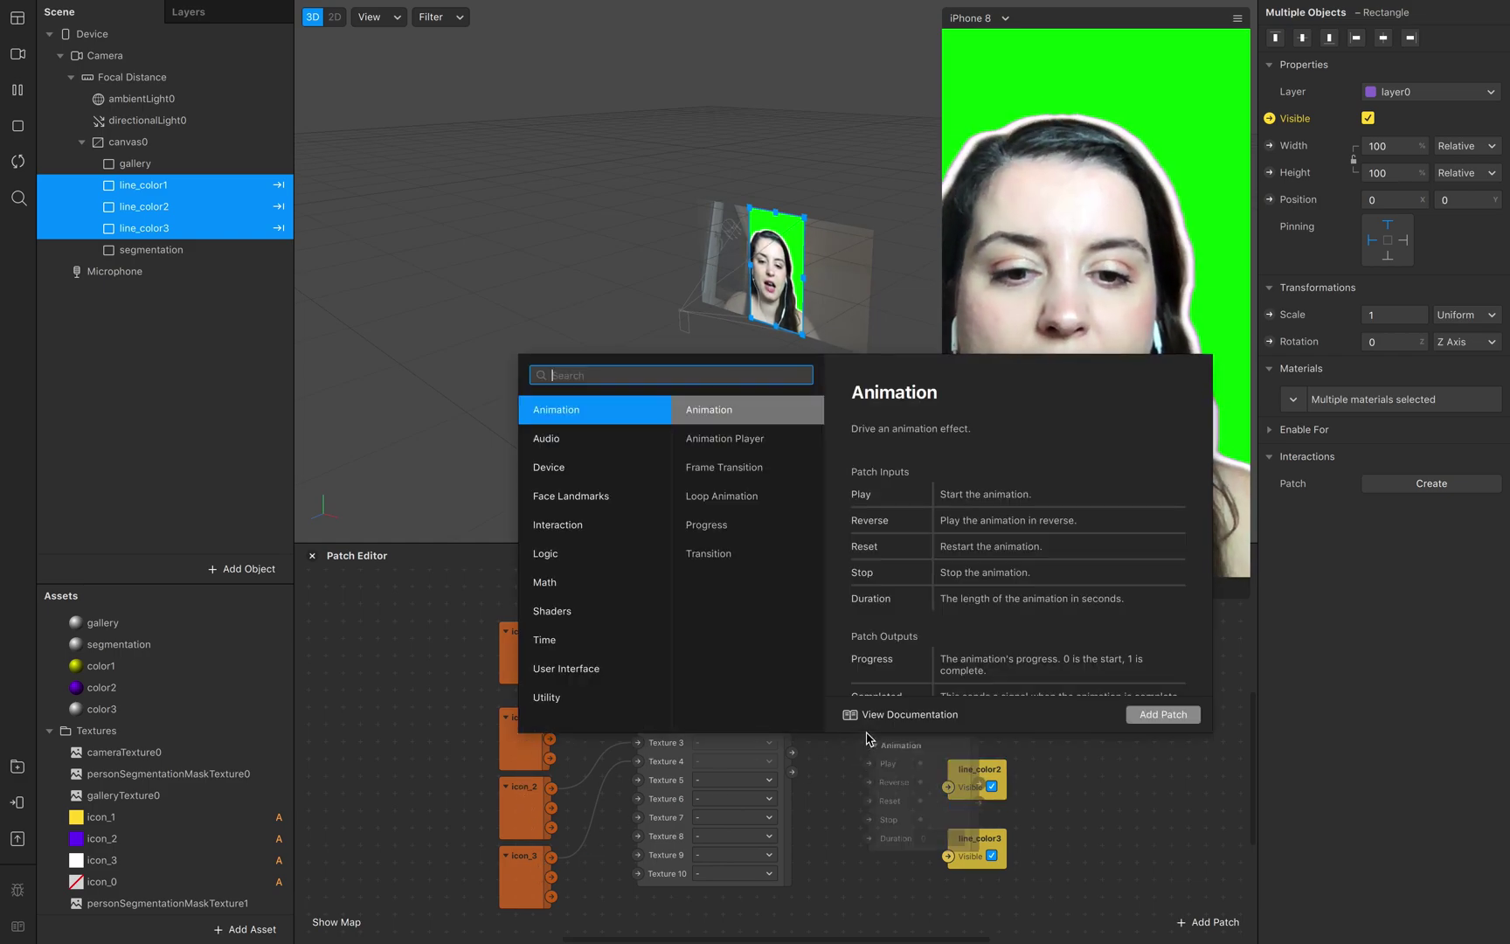
type("eq")
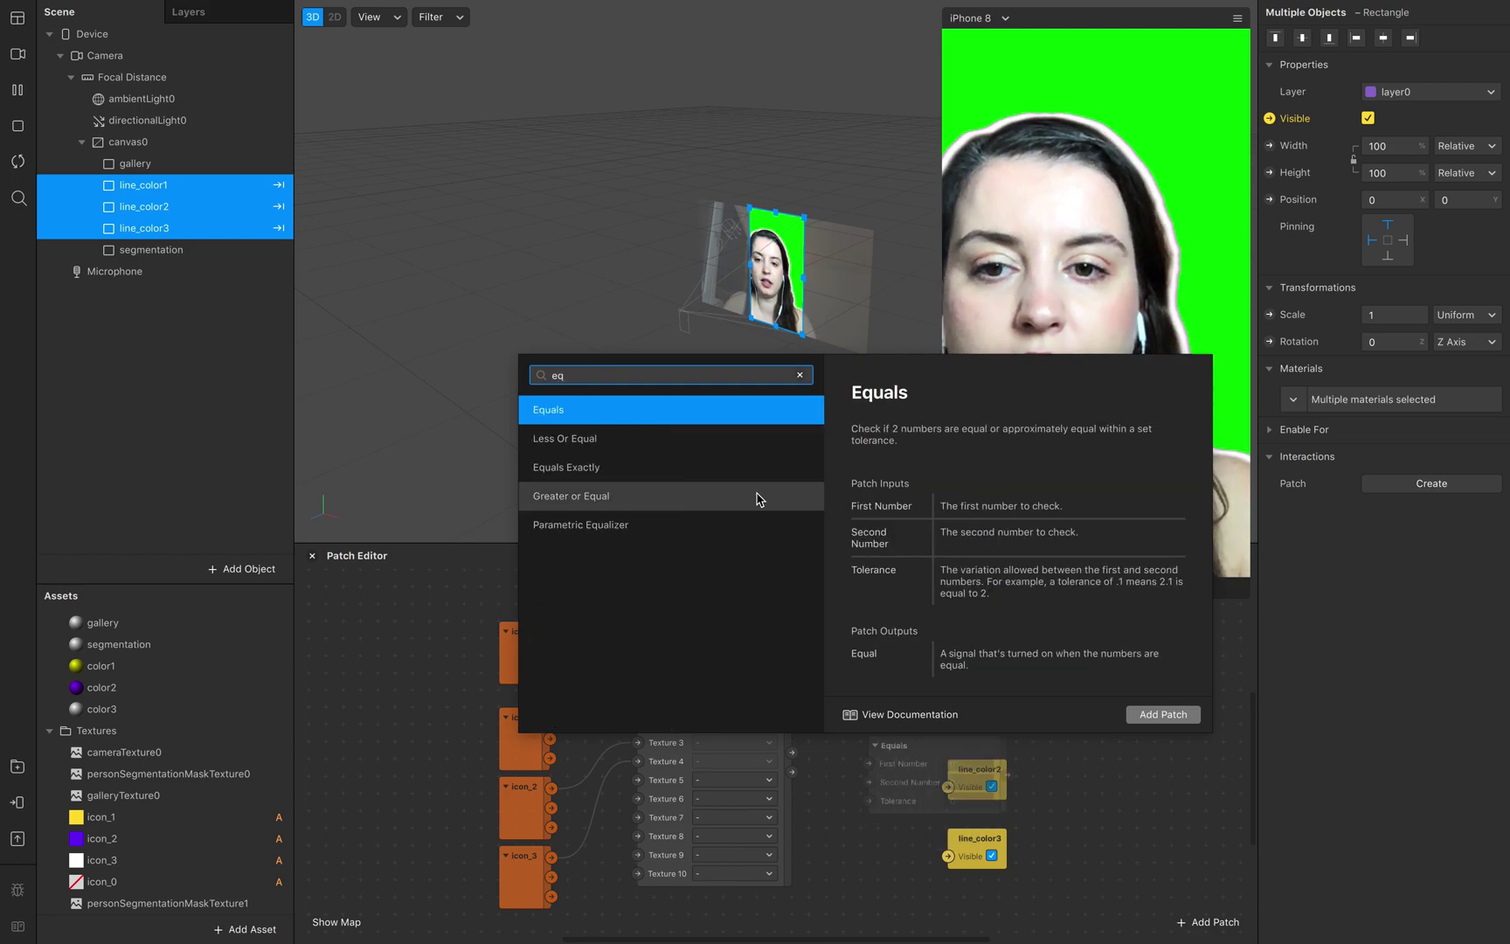
left_click(735, 468)
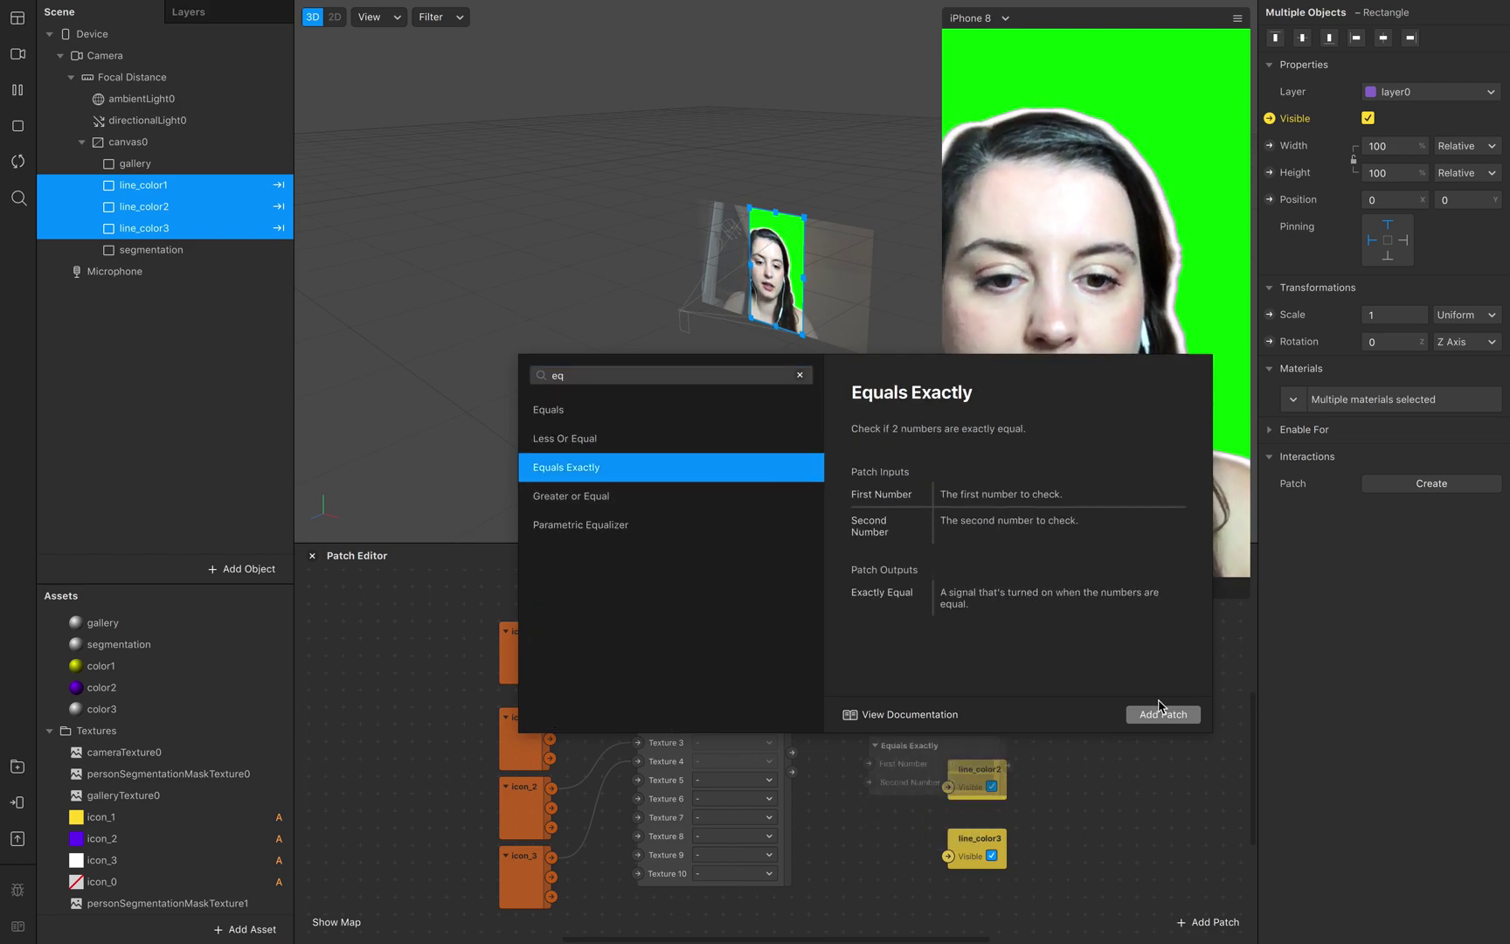
left_click(1129, 784)
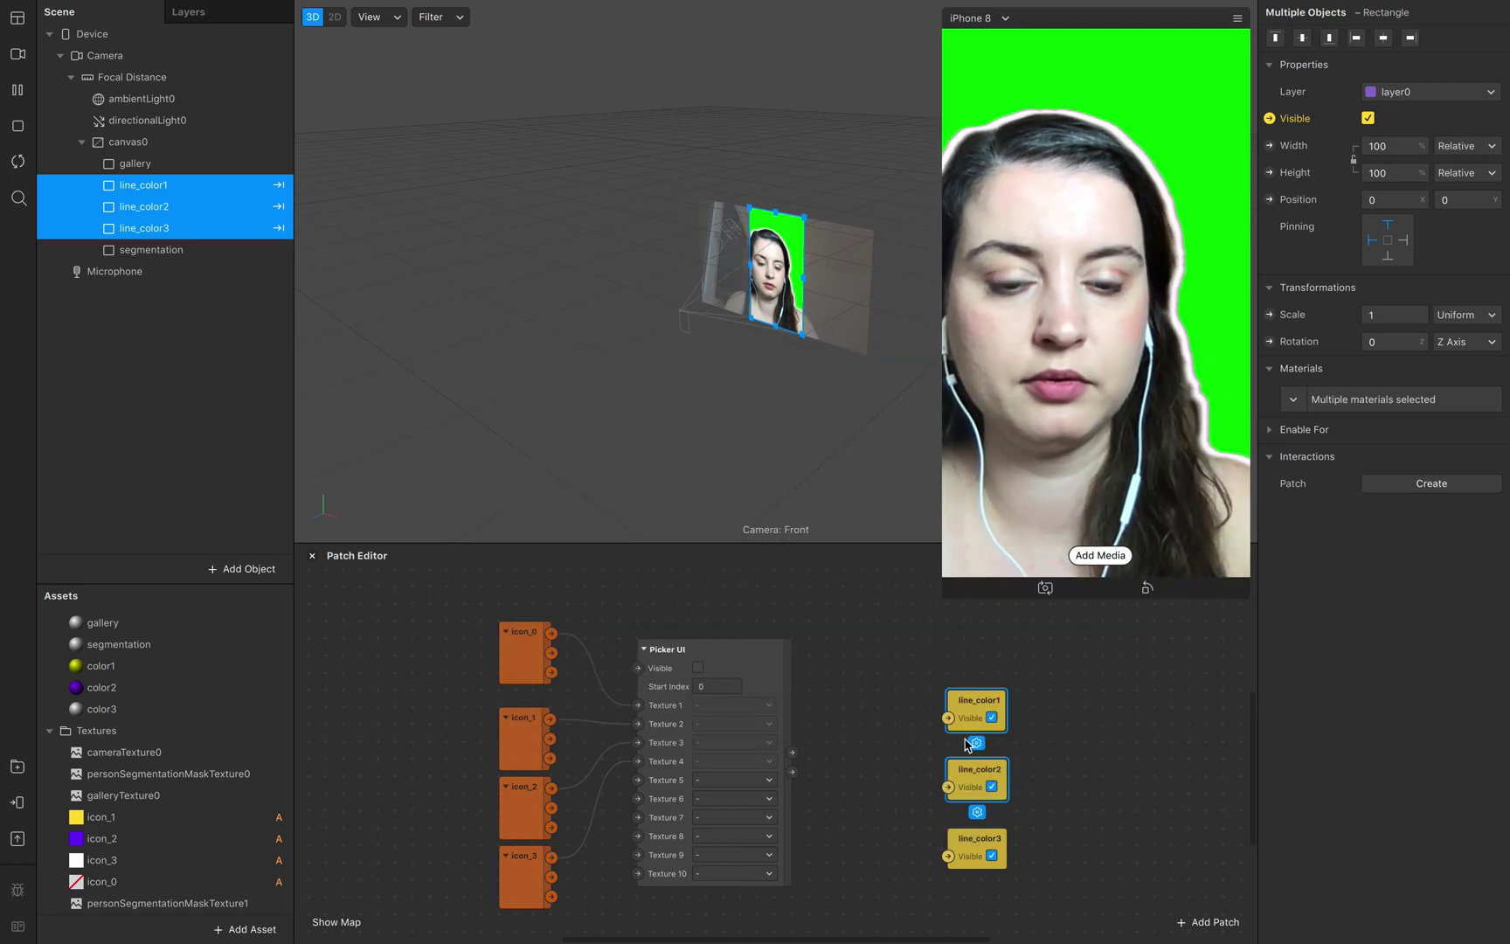
- Add an Equals Exactly patch fed by the Picker UI's Selected Option Index output
left_click_drag(792, 753, 850, 707)
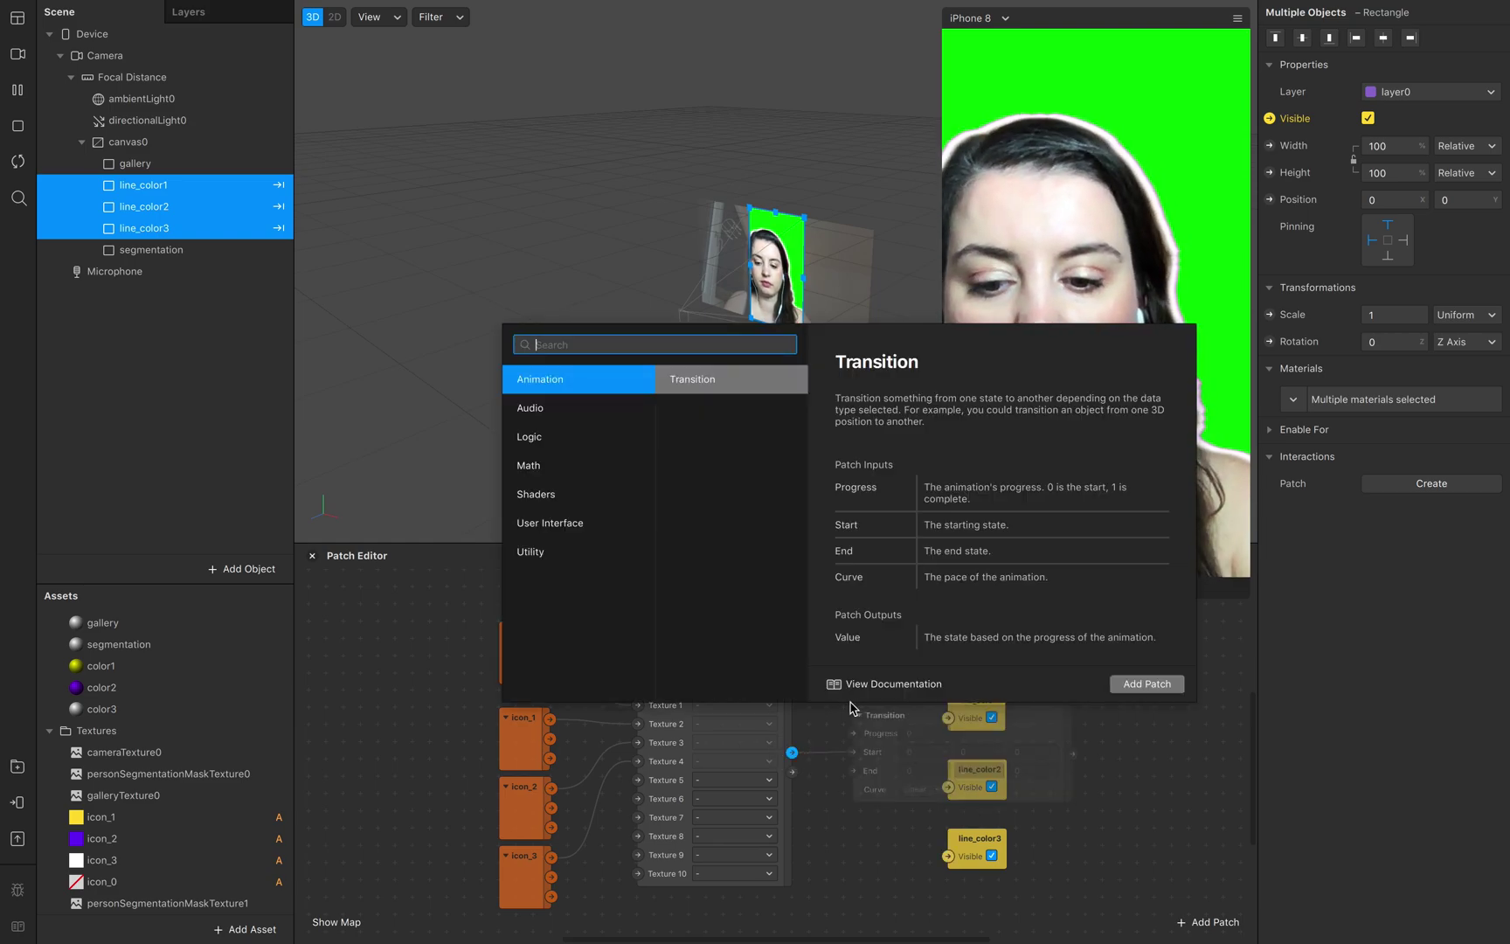
type("eq")
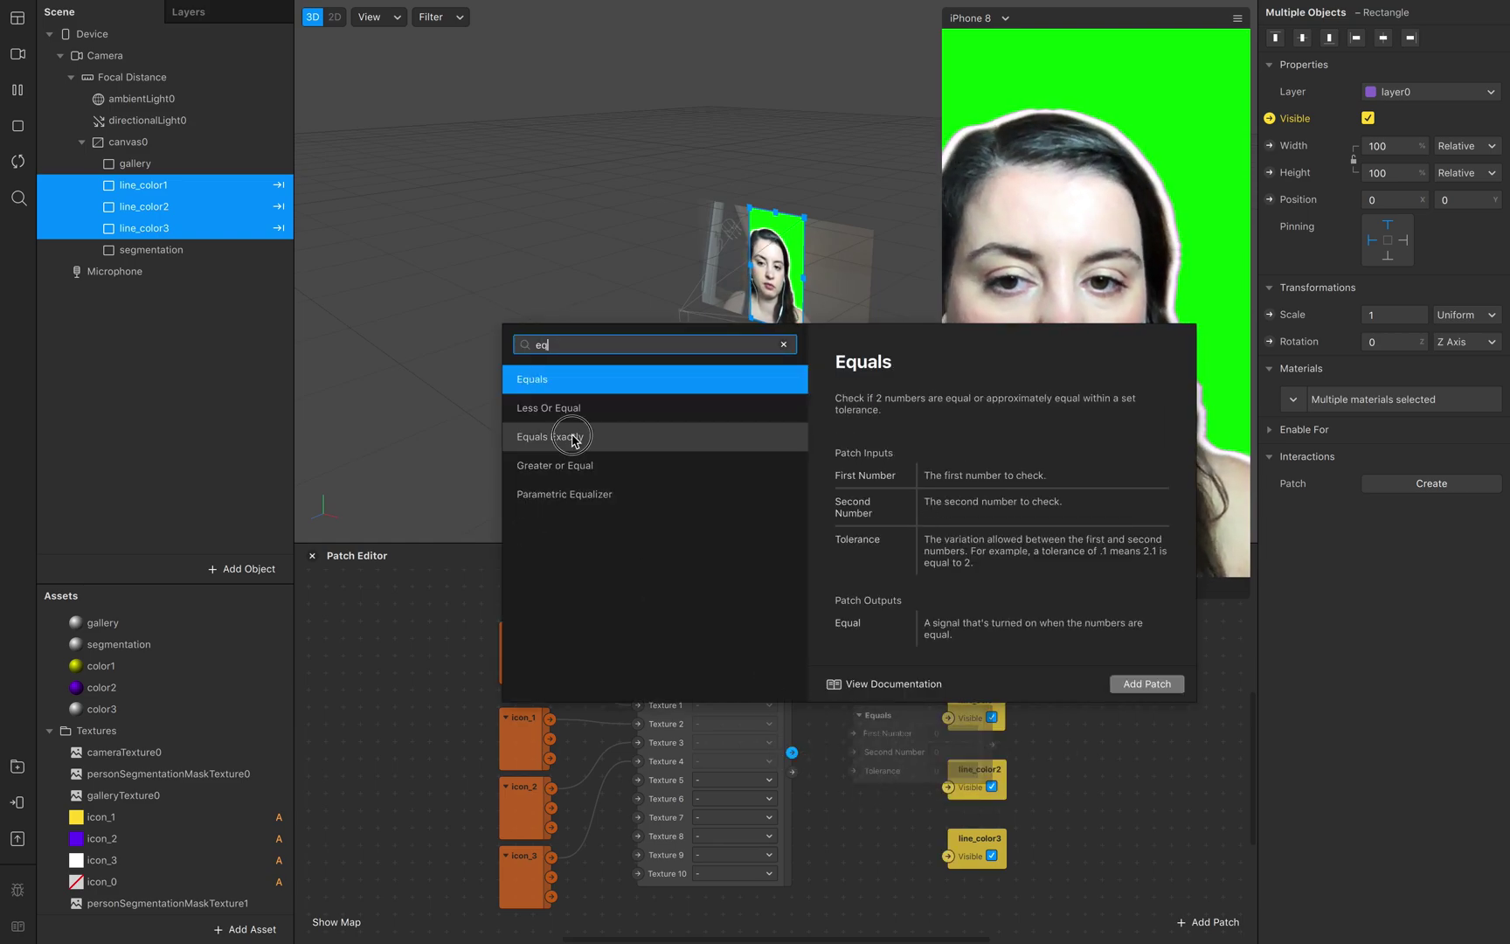
left_click(576, 438)
left_click(1136, 684)
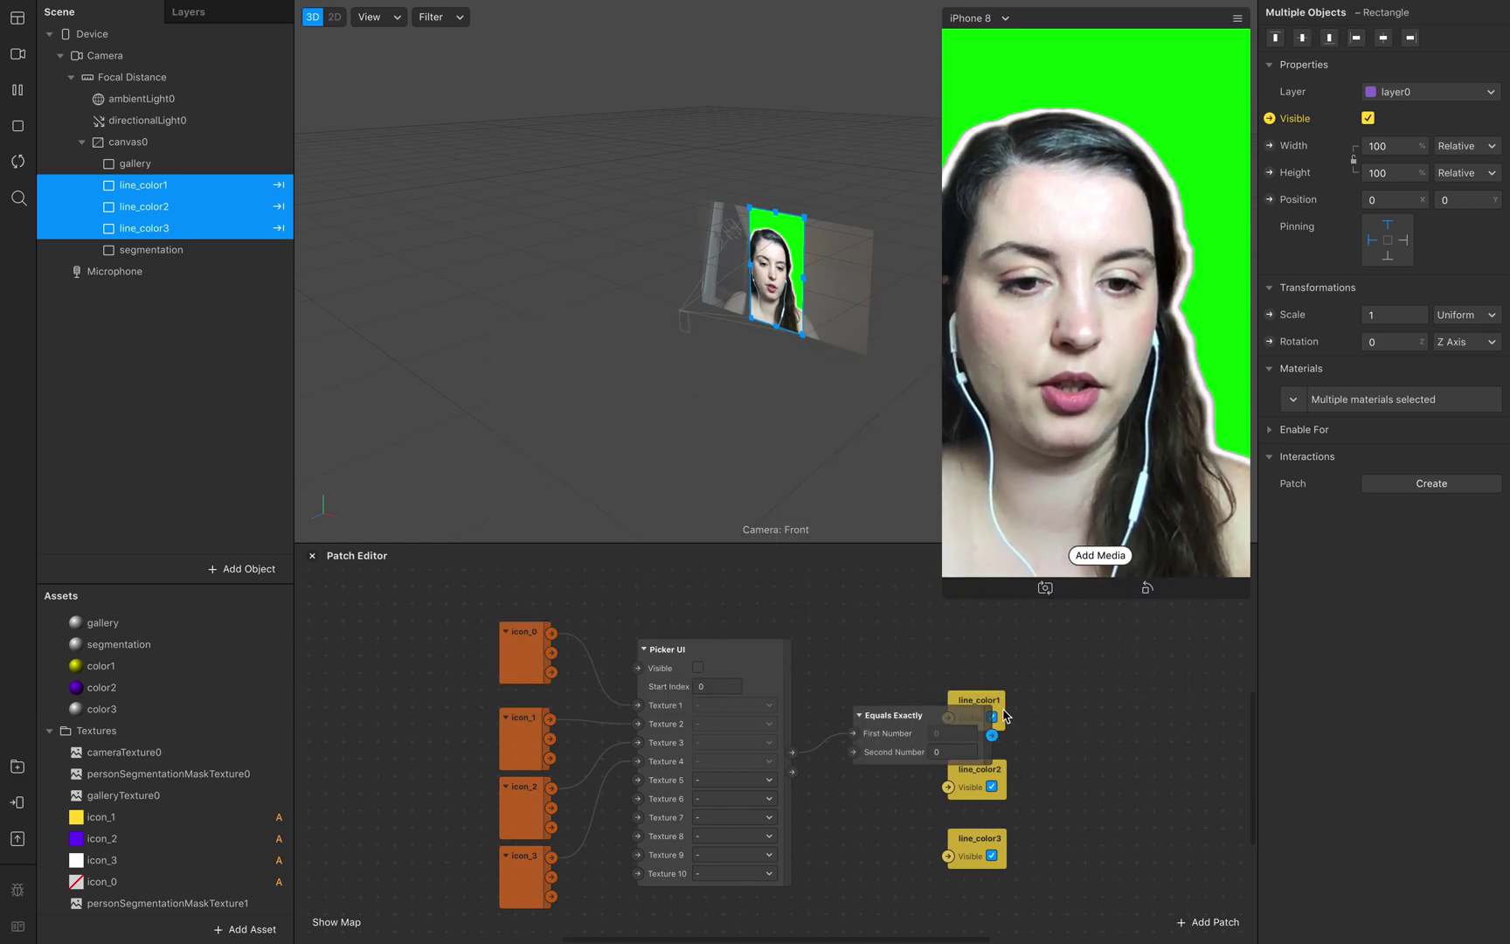
- Move the three line_color patches clear of the Equals Exactly patch
left_click(992, 787)
left_click(995, 698, "shift")
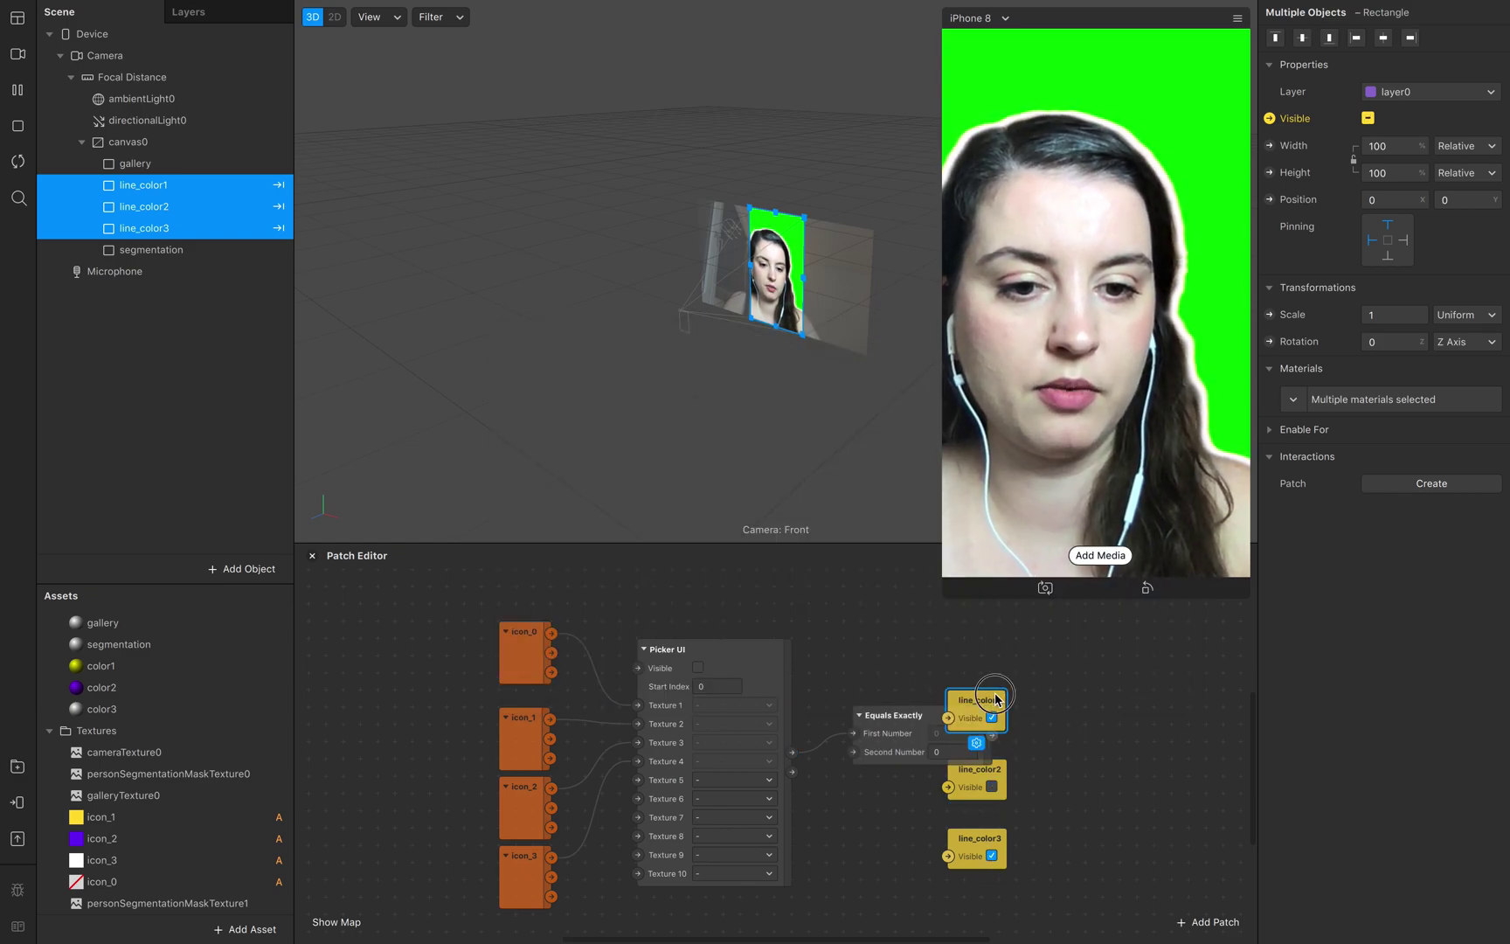
left_click_drag(997, 699, 1100, 699)
left_click(983, 791)
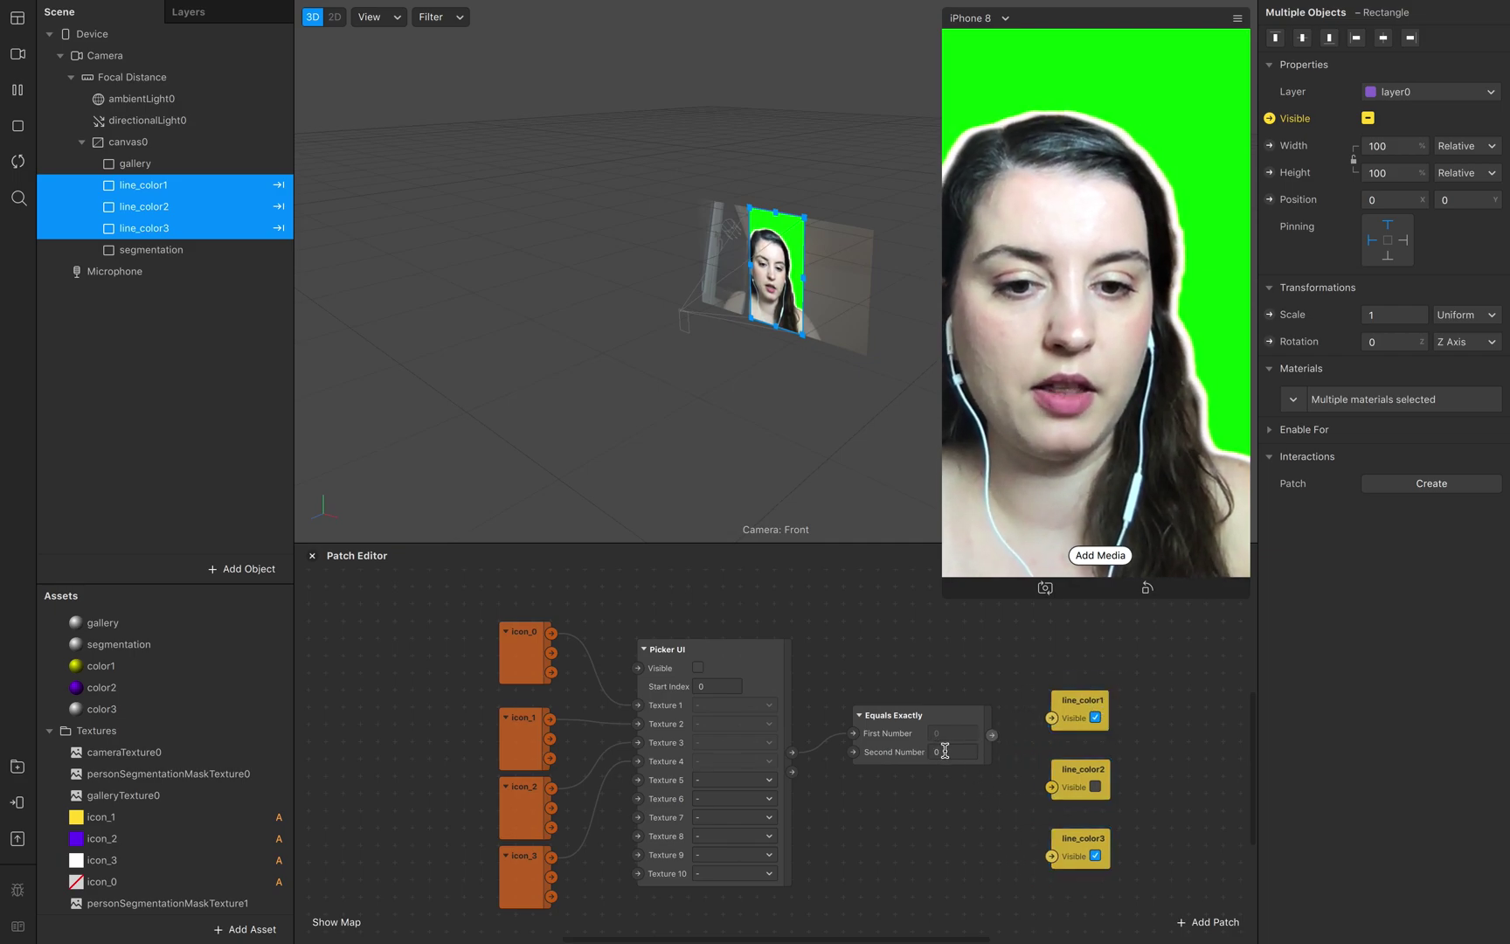
- Set the Equals Exactly patch's Second Number to 1 and connect its output to line_color1's Visible input
left_click(909, 754)
type("1")
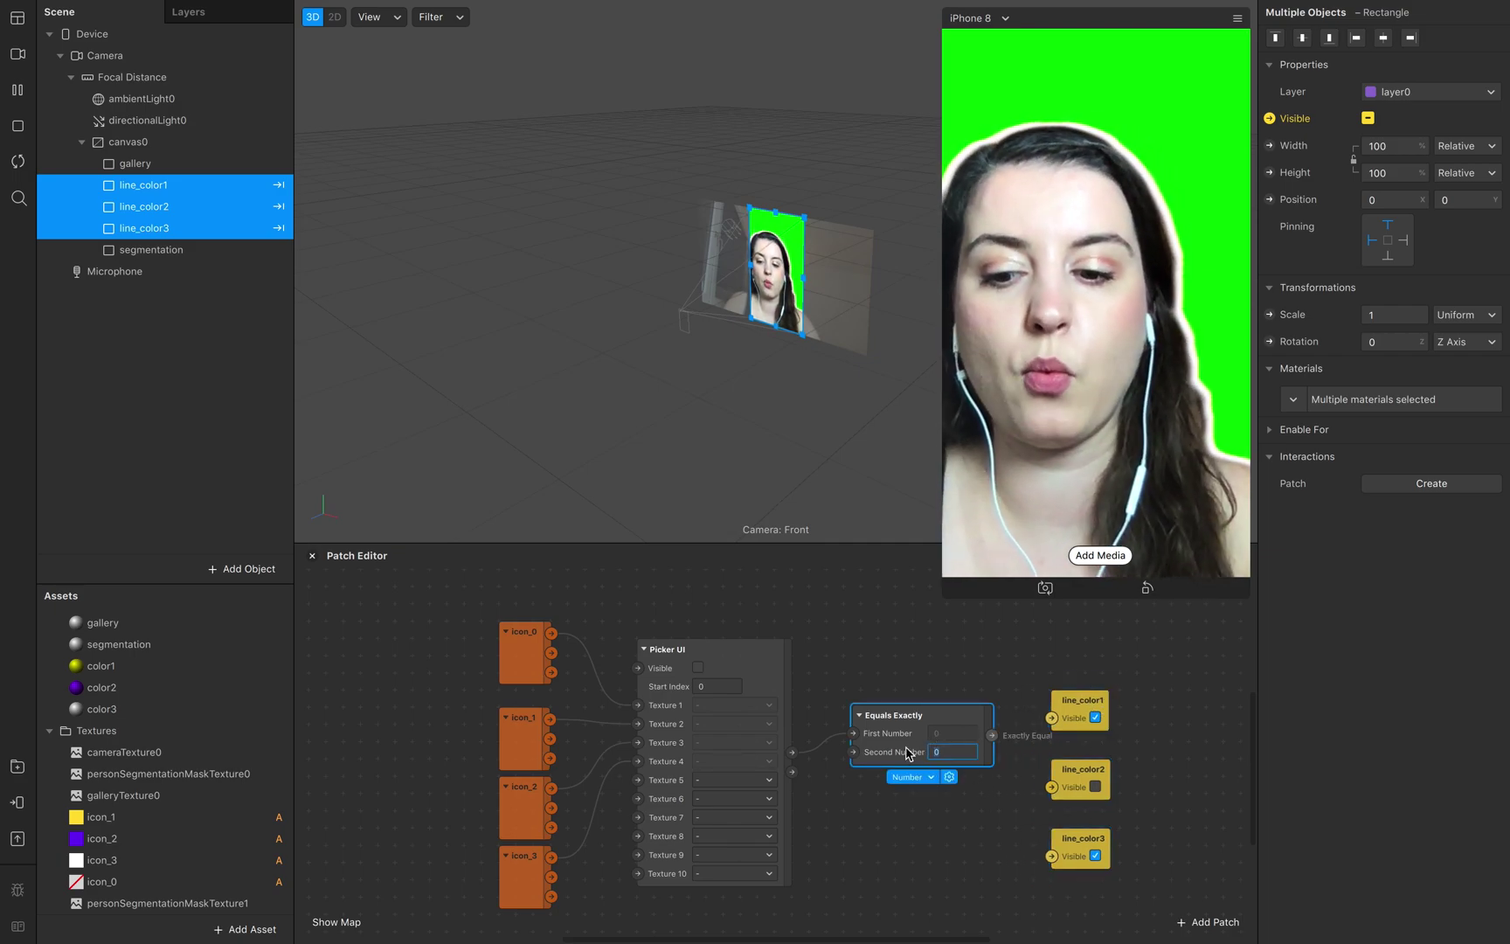
left_click(930, 844)
left_click(961, 718)
left_click_drag(961, 718, 1051, 718)
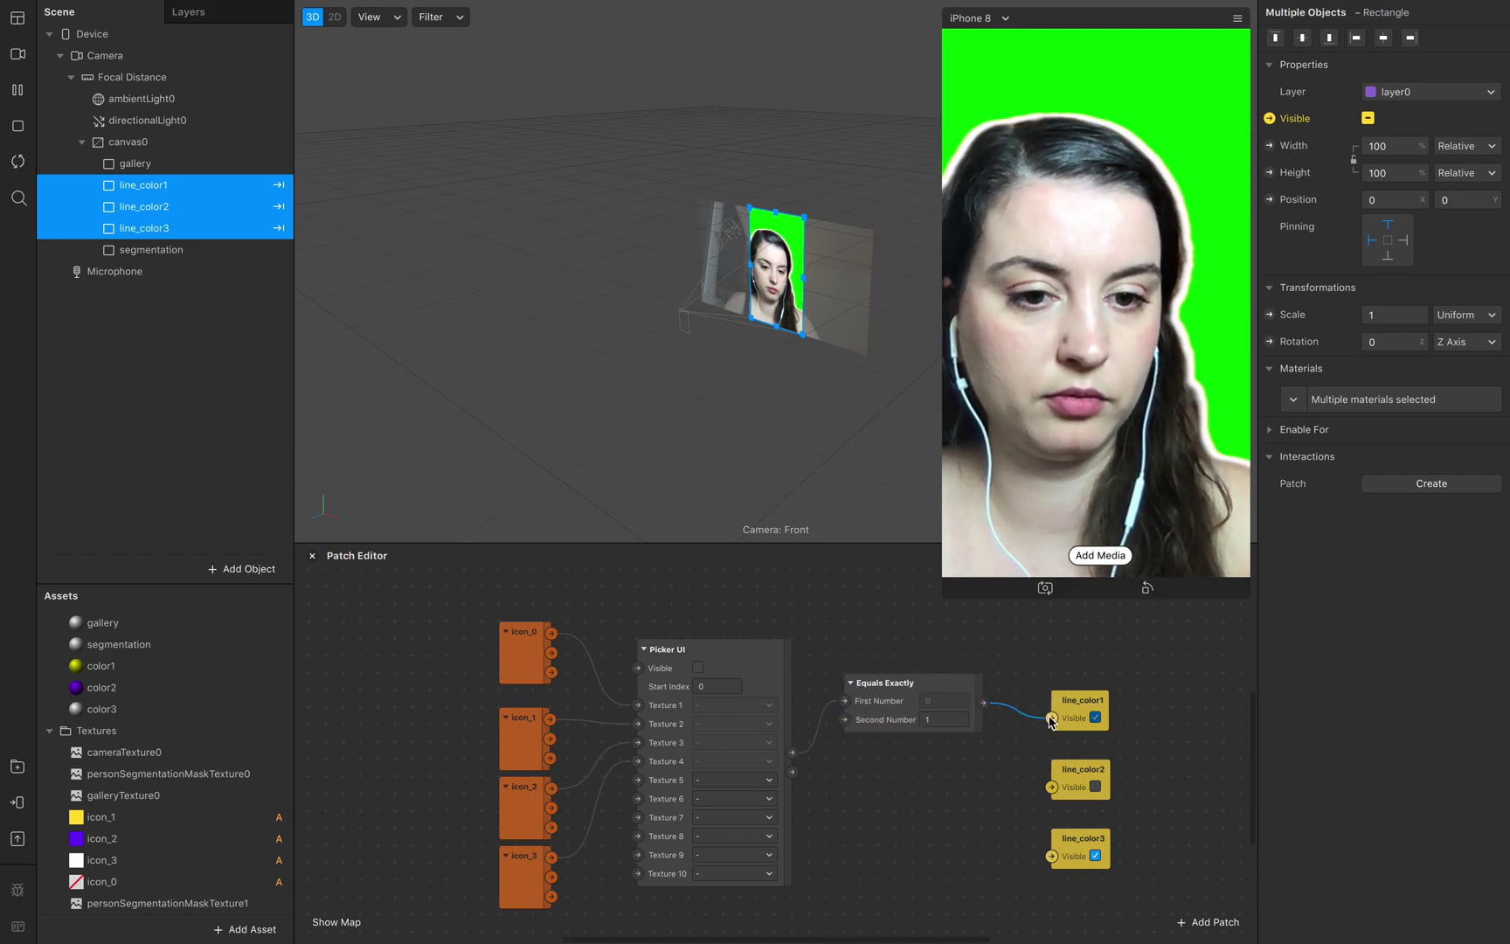
- Duplicate the Equals Exactly patch twice and connect the copies to the Visible inputs of line_color2 and line_color3
left_click(924, 697)
key("super+d")
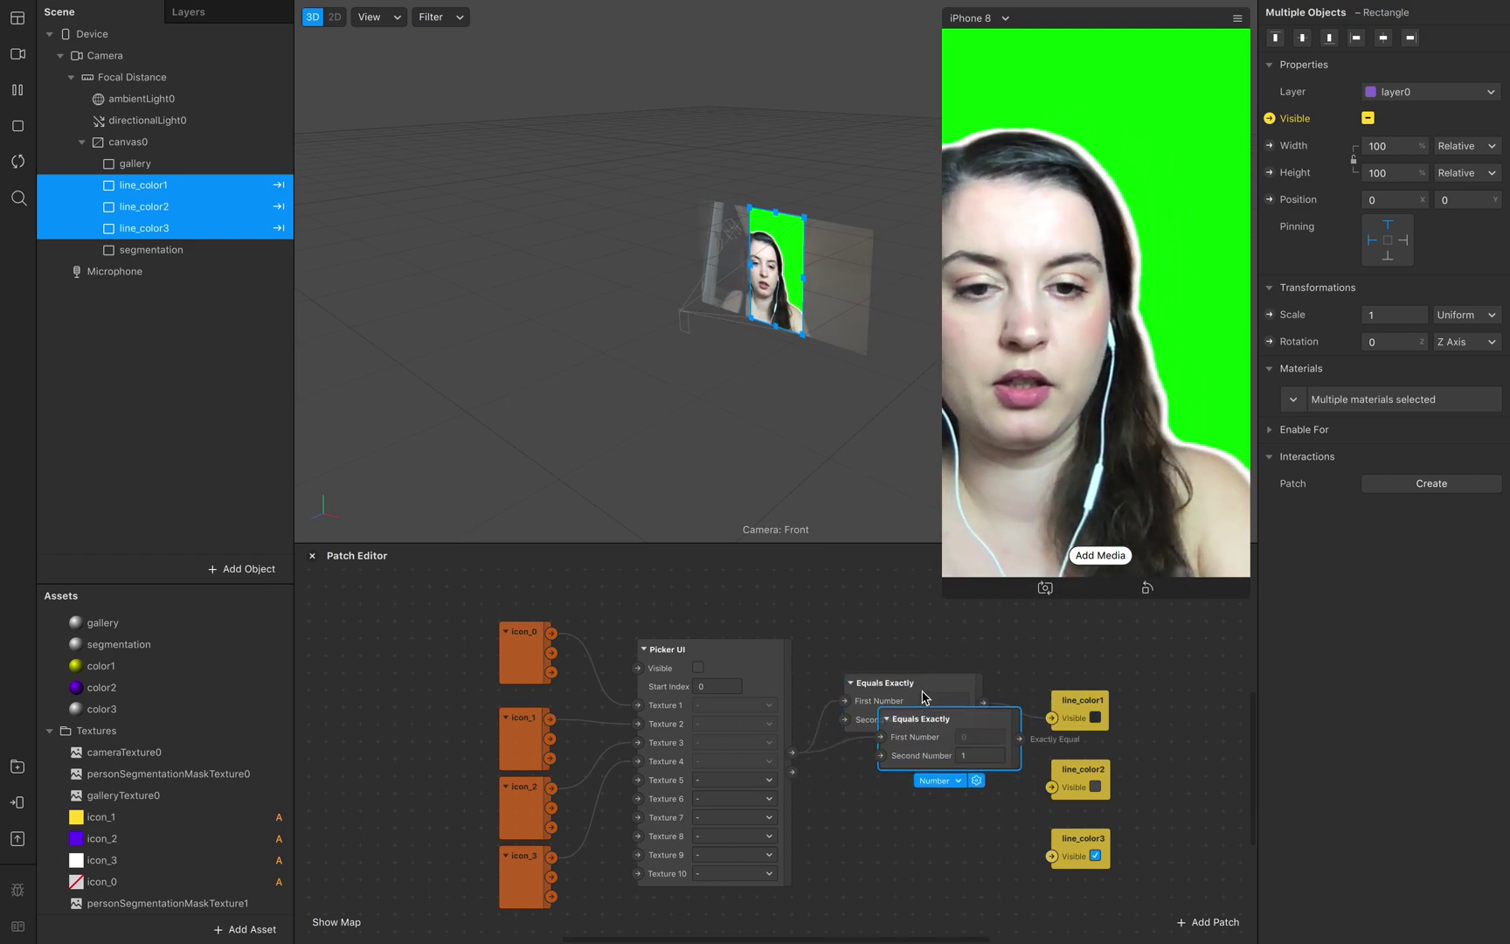
left_click_drag(959, 729, 1051, 857)
left_click(950, 776)
key("super+d")
- Set the Second Number to 2 on line_color2's Equals Exactly patch and to 3 on line_color3's
left_click(958, 805)
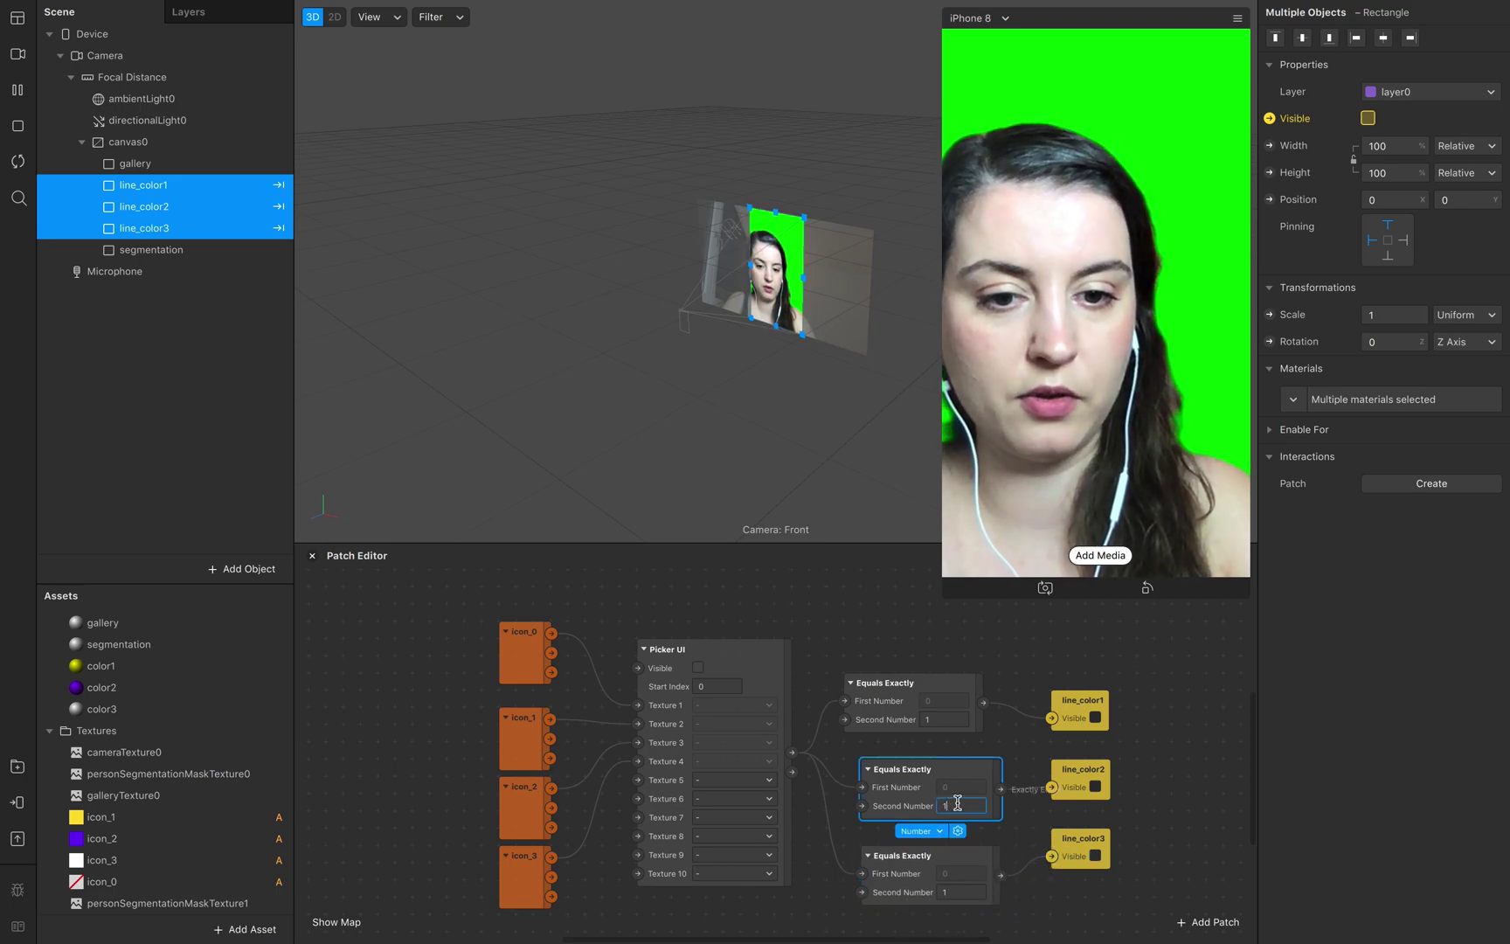
type("0")
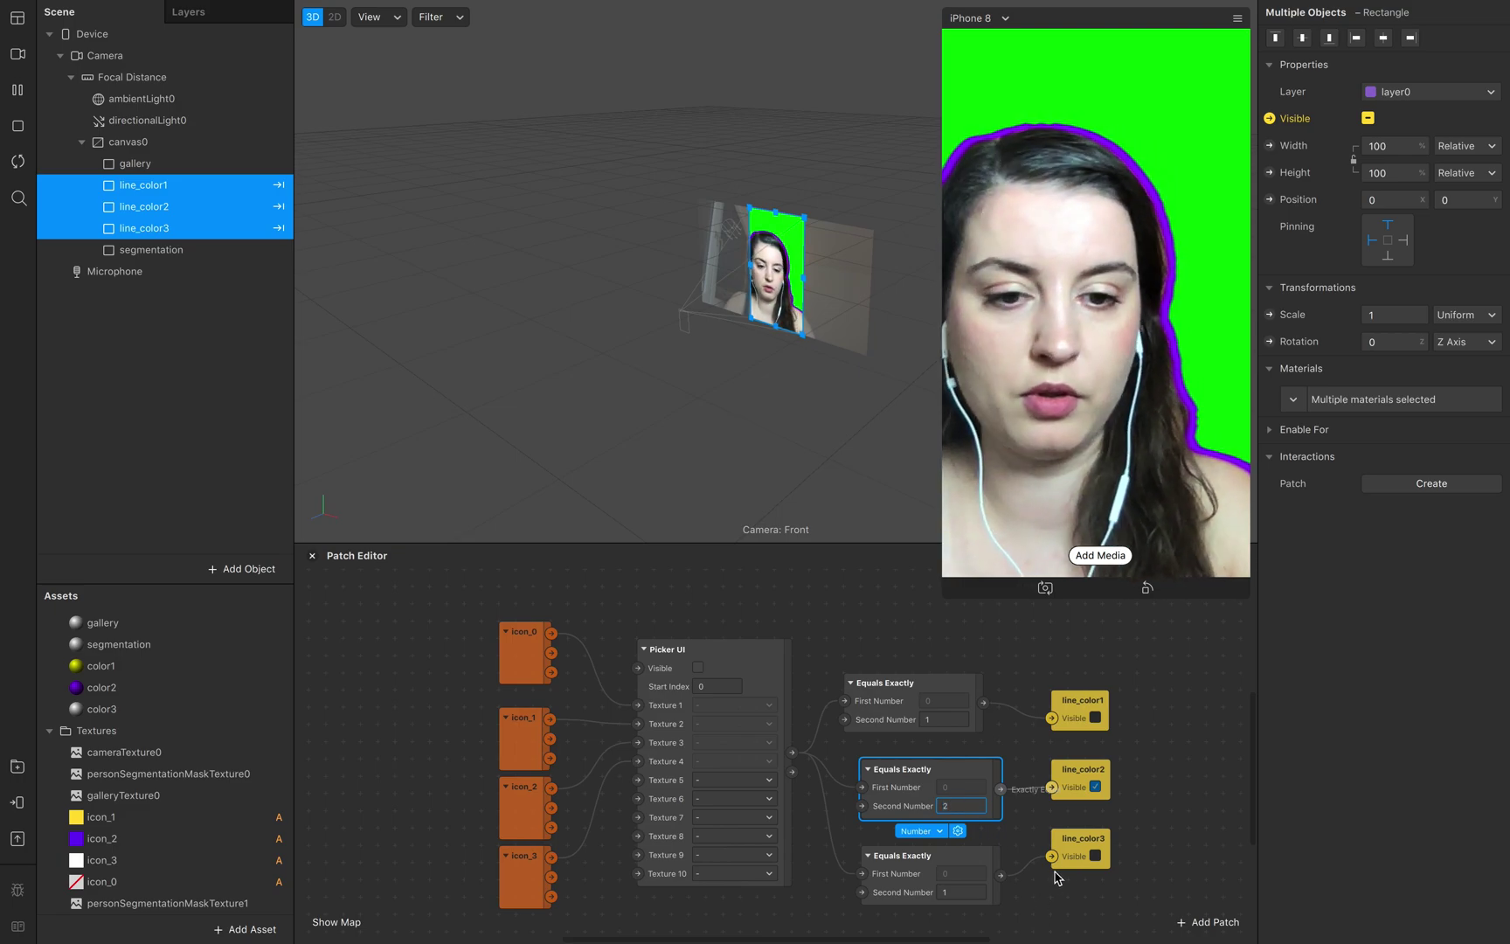
type("2")
key("Return")
left_click(960, 891)
type("3")
key("Return")
- Make the Picker UI visible and test its yellow, purple, white and no-outline icons in the preview
left_click(771, 649)
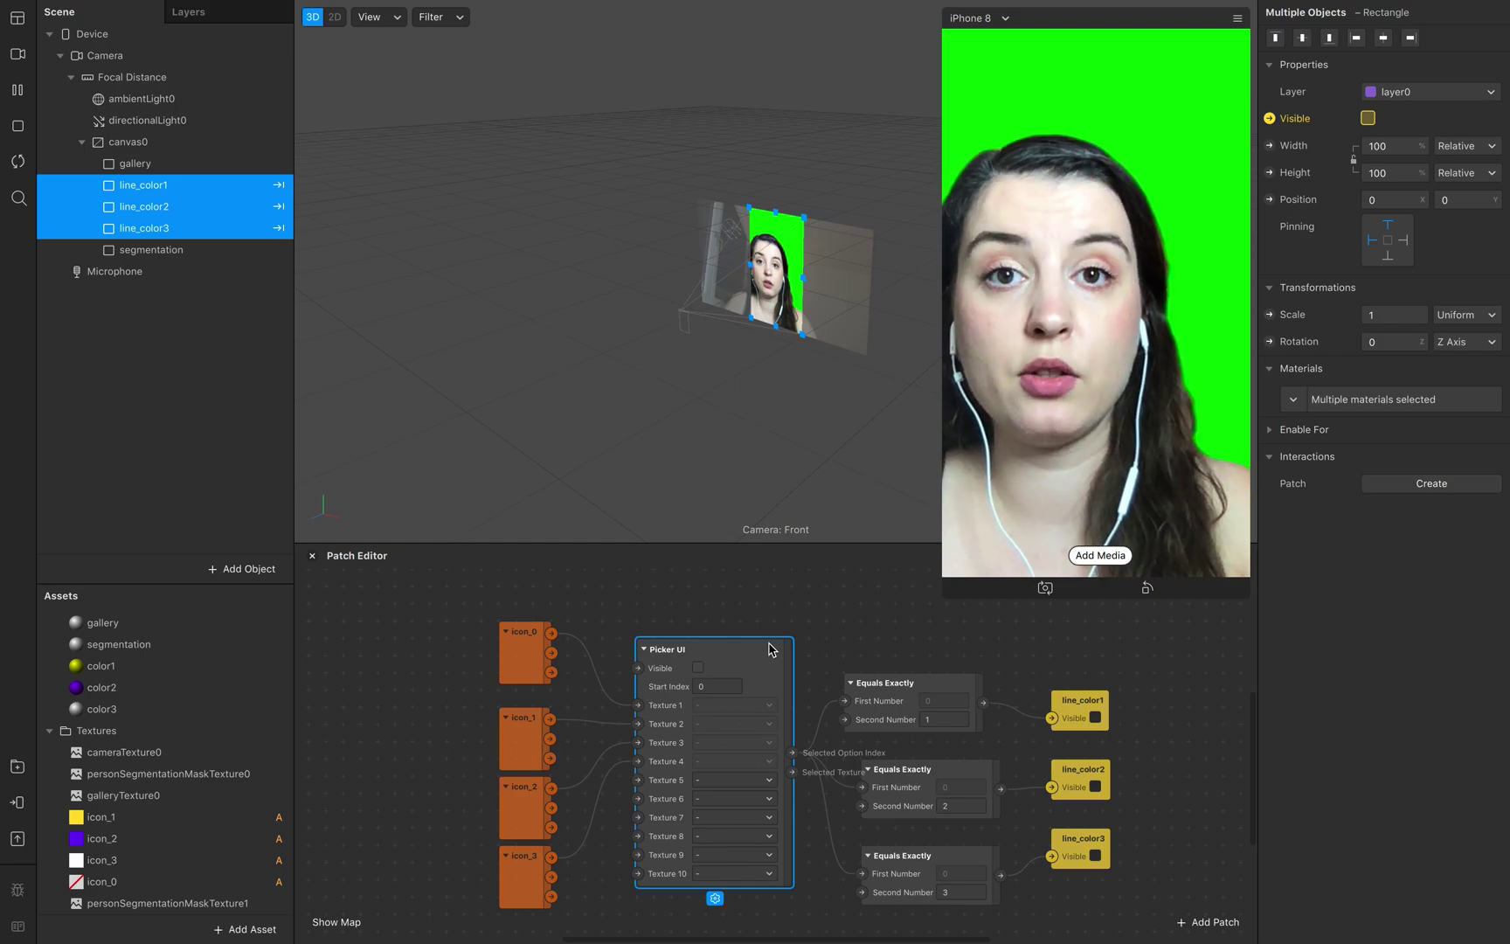
left_click(697, 667)
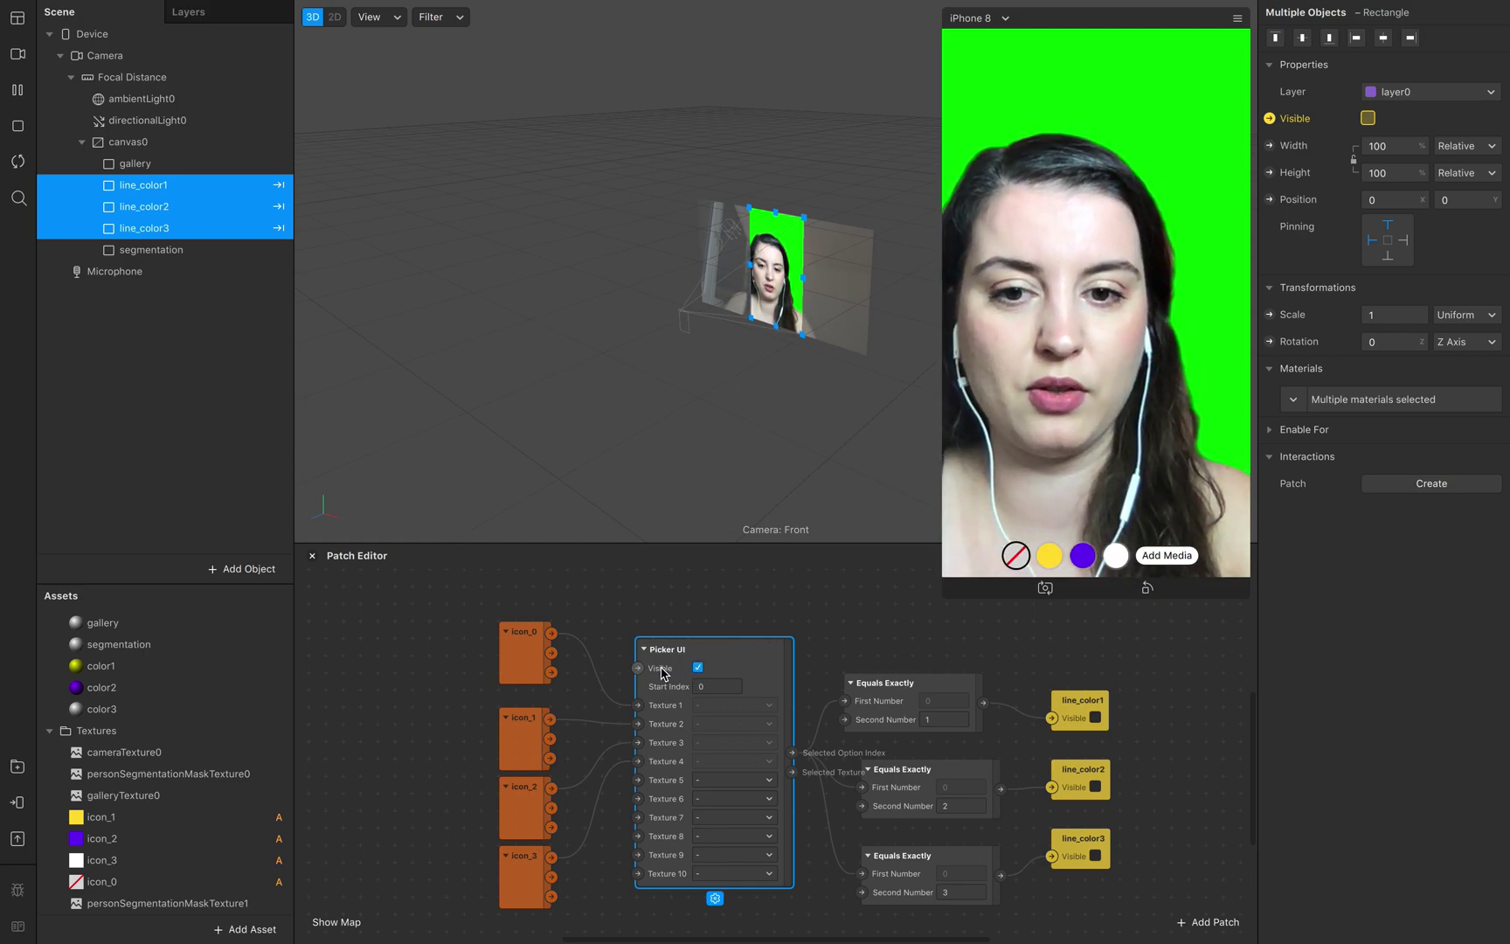
left_click(1050, 559)
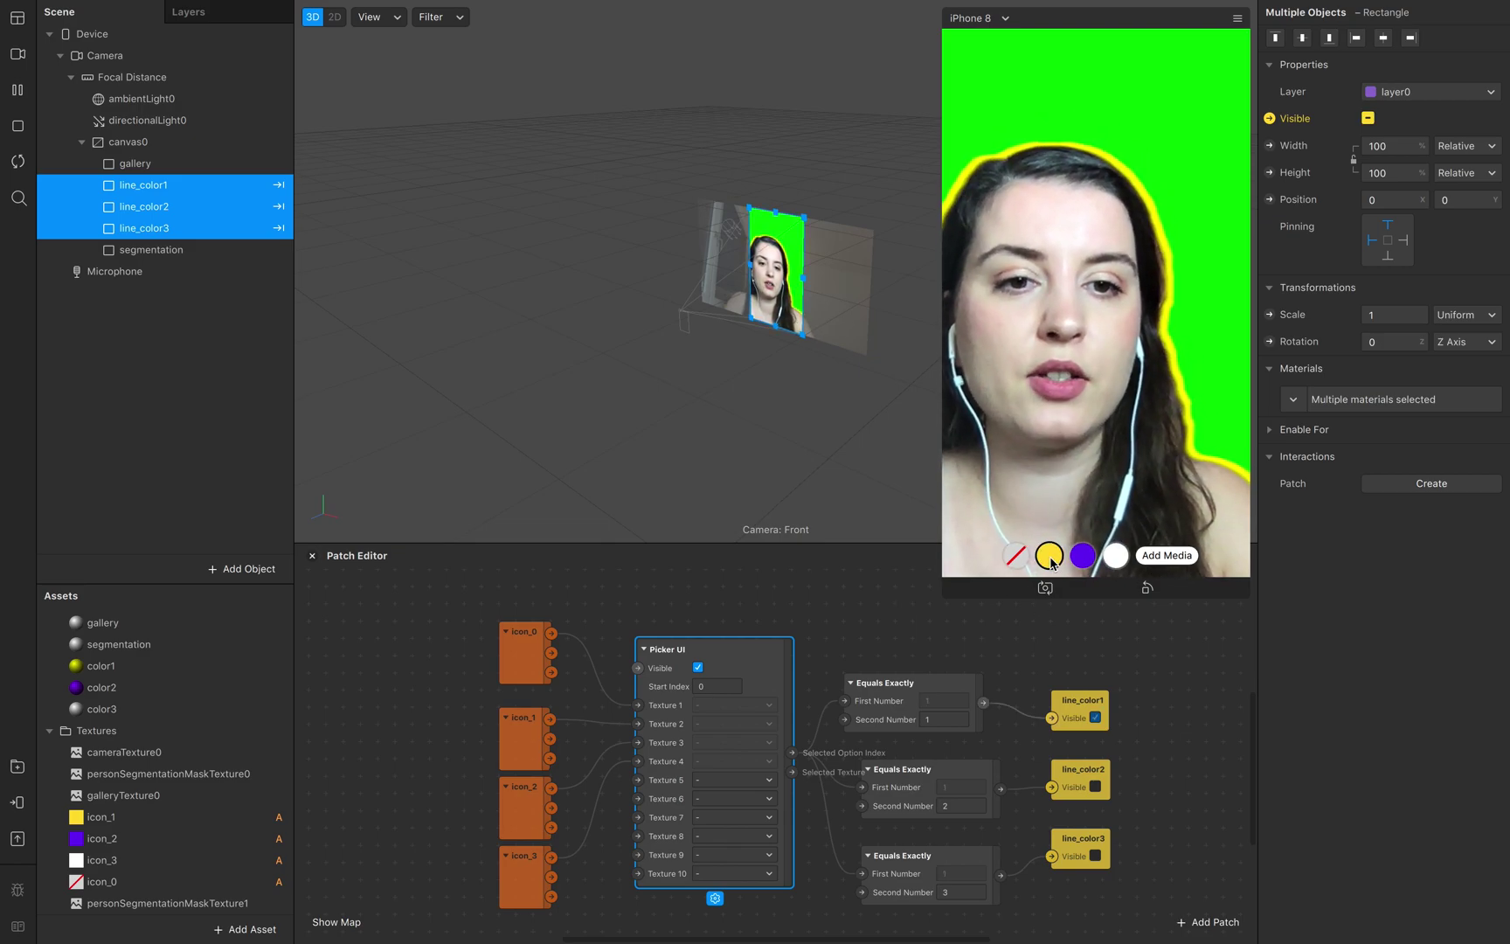
left_click(1085, 560)
left_click(1119, 558)
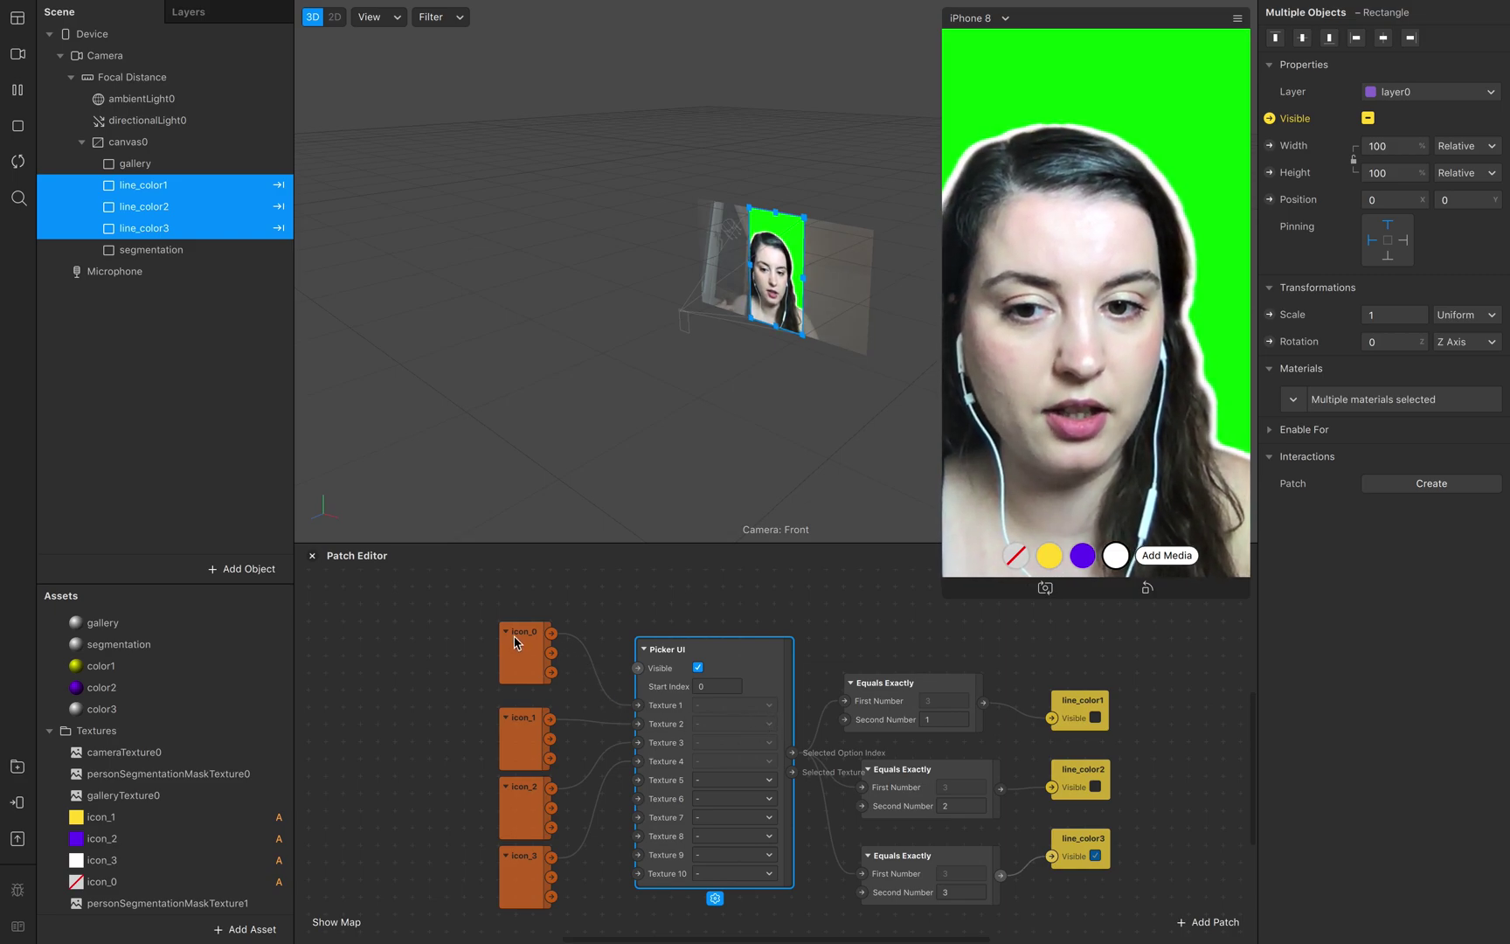
left_click(1016, 556)
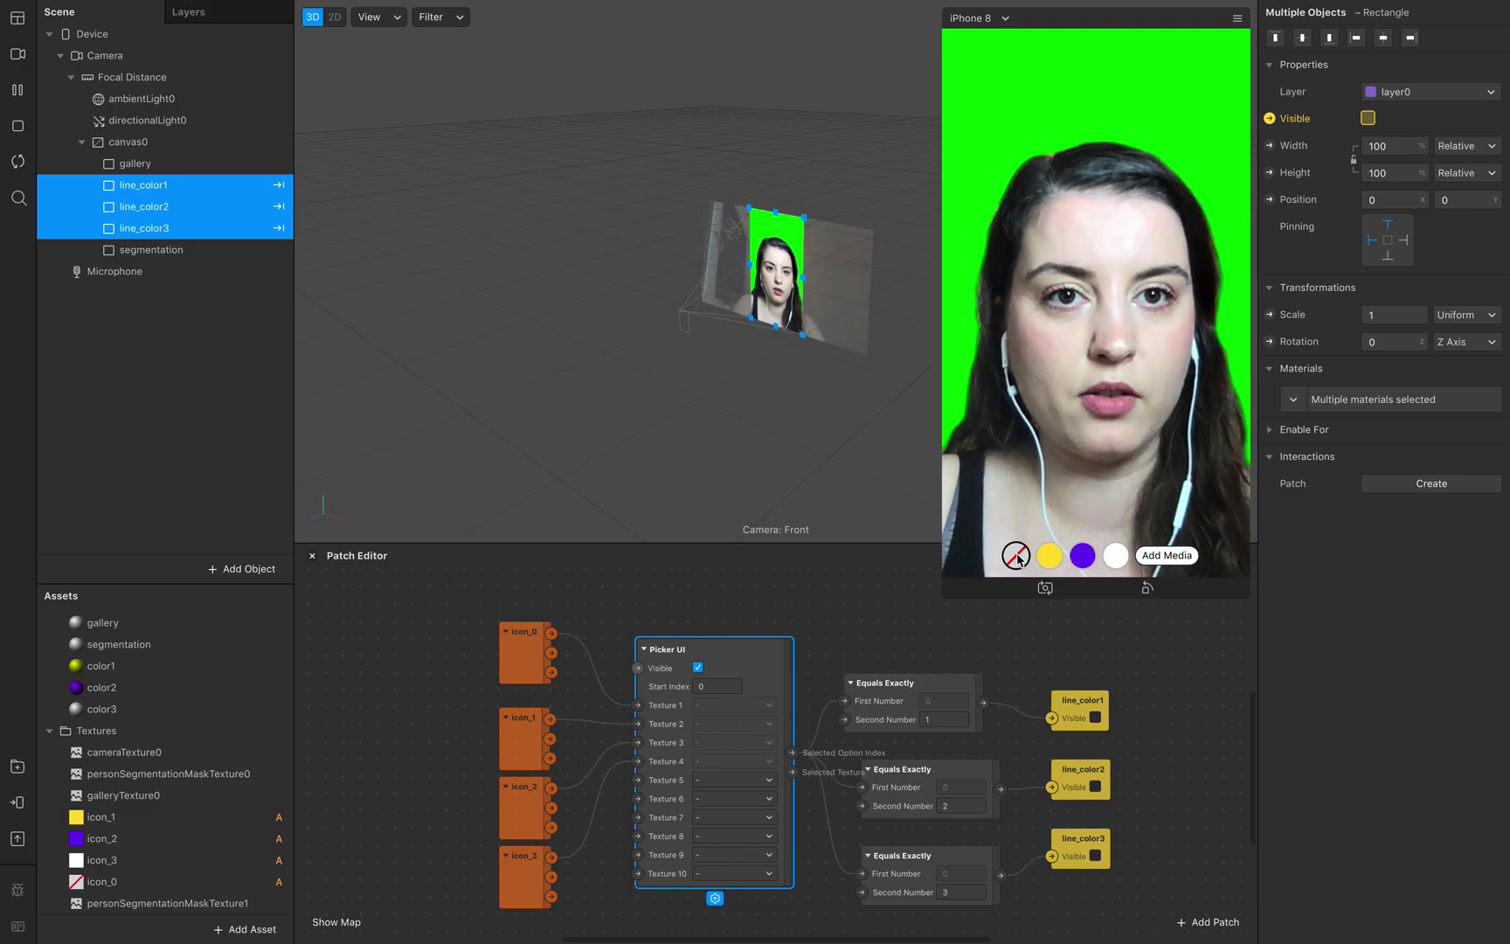
left_click(1055, 560)
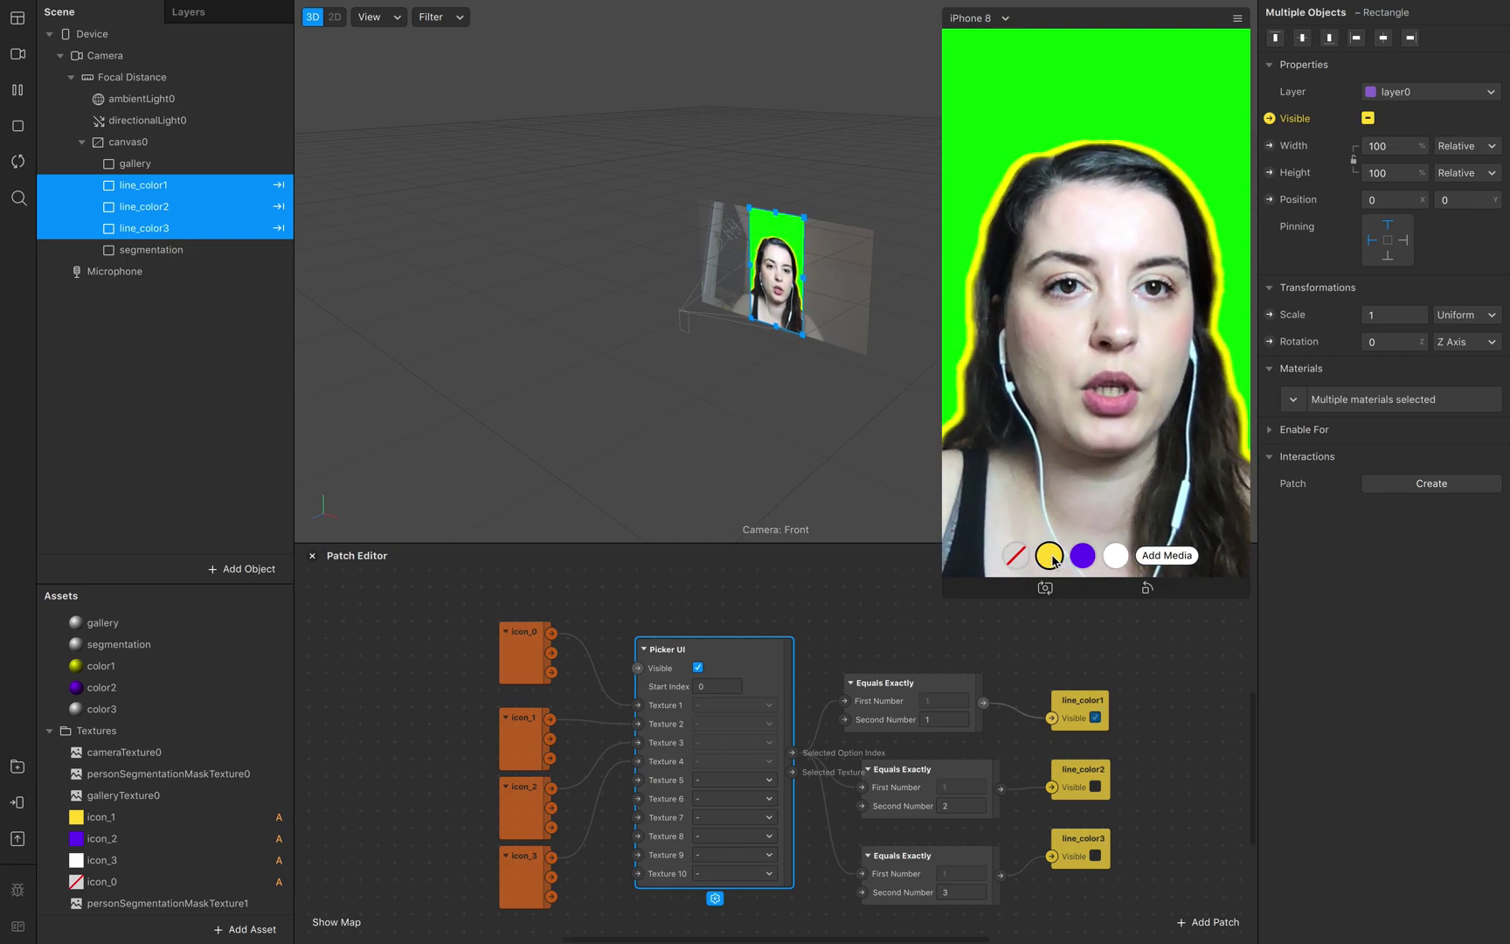